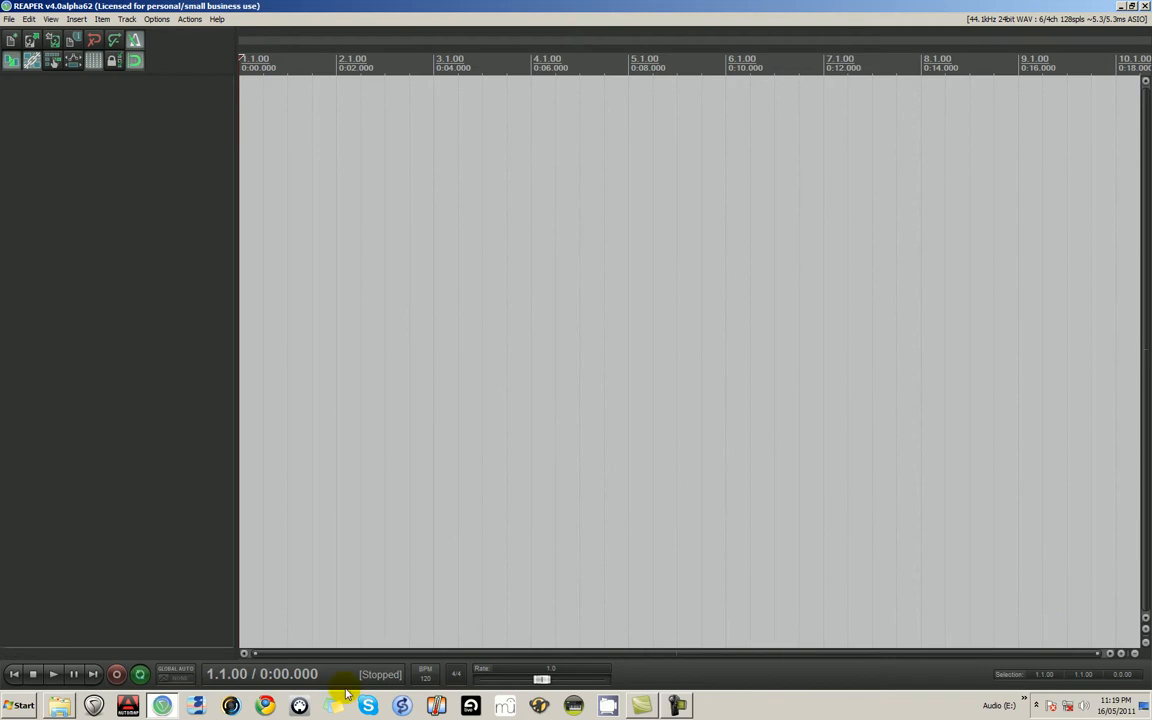
- Show the Media Explorer and browse to the Local Disk (C:) drive in it
left_click(50, 19)
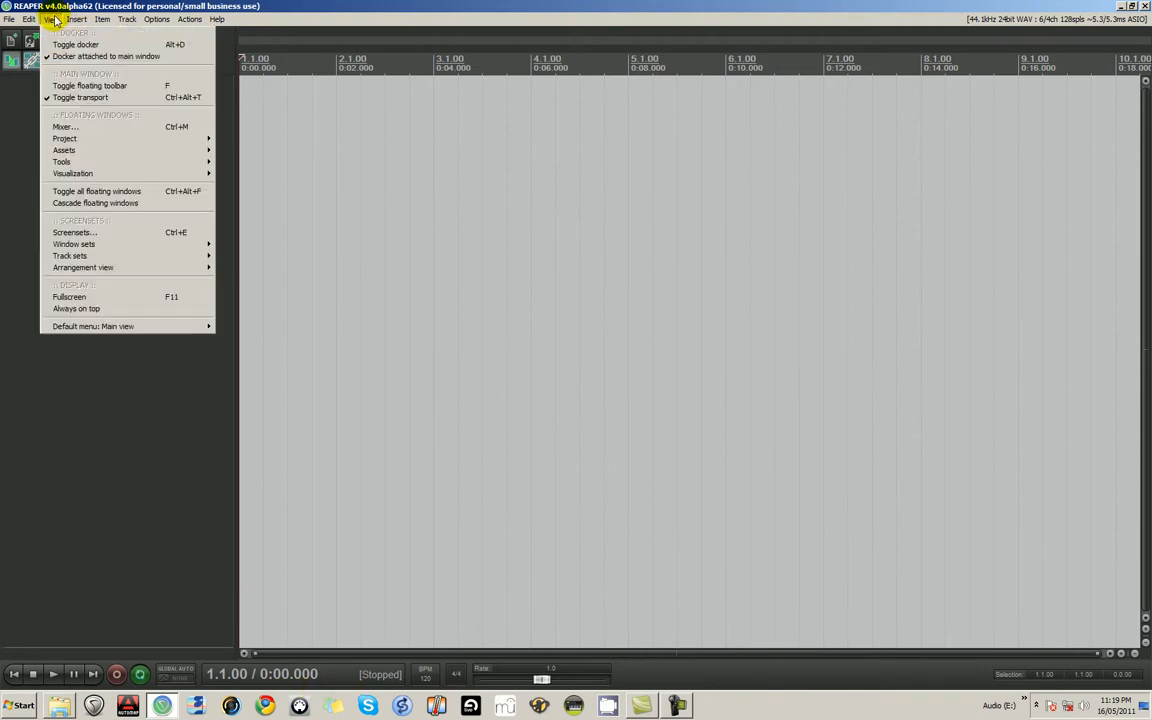
mouse_move(180, 326)
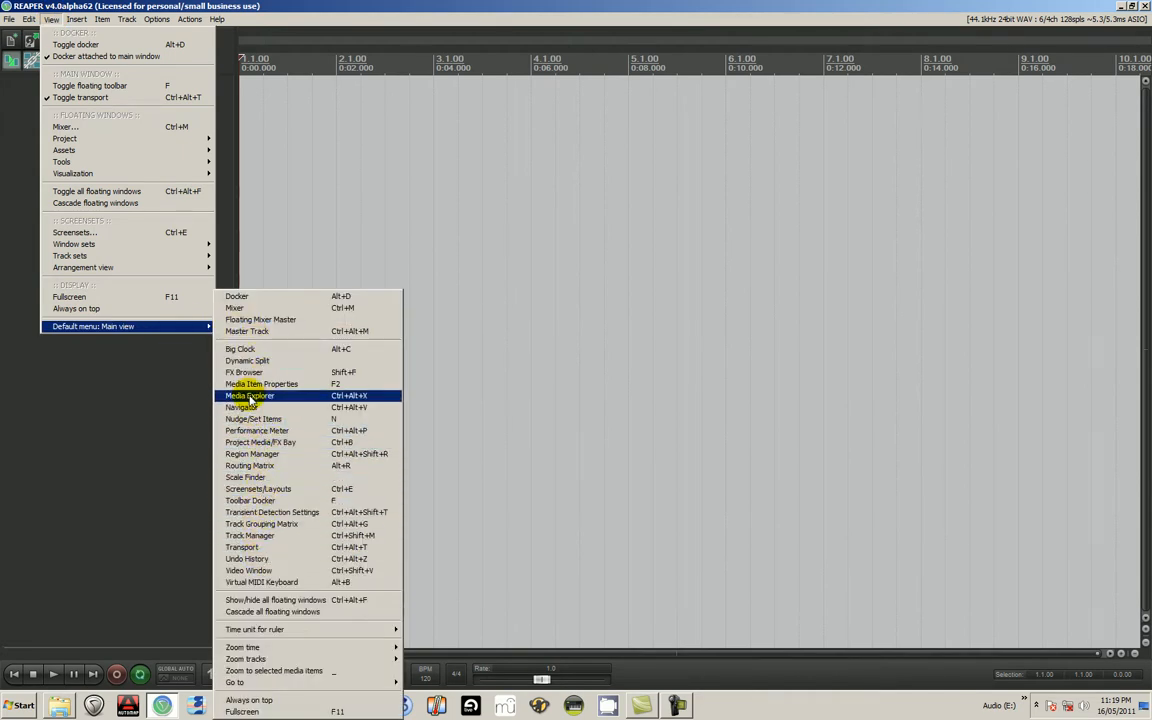
left_click(250, 396)
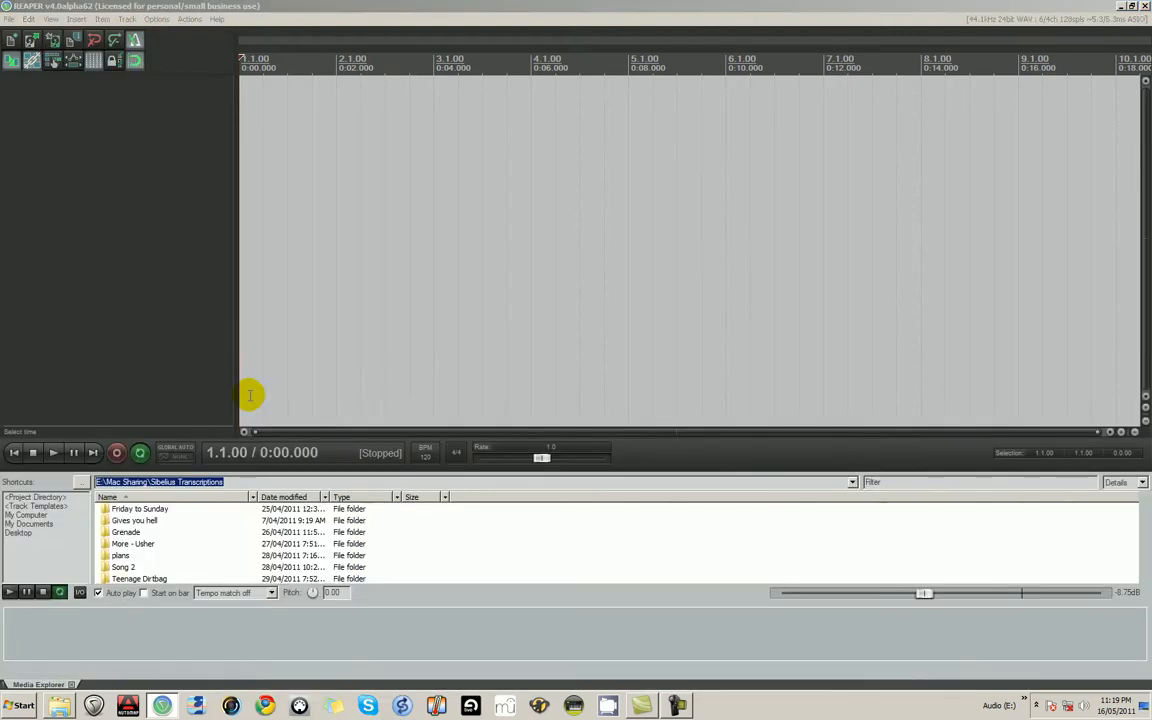
left_click(40, 515)
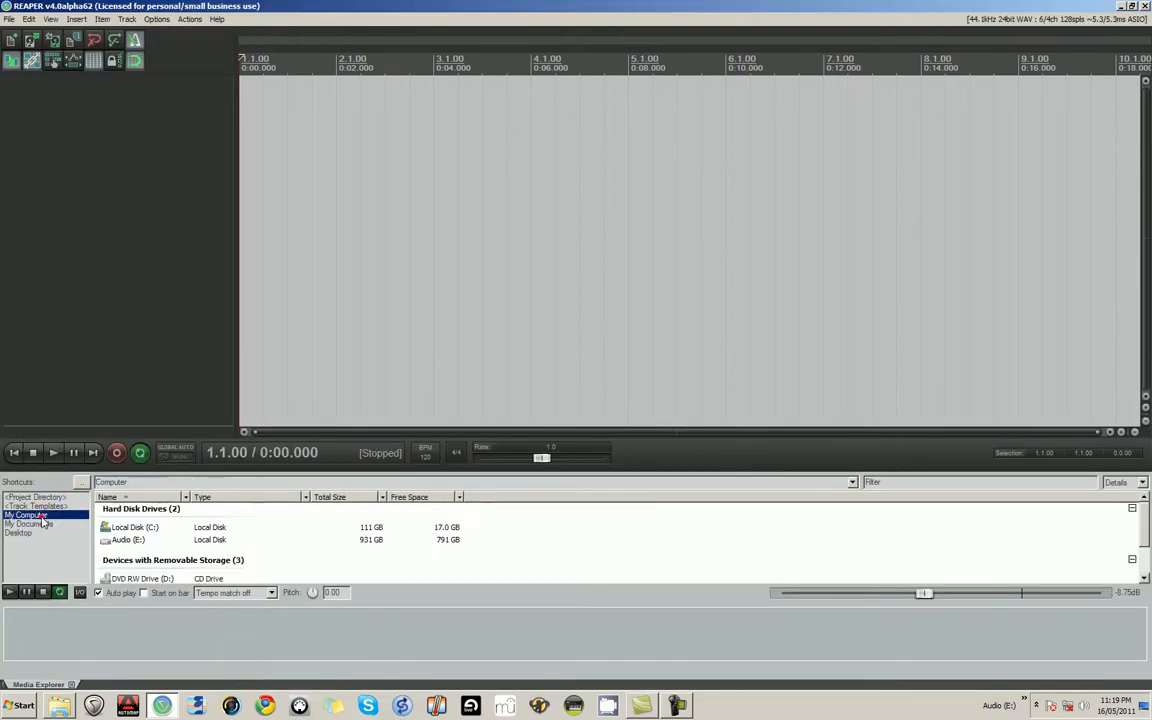
double_click(107, 529)
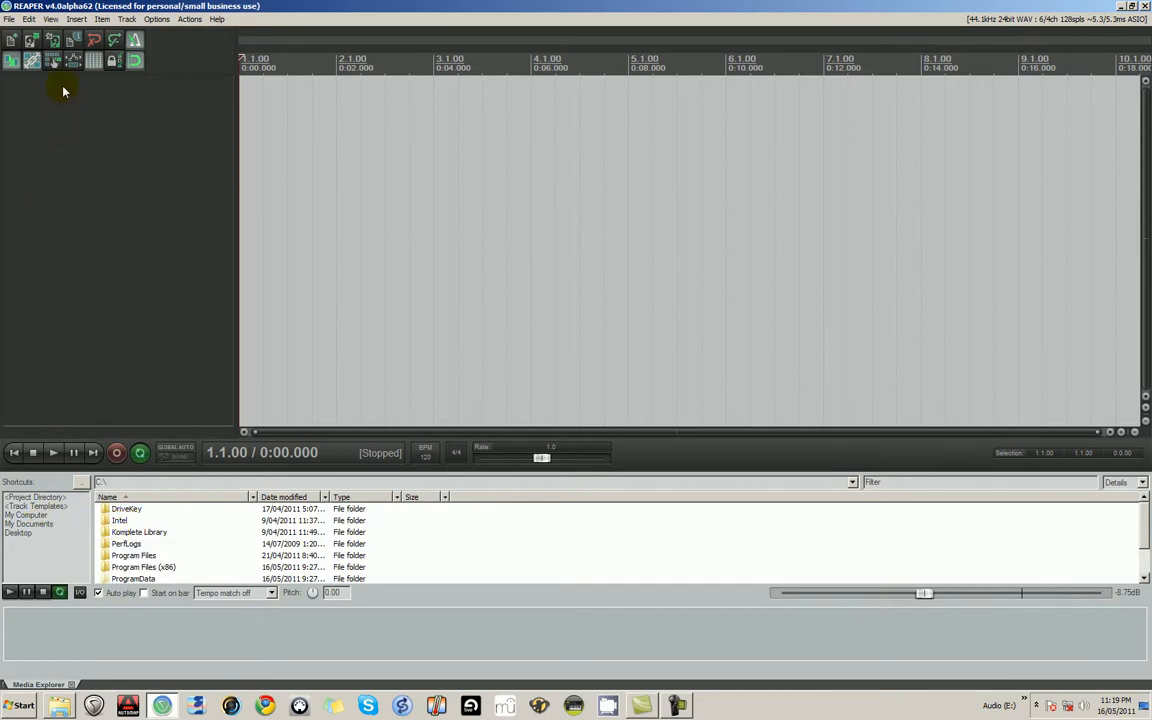
- Show the Mixer in the docker alongside the Media Explorer
left_click(51, 19)
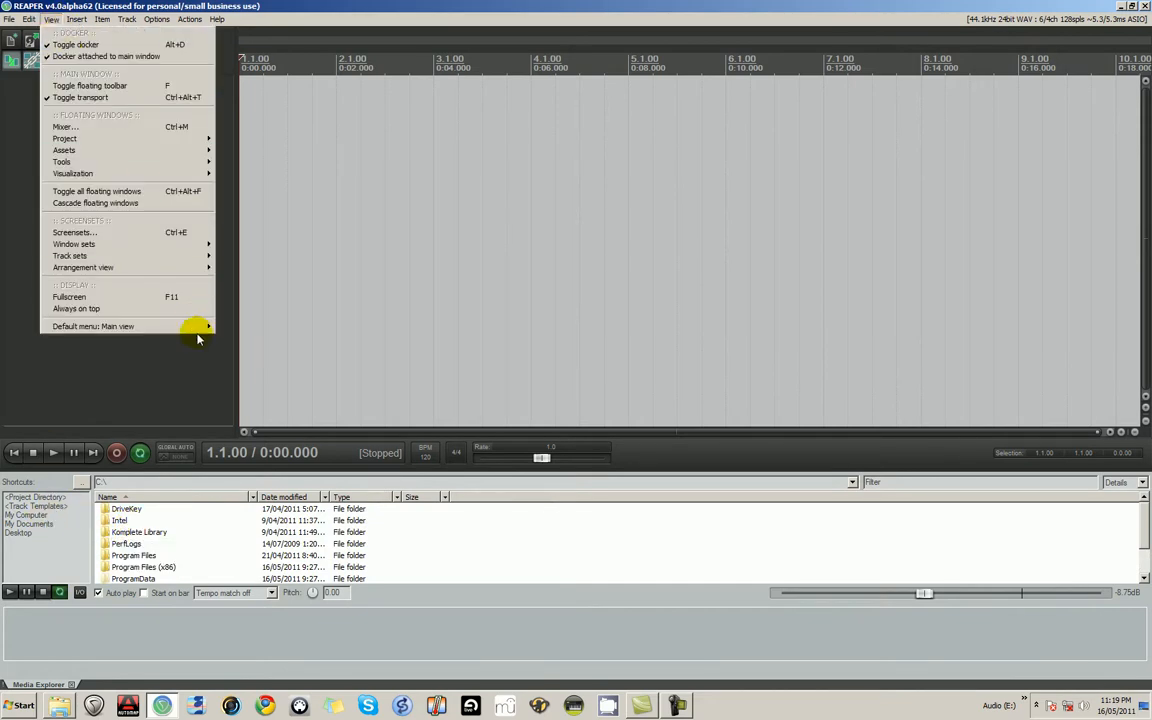
mouse_move(200, 328)
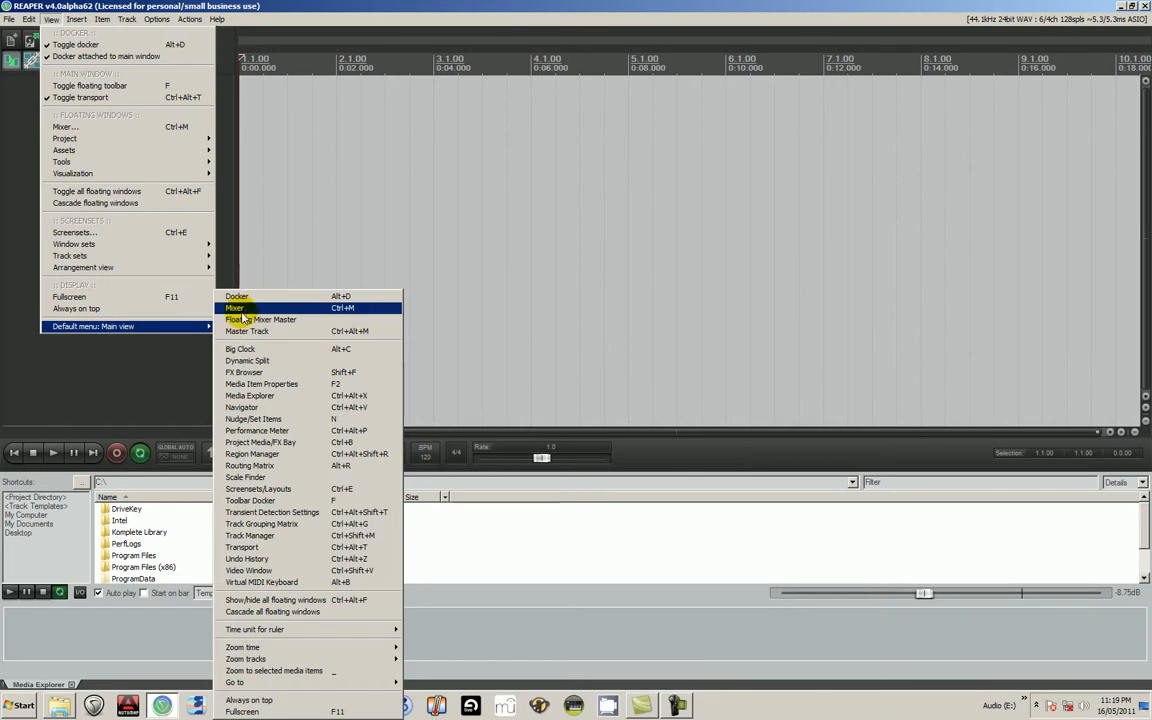
left_click(345, 313)
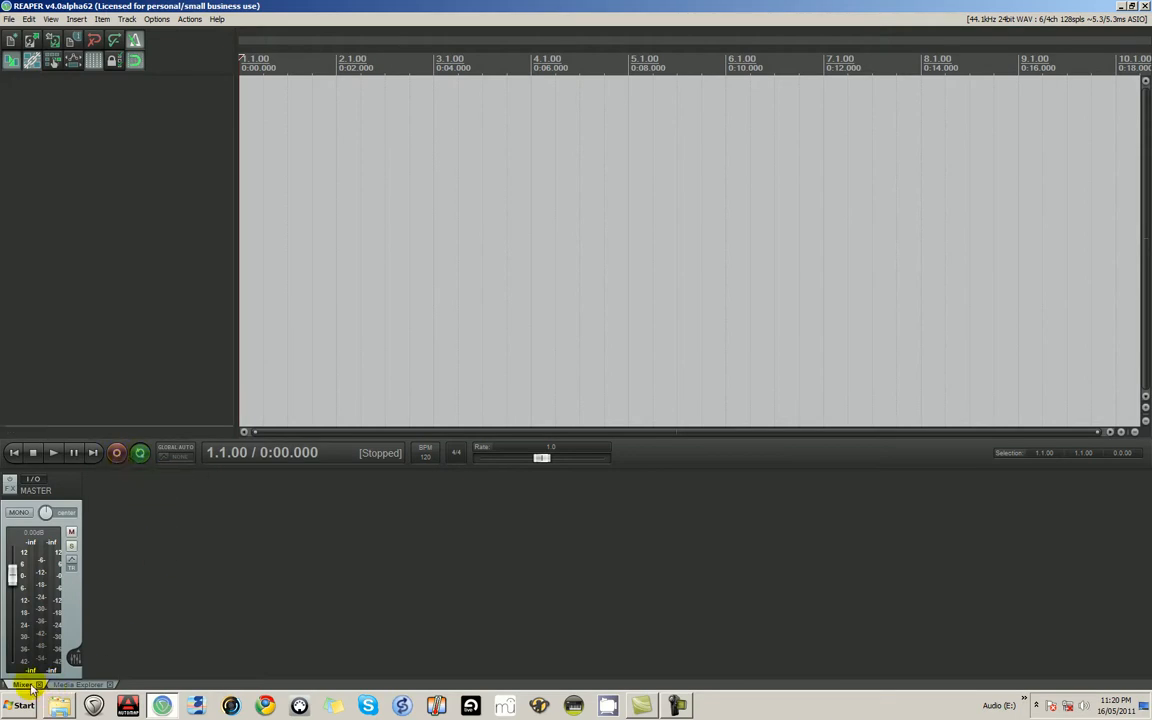
left_click(142, 279)
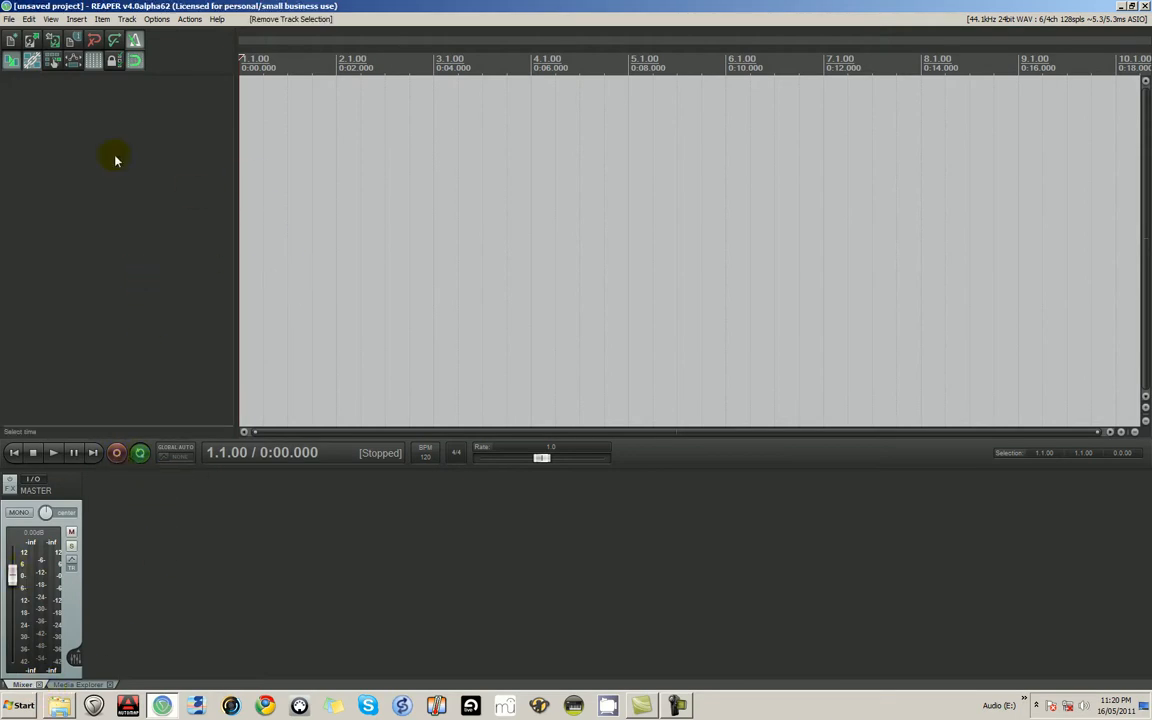
left_click(77, 22)
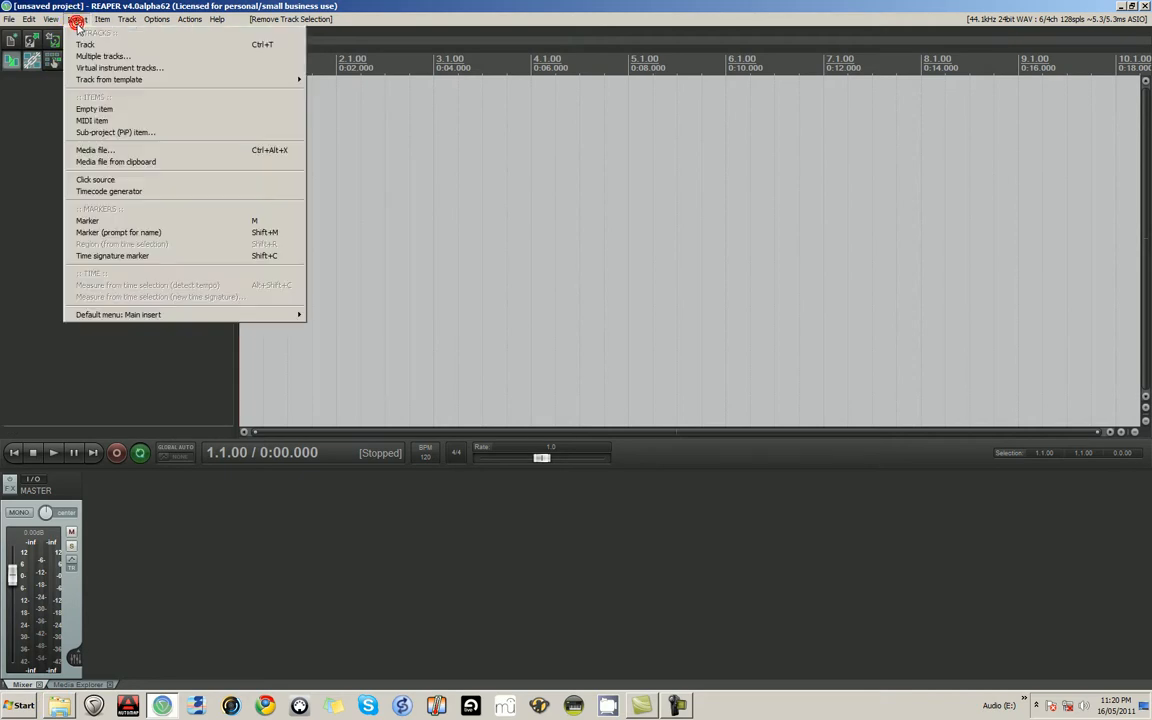
mouse_move(257, 314)
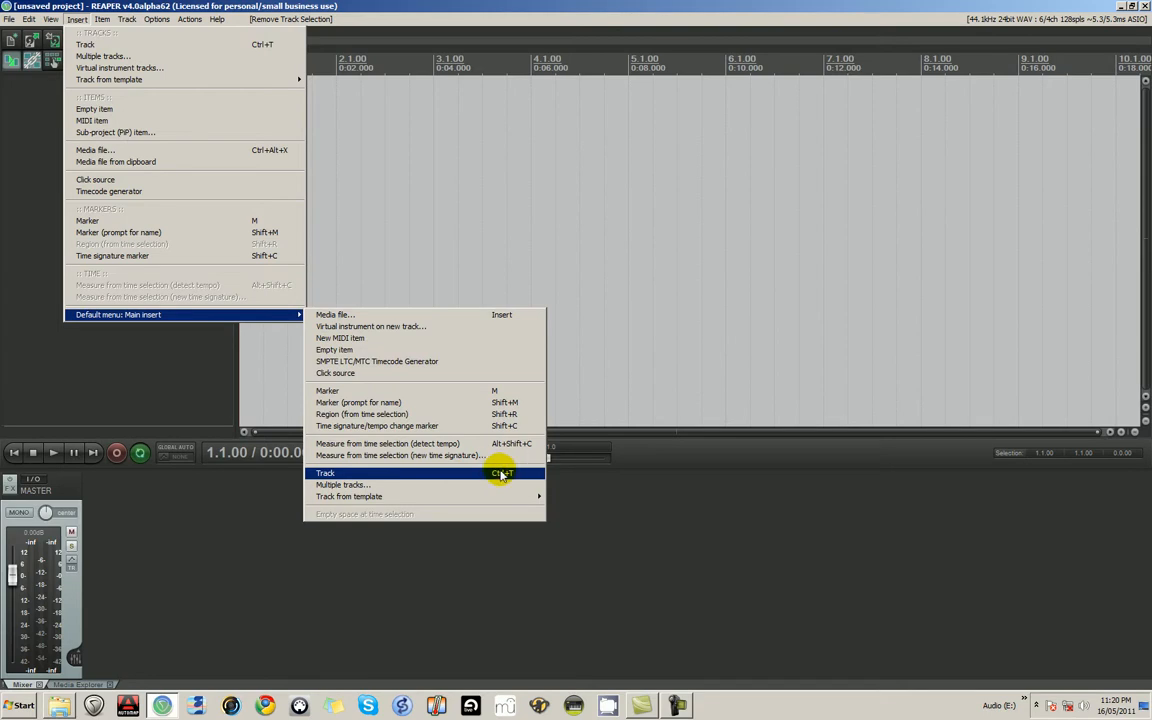
left_click(56, 355)
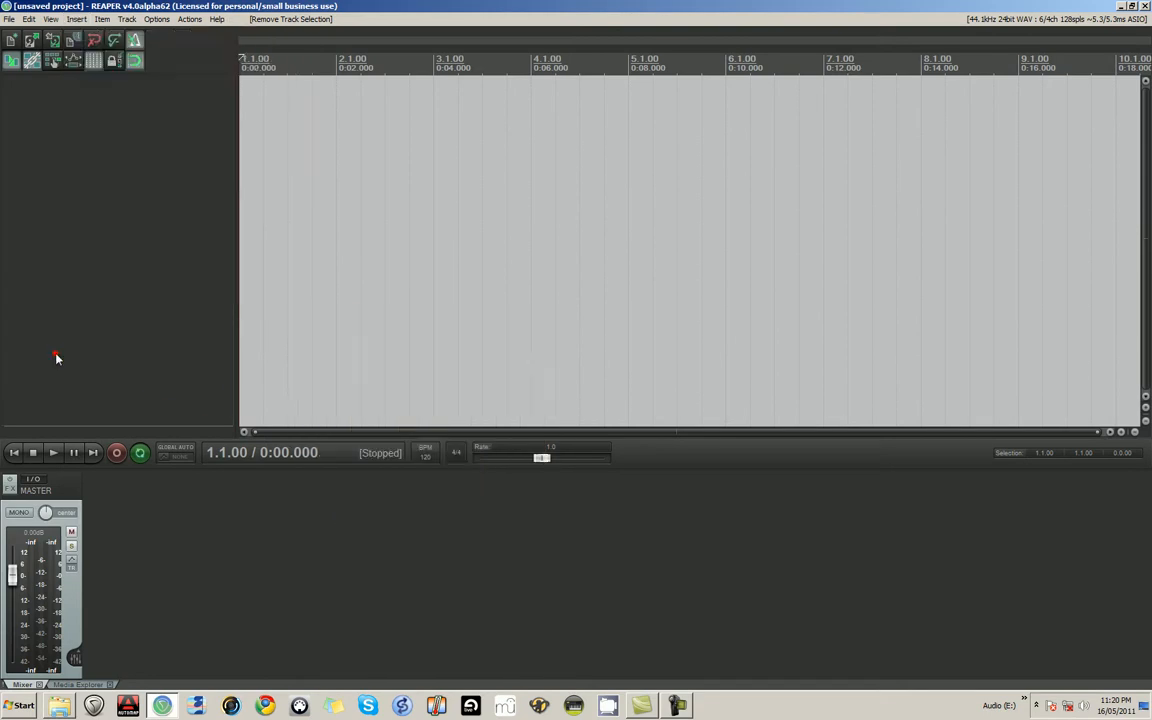
- Add two new empty tracks to the project
double_click(69, 231)
double_click(69, 232)
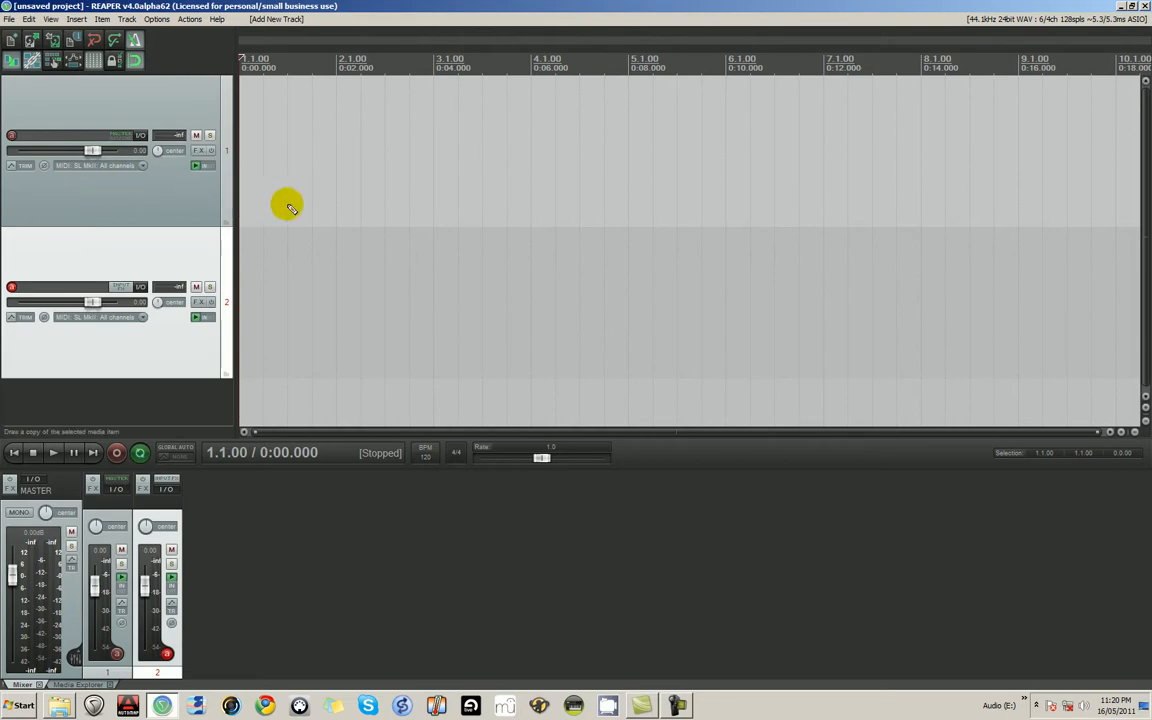
- Zoom the arrange view out vertically and horizontally so the tracks shrink and more bars show
left_click(1145, 422)
left_click(1145, 422)
left_click(1145, 422)
left_click(1145, 422)
left_click(1134, 432)
left_click(1134, 432)
left_click(1134, 432)
left_click(1134, 432)
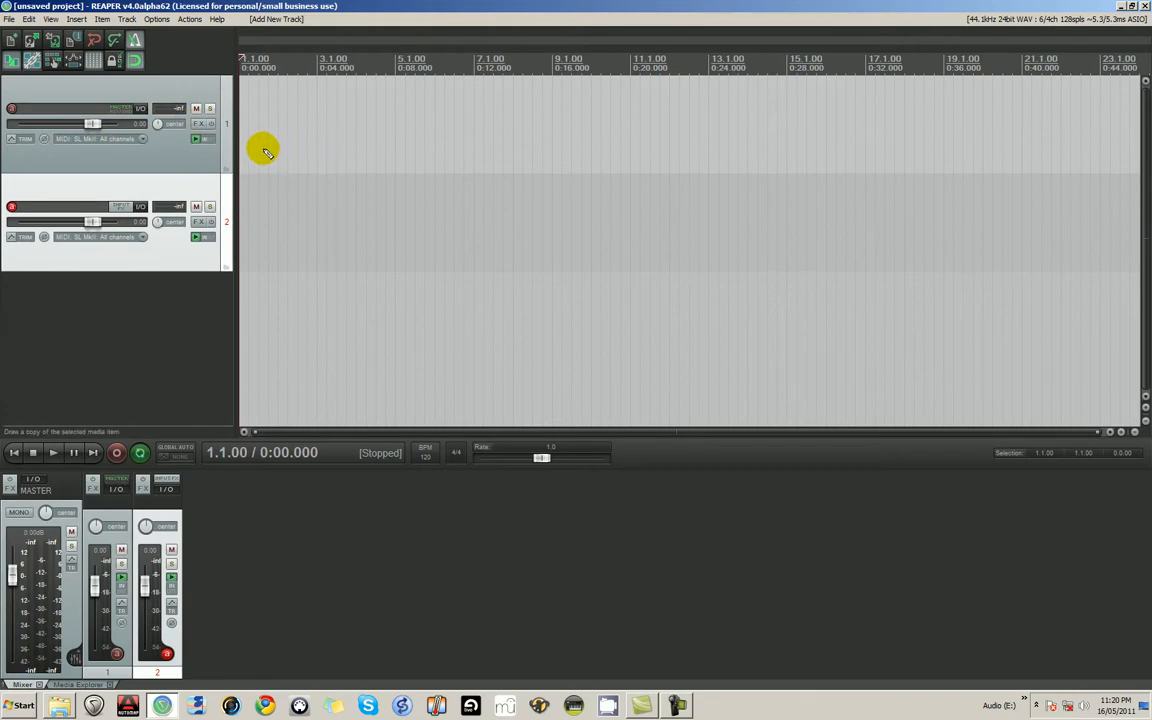
- Zoom the track heights in and out repeatedly and scroll the timeline sideways to try the view controls
scroll(264, 152, "down", 4)
scroll(264, 152, "up", 4)
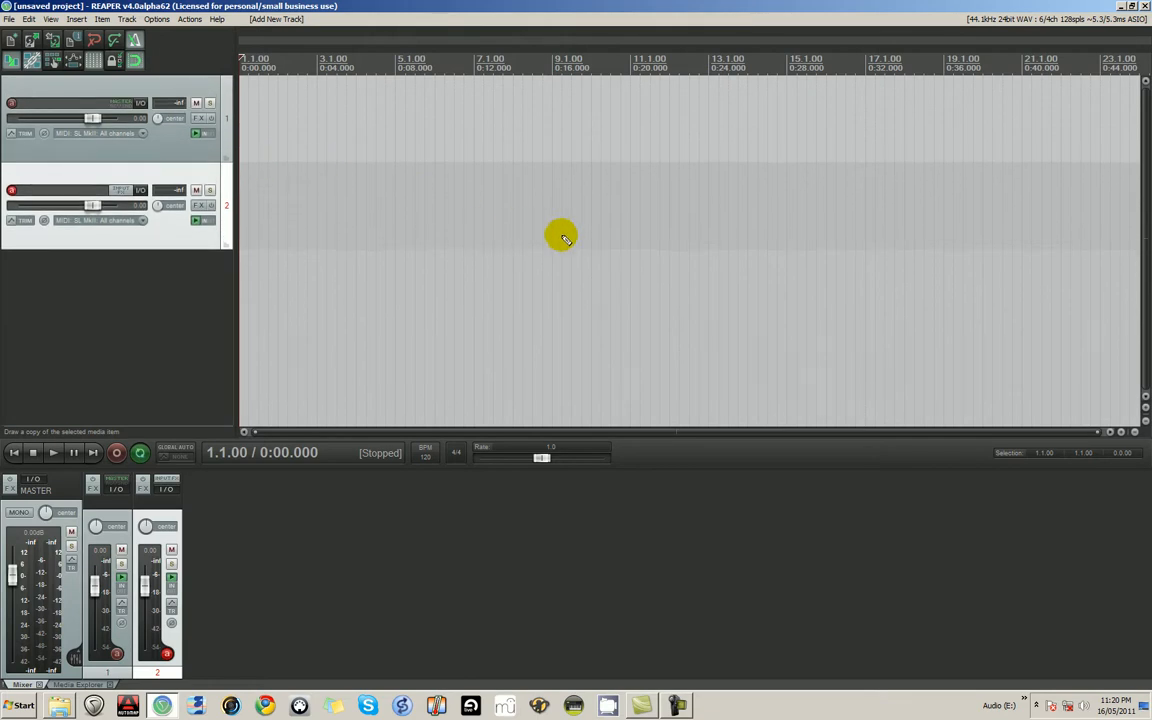
scroll(427, 205, "down", 3)
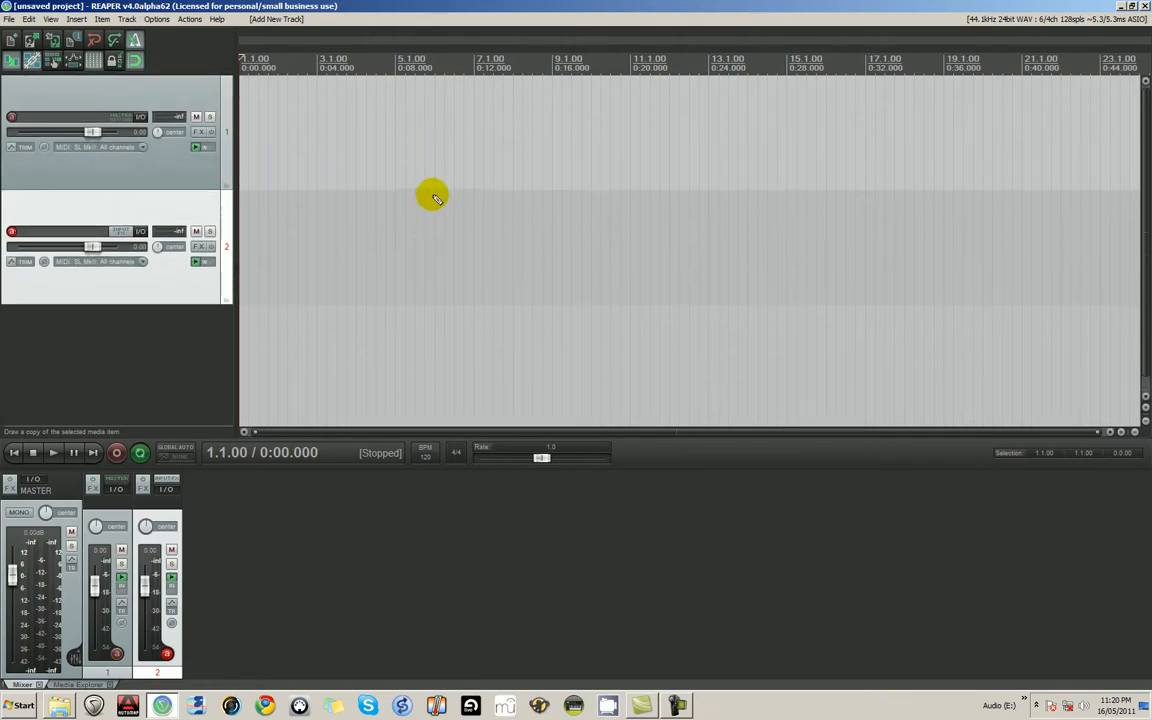
scroll(424, 213, "up", 3)
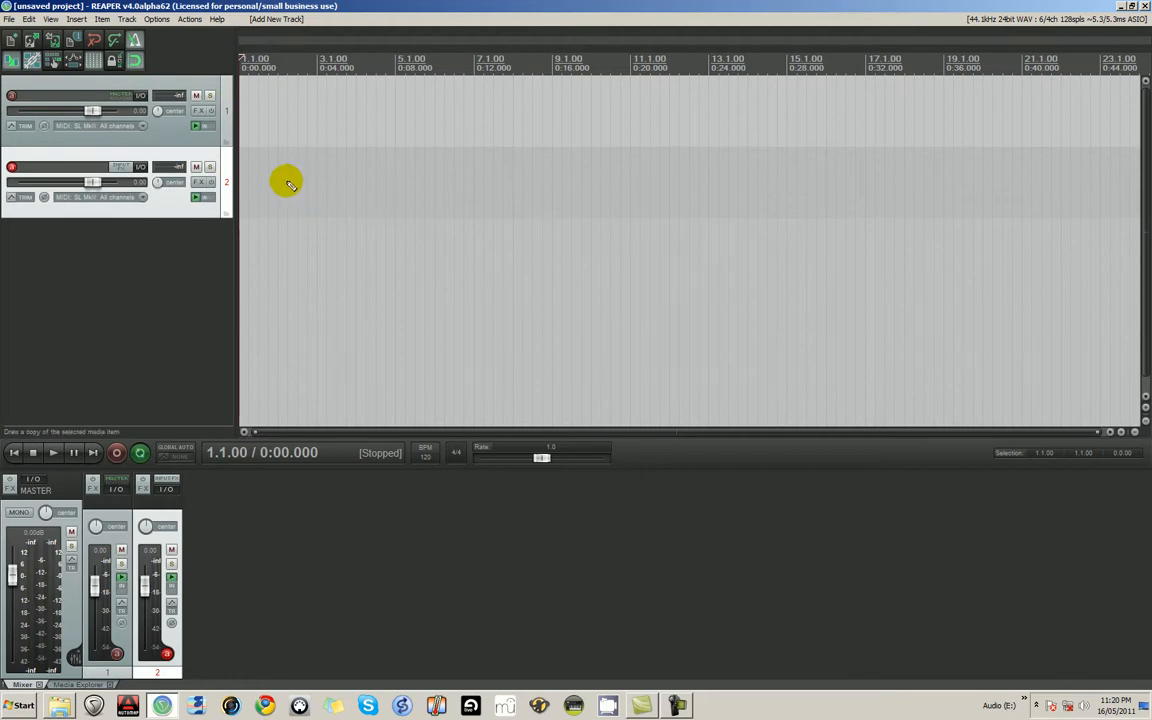
scroll(284, 171, "down", 2)
scroll(285, 172, "up", 4)
scroll(288, 174, "down", 4)
scroll(292, 177, "up", 3)
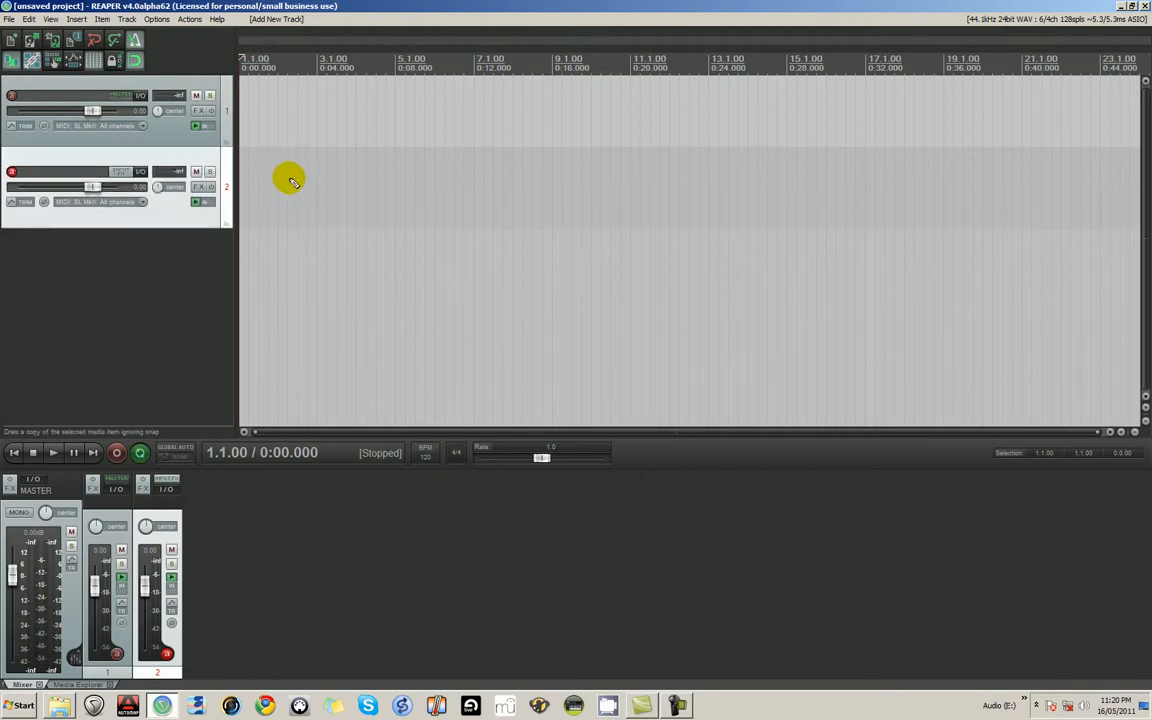
scroll(300, 180, "down", 3)
scroll(350, 190, "up", 1)
scroll(355, 191, "up", 3)
scroll(303, 124, "up", 1)
scroll(303, 130, "down", 5)
scroll(112, 138, "up", 2)
scroll(350, 198, "up", 3)
scroll(376, 206, "down", 3)
scroll(373, 208, "up", 1)
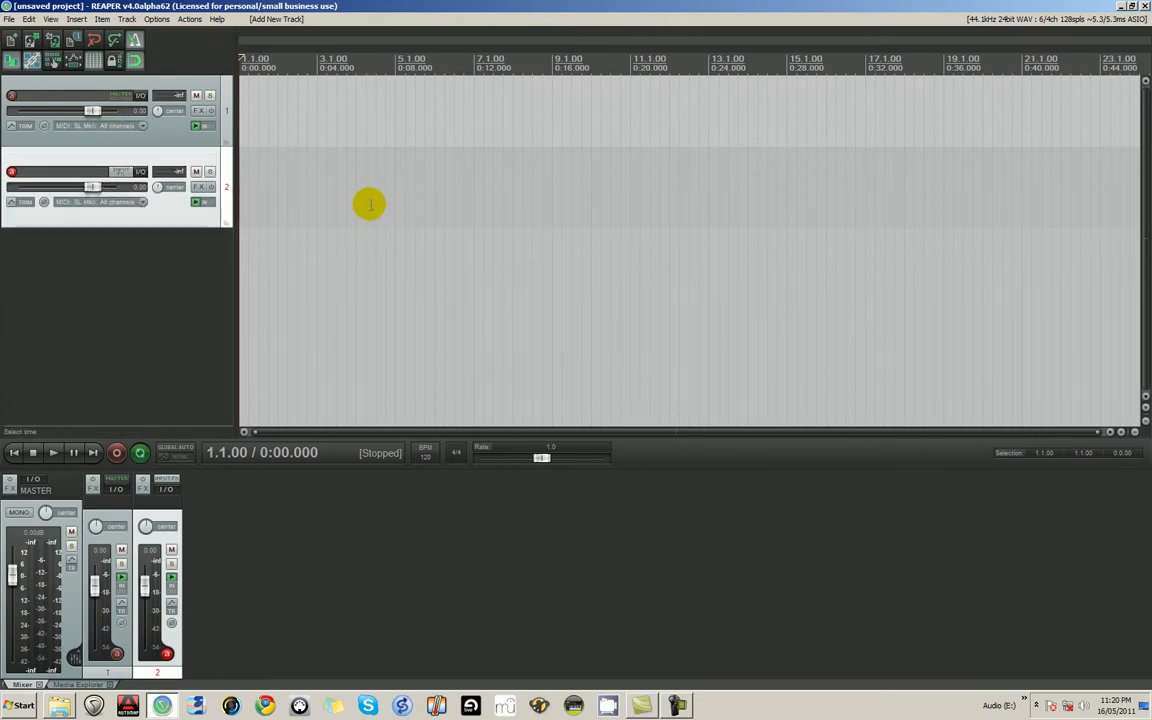
scroll(366, 197, "right", 8)
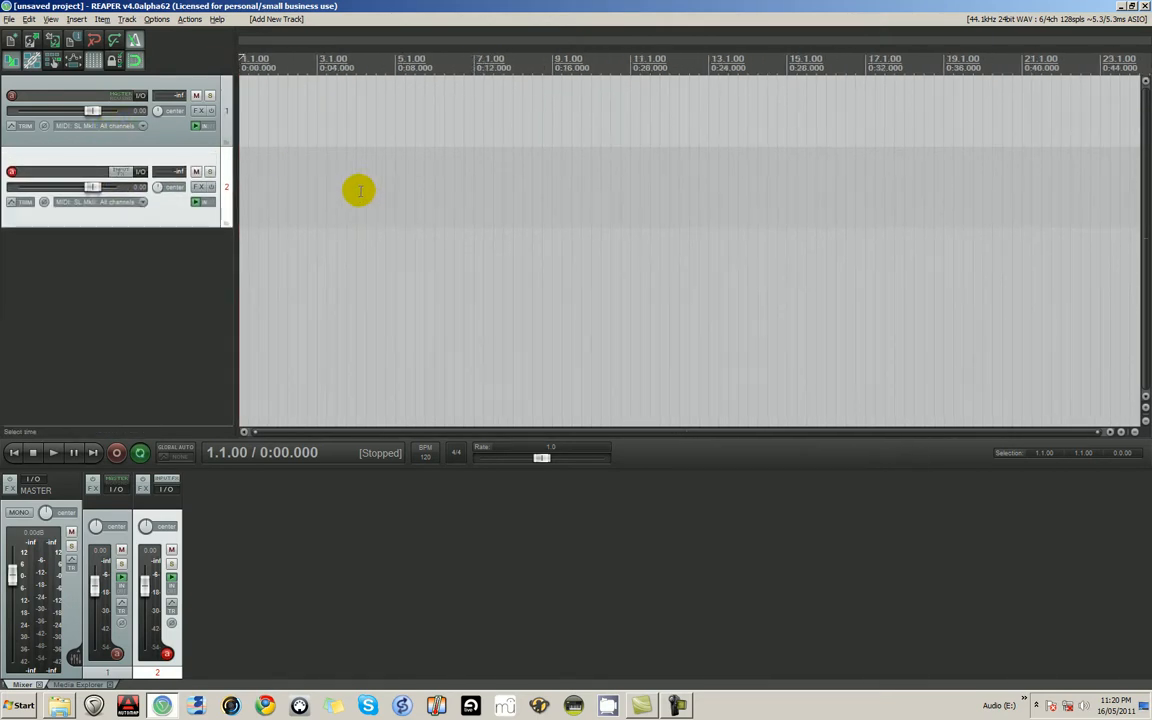
scroll(358, 191, "left", 5)
- Draw a short MIDI item on track 2 around bar 15 and delete it
left_click_drag(328, 180, 367, 180)
scroll(481, 180, "right", 1)
scroll(470, 185, "left", 2)
scroll(468, 185, "right", 2)
scroll(466, 188, "left", 4)
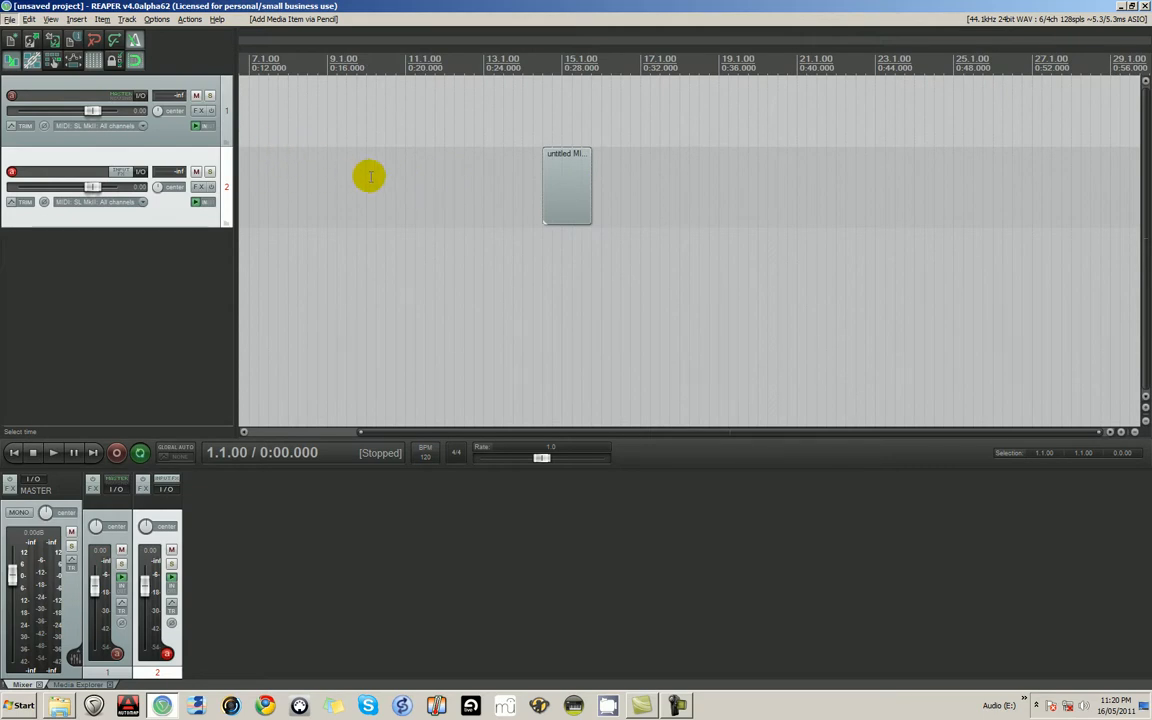
left_click(277, 147)
scroll(275, 148, "down", 4)
scroll(283, 155, "up", 4)
scroll(403, 190, "down", 4)
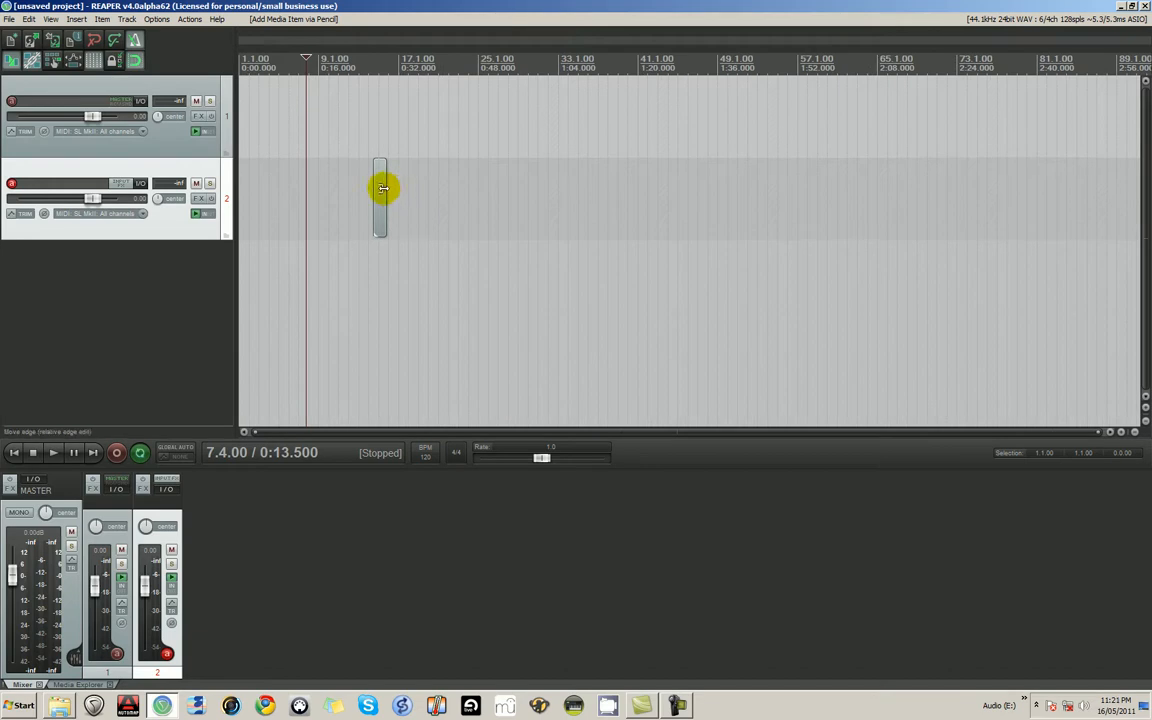
left_click(383, 188)
key("Delete")
- Draw a long MIDI item on track 2 from about bar 33 to bar 97
scroll(325, 161, "up", 4)
scroll(329, 157, "down", 4)
scroll(331, 155, "up", 4)
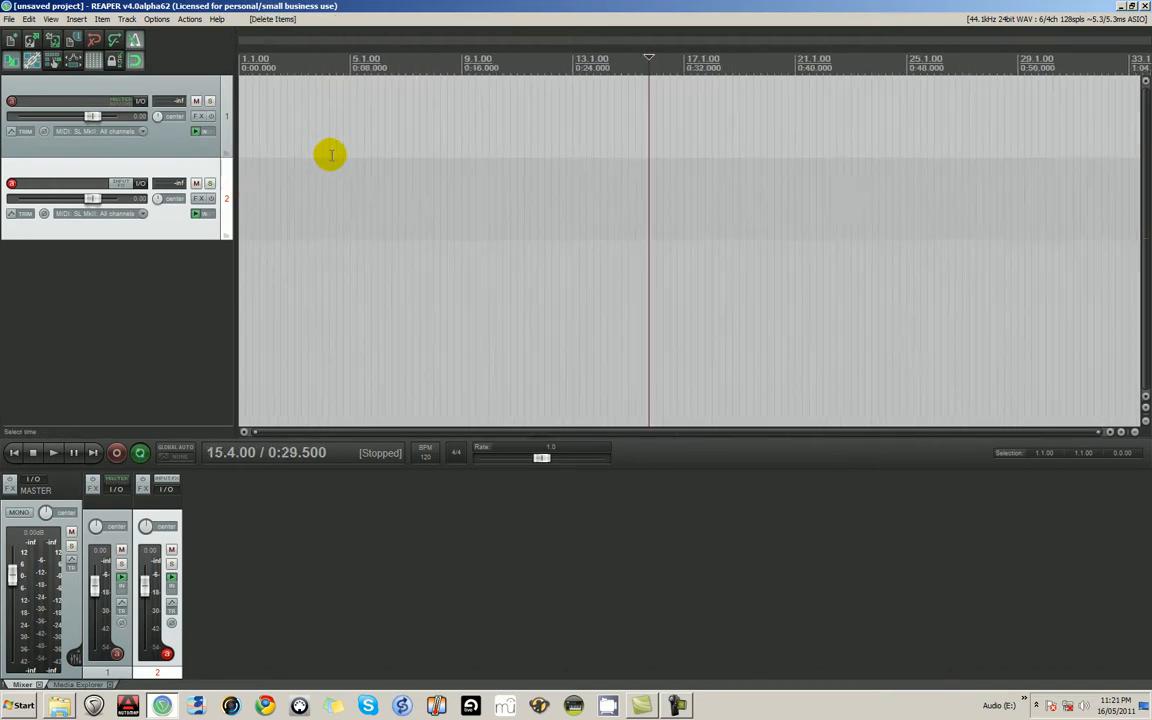
scroll(331, 158, "down", 4)
scroll(334, 174, "up", 8)
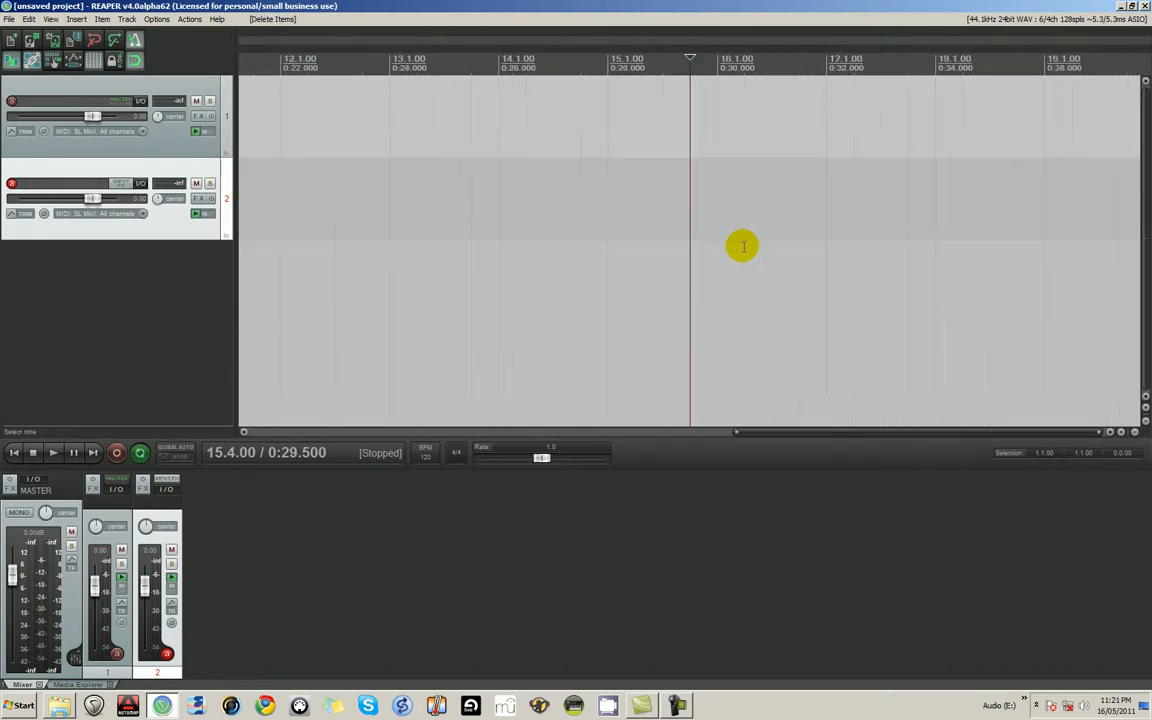
scroll(729, 242, "down", 8)
mouse_move(354, 189)
left_mouse_down()
mouse_move(473, 215)
mouse_move(583, 212)
left_mouse_up()
scroll(450, 203, "up", 5)
scroll(482, 203, "down", 3)
- Inspect the start of the long MIDI item with the edit cursor at 33.3.00 and delete the item
left_click(578, 204)
scroll(560, 225, "up", 2)
scroll(553, 231, "up", 2)
scroll(527, 221, "down", 2)
left_click(473, 206)
scroll(490, 210, "up", 4)
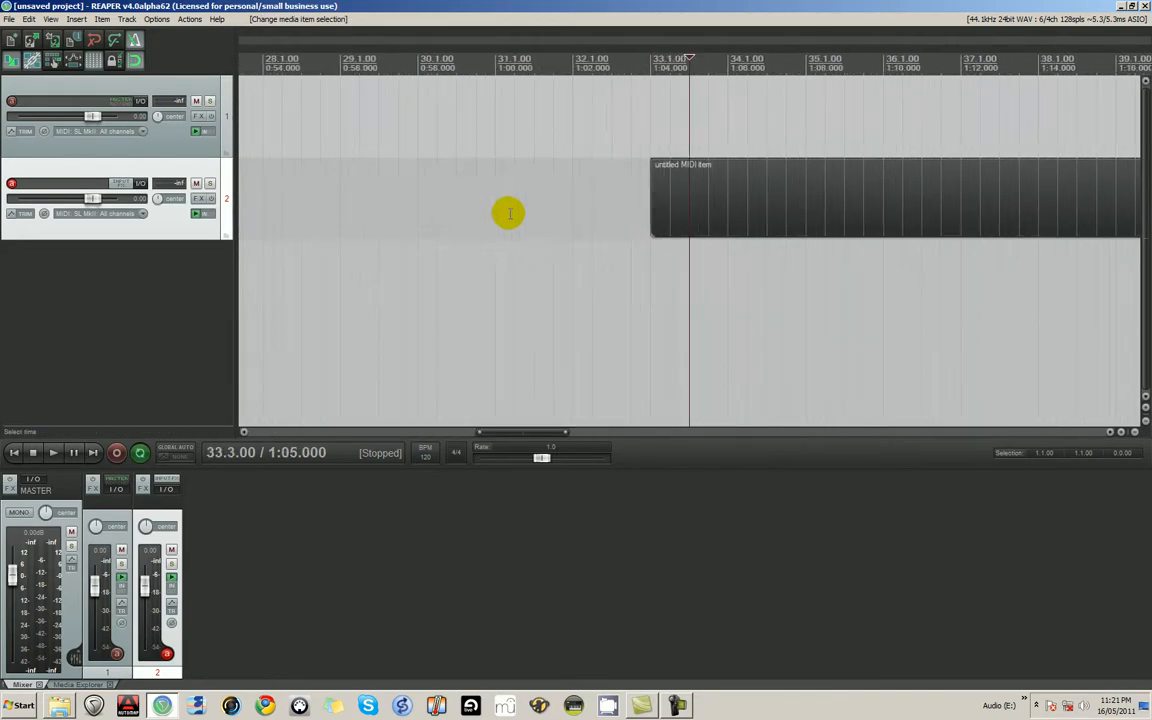
scroll(510, 213, "up", 3)
scroll(509, 215, "down", 10)
left_click(385, 195)
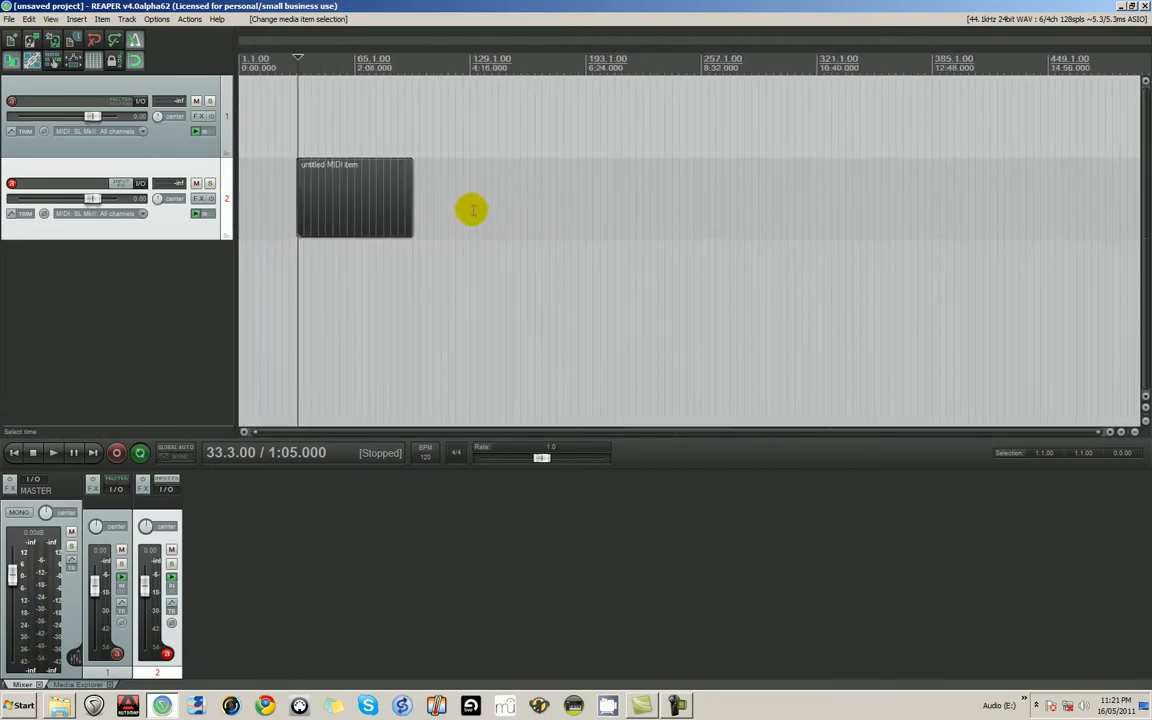
key("Delete")
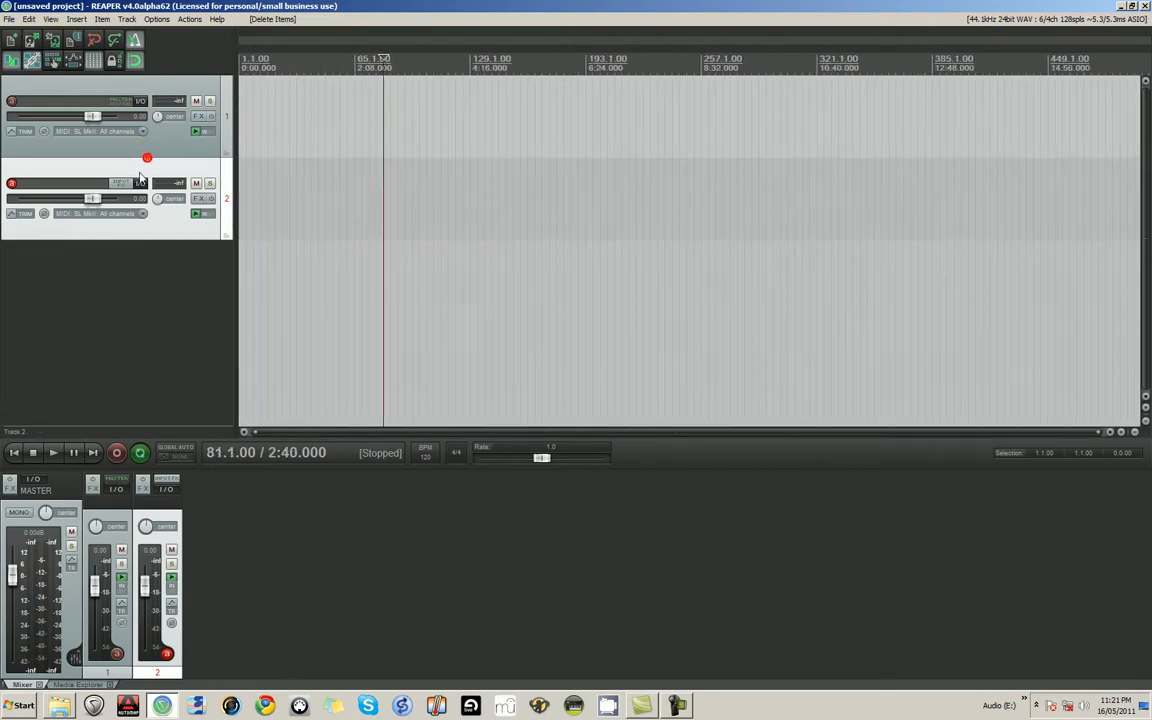
- With track 1 selected, play the project briefly to hear the metronome and return to the project start
left_click(43, 140)
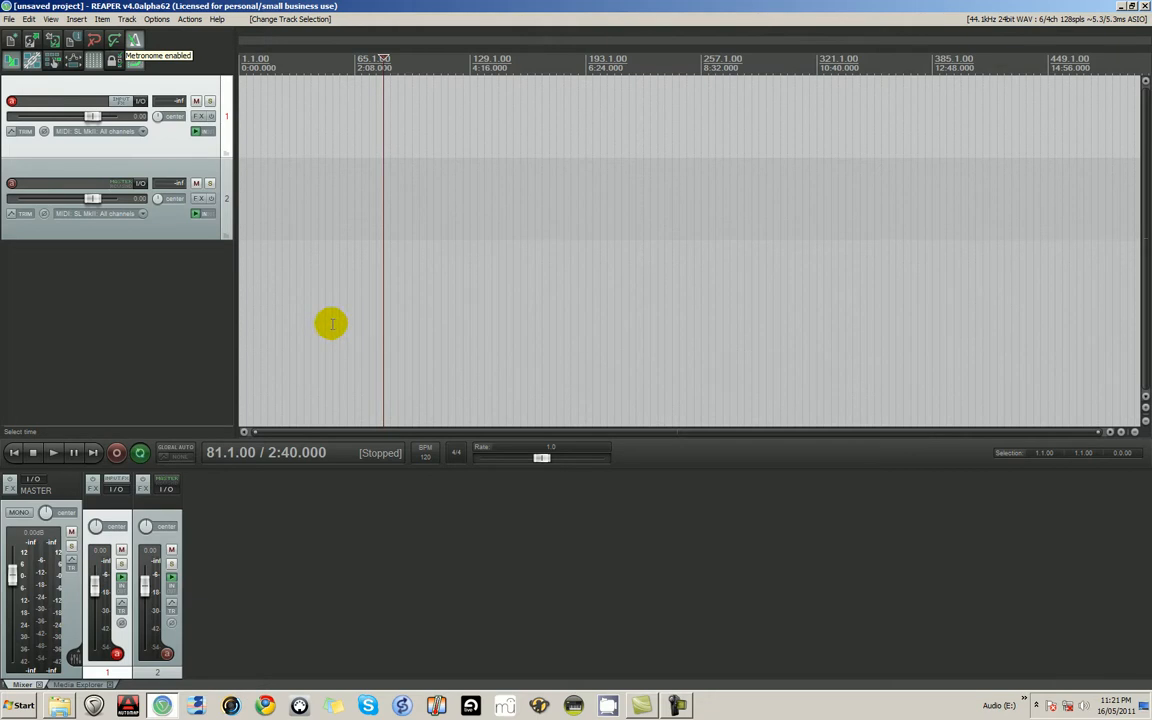
key("space")
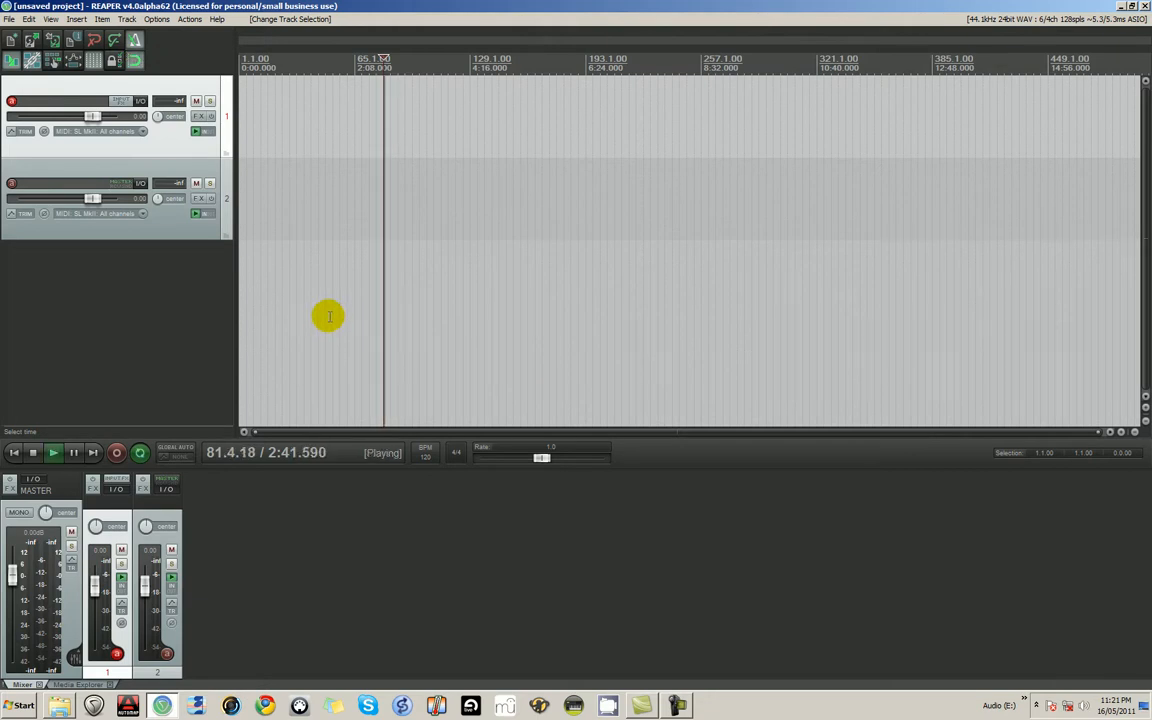
key("space")
key("Home")
scroll(300, 170, "up", 5)
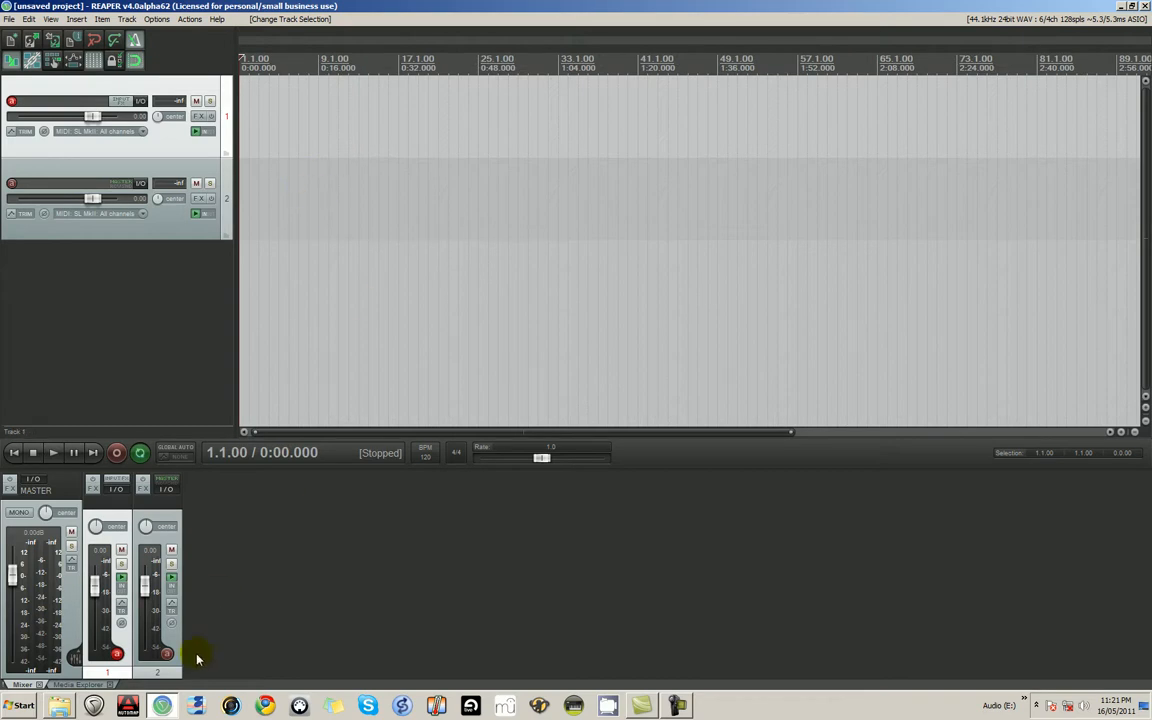
- Switch to the Media Explorer and browse from My Documents to the project directory
left_click(68, 684)
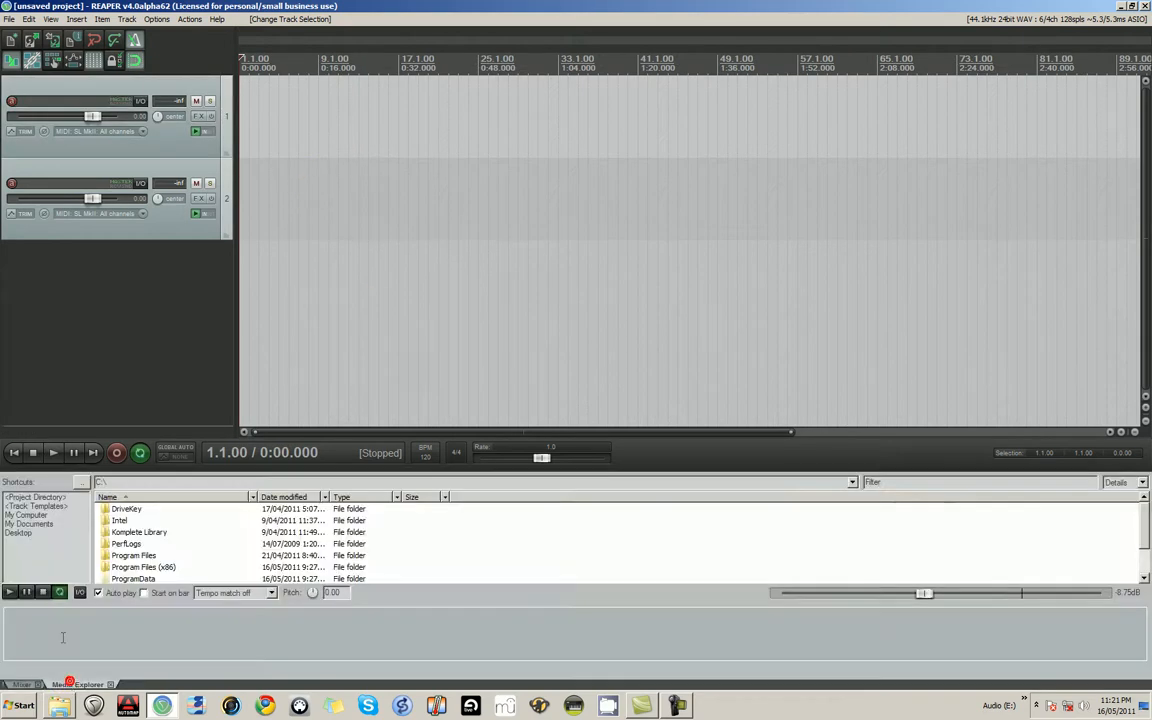
left_click(30, 524)
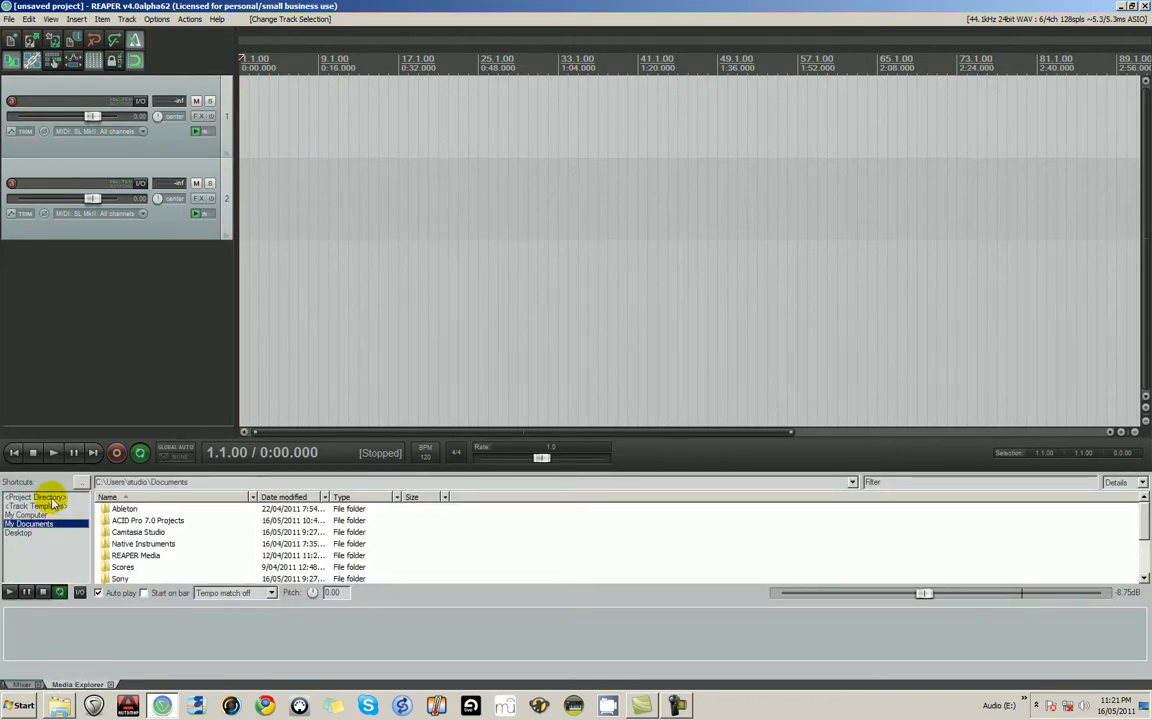
left_click(40, 497)
- Preview several WAV recordings in the project directory, from 01-110508_1958.wav through 01-110516_0732.wav
left_click(118, 520)
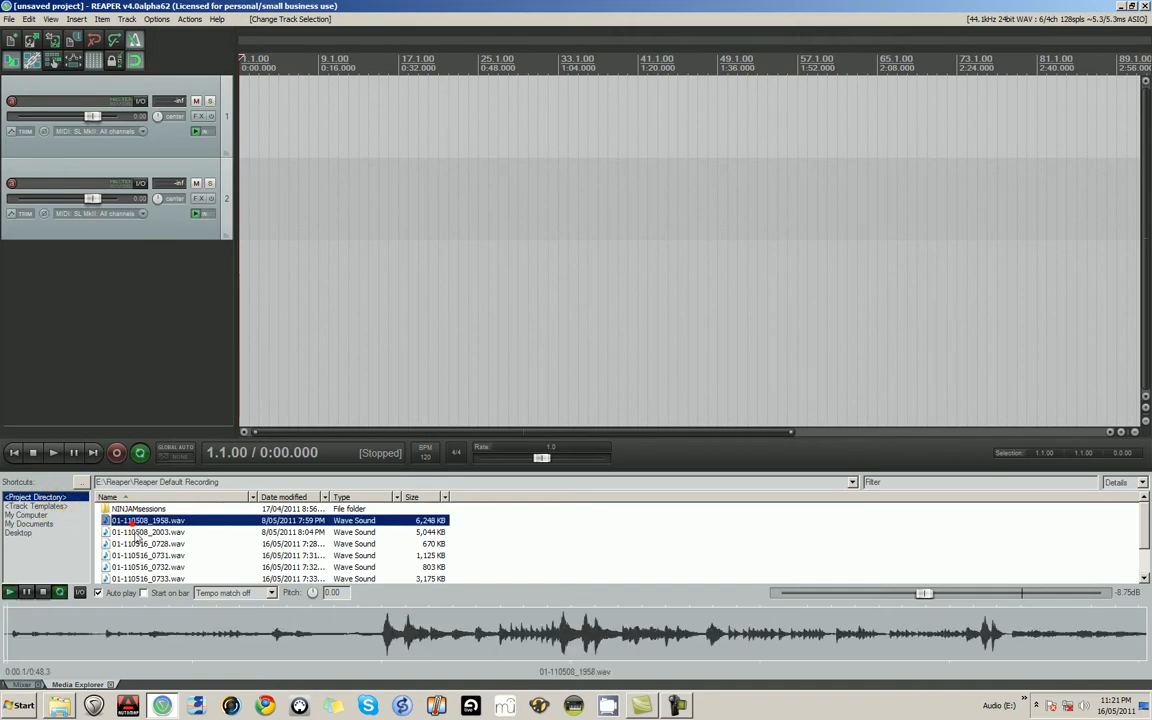
left_click(121, 545)
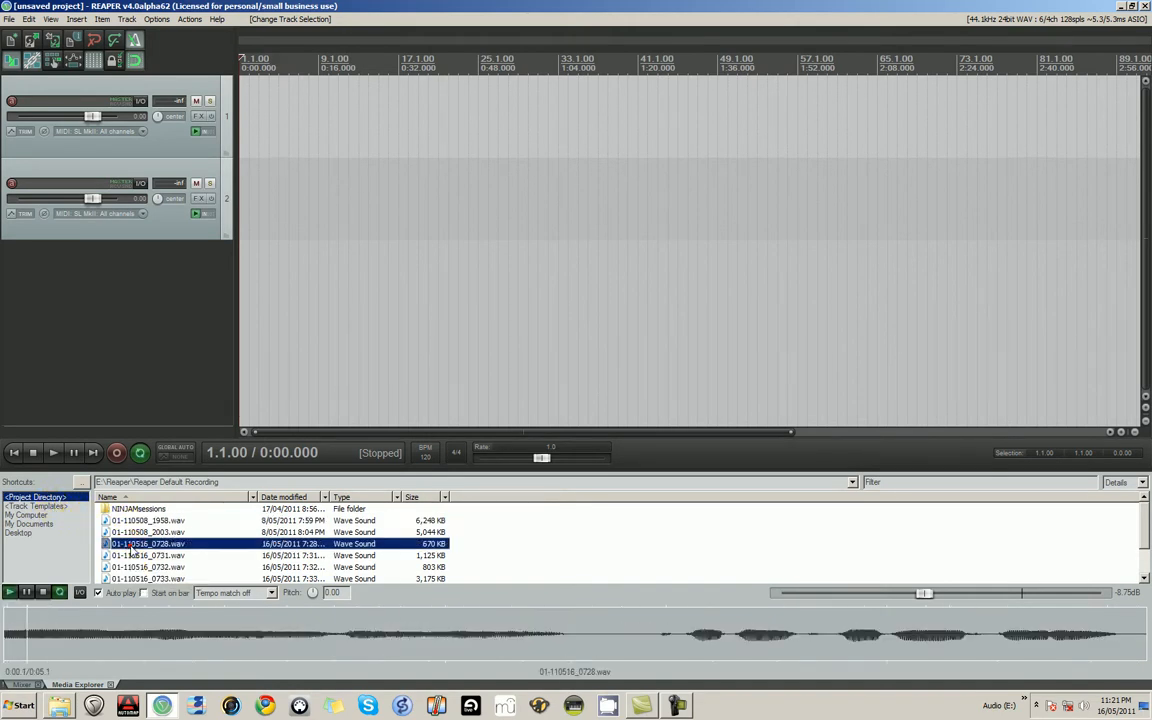
left_click(129, 558)
left_click(130, 533)
left_click(132, 521)
left_click(120, 544)
left_click(134, 566)
- List the computer's drives in the Media Explorer and stop the audio preview
left_click(48, 515)
left_click(43, 592)
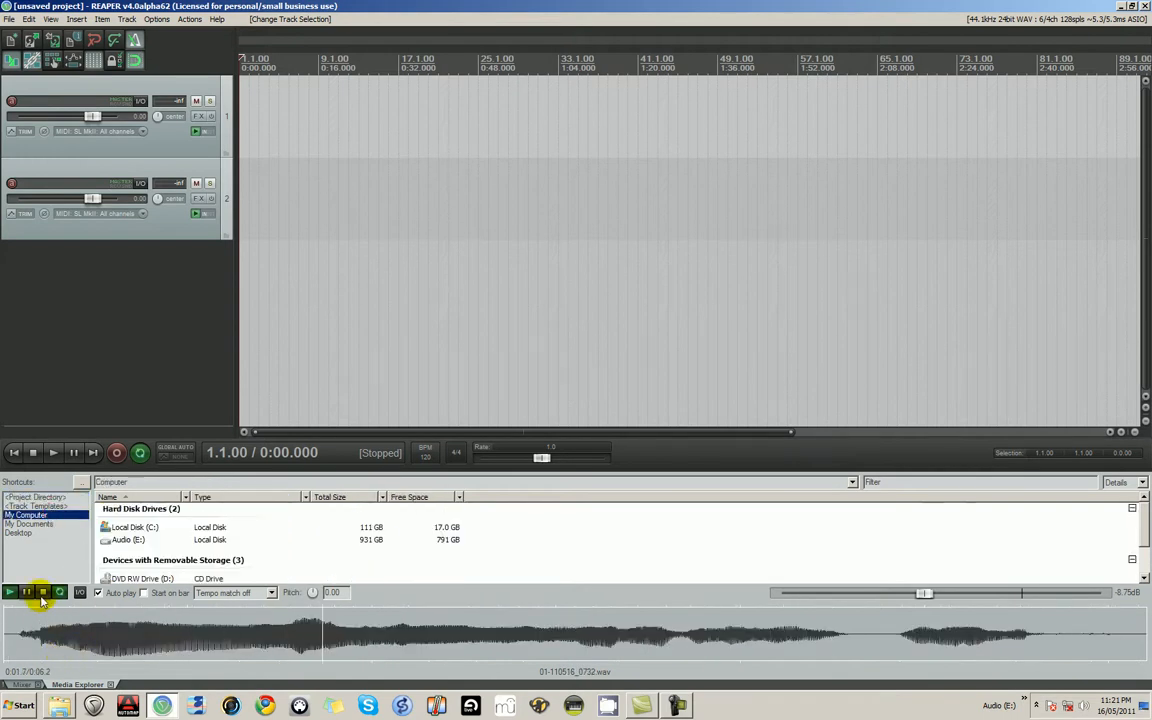
- Enlarge the Media Explorer and browse to the E:\SAMPLES\DRUMS\LOOPS folder
double_click(129, 541)
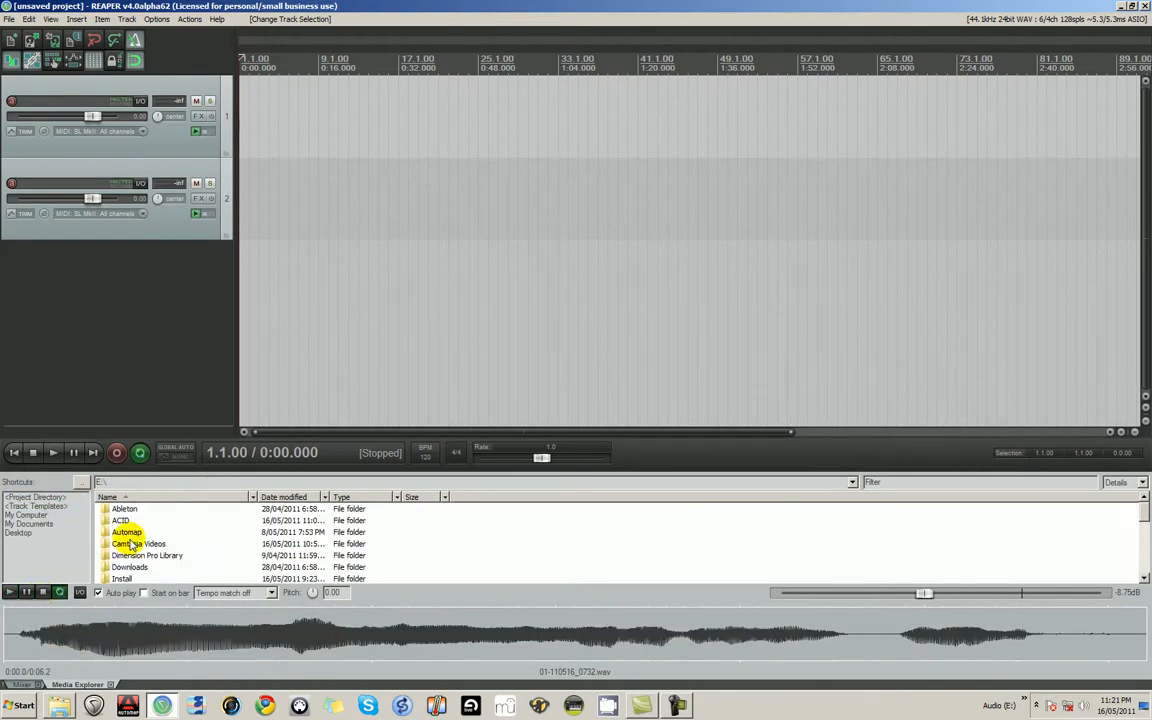
left_click_drag(175, 471, 165, 424)
scroll(98, 535, "down", 1)
left_click(122, 532)
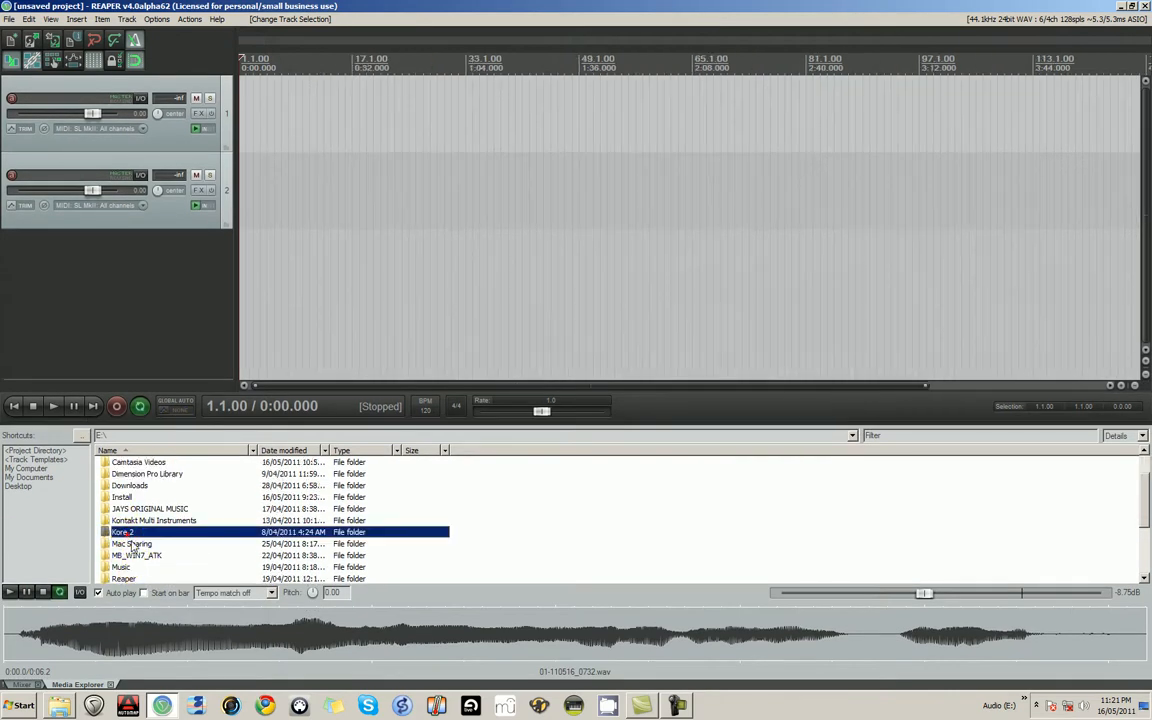
scroll(135, 545, "down", 2)
double_click(127, 532)
double_click(134, 483)
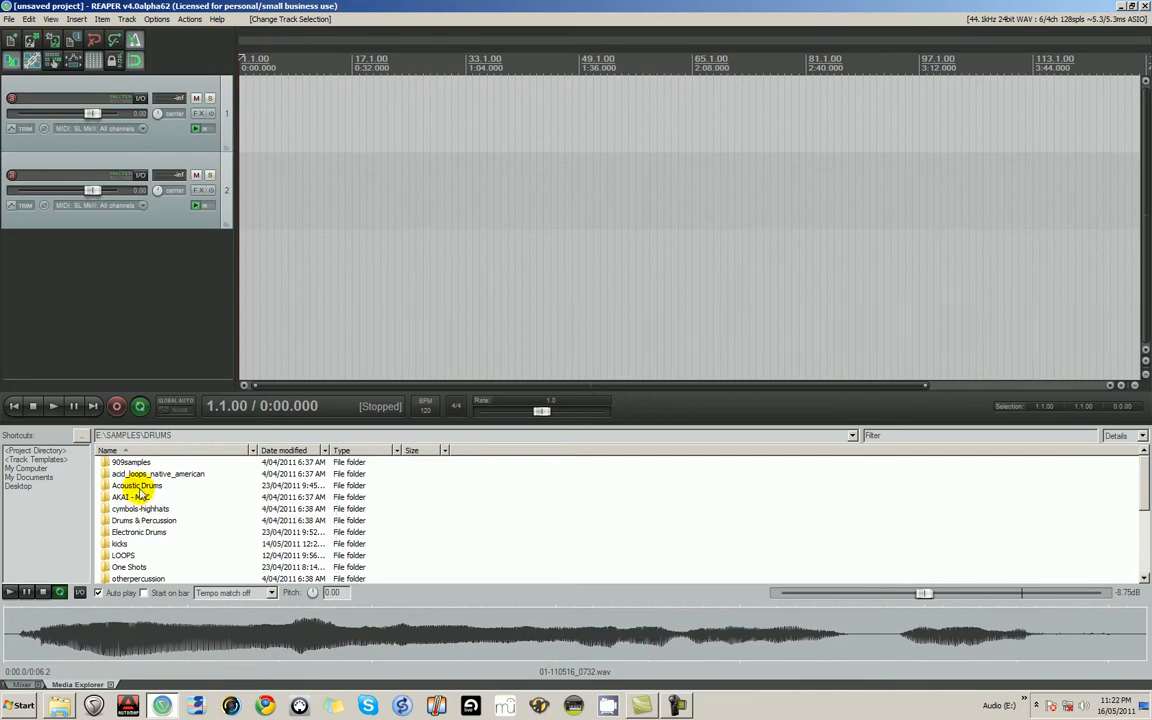
double_click(122, 555)
- Preview the drum loops 80.5 perc.wav and 93.1 rock.wav, and stop the preview
left_click(133, 510)
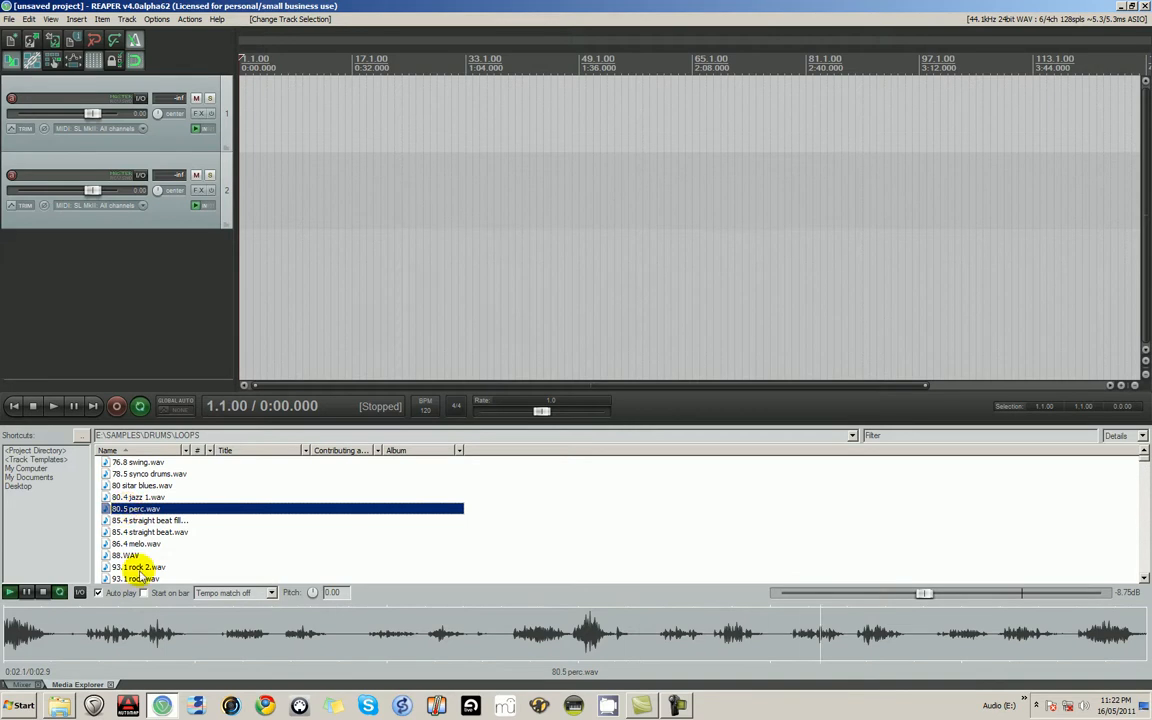
left_click(142, 576)
scroll(140, 573, "down", 3)
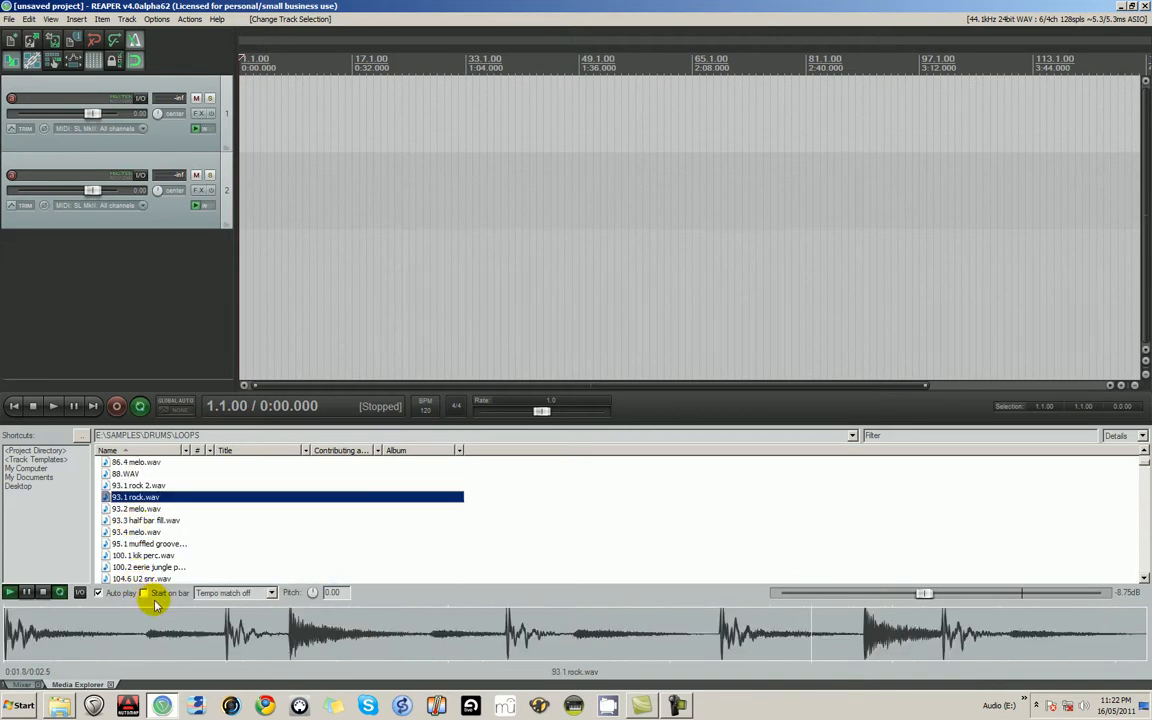
left_click(44, 592)
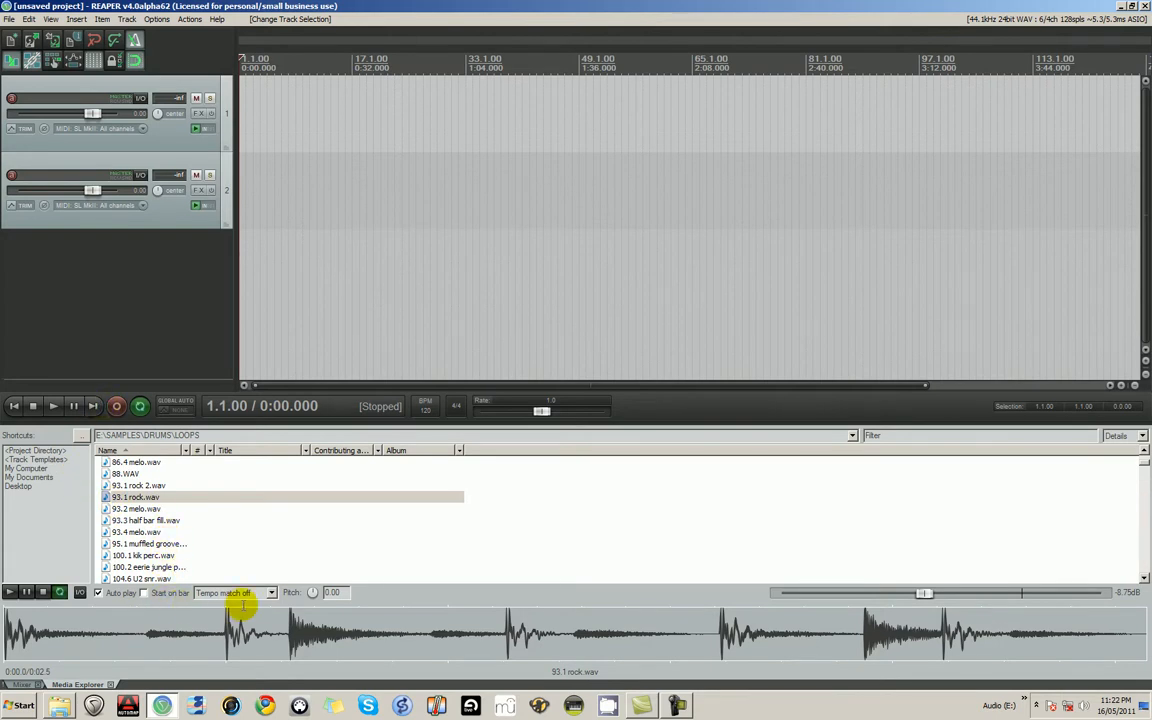
- Turn tempo match on, preview 93.3 half bar fill.wav and 93.1 rock 2.wav, and stop the preview
left_click(237, 596)
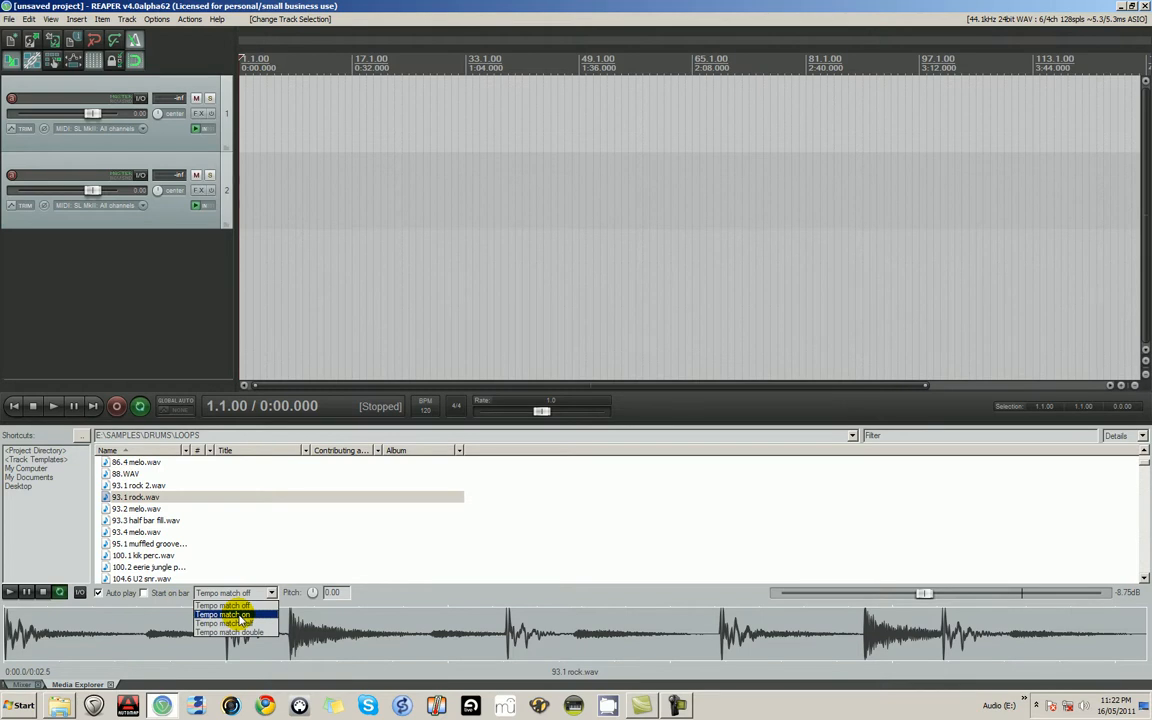
left_click(237, 615)
left_click(128, 521)
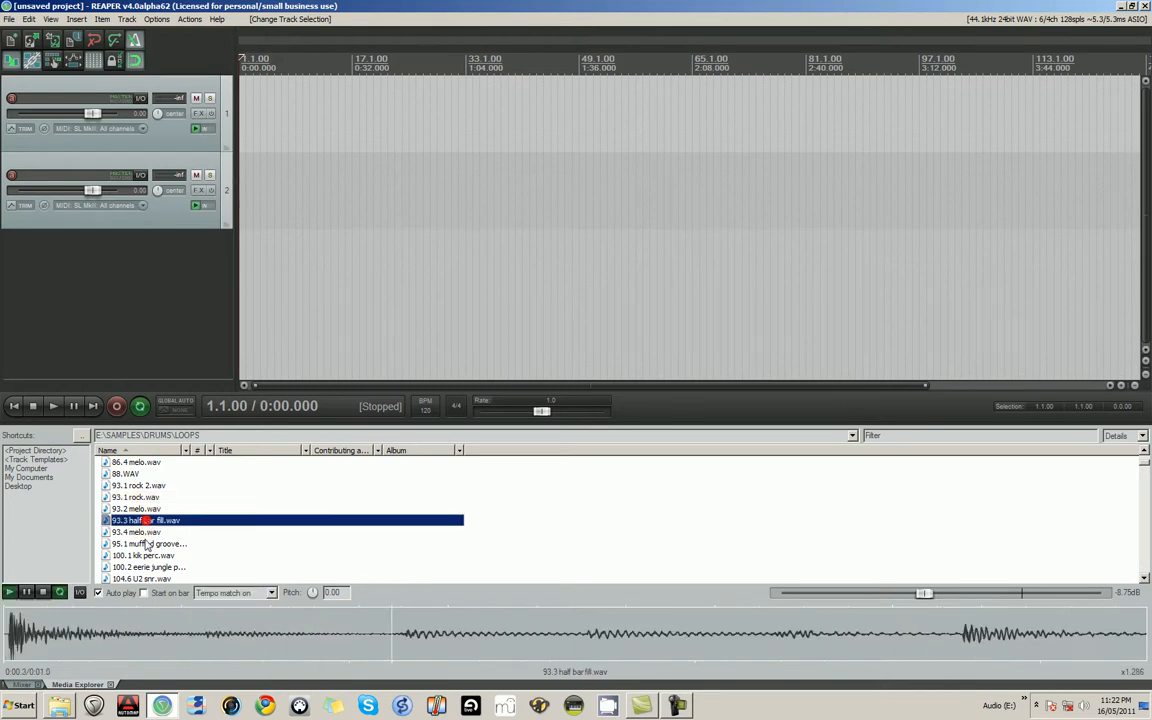
left_click(130, 486)
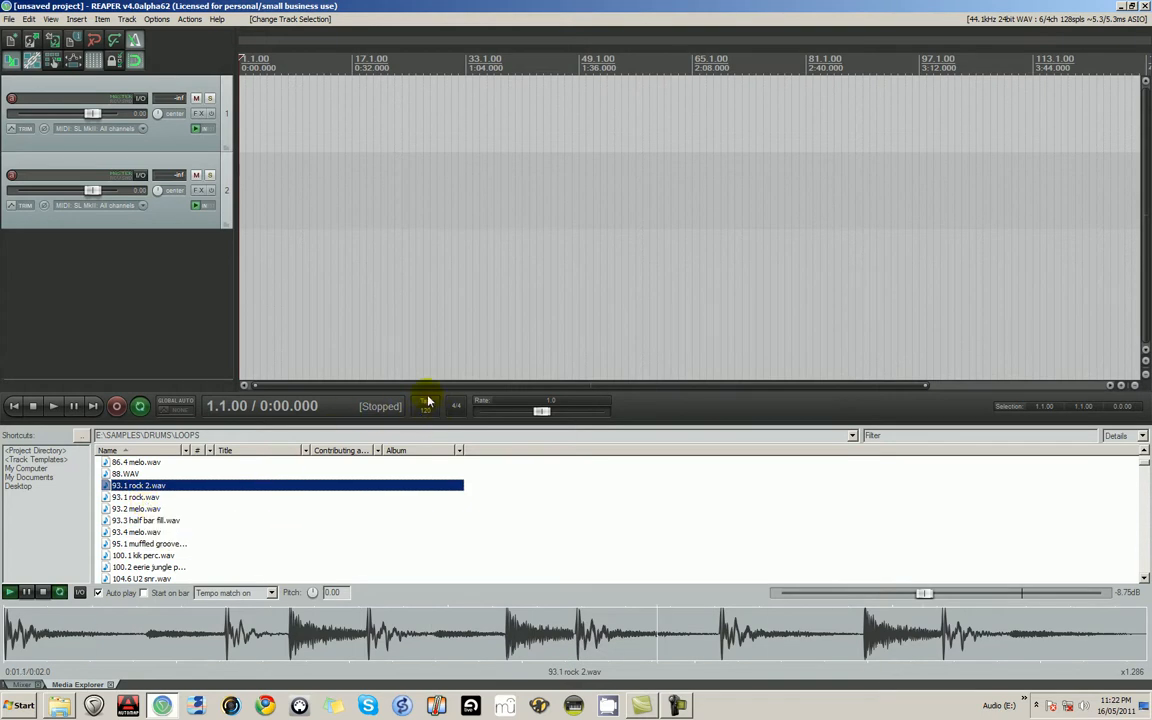
left_click(42, 592)
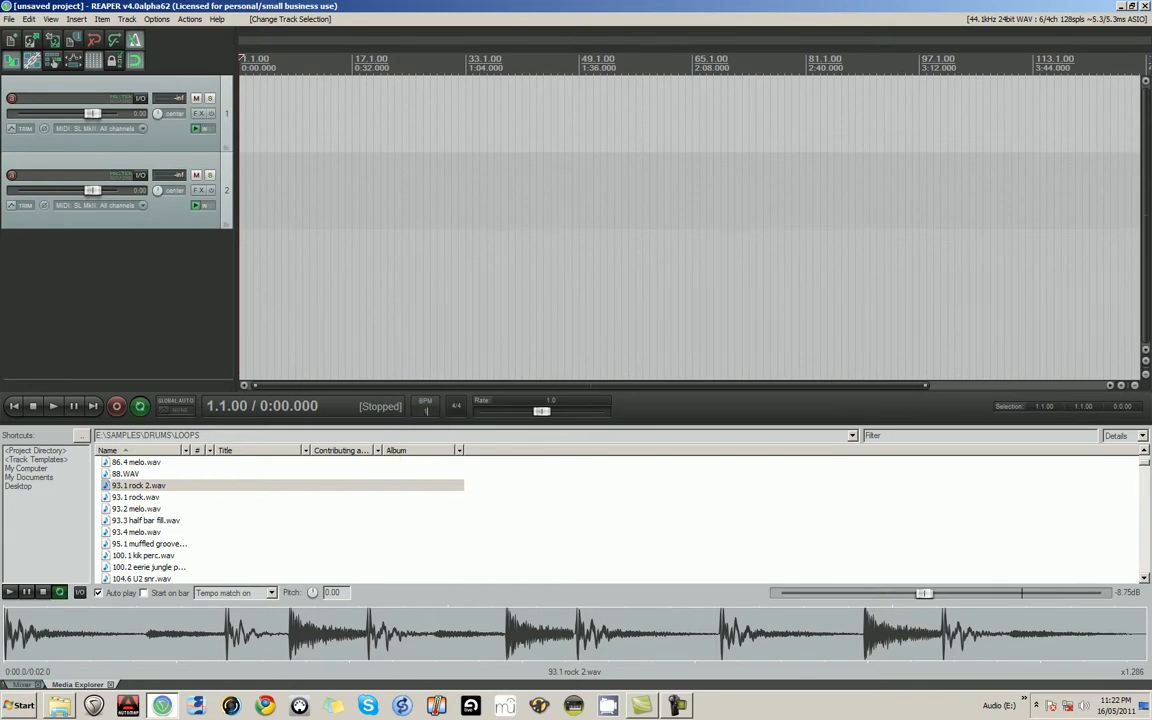
- Set the project tempo to 140 BPM and preview 93.1 rock.wav and 88.WAV at that tempo
key("Return")
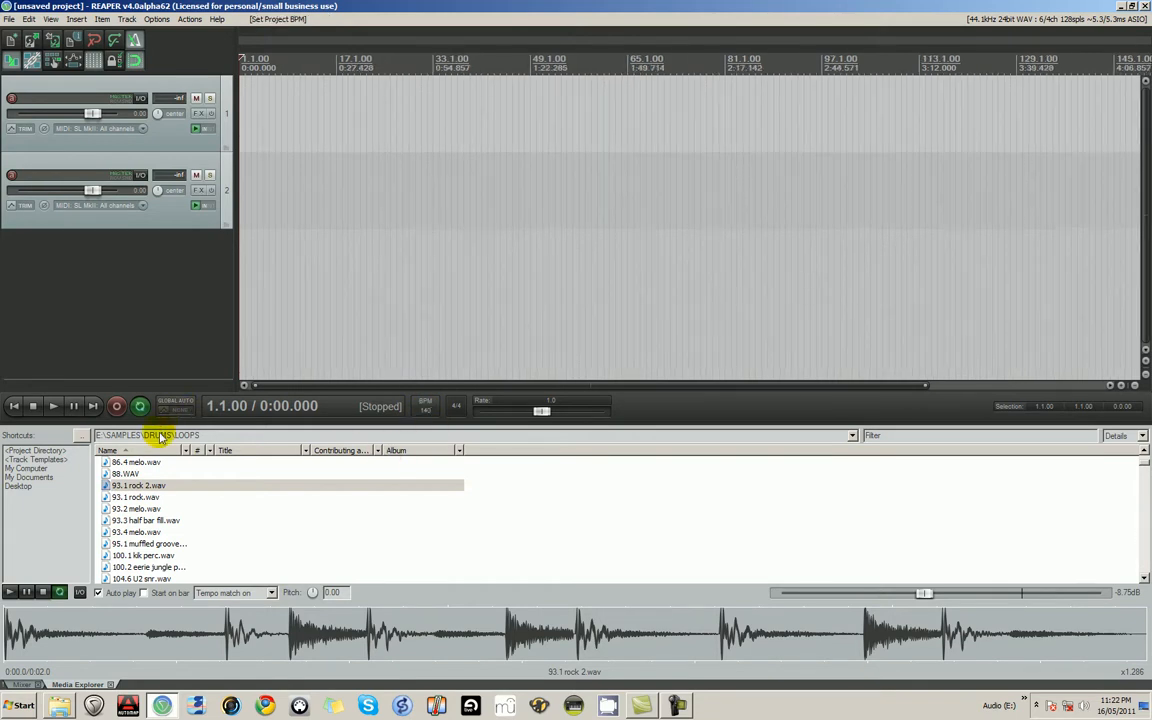
left_click(150, 497)
left_click(145, 474)
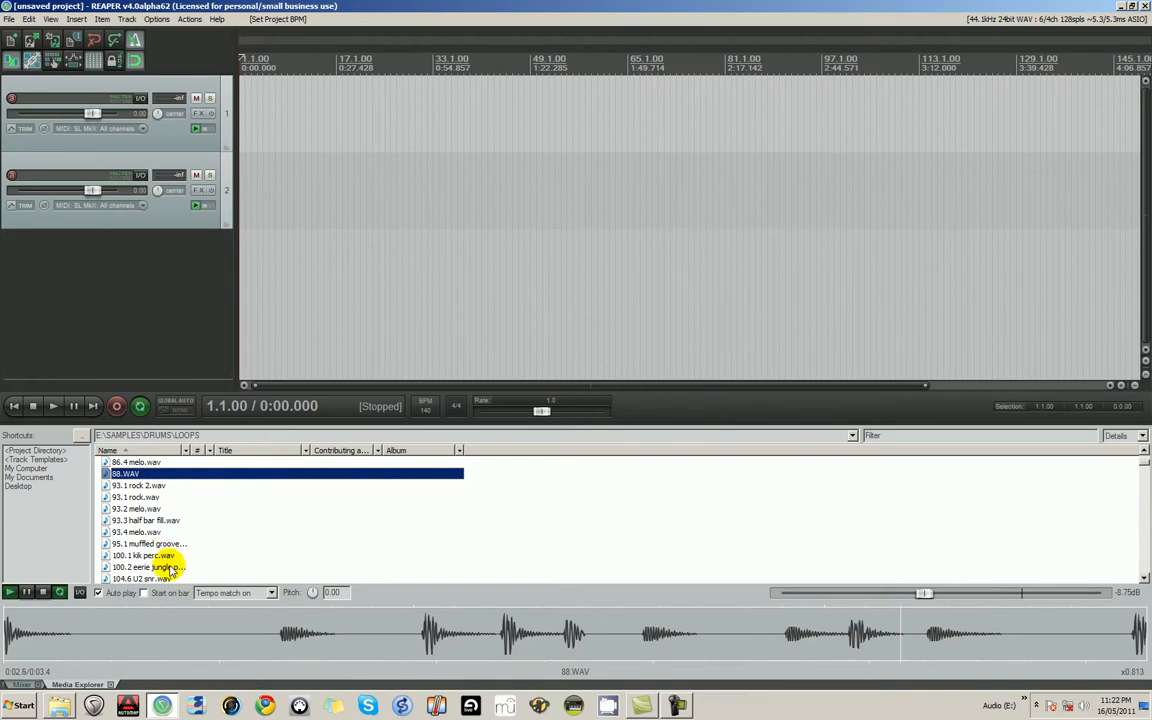
- Preview further tempo-matched loops in the folder, from 100.1 kik perc.wav and 107.9 congas.wav through DrumGroove.wav
left_click(160, 545)
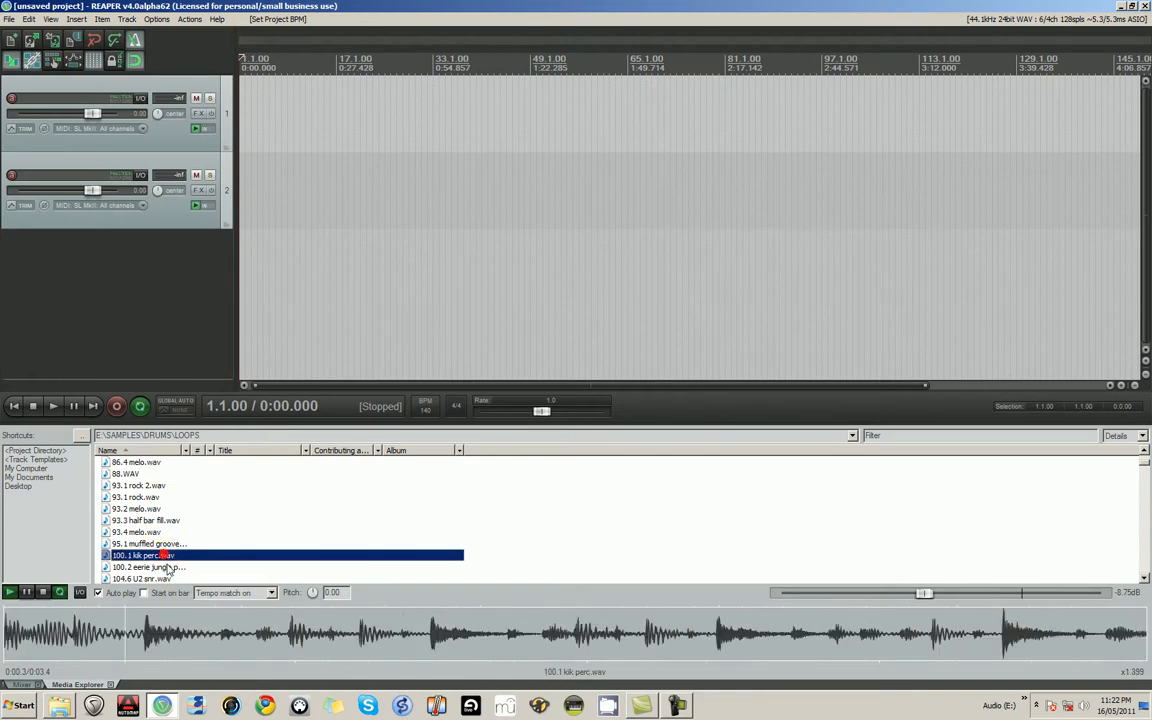
left_click(160, 577)
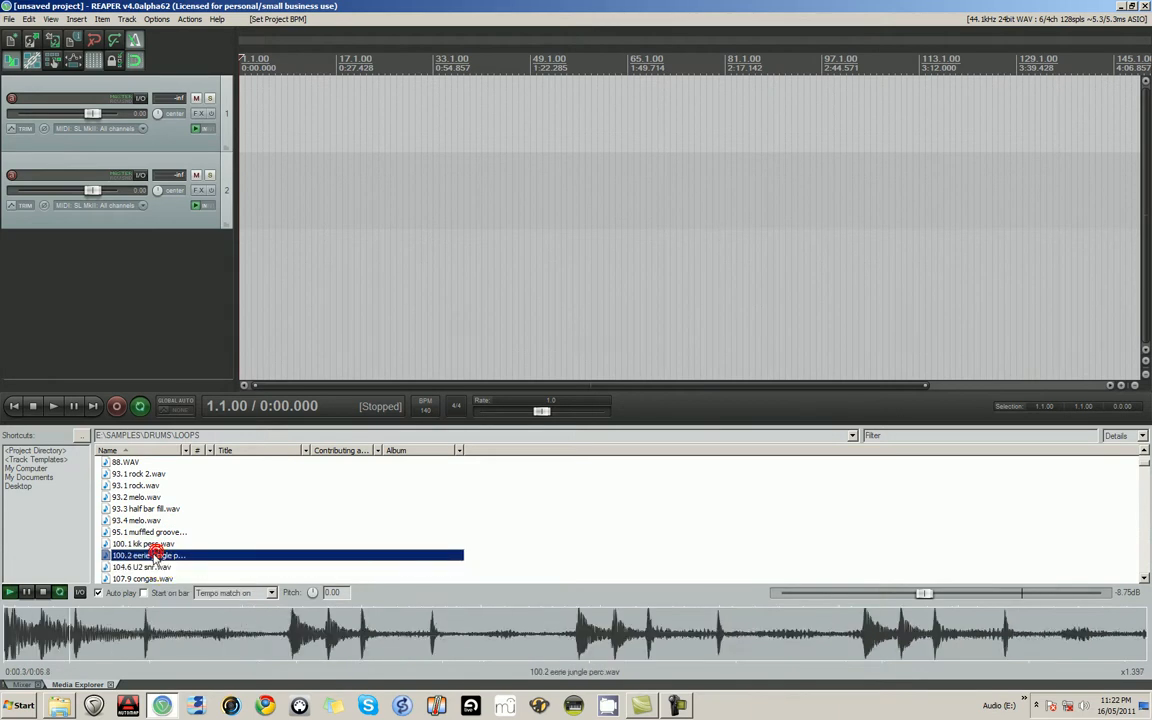
key("Down")
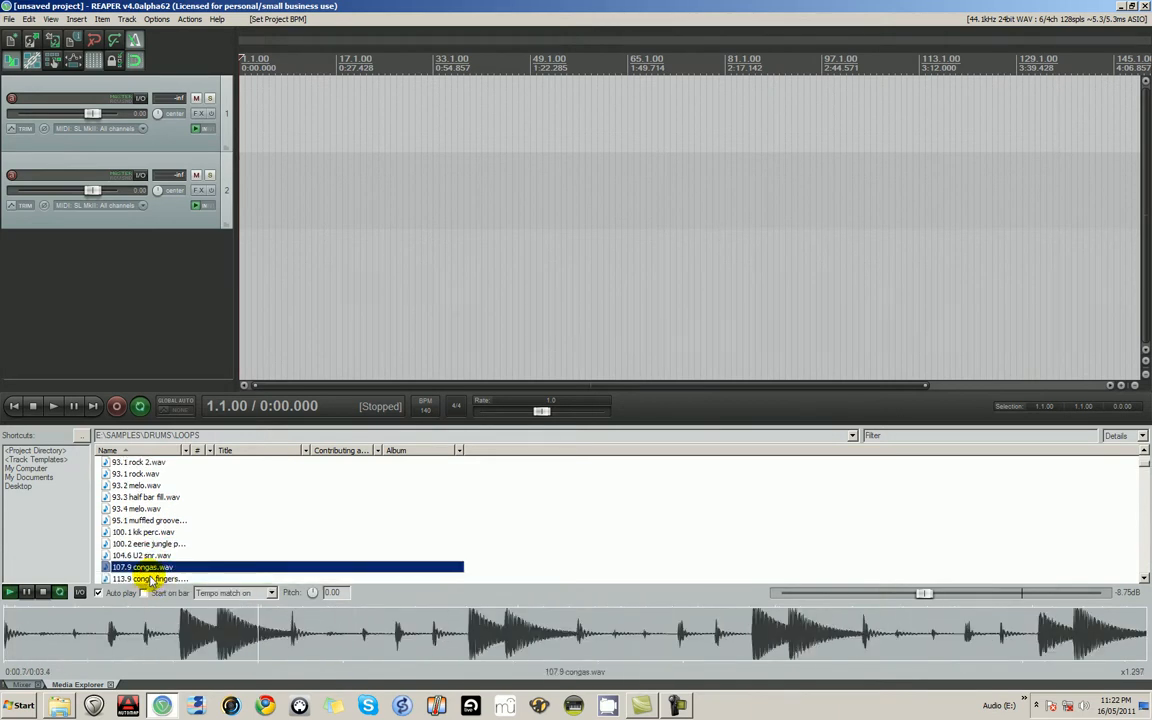
scroll(150, 565, "down", 5)
left_click(154, 567)
scroll(152, 560, "down", 3)
left_click(140, 533)
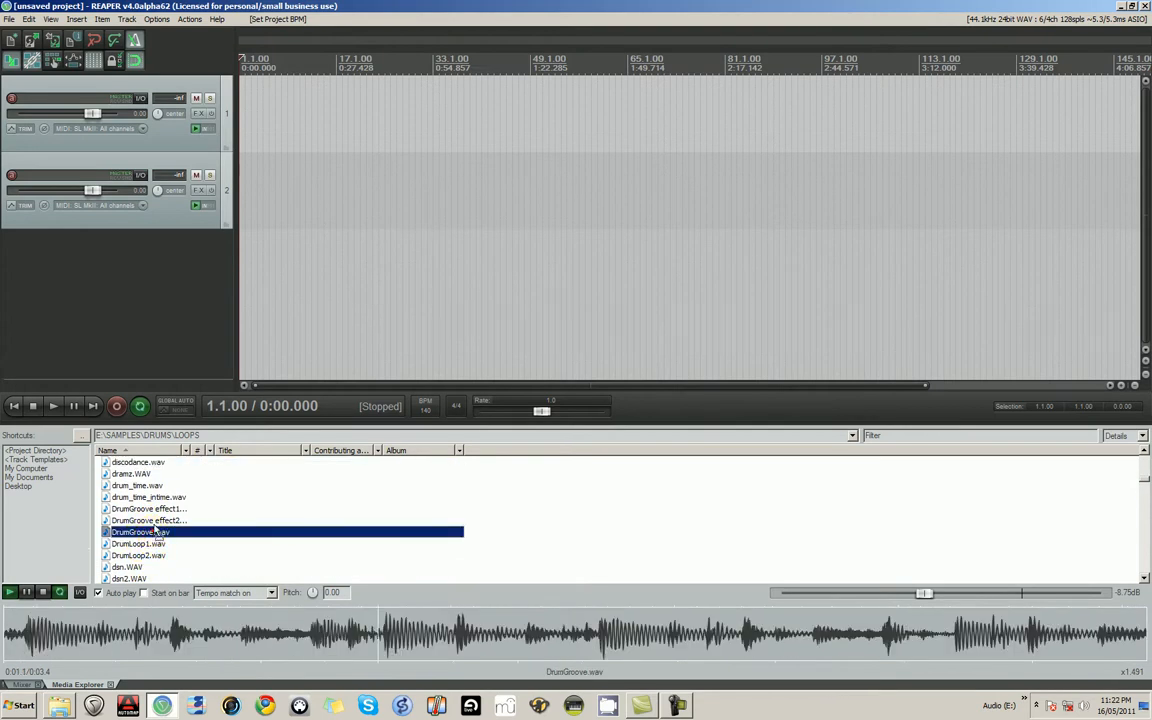
- Insert DrumGroove.wav at the start of track 2 and play it briefly against the metronome
left_click_drag(258, 177, 240, 180)
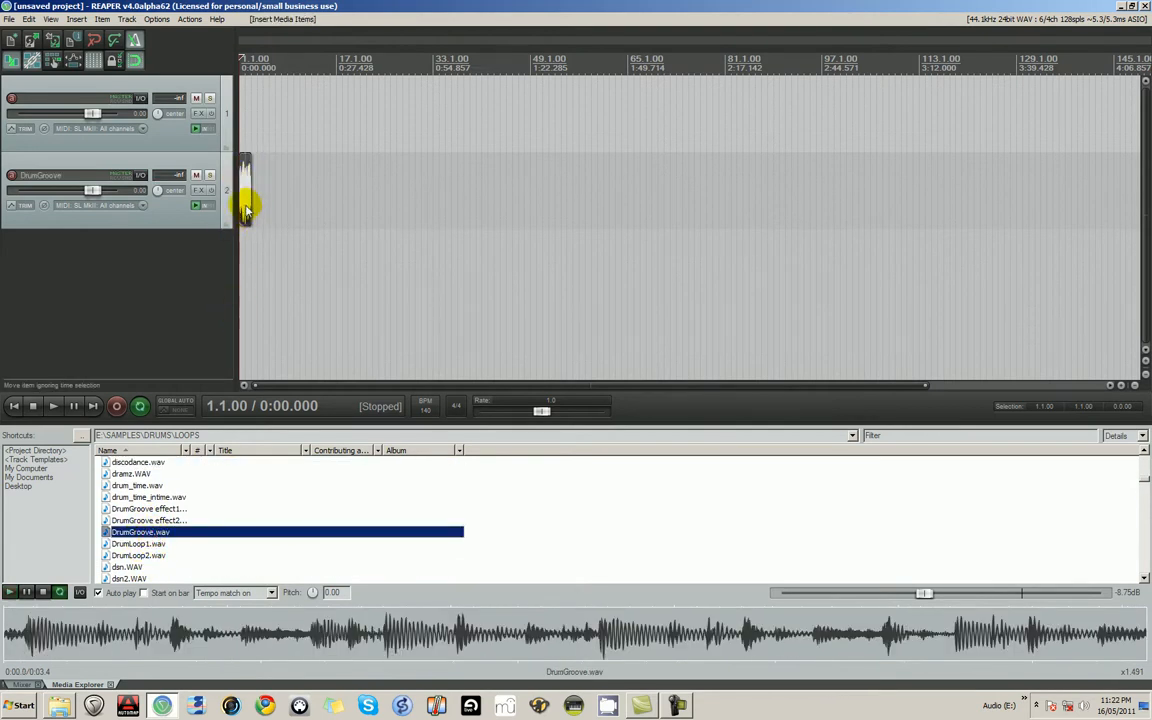
scroll(280, 258, "up", 10)
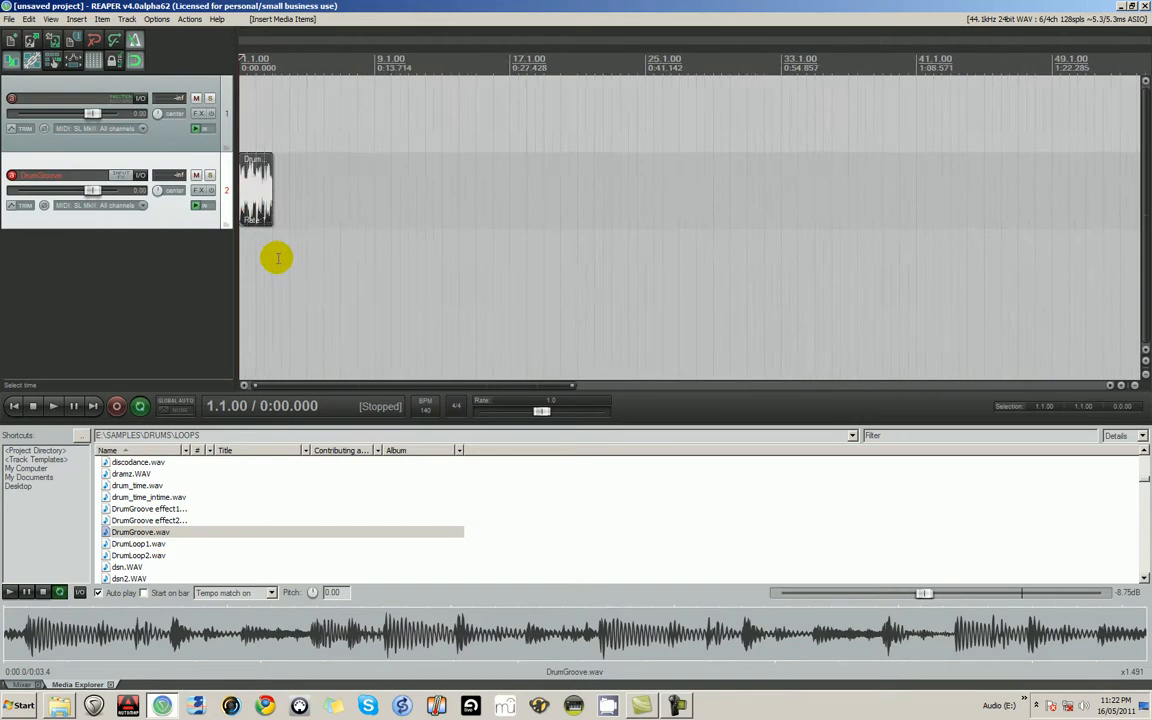
left_click(53, 406)
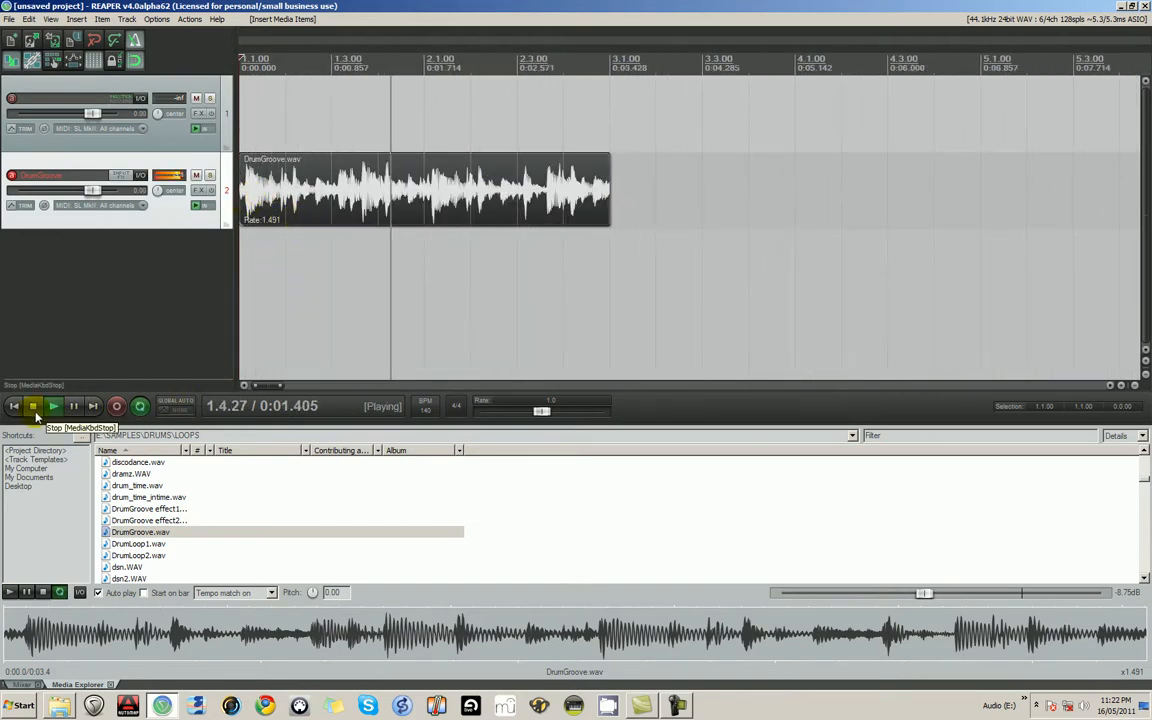
left_click(34, 409)
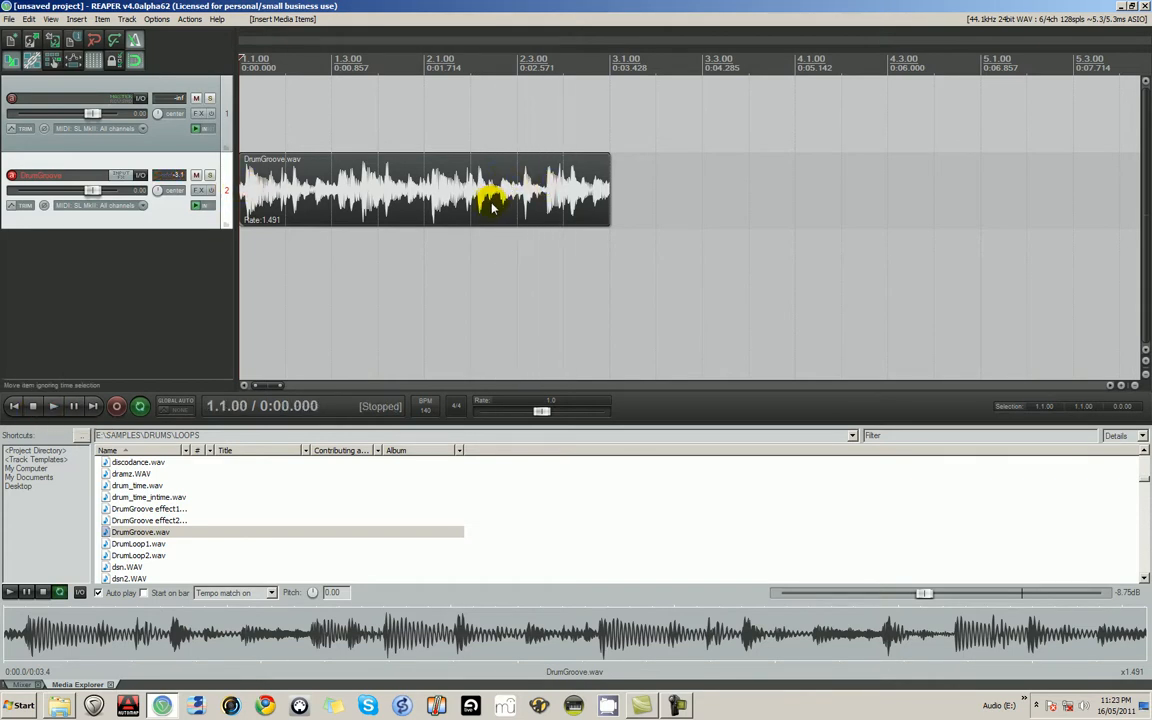
- Try to trim the start of the DrumGroove.wav item up to its first drum hit with snapping on
scroll(357, 203, "up", 4)
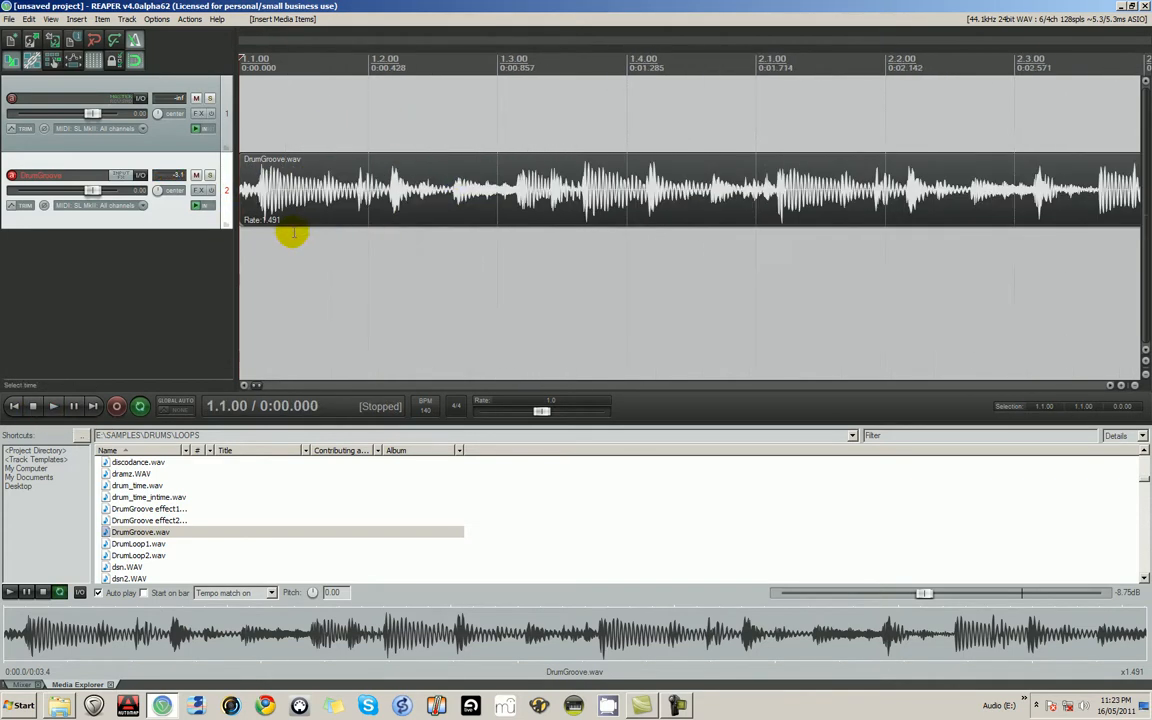
scroll(260, 212, "down", 2)
scroll(258, 208, "up", 4)
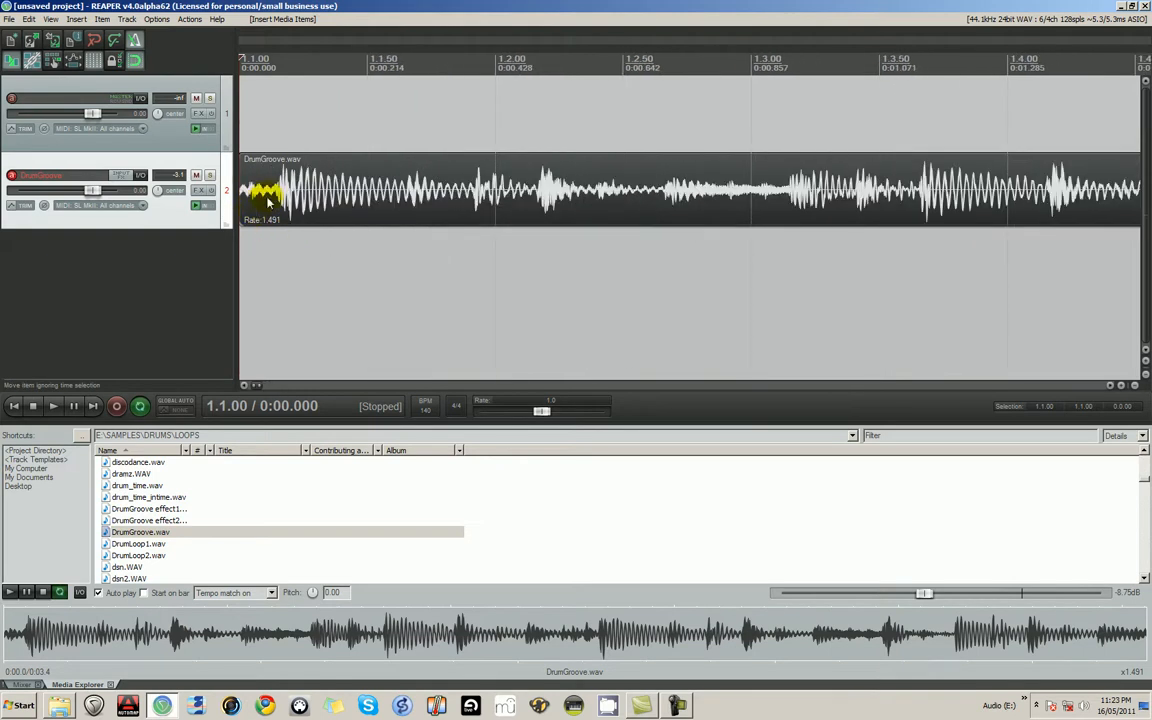
scroll(284, 170, "up", 5)
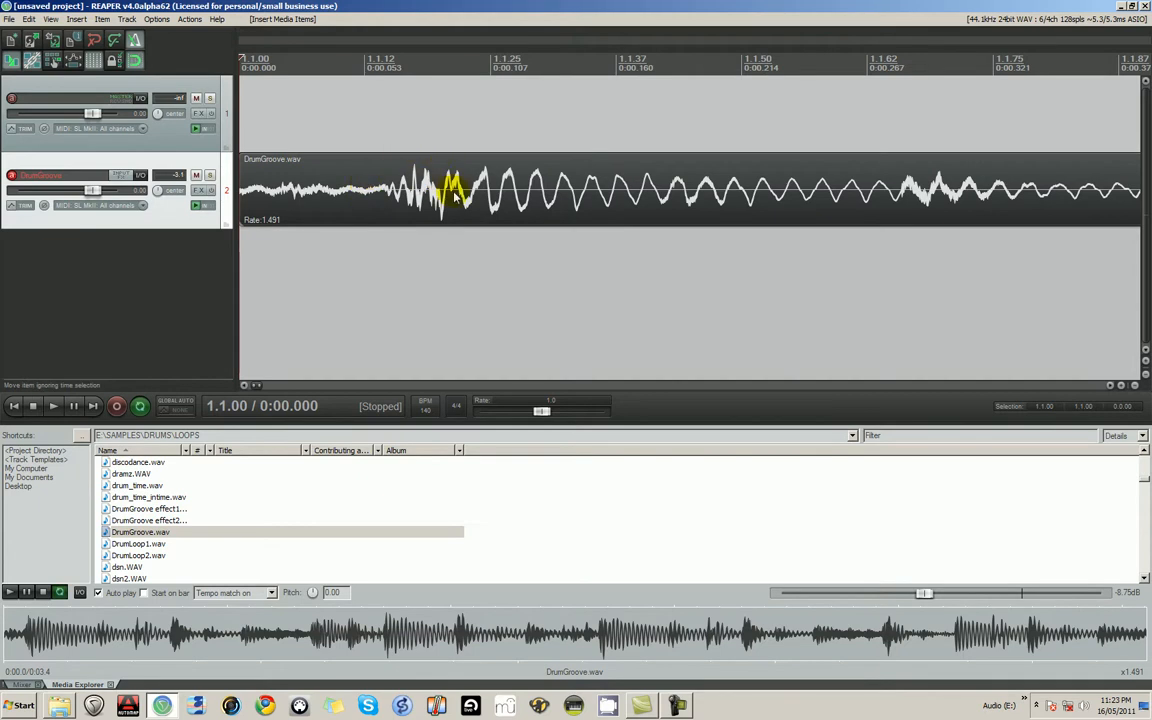
left_click_drag(242, 177, 438, 185)
scroll(385, 213, "down", 3)
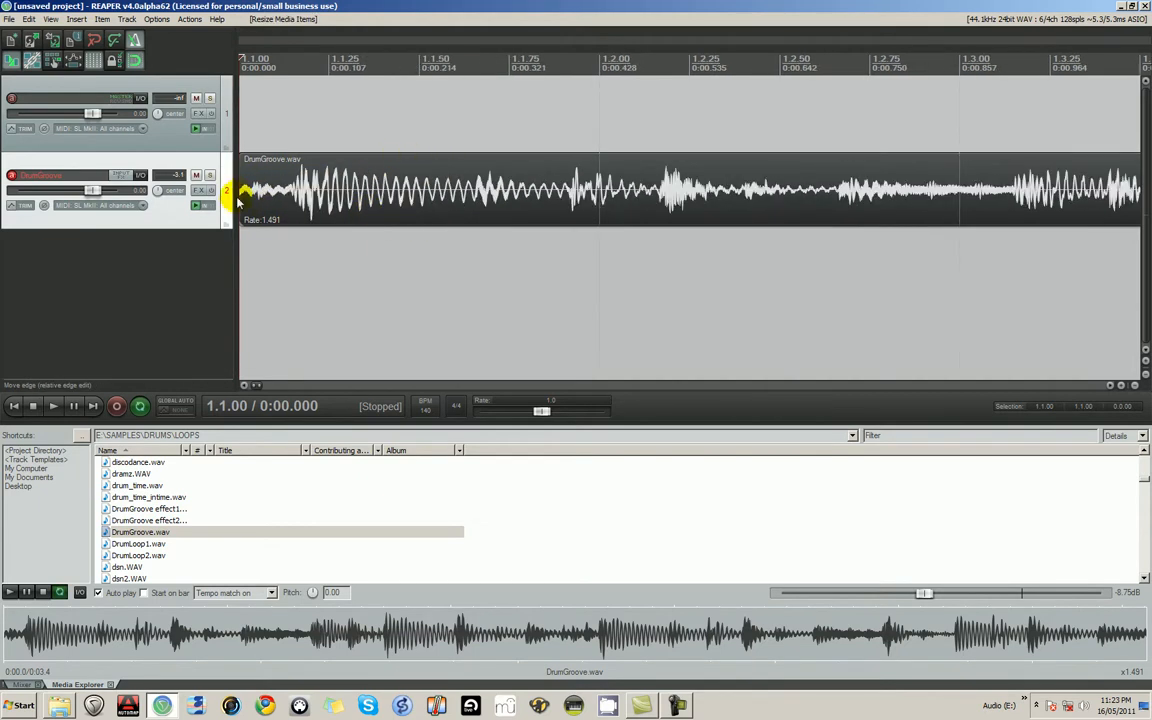
mouse_move(242, 184)
left_mouse_down()
mouse_move(560, 193)
mouse_move(244, 208)
left_mouse_up()
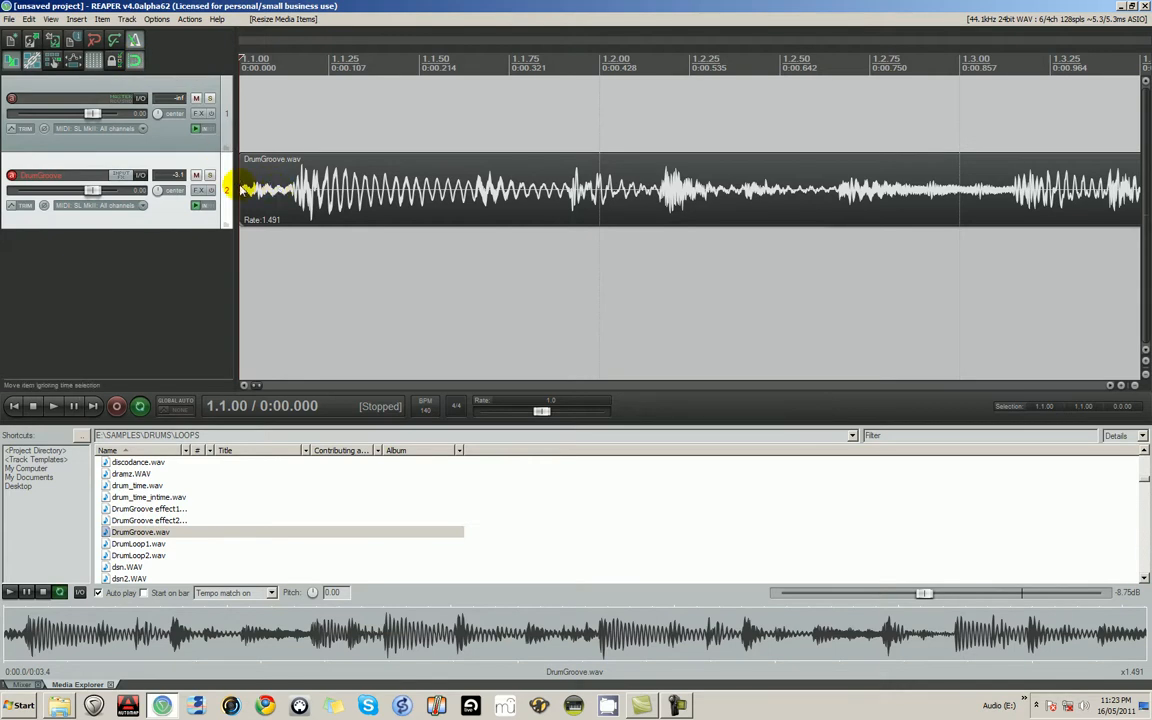
- Move the DrumGroove.wav item along track 2 with snapping on, placing it at 2.1.00
scroll(555, 147, "down", 8)
left_click_drag(293, 195, 419, 195)
scroll(303, 185, "down", 8)
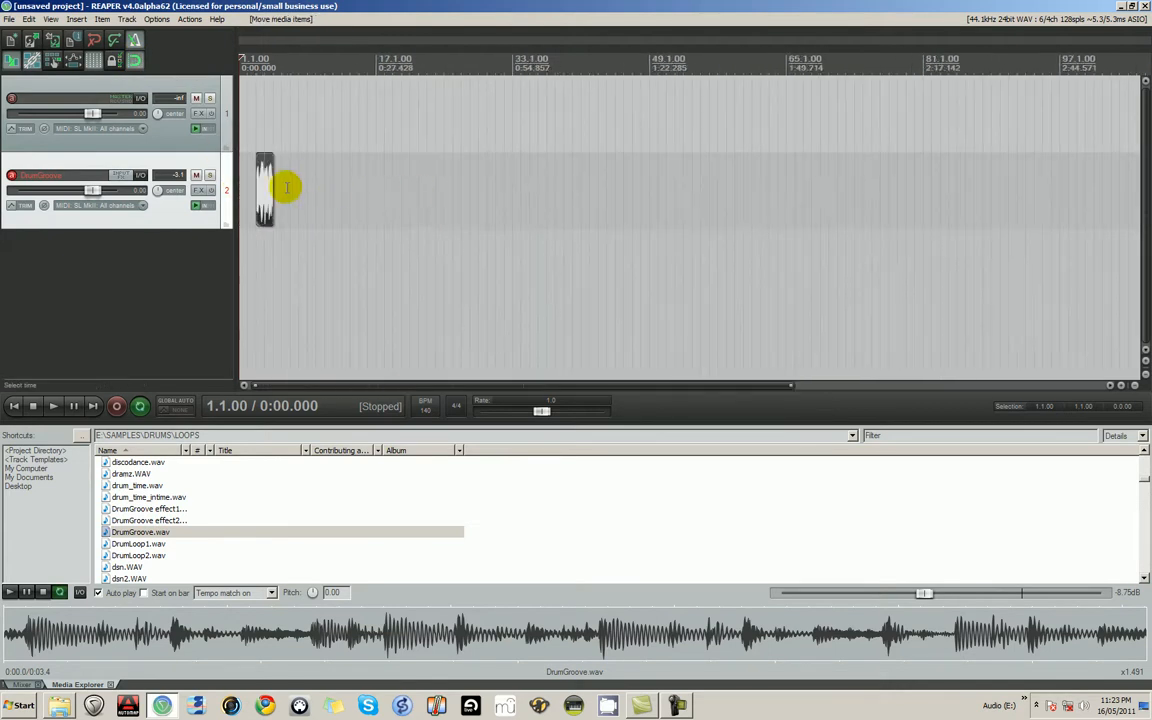
scroll(300, 187, "up", 8)
left_click_drag(378, 188, 289, 185)
- Turn snapping off, place the edit cursor off the grid and make a free time selection from about 1.1.17 to 3.1.01
left_click(135, 61)
left_click_drag(317, 129, 283, 129)
left_click(305, 183)
left_click_drag(245, 66, 333, 67)
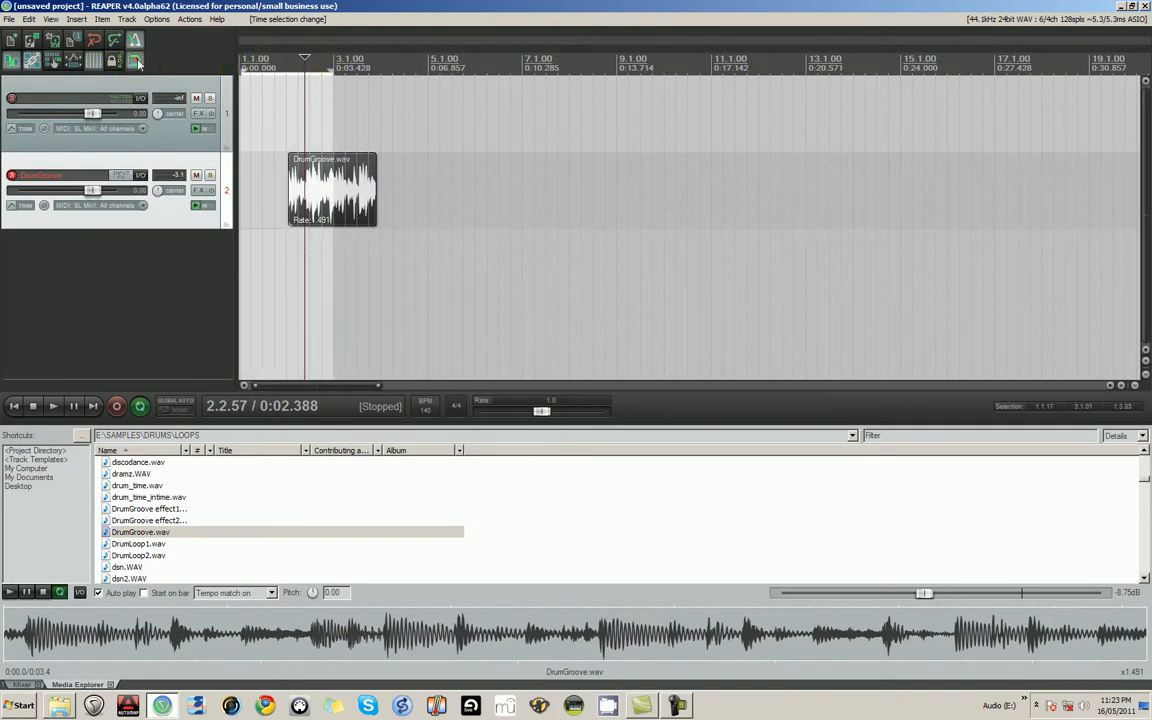
- With snapping back on, set the time selection from 1.1.00 to 3.1.00
left_click(331, 72)
left_click_drag(332, 72, 343, 73)
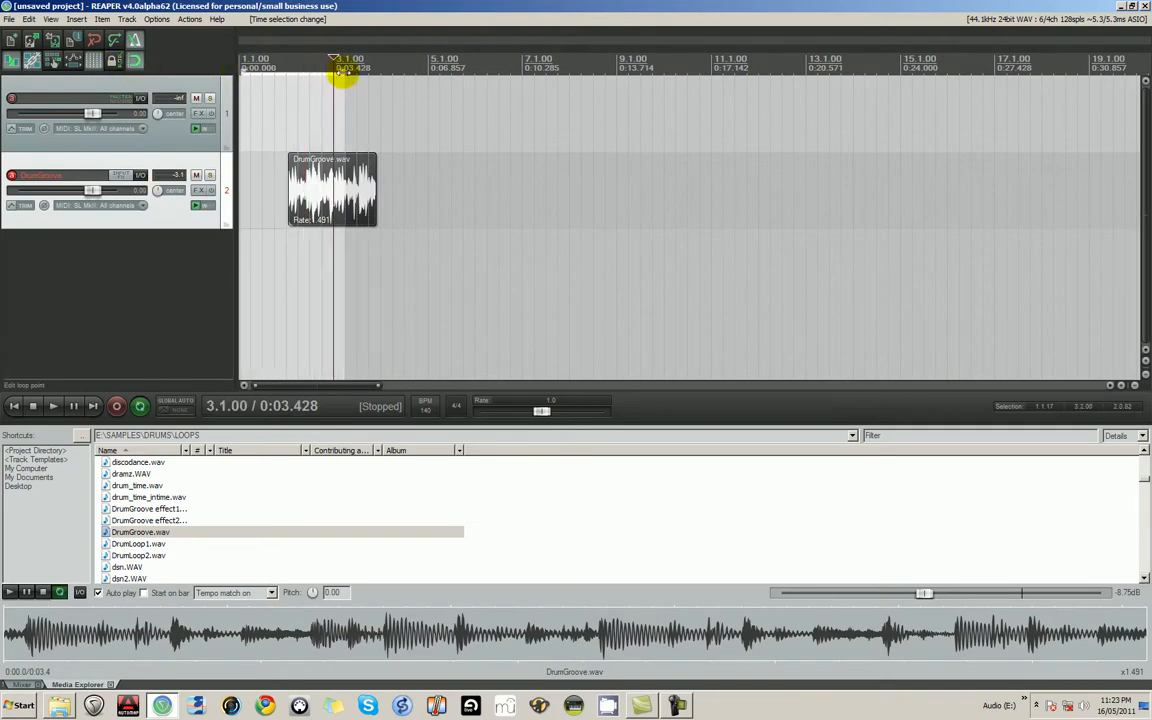
left_click(245, 72)
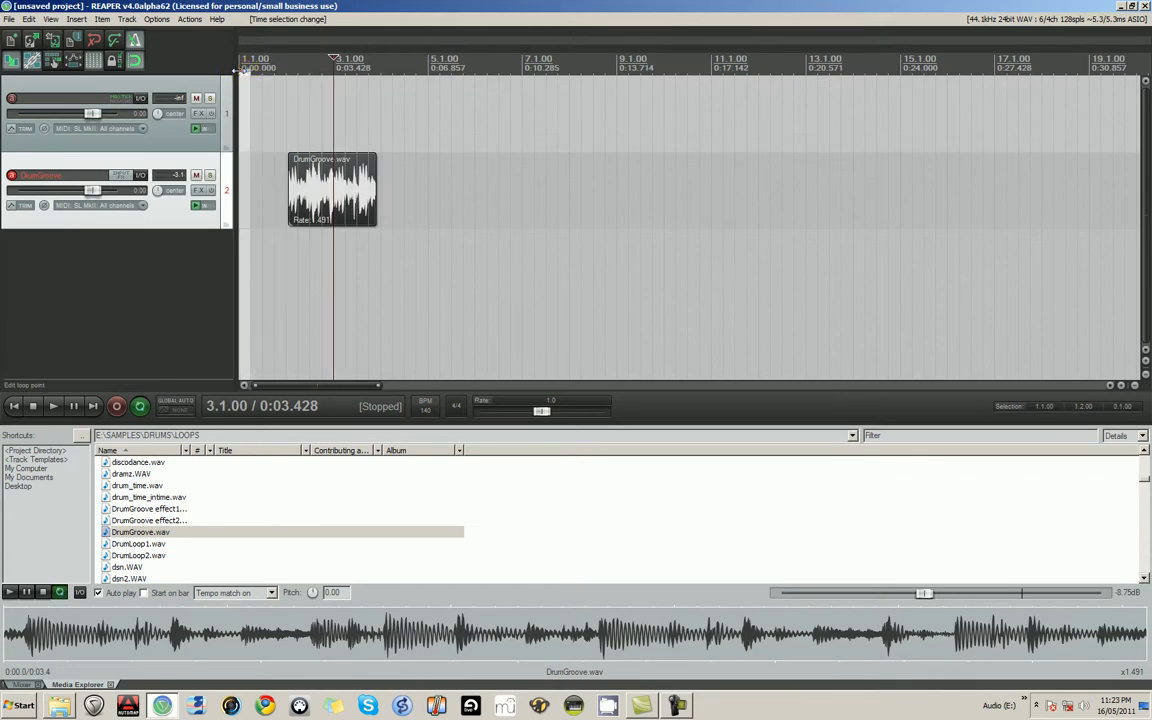
left_click_drag(245, 72, 333, 67)
- Reposition the DrumGroove.wav item and trim its start exactly to the first drum hit, ignoring snap
mouse_move(321, 167)
left_mouse_down()
mouse_move(265, 205)
mouse_move(370, 183)
mouse_move(312, 190)
left_mouse_up()
left_click(241, 187)
scroll(241, 187, "up", 5)
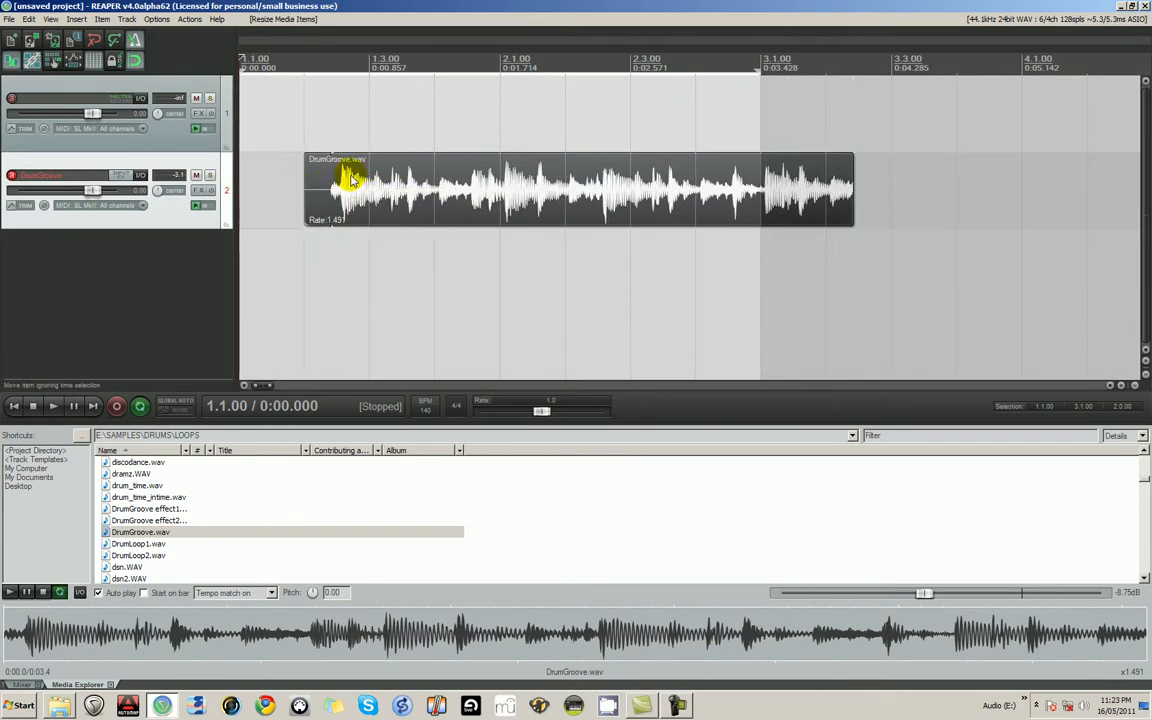
scroll(320, 185, "up", 5)
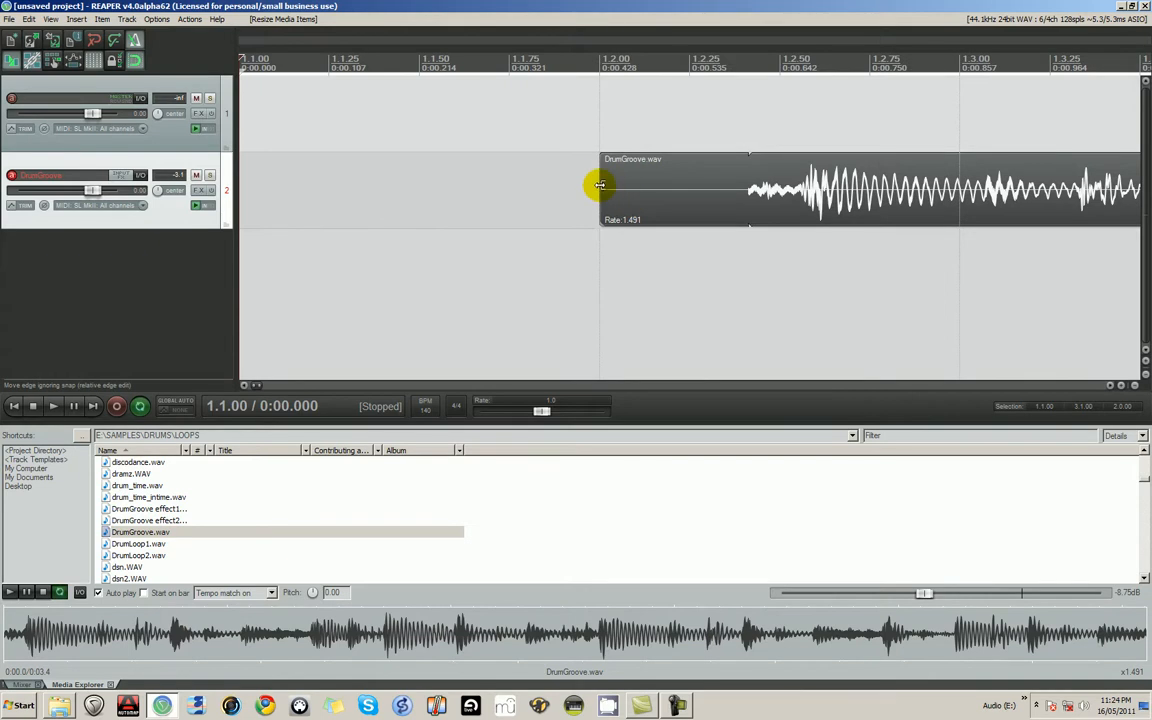
left_click_drag(603, 185, 818, 196)
- Move the trimmed DrumGroove.wav item to the project start and play it to check its timing
scroll(820, 197, "down", 2)
scroll(820, 197, "down", 4)
left_click_drag(437, 193, 291, 190)
left_click(53, 407)
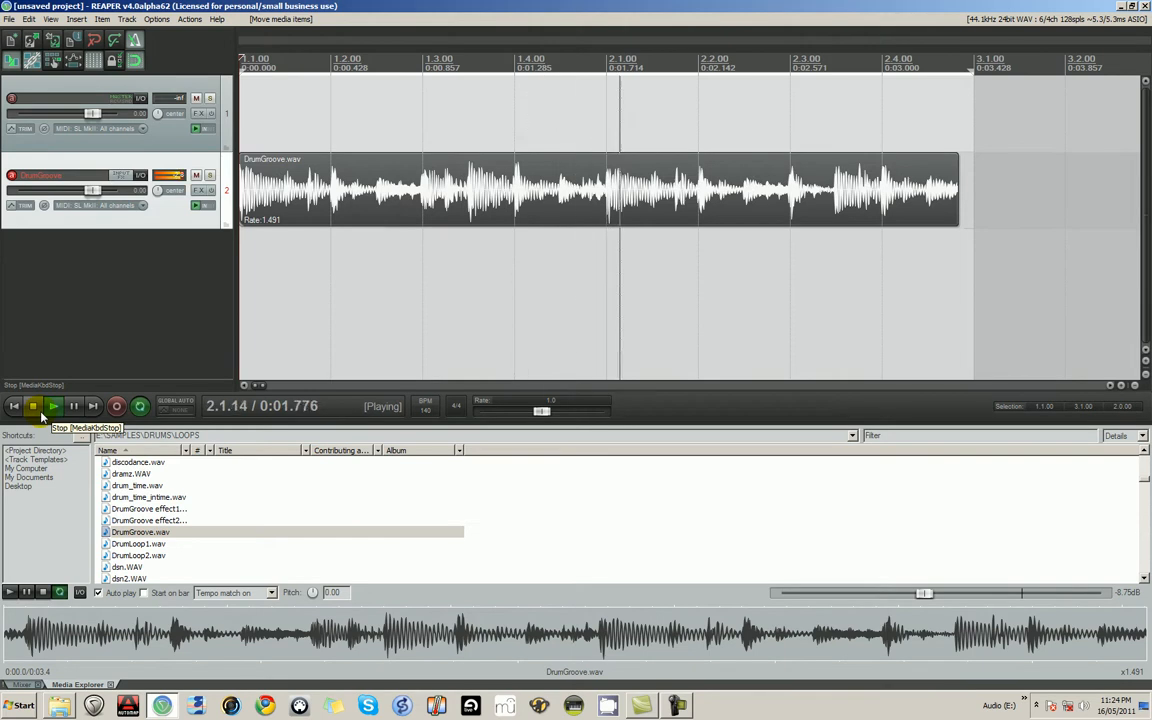
left_click(33, 406)
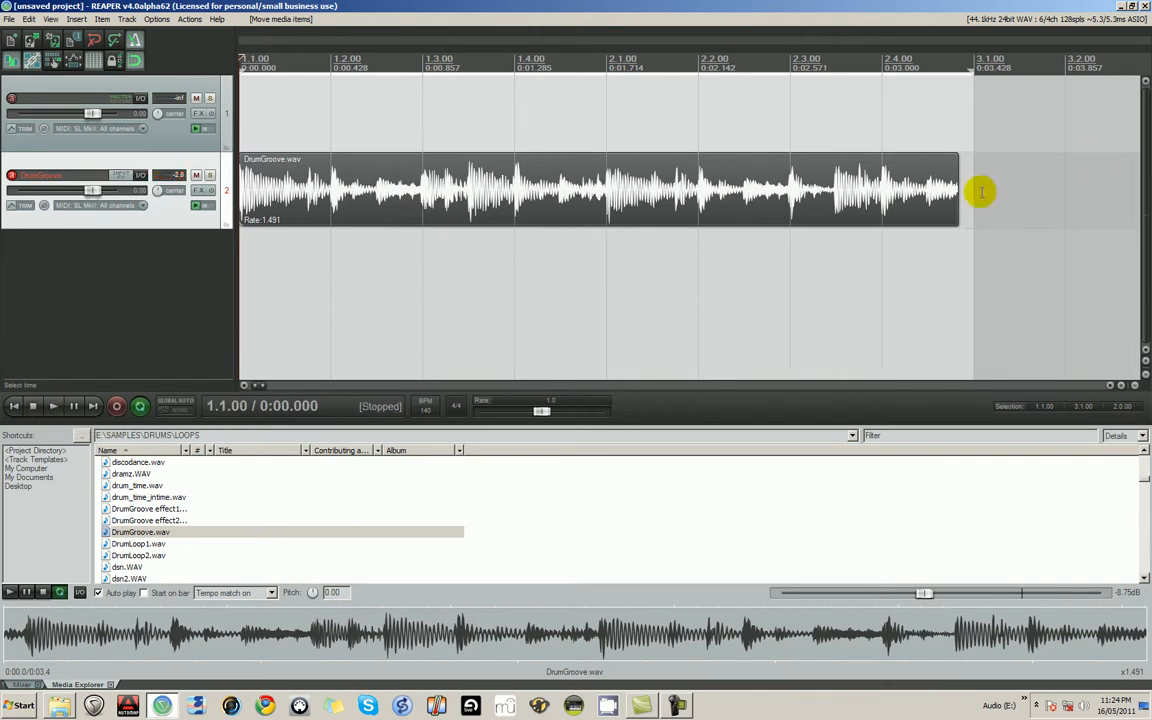
- Extend the end of the DrumGroove.wav item to 3.1.00 and place the edit cursor at 1.2.00
left_click_drag(956, 188, 1020, 199)
scroll(416, 235, "down", 5)
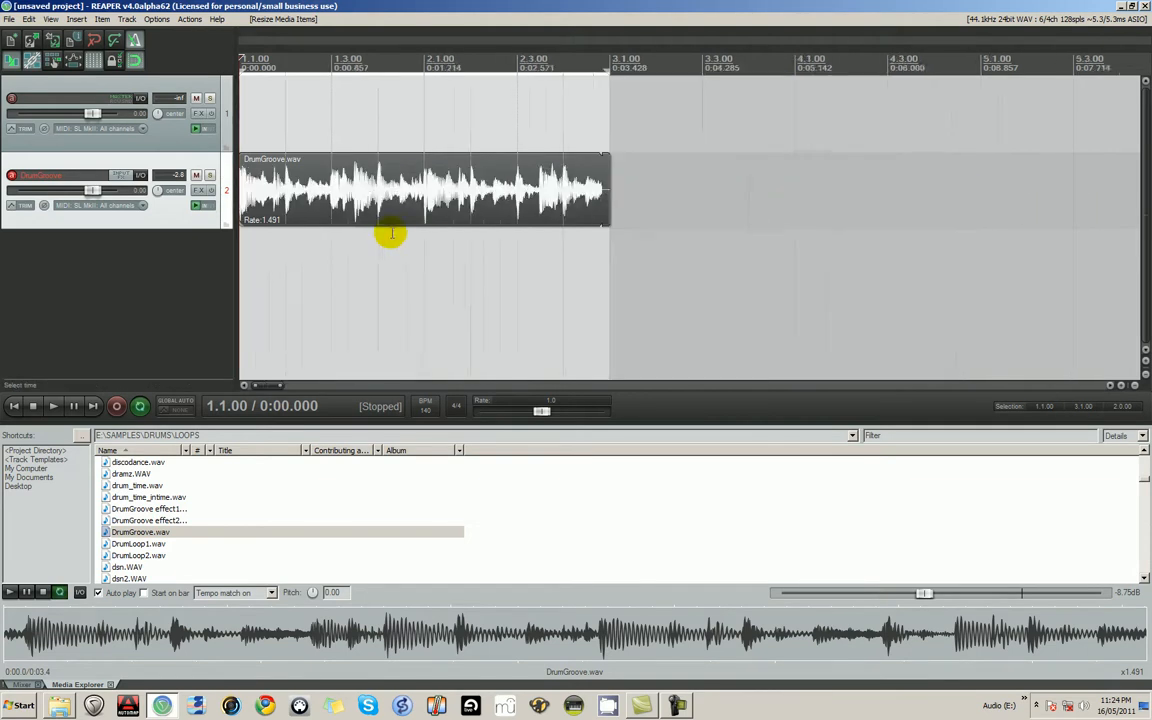
left_click(255, 195)
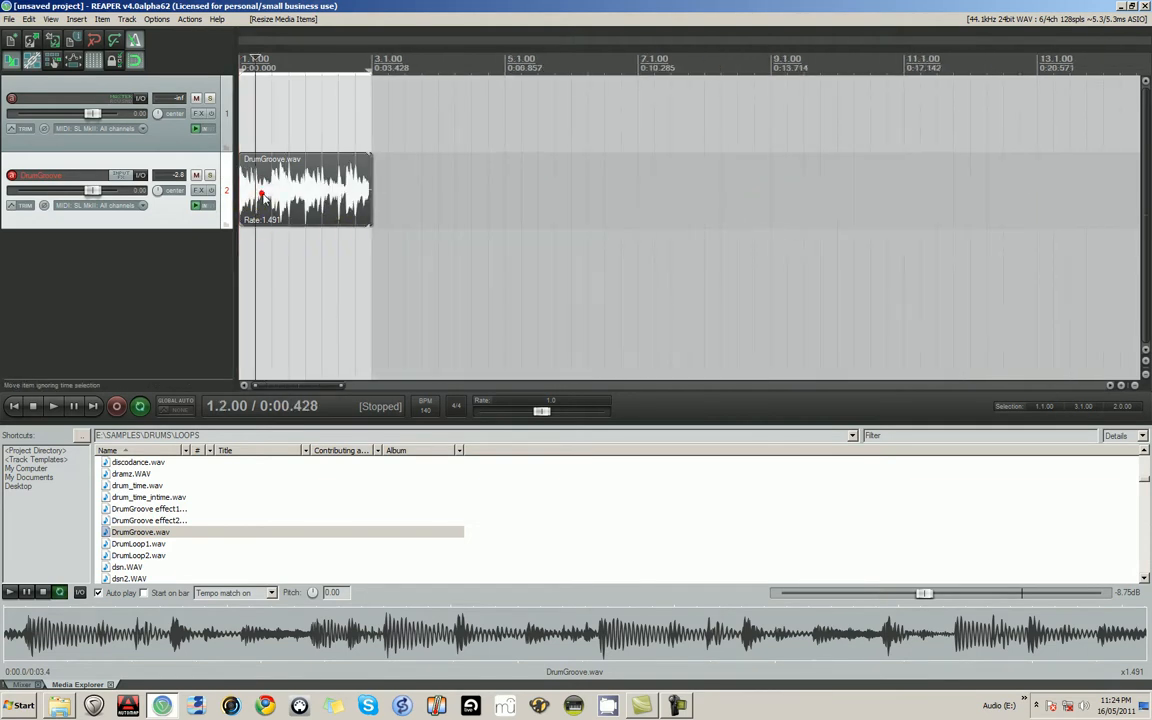
- Paste three copies of the DrumGroove.wav item end to end after the original on the DrumGroove track
left_click(370, 194)
key("ctrl+v")
key("ctrl+v")
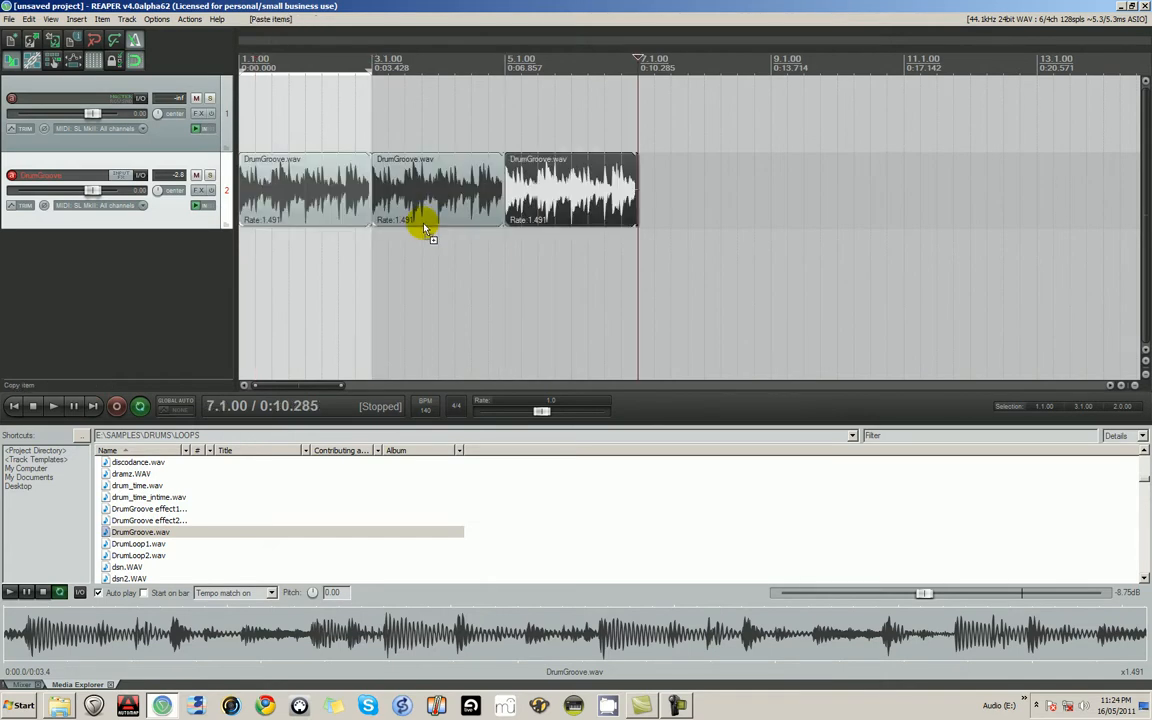
key("ctrl+v")
- Delete the three pasted DrumGroove.wav copies, keeping only the original item at the project start
left_click(390, 195)
key("Delete")
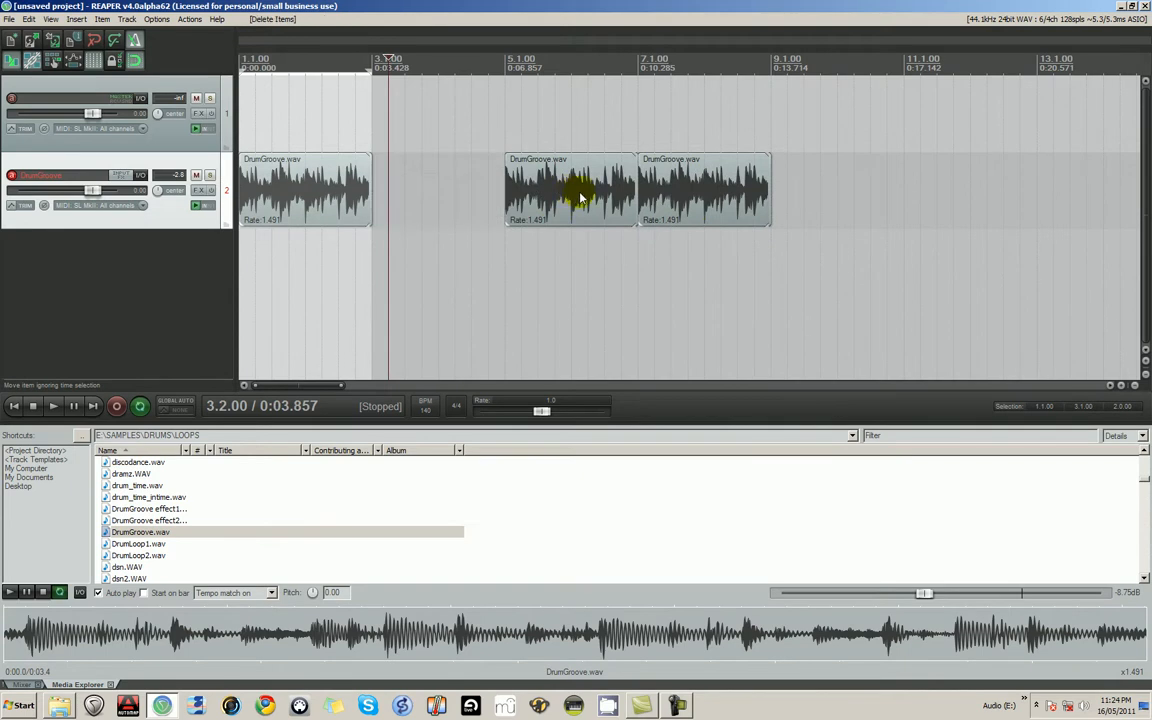
left_click(588, 196)
key("Delete")
left_click(710, 200)
key("Delete")
- Duplicate the DrumGroove.wav item three times so the loops run end to end up to 9.1.00
left_click(377, 185)
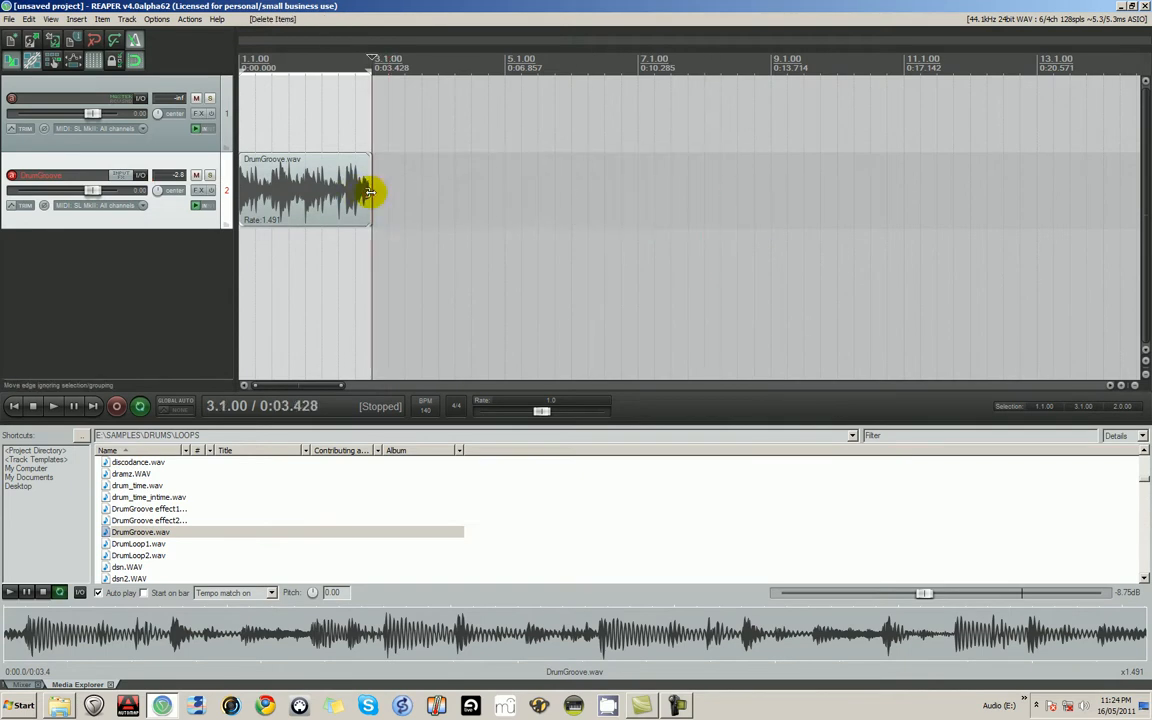
left_click(339, 186)
left_click_drag(380, 194, 413, 225)
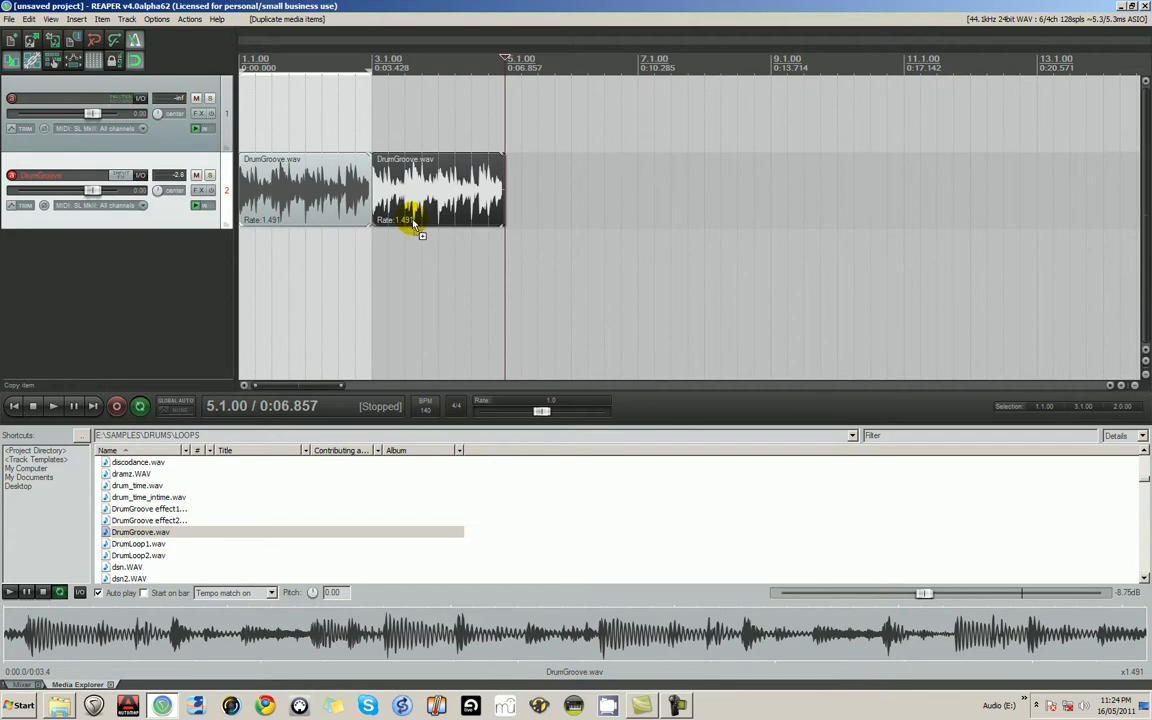
key("ctrl+d")
key("ctrl+d")
- Extend the time selection to run from 1.1.00 to 9.1.00 and turn on repeat playback
left_click_drag(368, 67, 538, 66)
left_click(618, 62)
left_click_drag(654, 71, 765, 70)
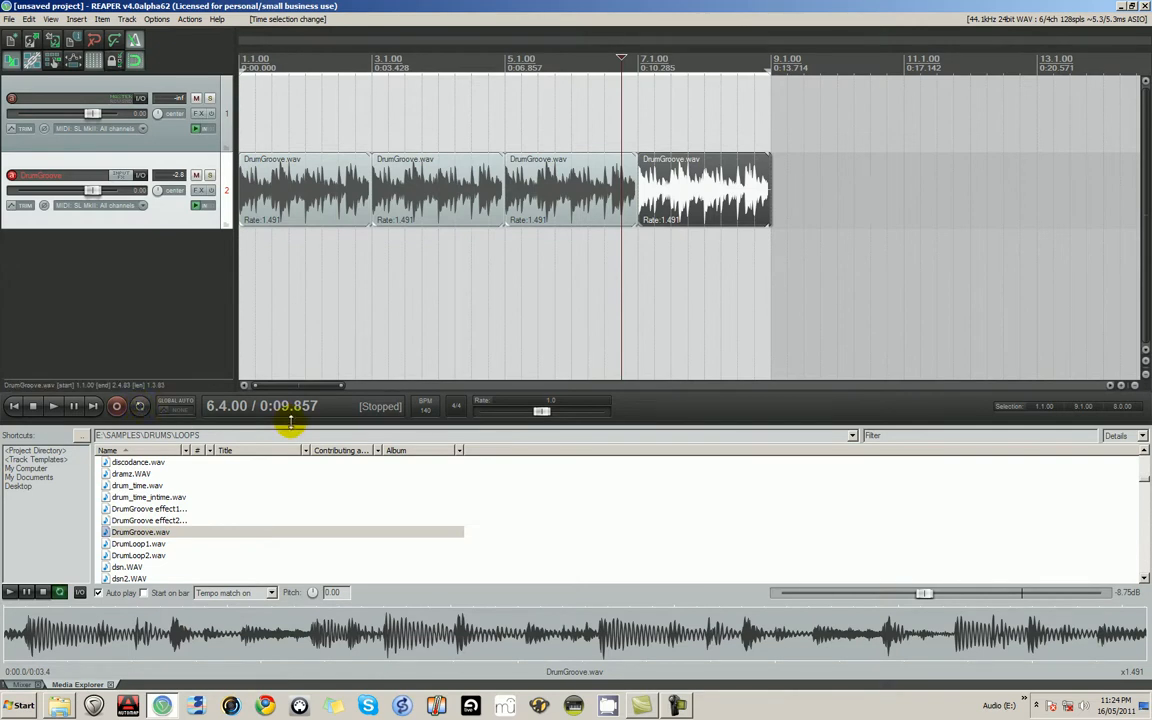
left_click(139, 406)
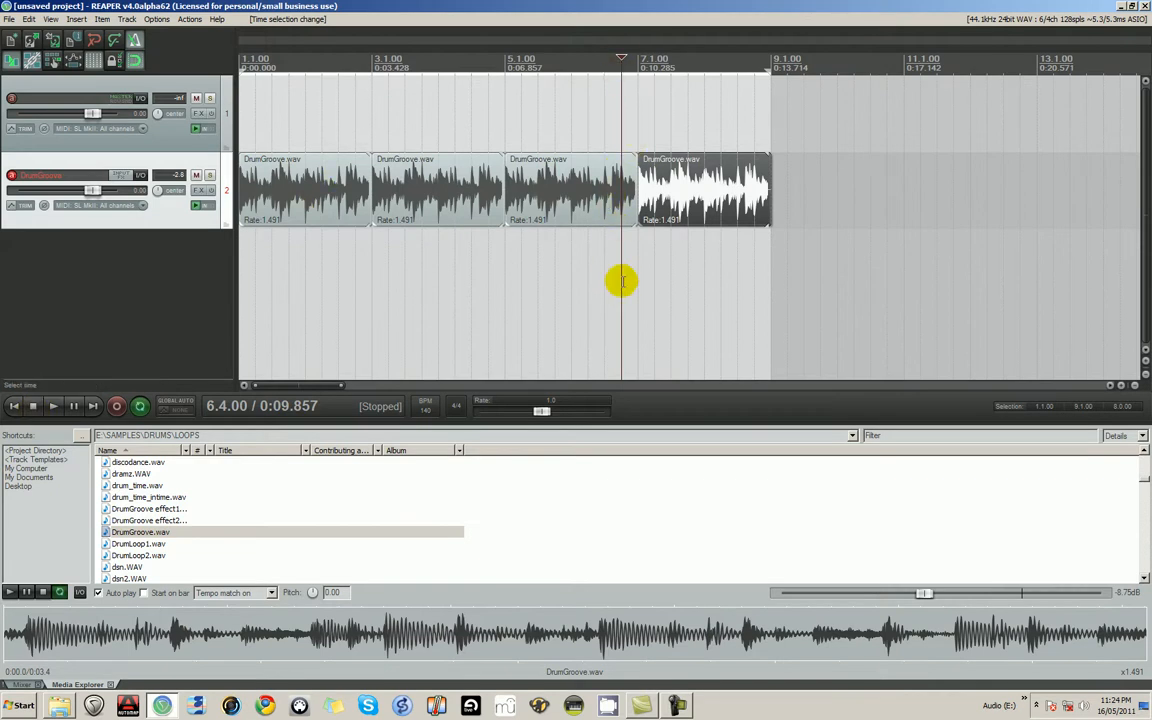
- Play the four drum loops from the project start, and replay them with the metronome turned off
left_click(241, 183)
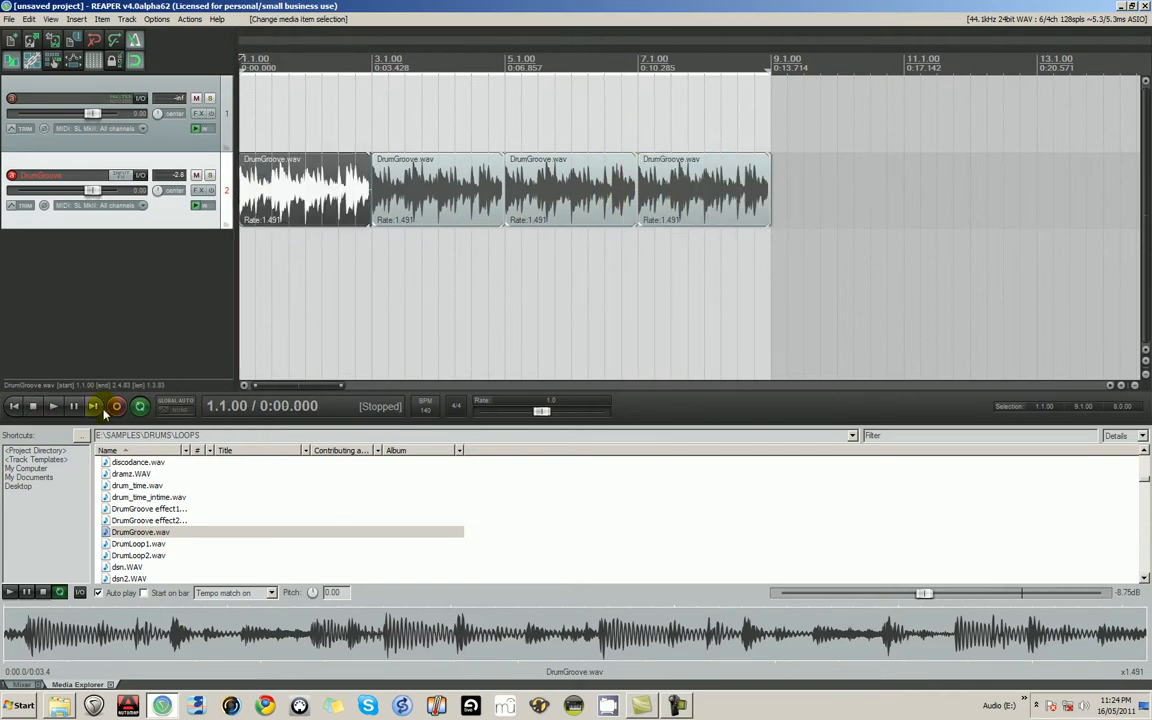
left_click(48, 409)
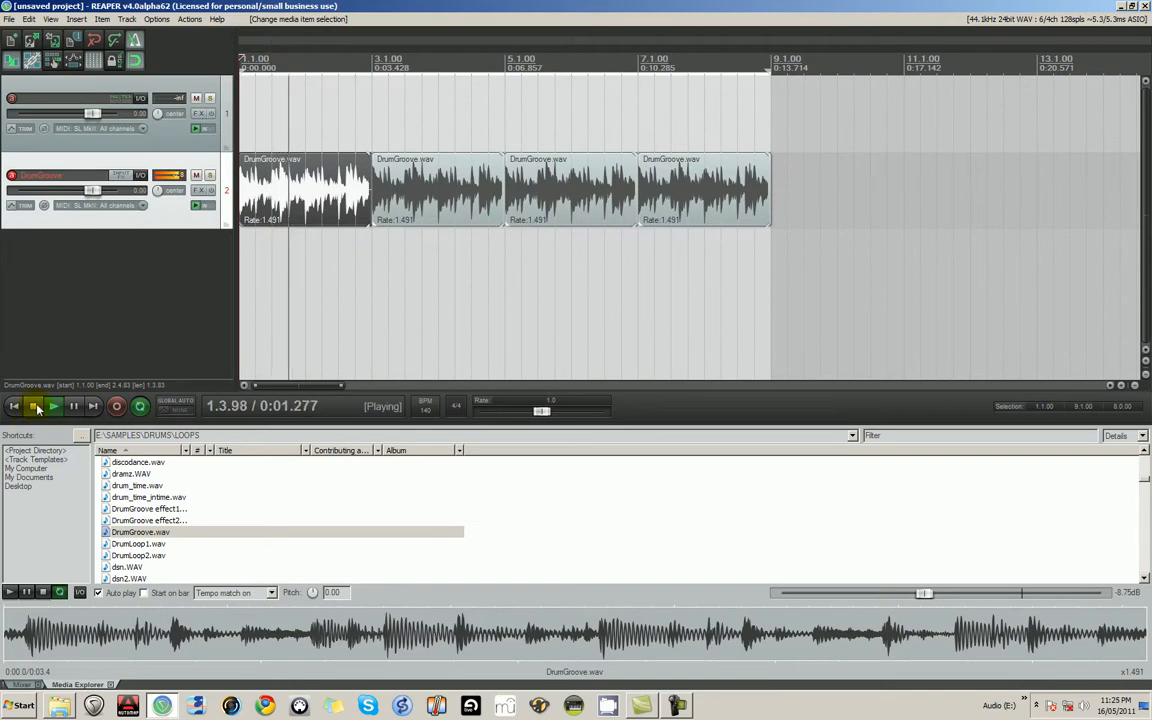
left_click(32, 406)
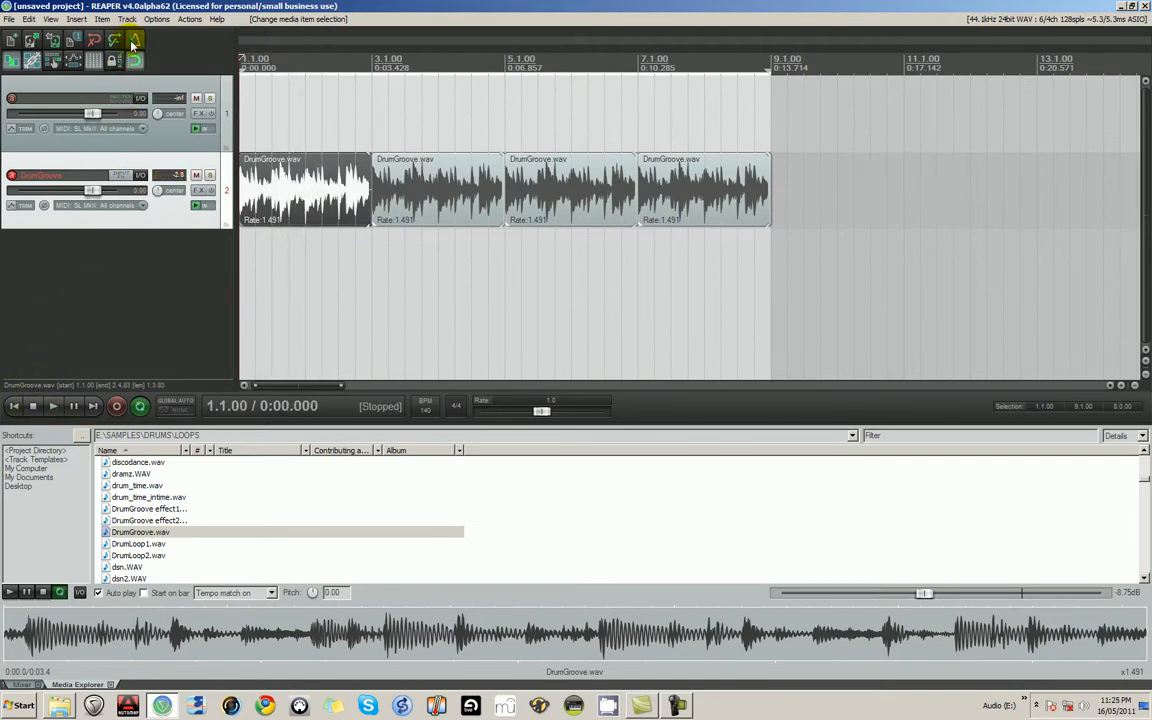
left_click(55, 407)
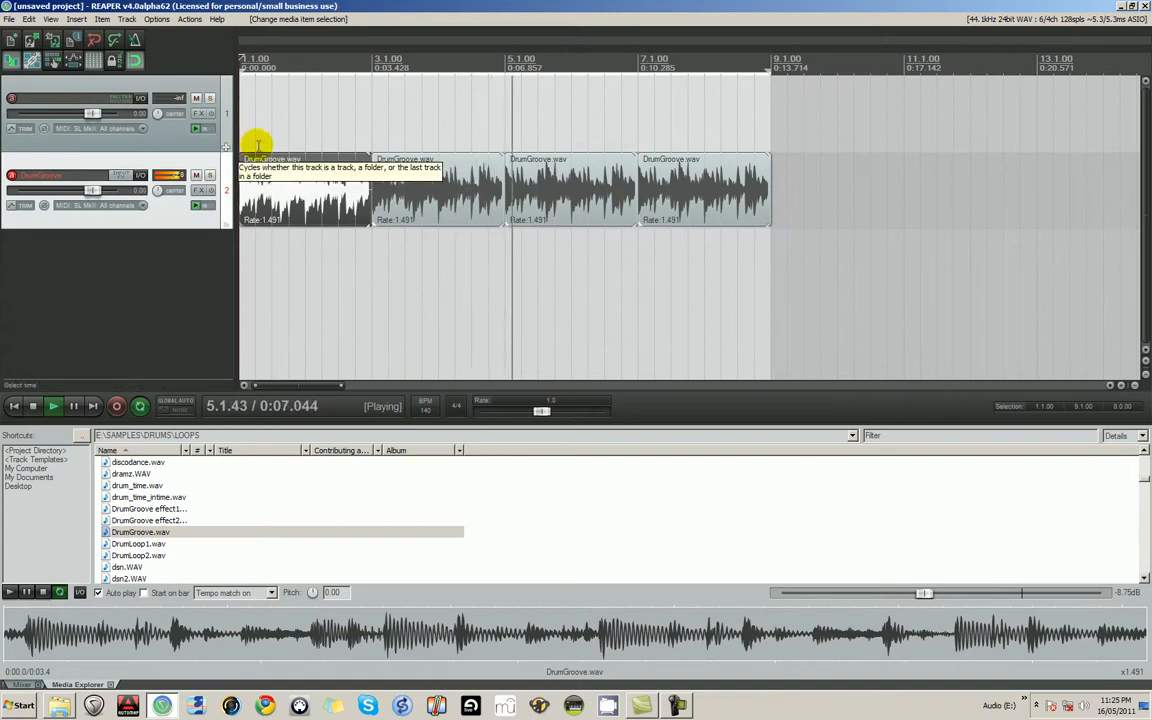
key("space")
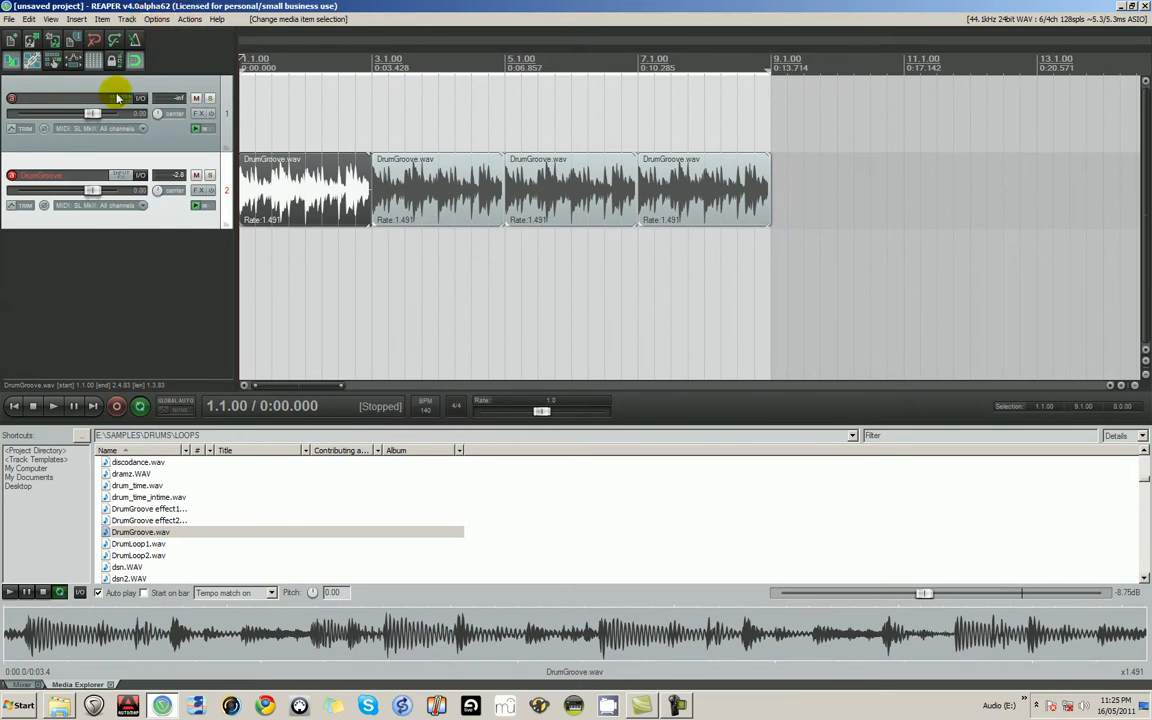
- Open the audio device preferences and choose ASIO as the audio system
left_click(157, 20)
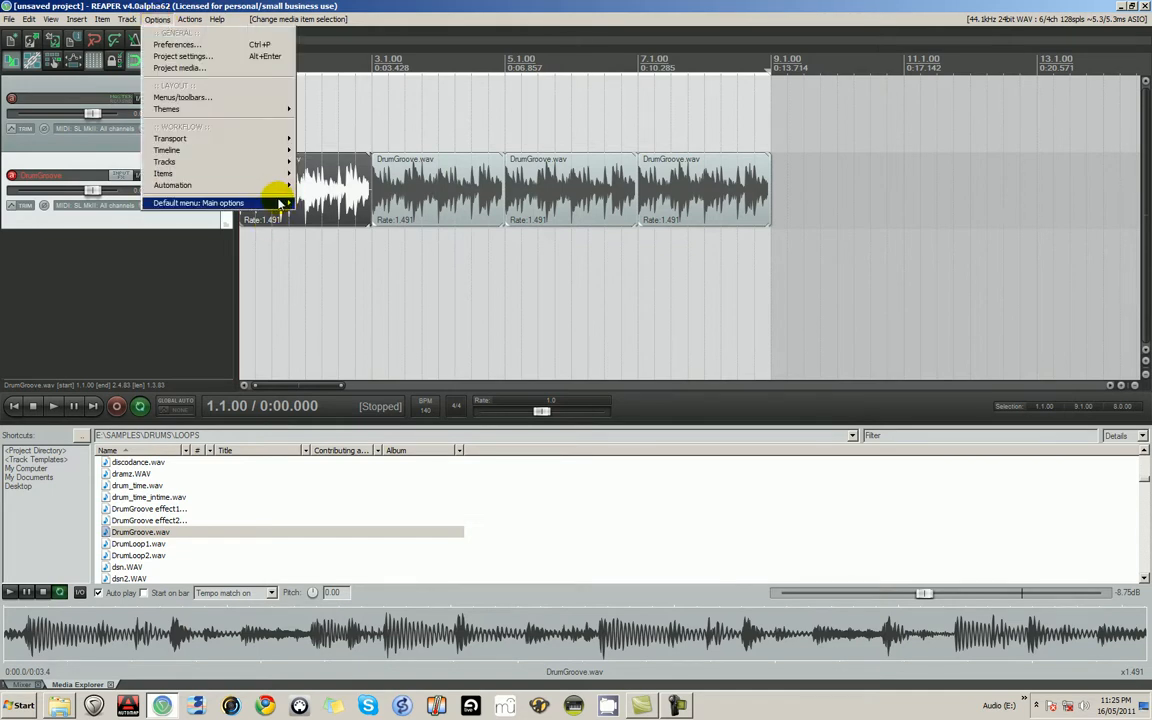
mouse_move(281, 204)
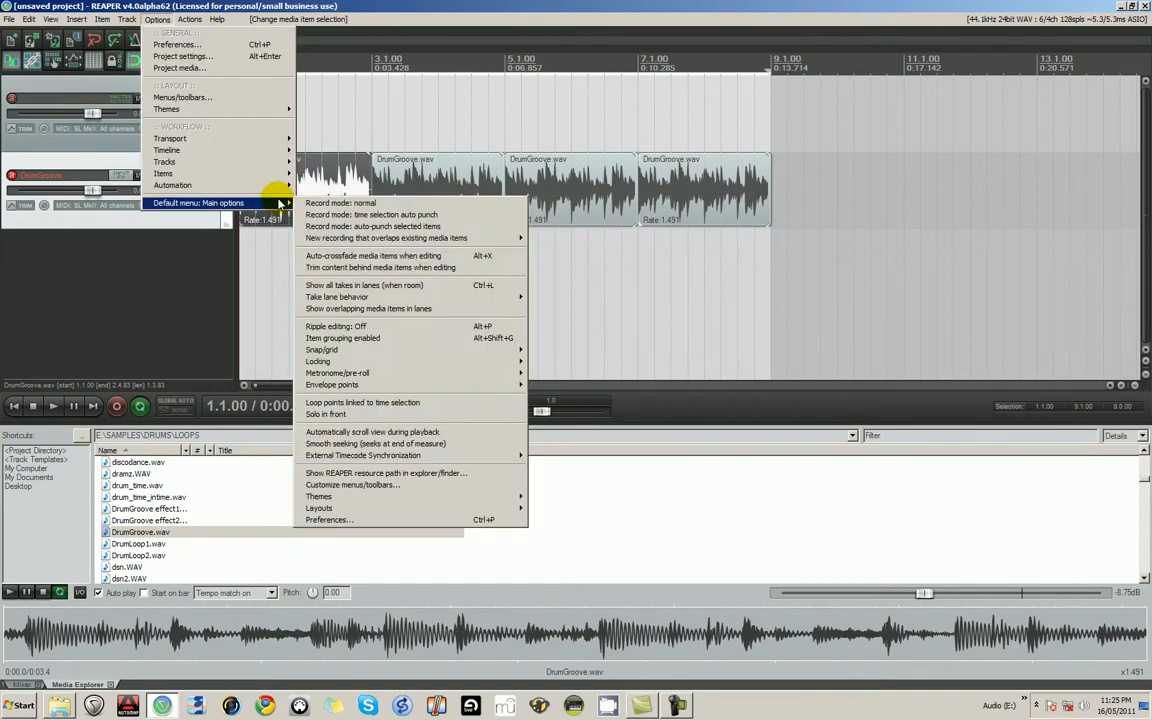
left_click(503, 524)
left_click_drag(725, 388, 731, 331)
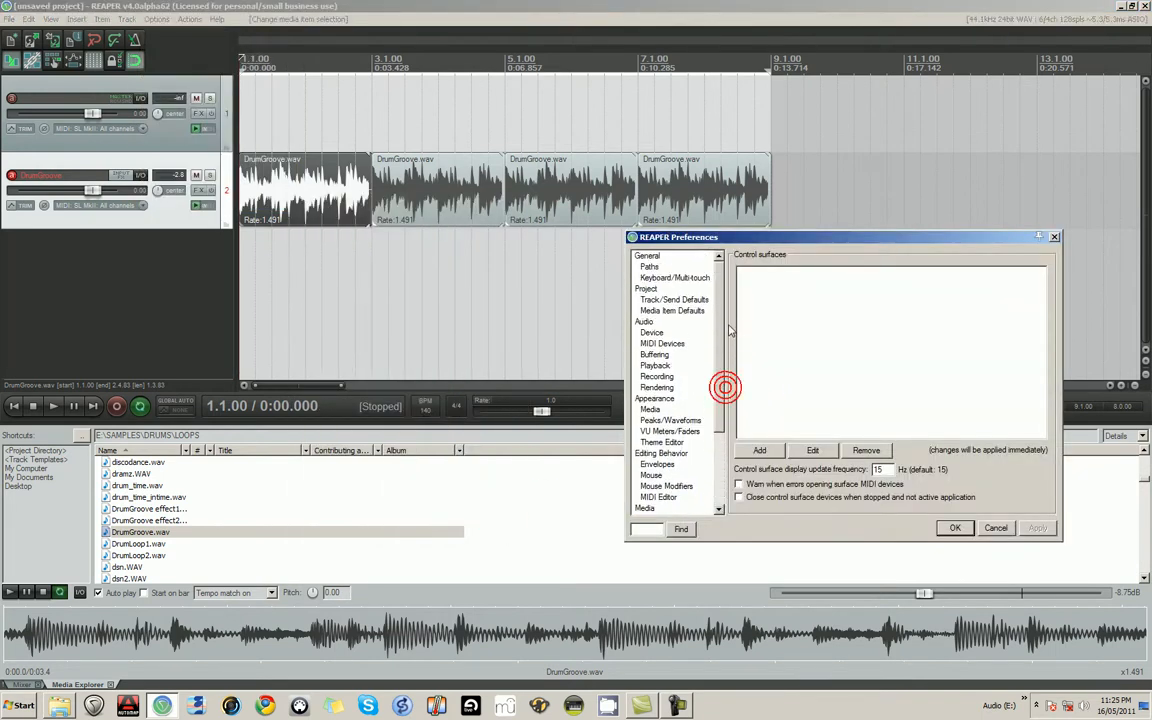
left_click(645, 322)
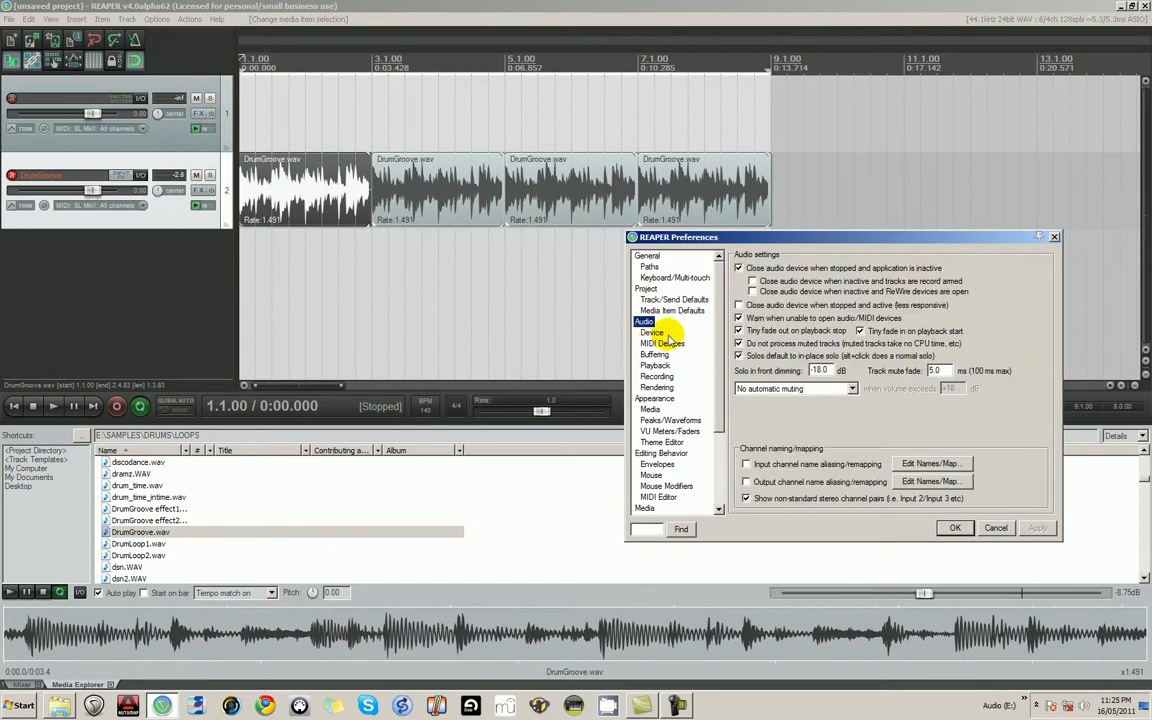
left_click(651, 334)
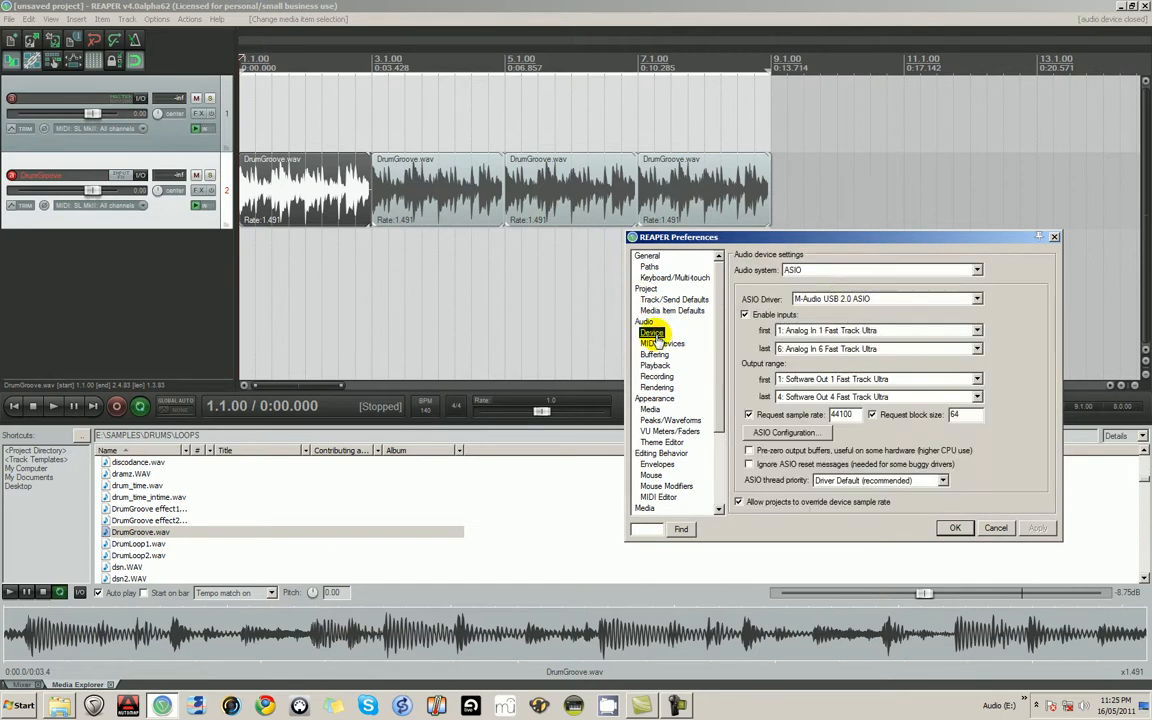
left_click(800, 270)
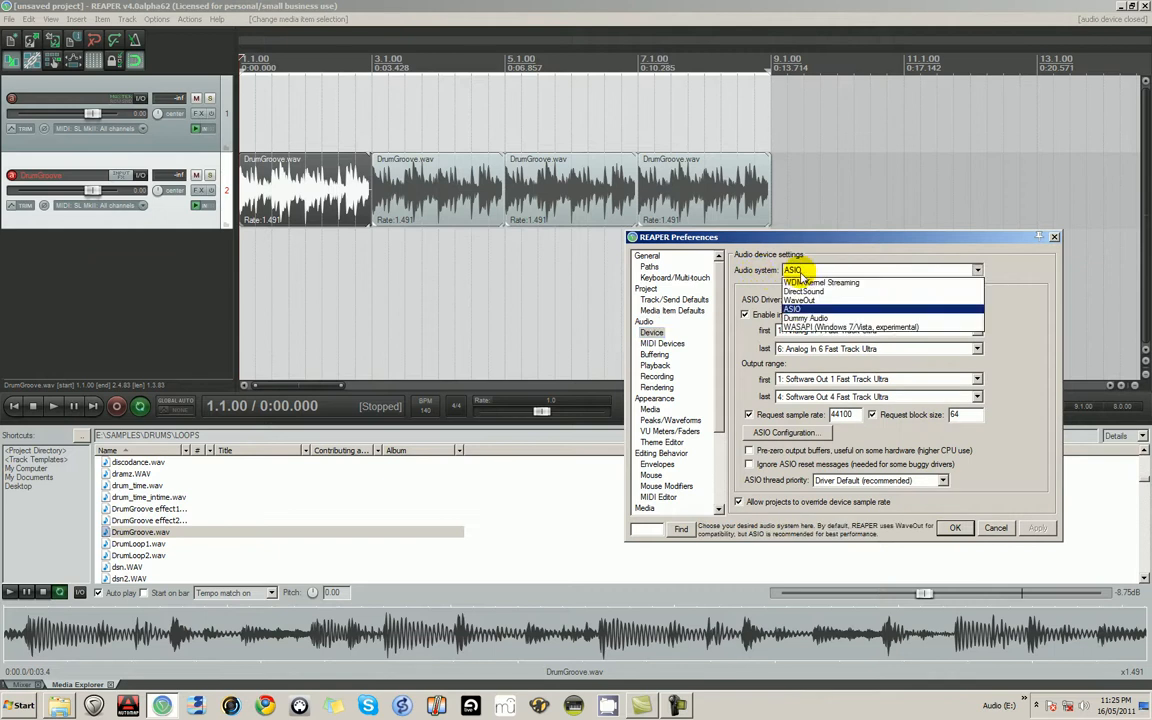
left_click(797, 311)
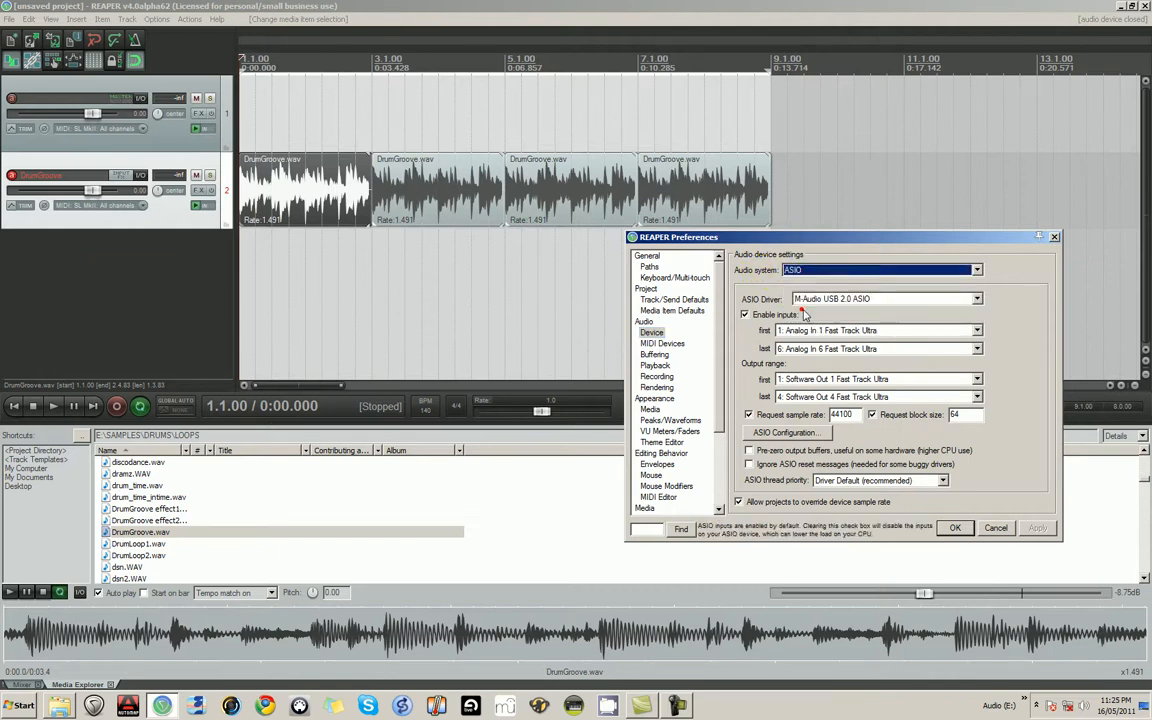
- Try the ASIO4ALL v2 driver, switch back to M-Audio USB 2.0 ASIO, and accept the preferences
left_click(811, 299)
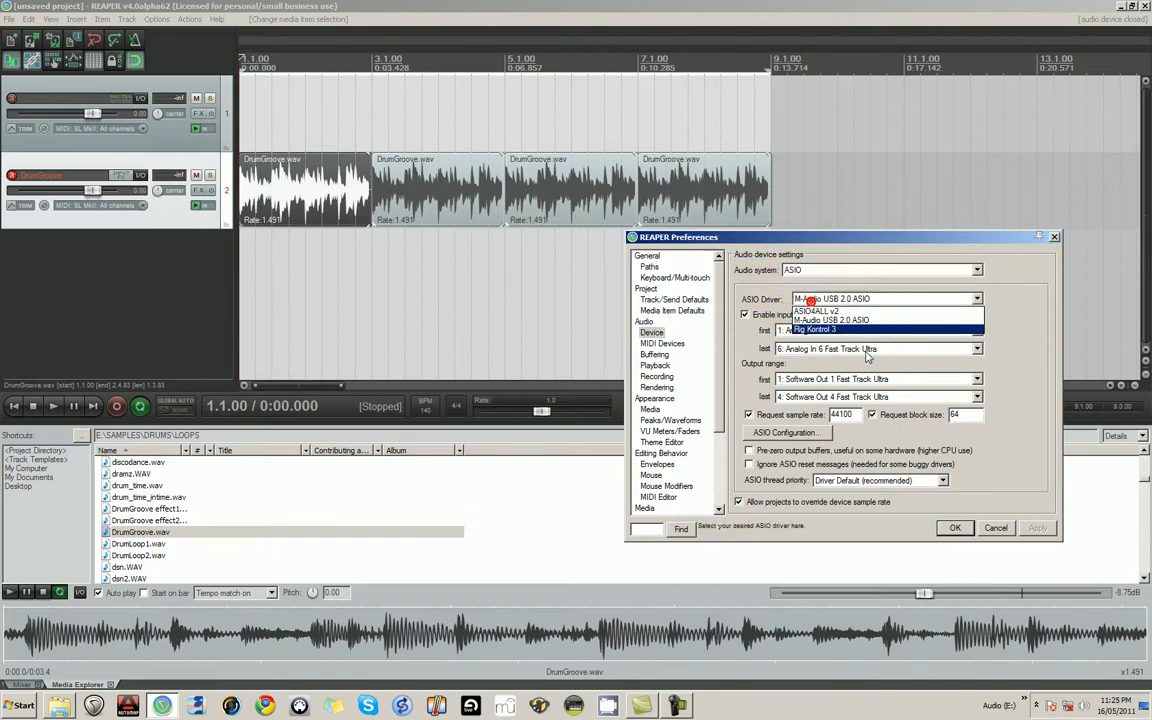
left_click(828, 311)
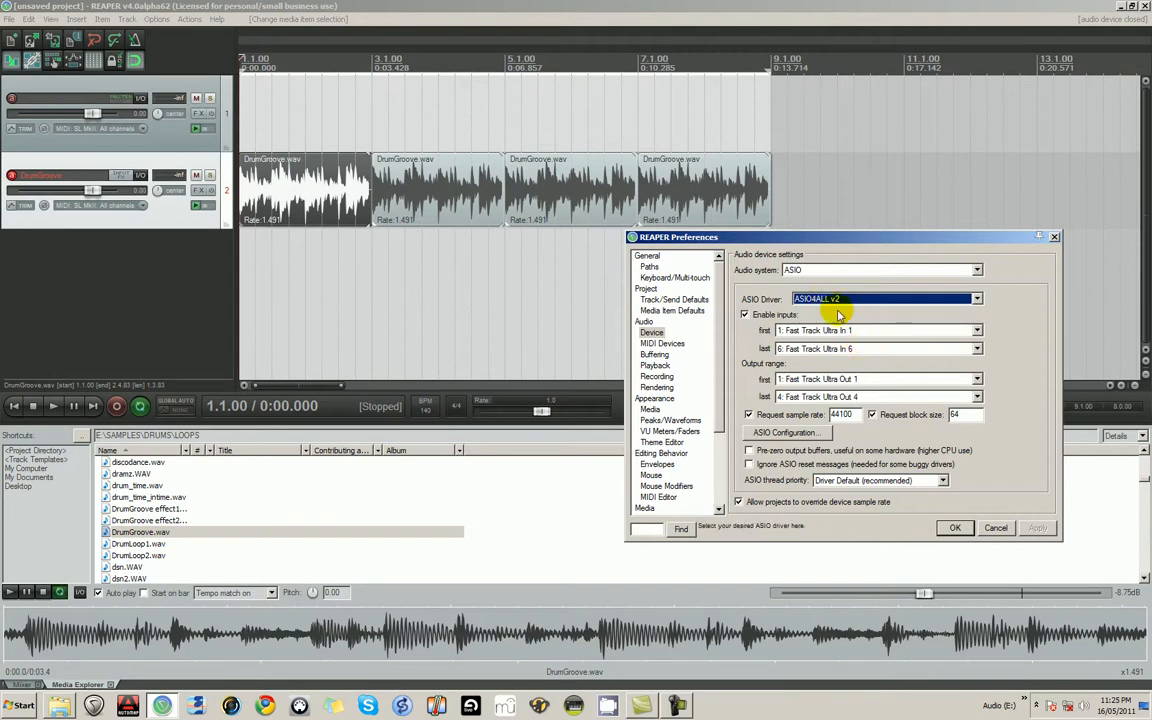
left_click(766, 299)
left_click(828, 322)
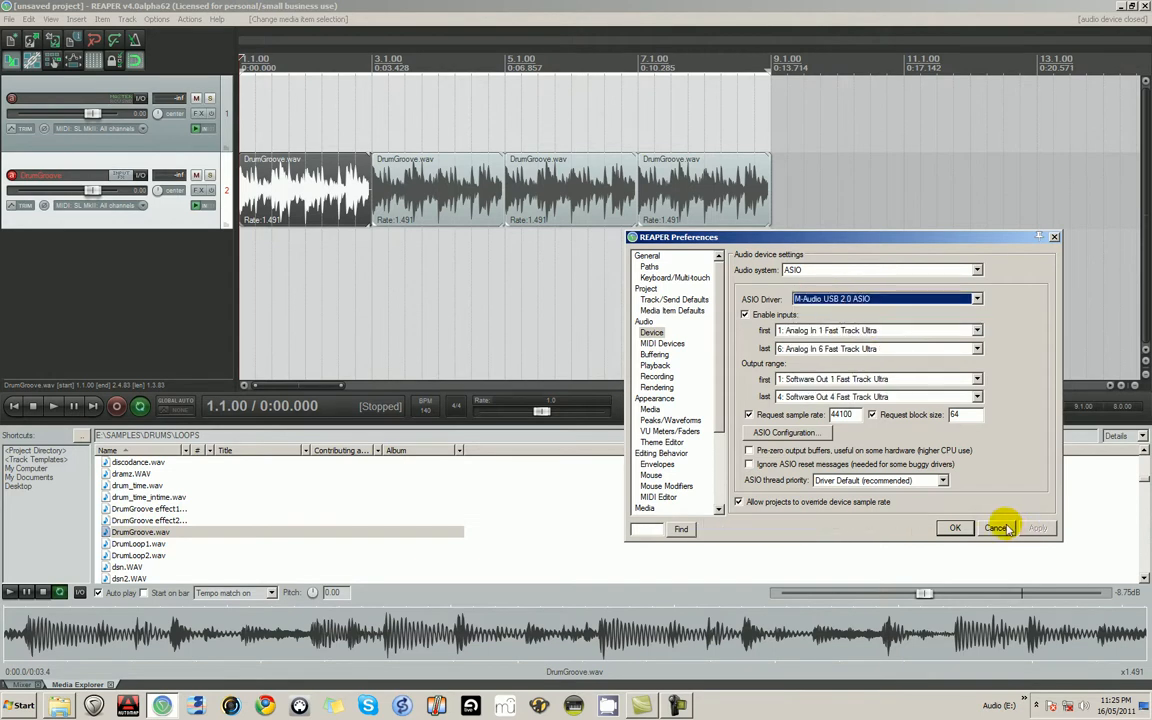
left_click(955, 530)
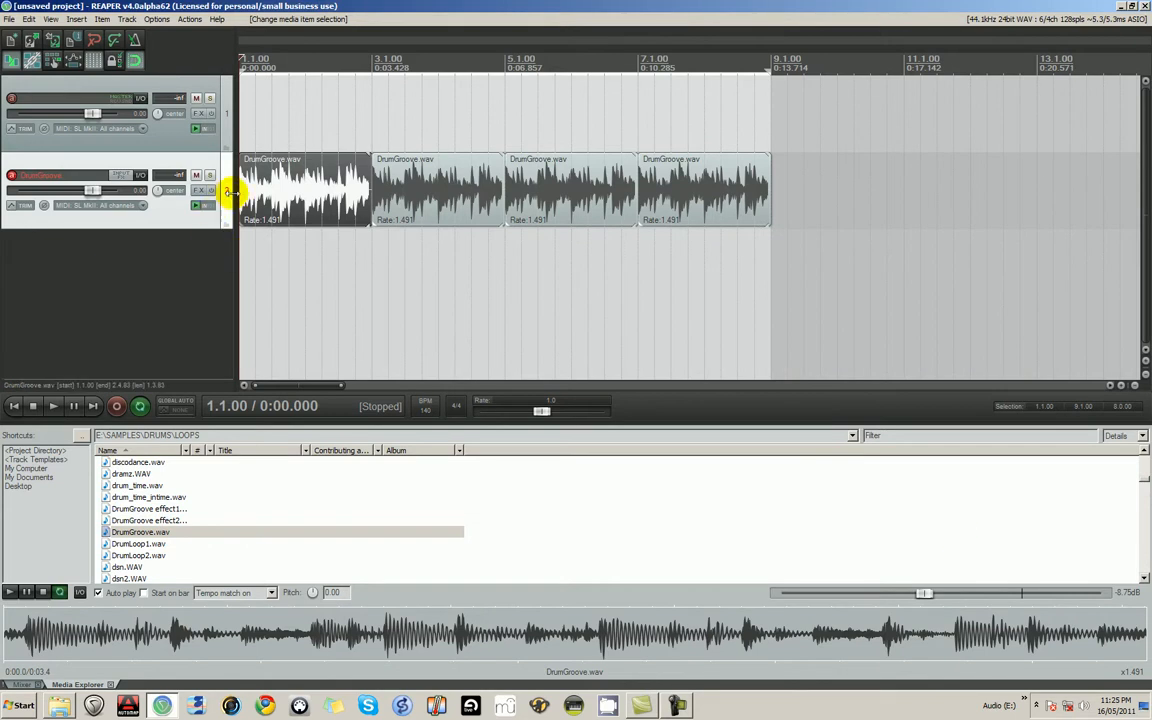
left_click(112, 144)
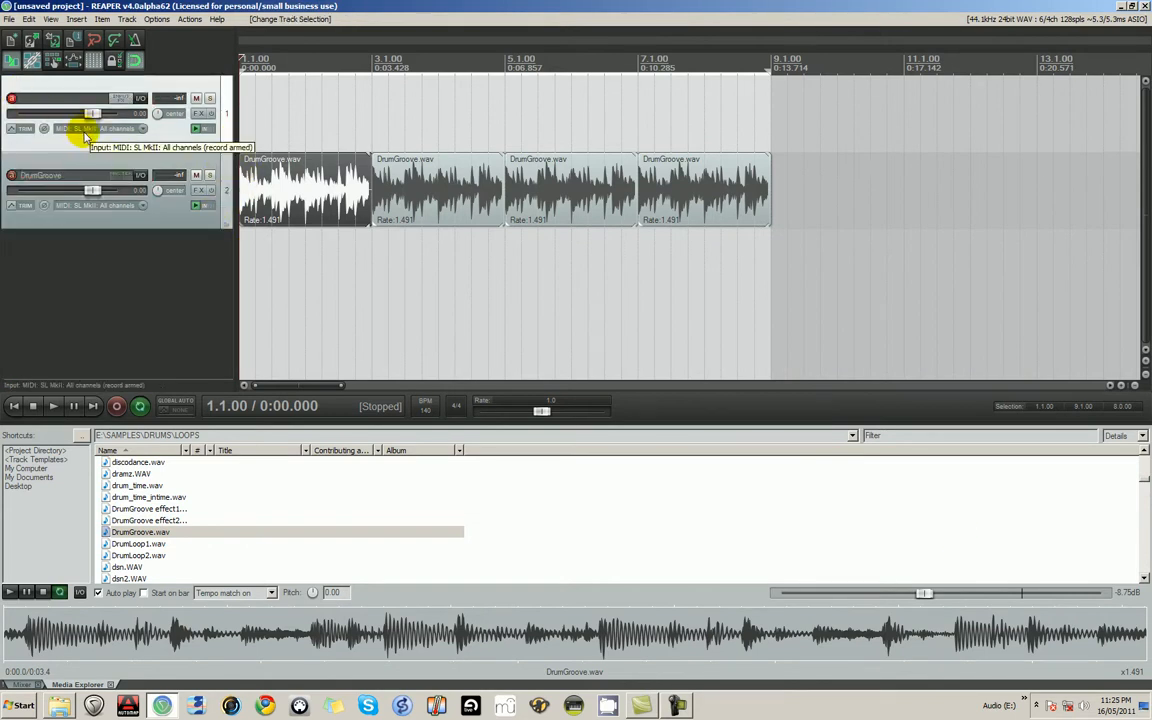
key("ctrl+t")
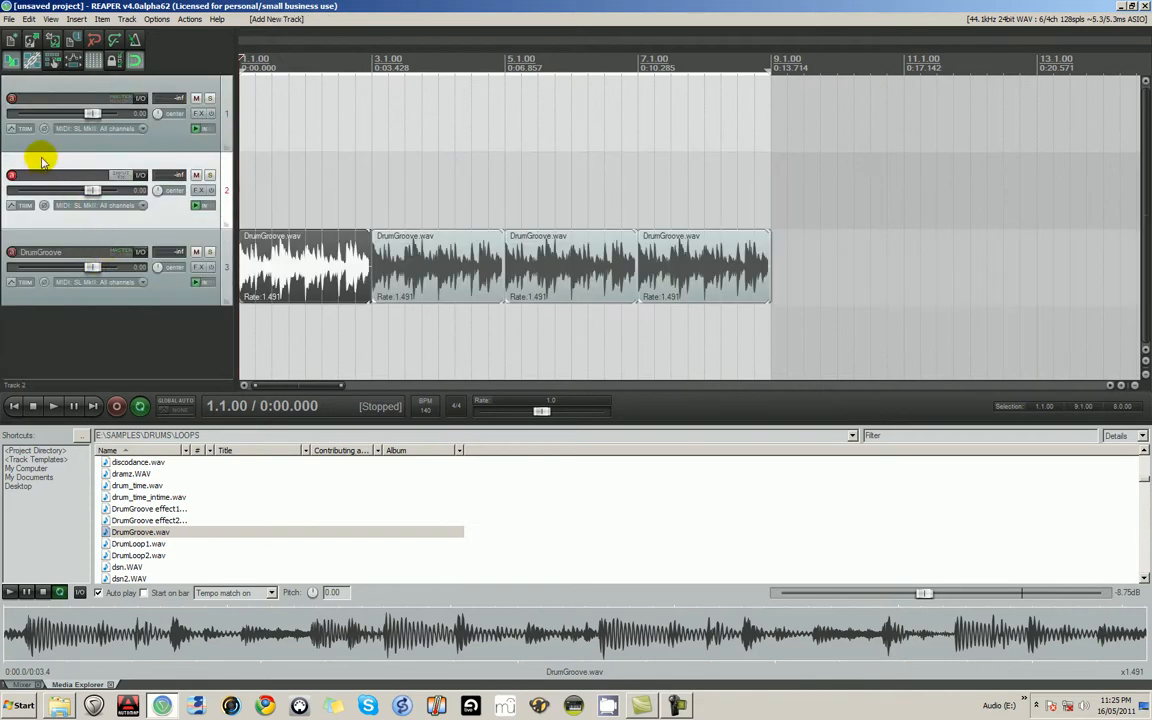
key("Delete")
- Delete the empty track above DrumGroove and add a new track named Guitar below it
left_click(79, 96)
key("Delete")
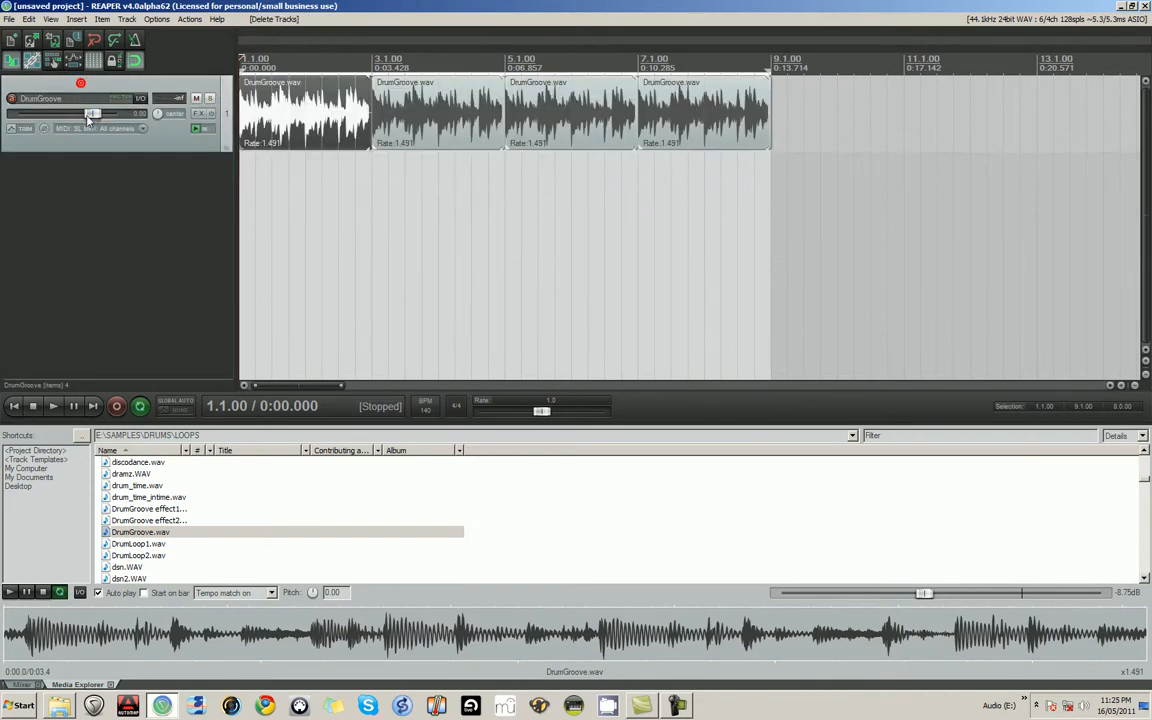
key("ctrl+t")
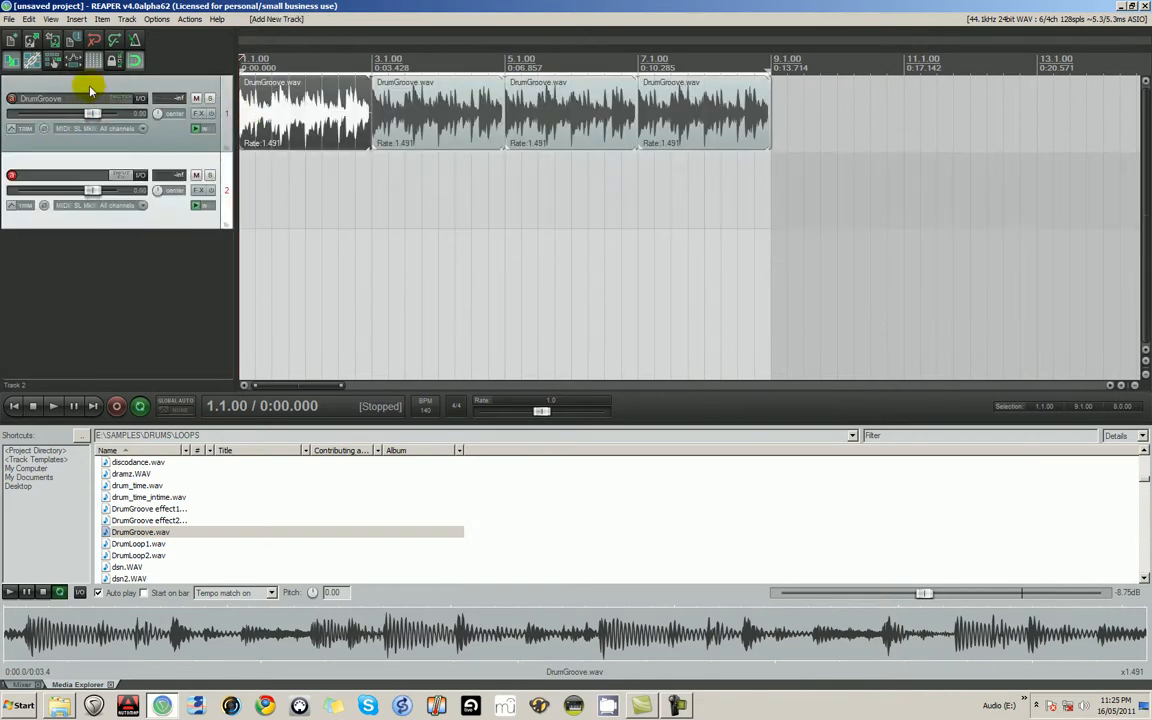
double_click(55, 177)
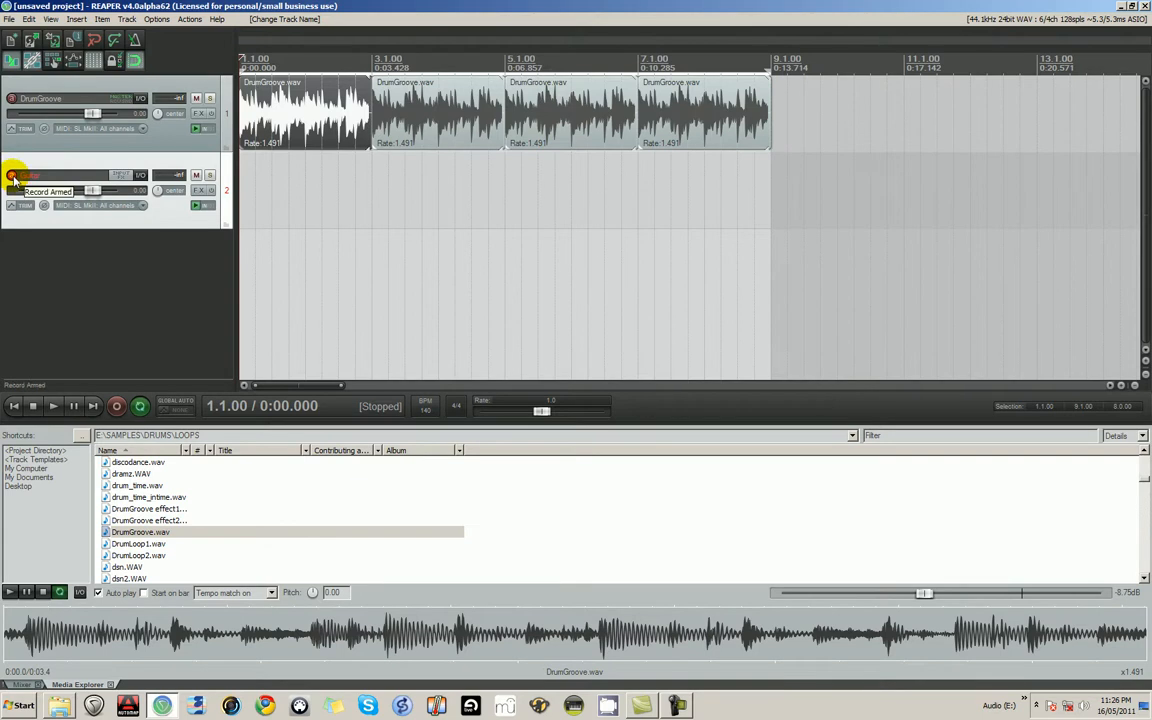
- Arm the Guitar track for recording with monitoring on and set its mono input to Analog In 2 Fast Track Ultra
left_click(198, 207)
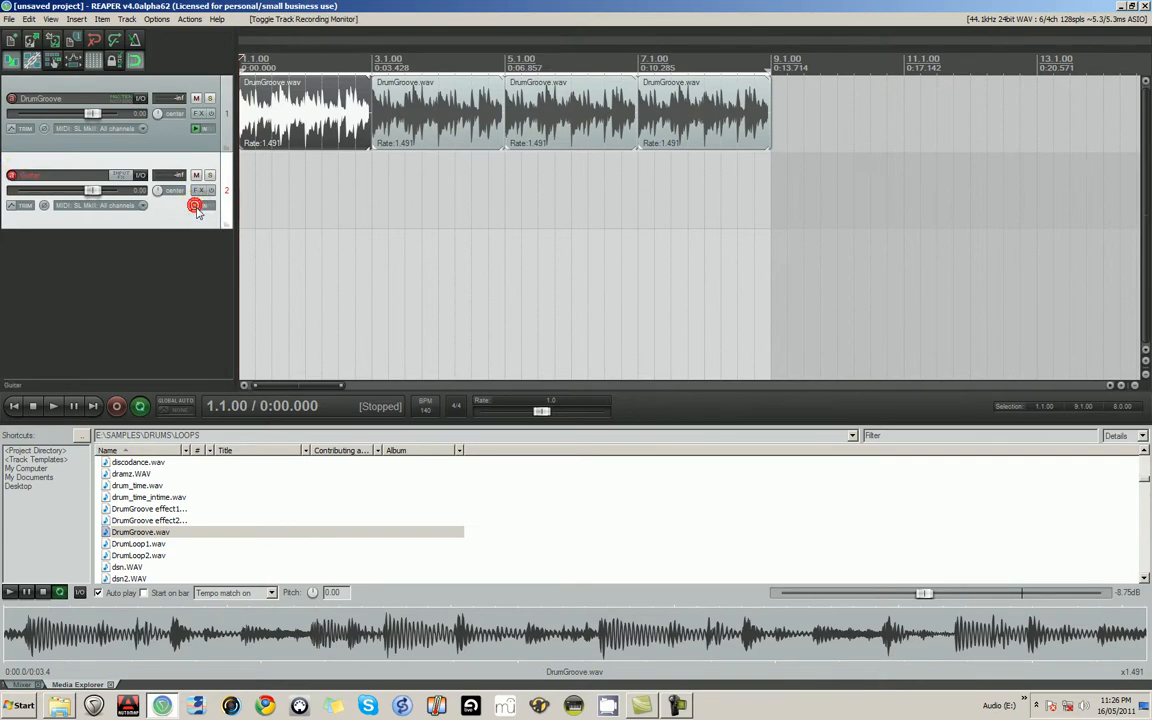
left_click(12, 176)
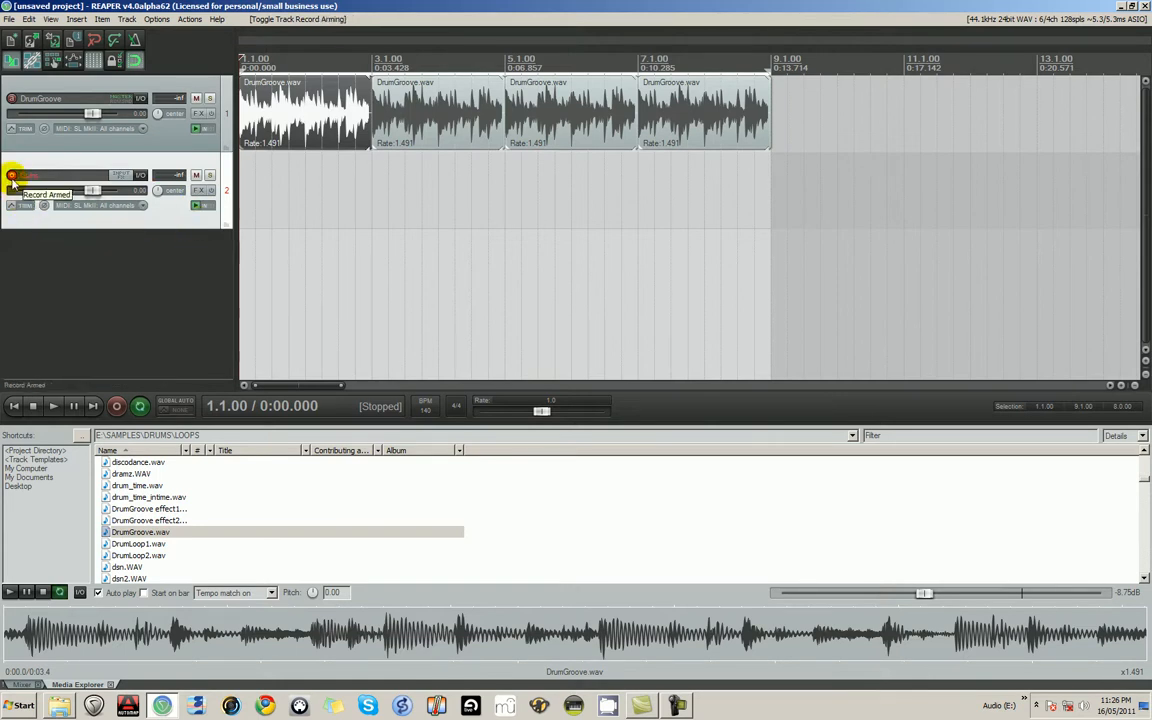
left_click(125, 207)
mouse_move(140, 215)
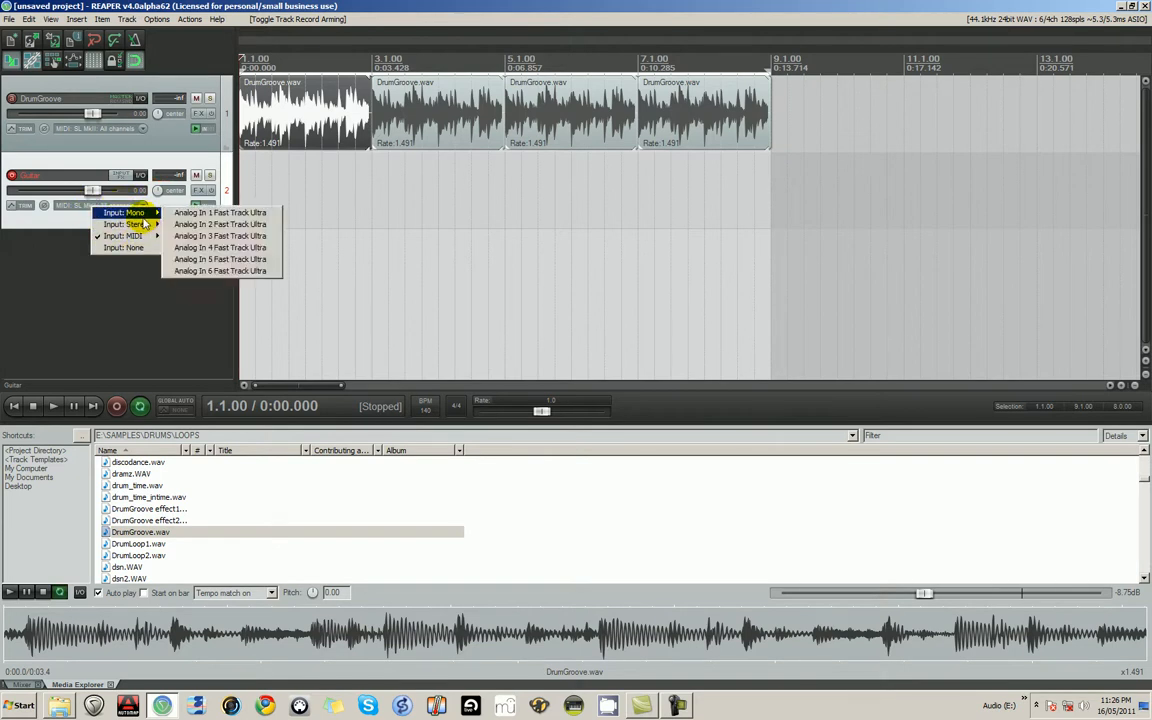
left_click(217, 226)
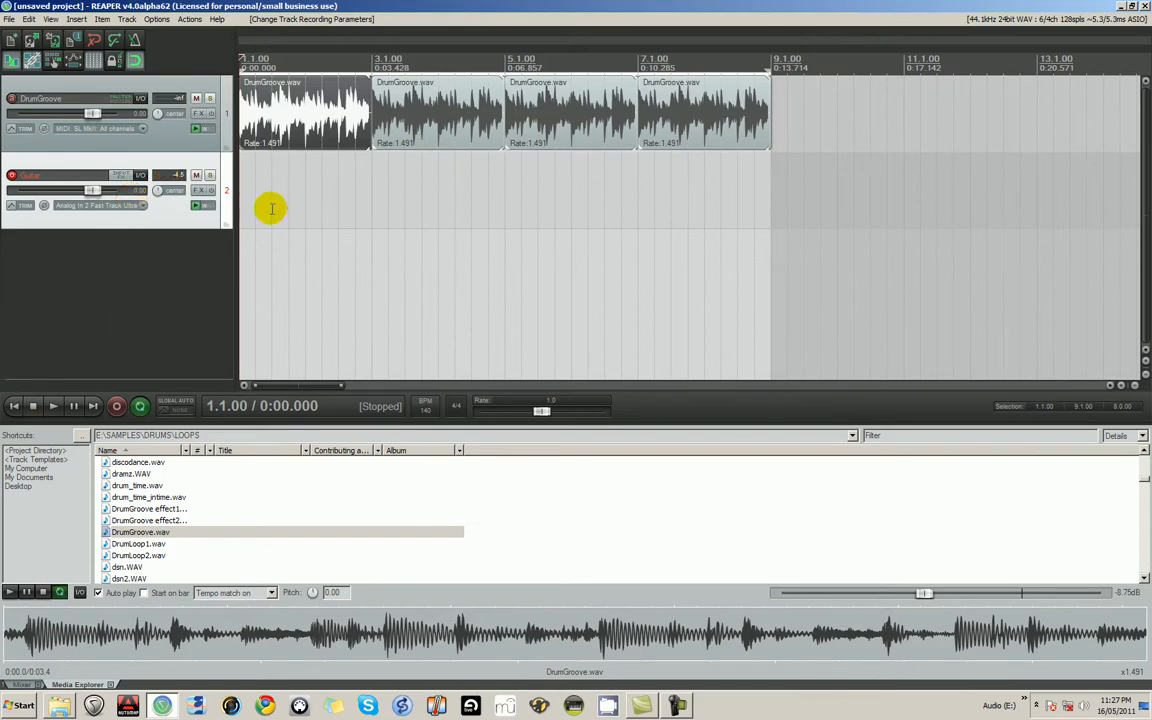
- Show the mixer and lower the Guitar track's volume to about -11.2 dB
left_click(23, 685)
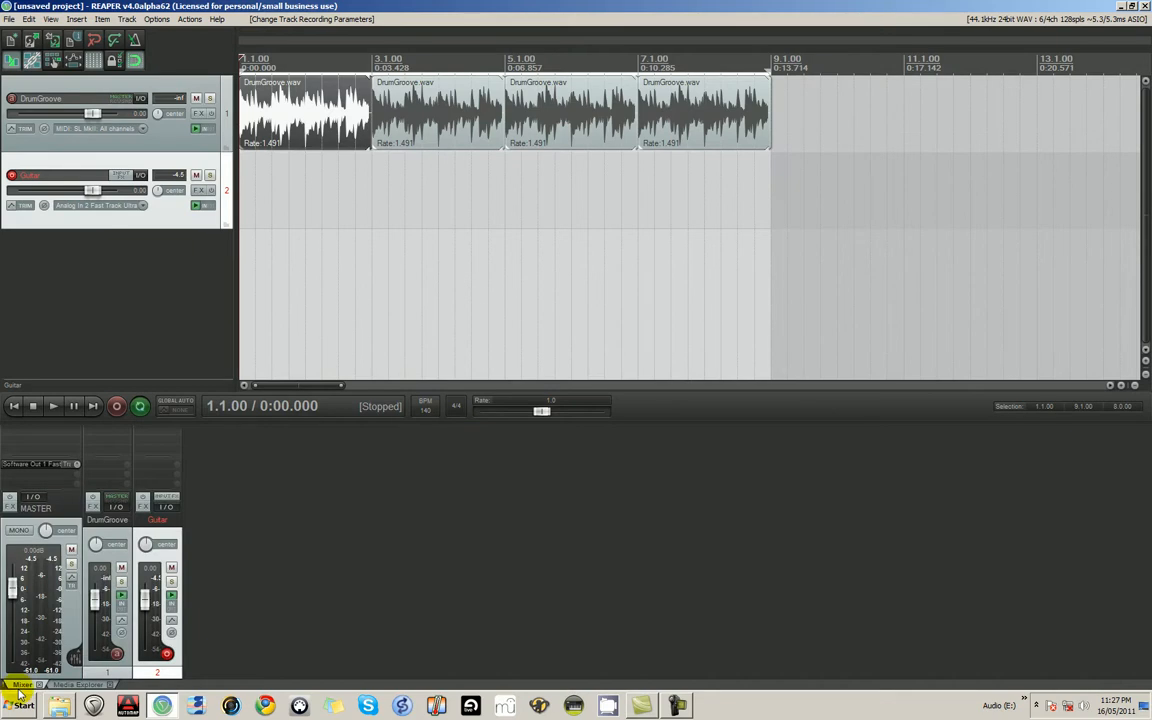
left_click(78, 685)
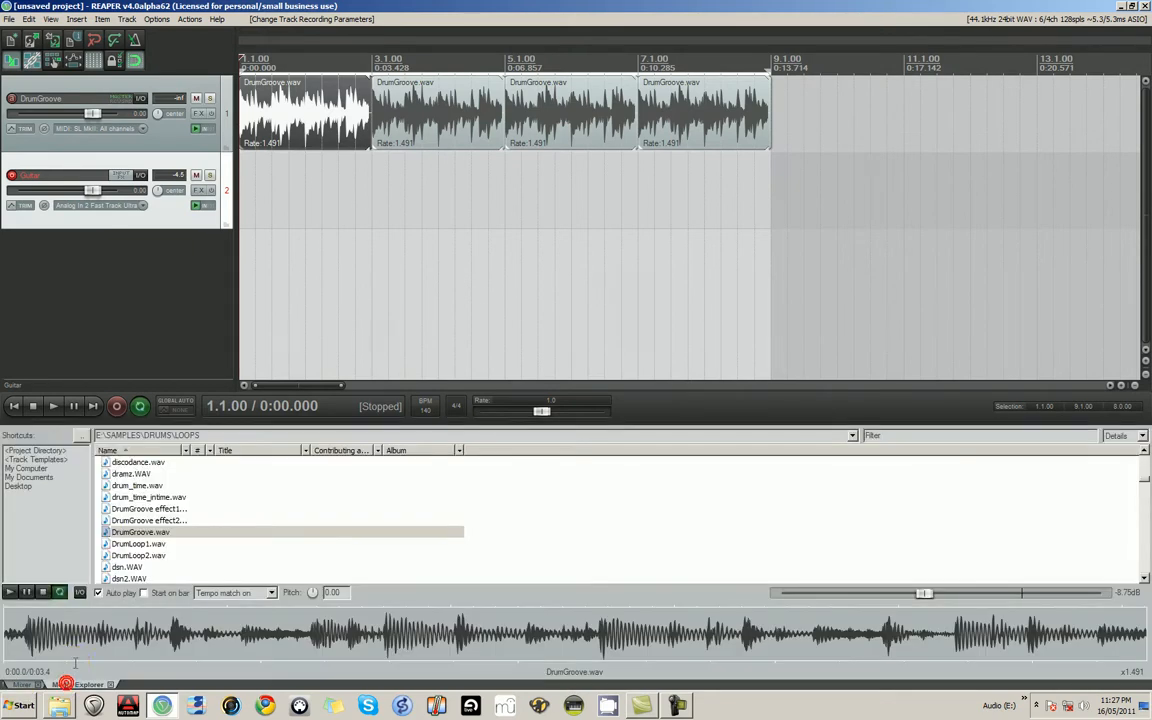
left_click(23, 685)
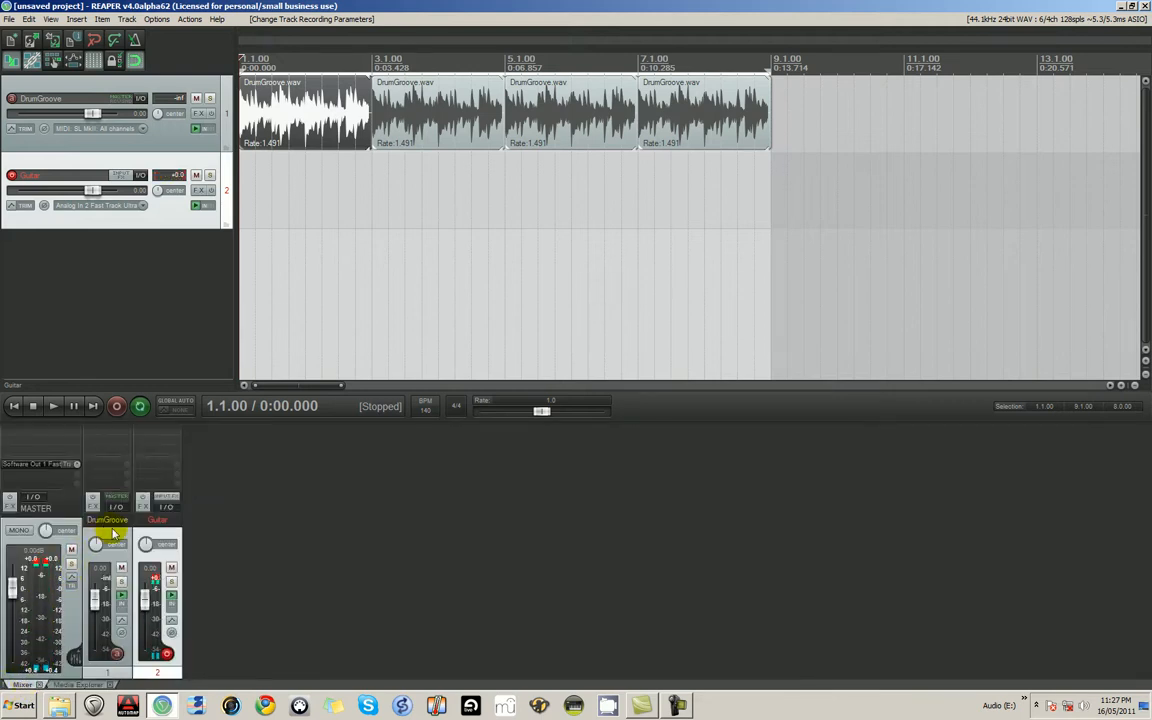
mouse_move(145, 603)
left_mouse_down()
mouse_move(145, 636)
mouse_move(145, 609)
mouse_move(145, 622)
left_mouse_up()
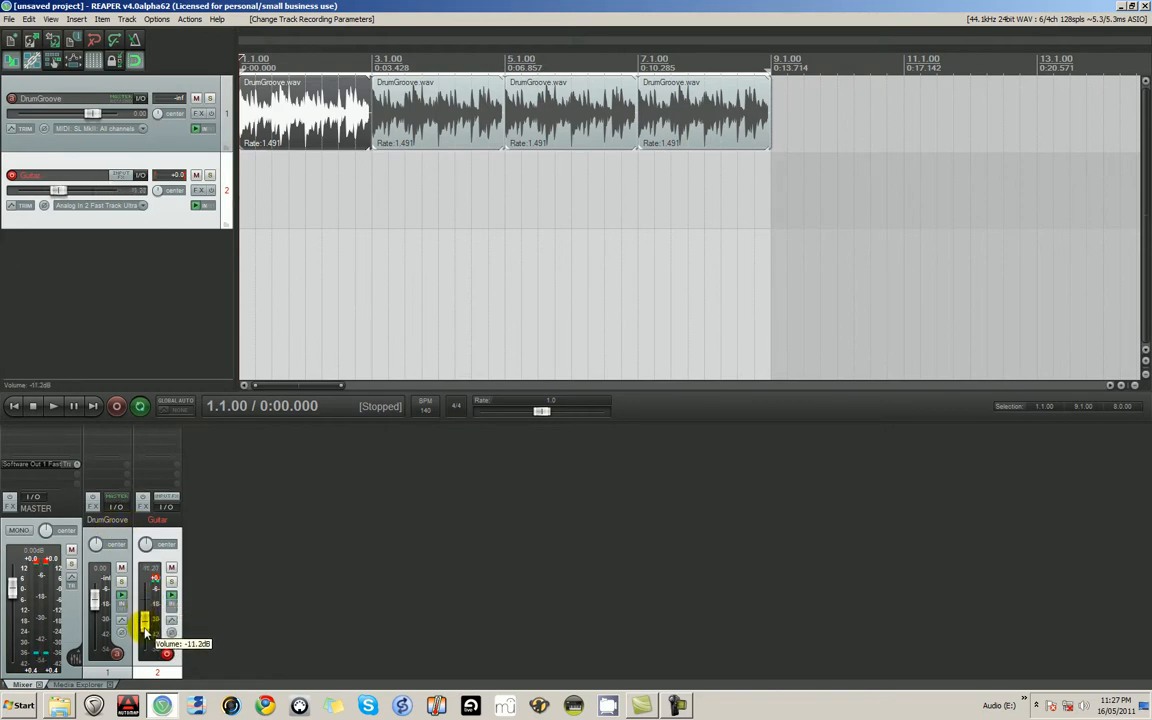
- Adjust the Guitar track's volume to about -1.44 dB
left_click_drag(57, 195, 46, 193)
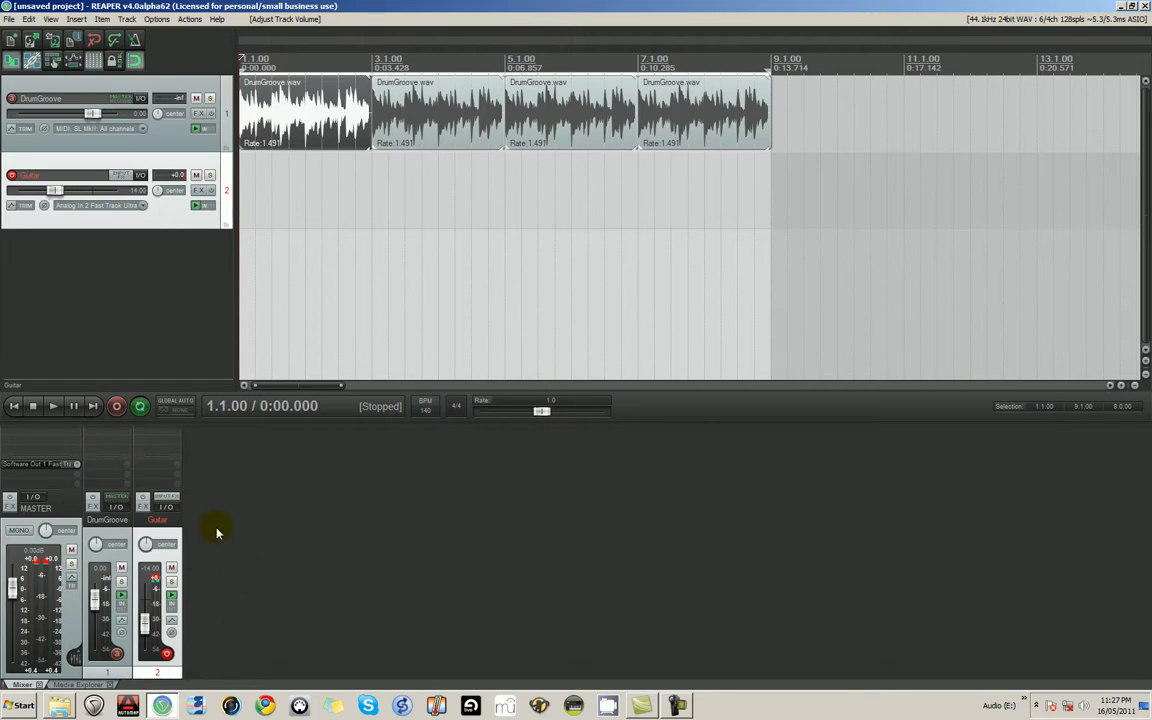
left_click_drag(146, 621, 153, 595)
left_click_drag(67, 190, 80, 202)
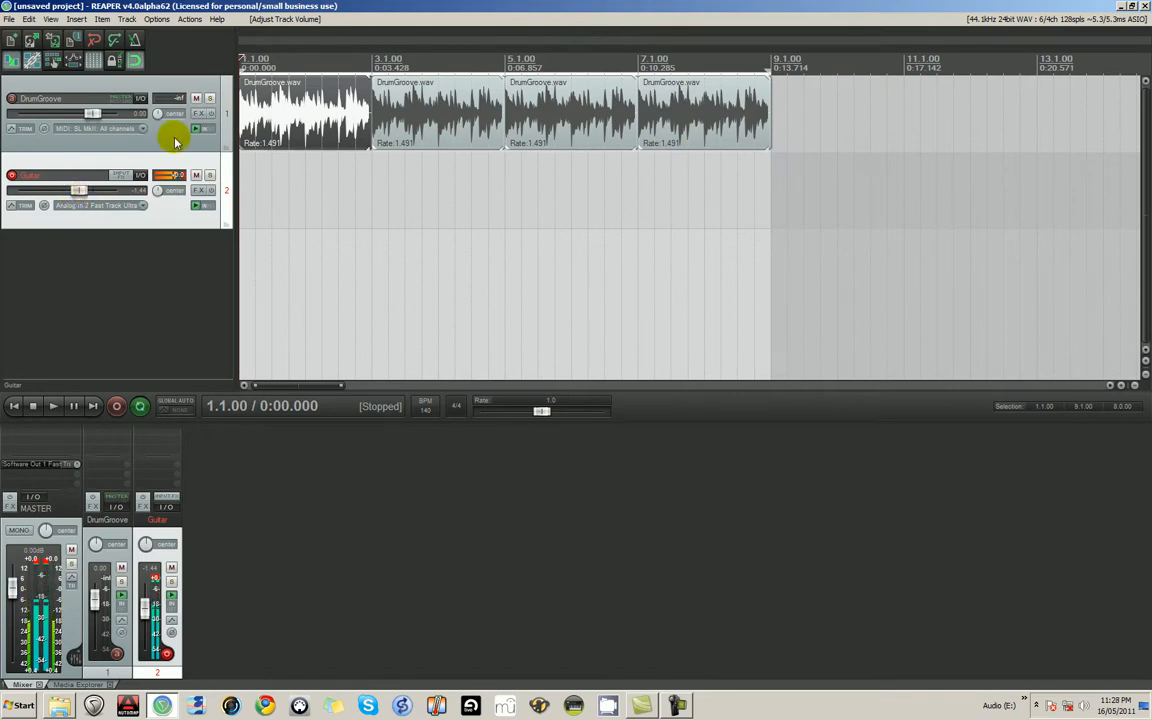
- Lower the DrumGroove track's volume to about -16.67 dB, checking the balance during playback
left_click_drag(92, 113, 44, 120)
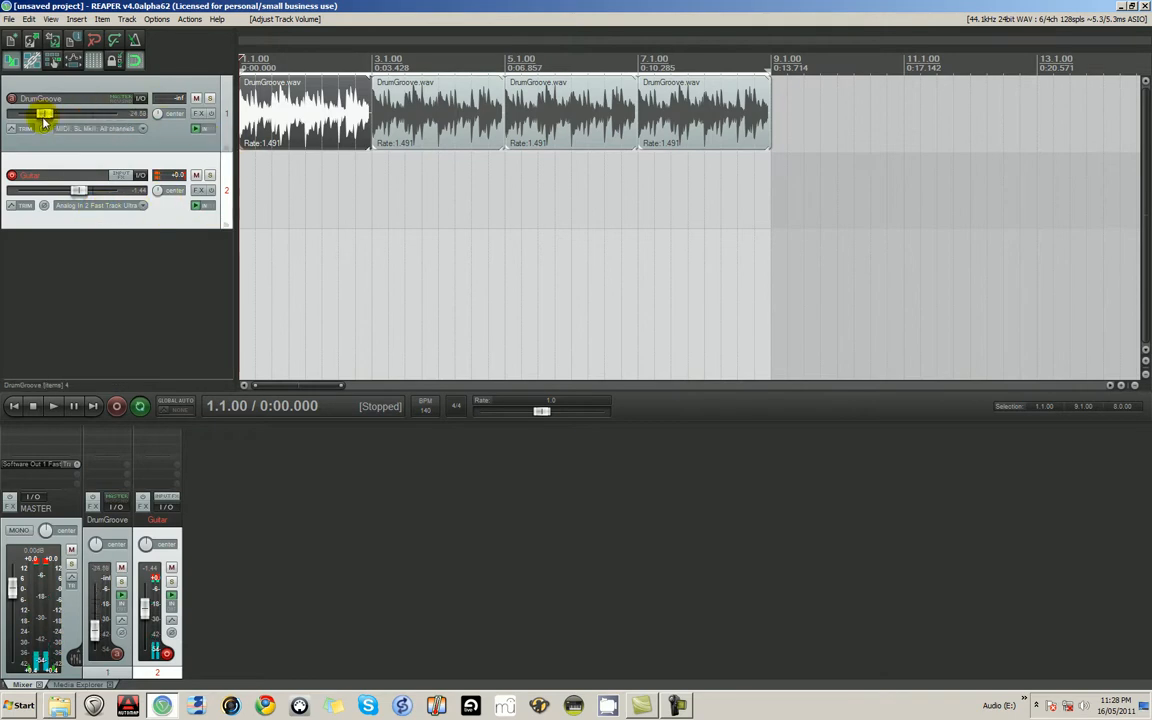
left_click(53, 406)
left_click_drag(44, 113, 53, 113)
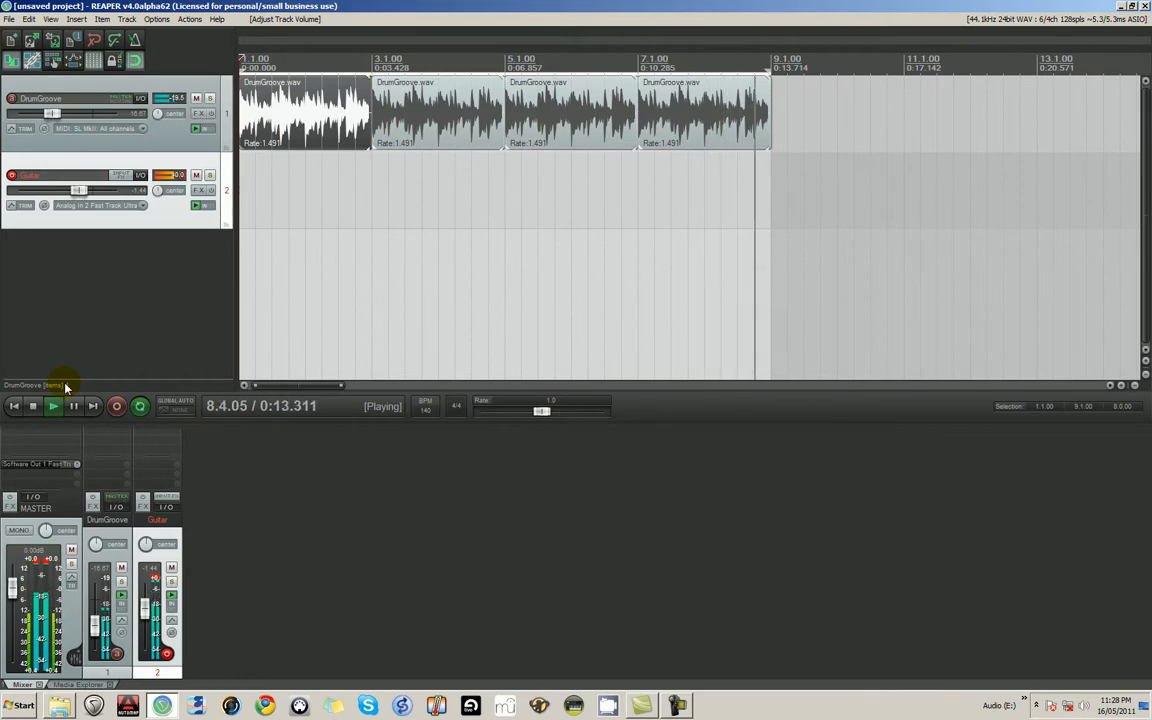
key("space")
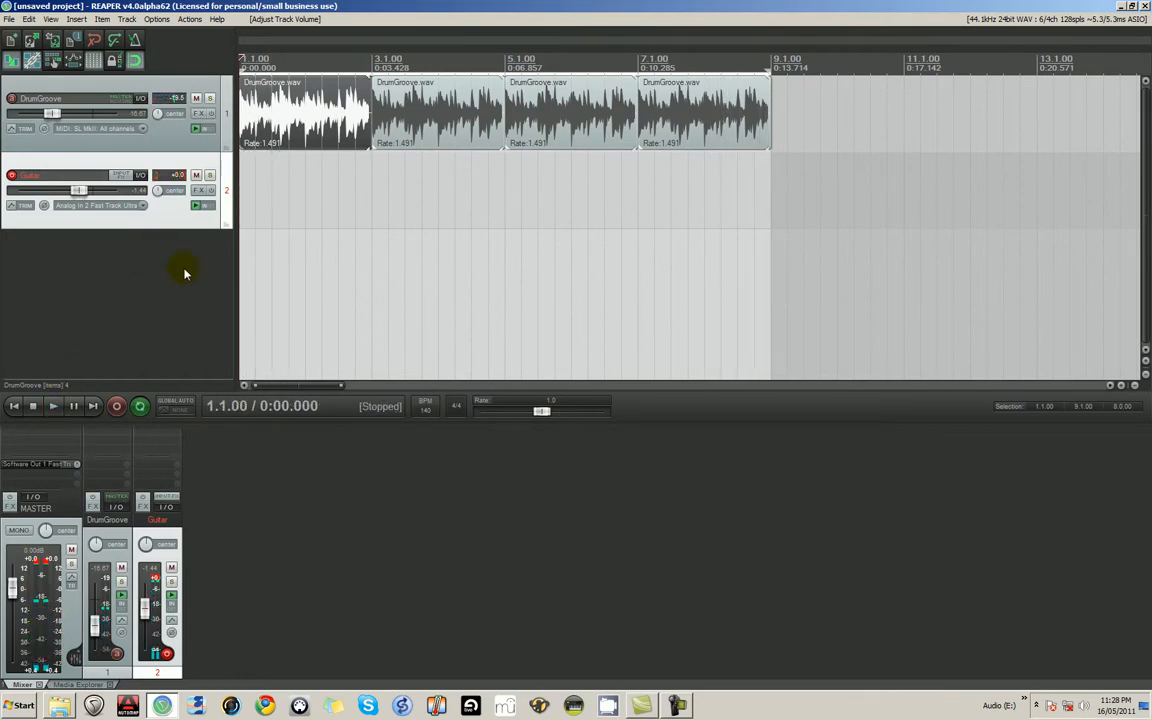
- Enable pre-roll before recording in the metronome settings with a pre-roll length of 2 measures
right_click(116, 407)
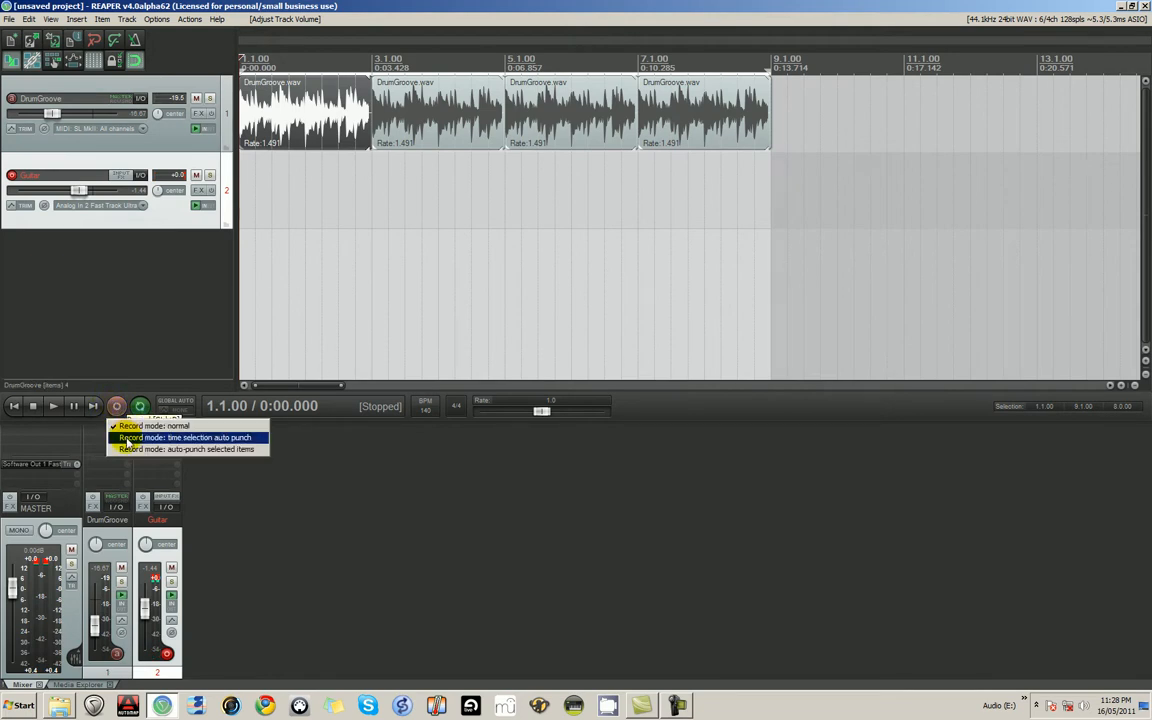
left_click(147, 324)
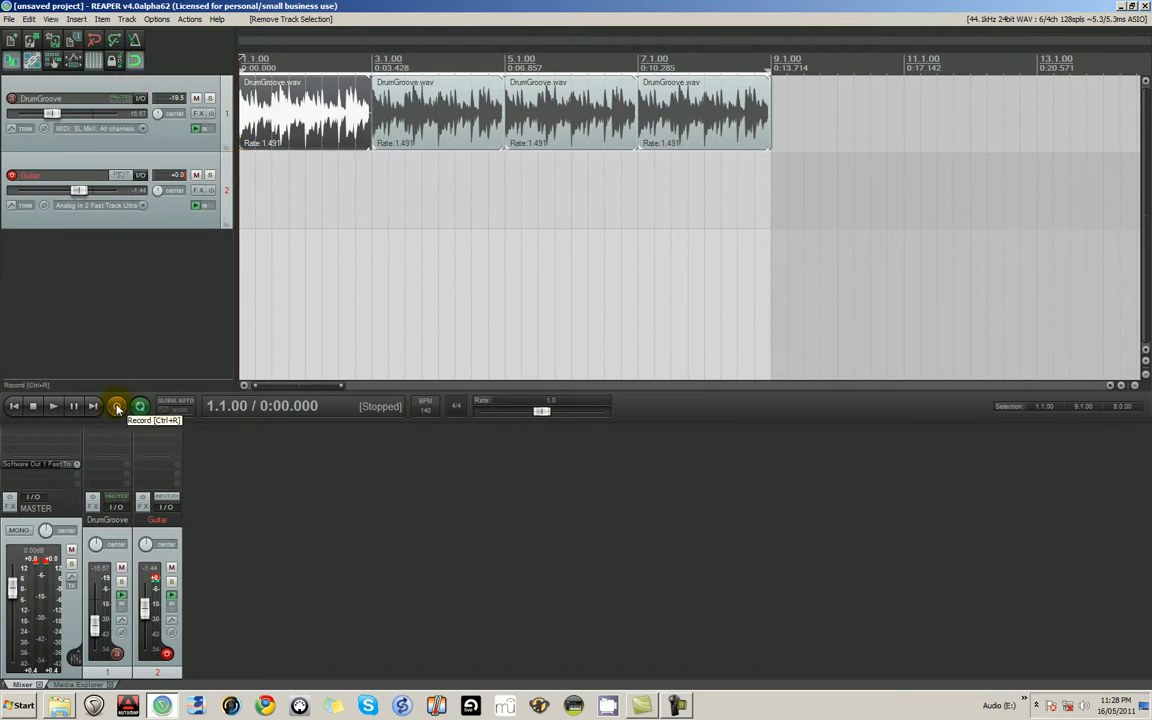
right_click(137, 40)
left_click_drag(167, 85, 506, 368)
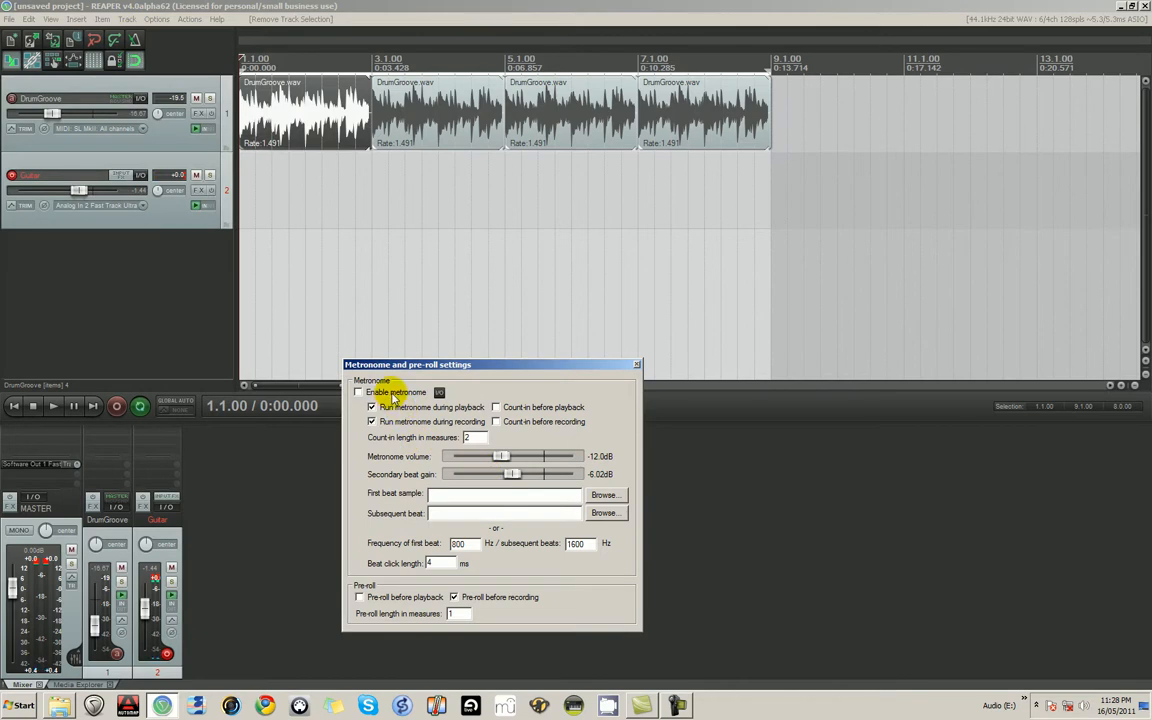
left_click(453, 598)
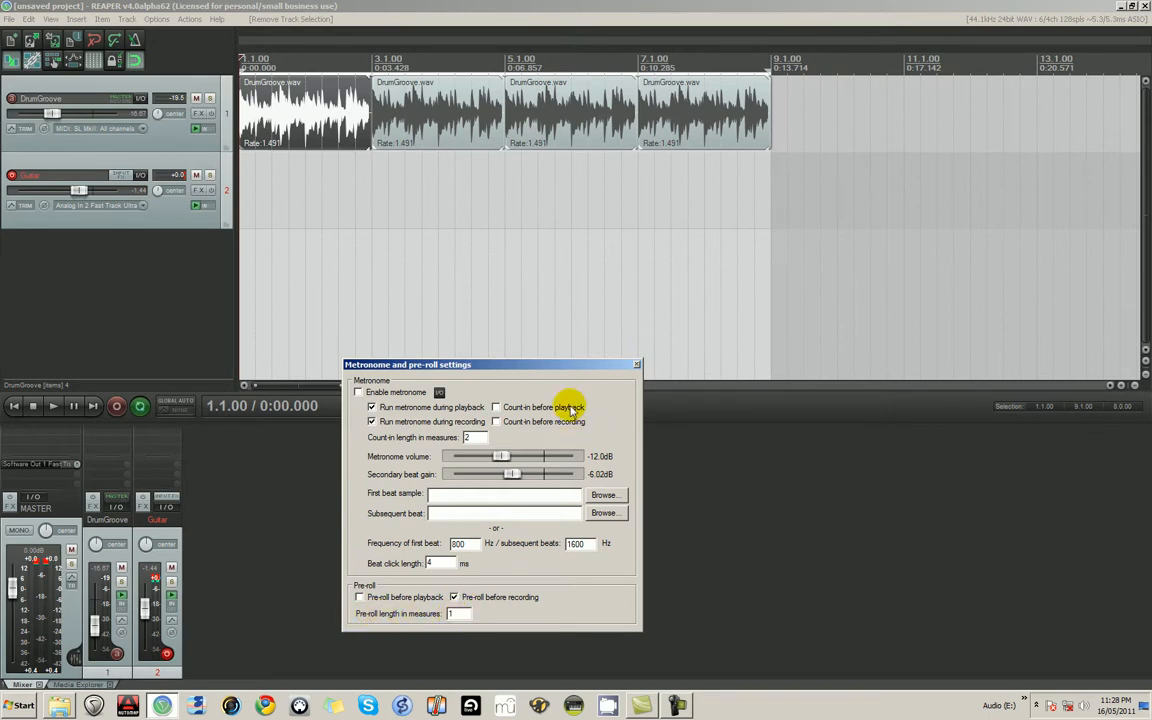
double_click(453, 613)
type("2")
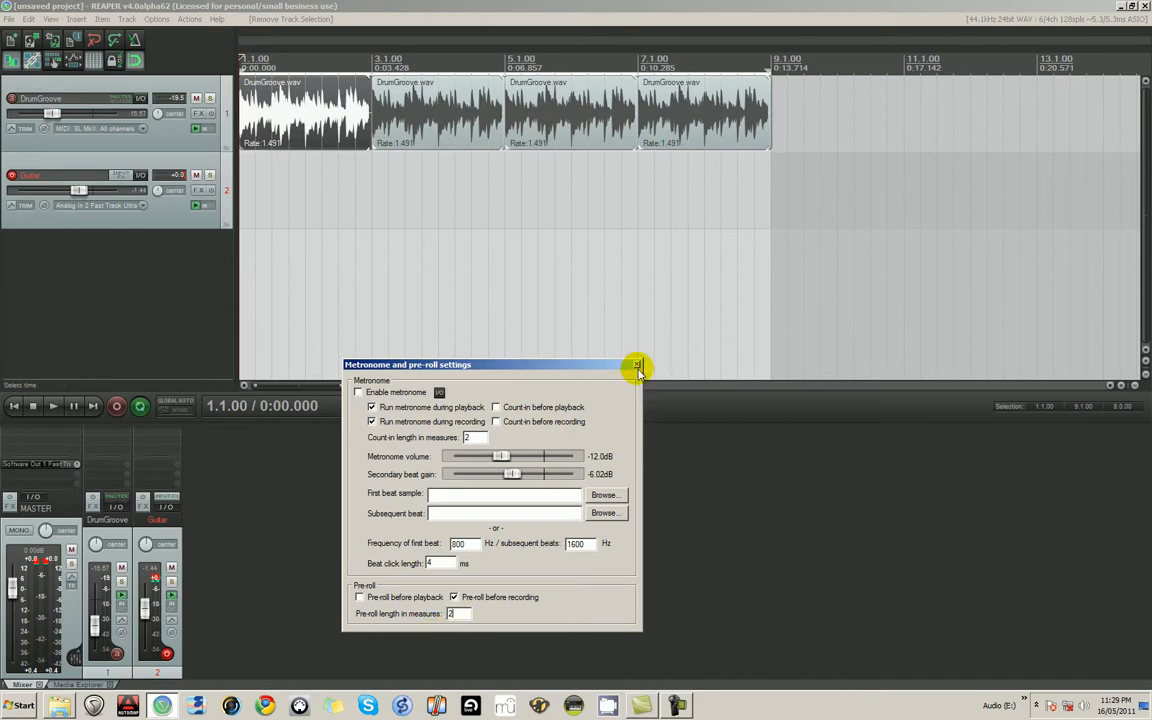
left_click(637, 365)
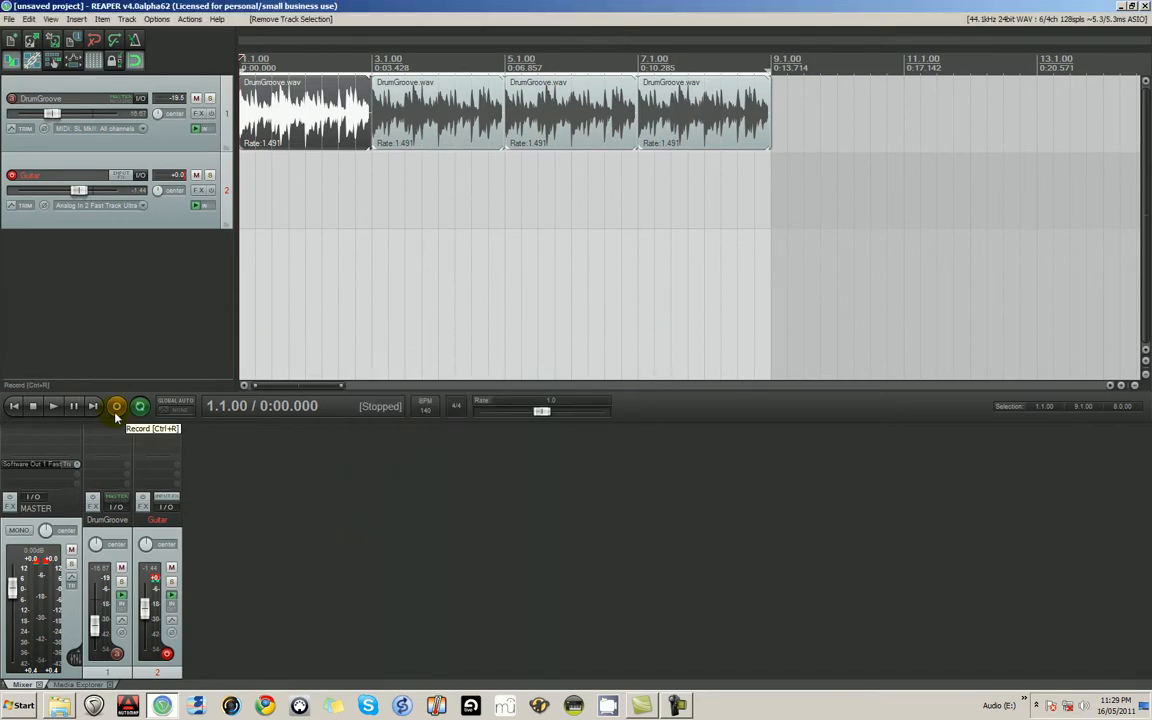
- Turn on the metronome, record a guitar take over the drum loop, and save the recorded file
left_click(121, 411)
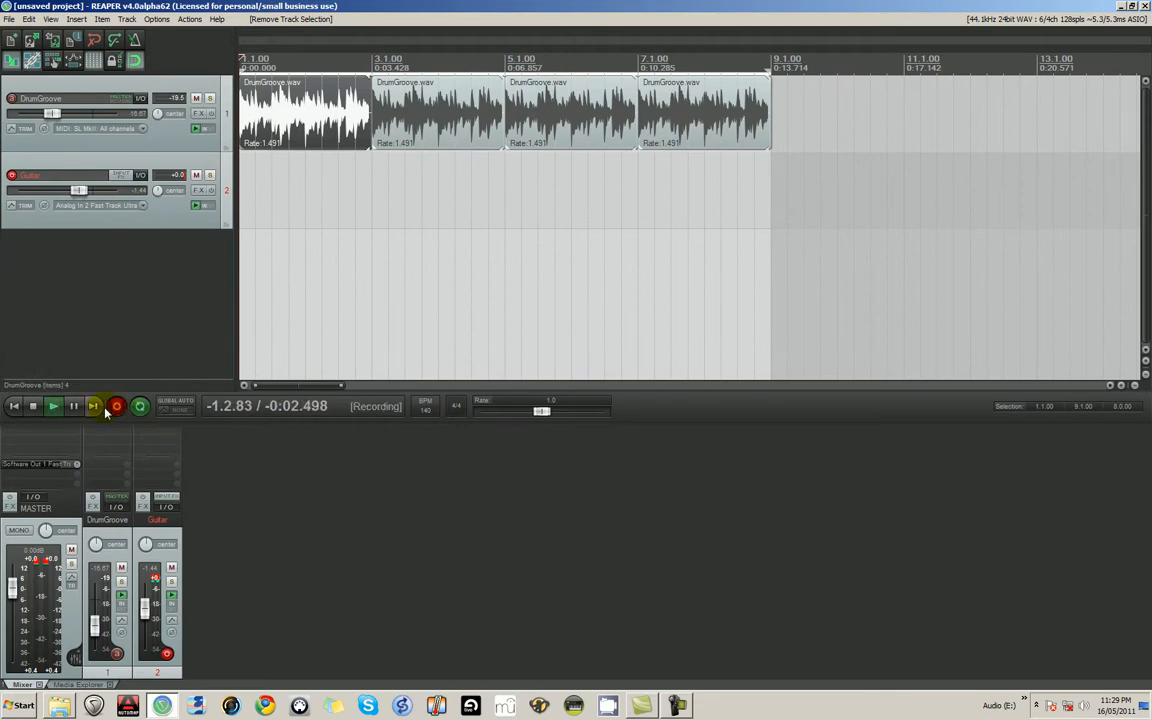
left_click(33, 407)
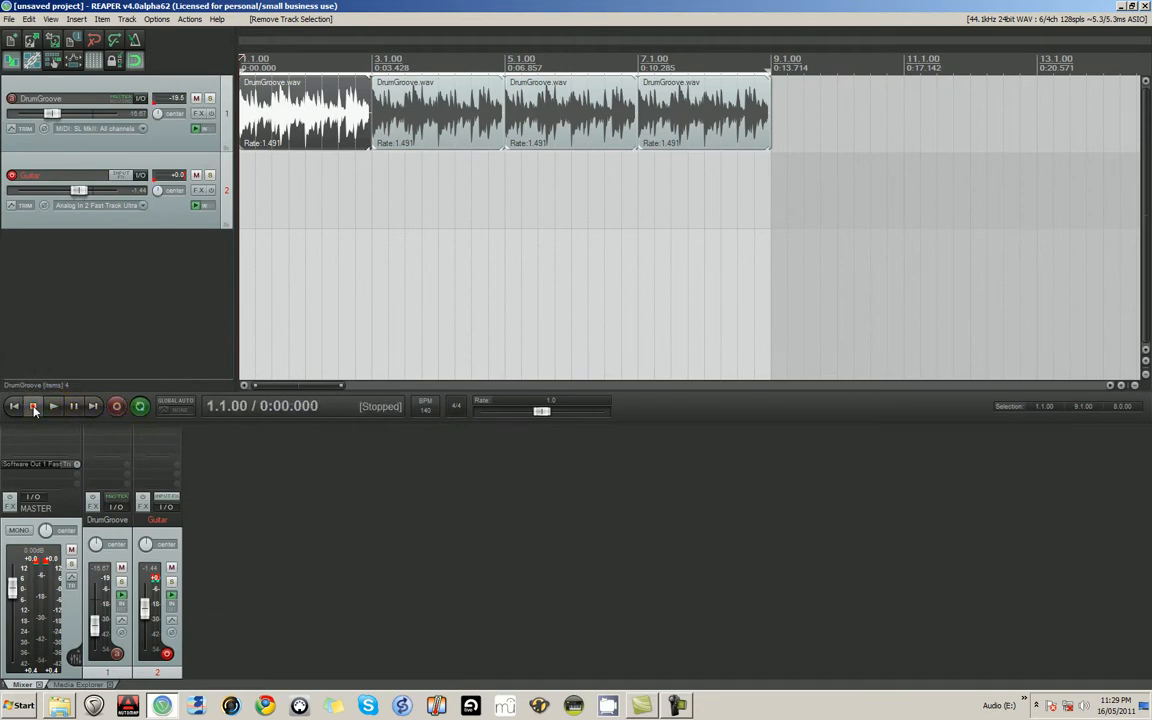
left_click(134, 42)
left_click(116, 407)
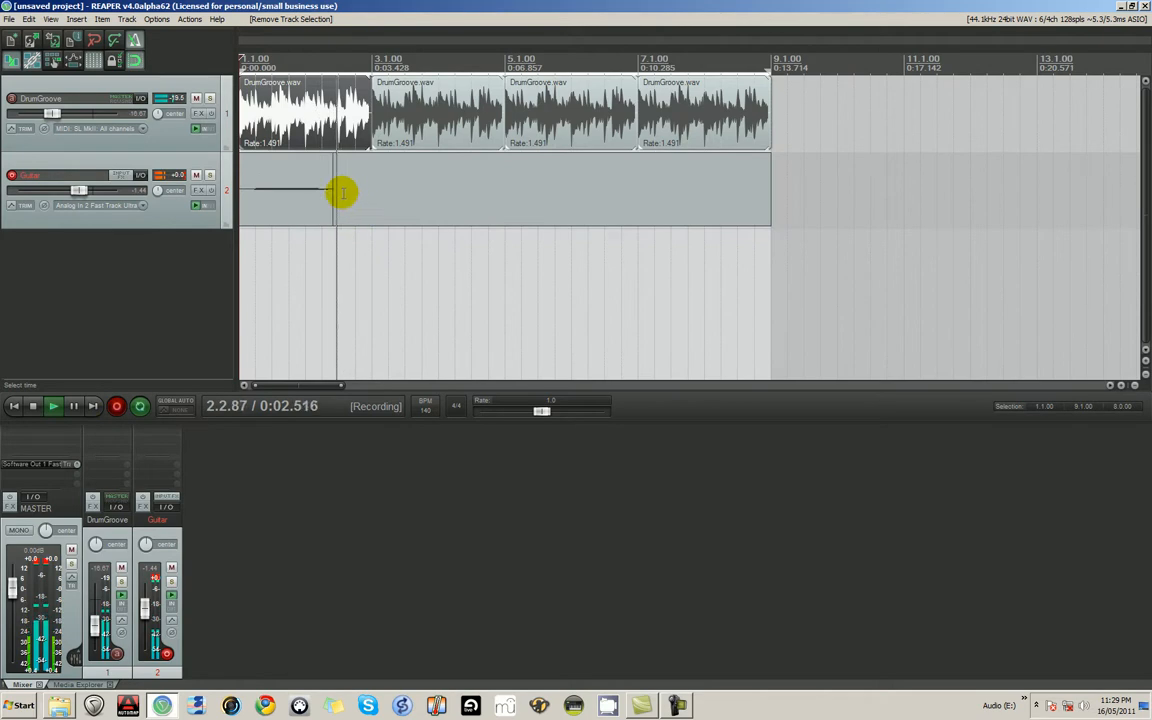
key("space")
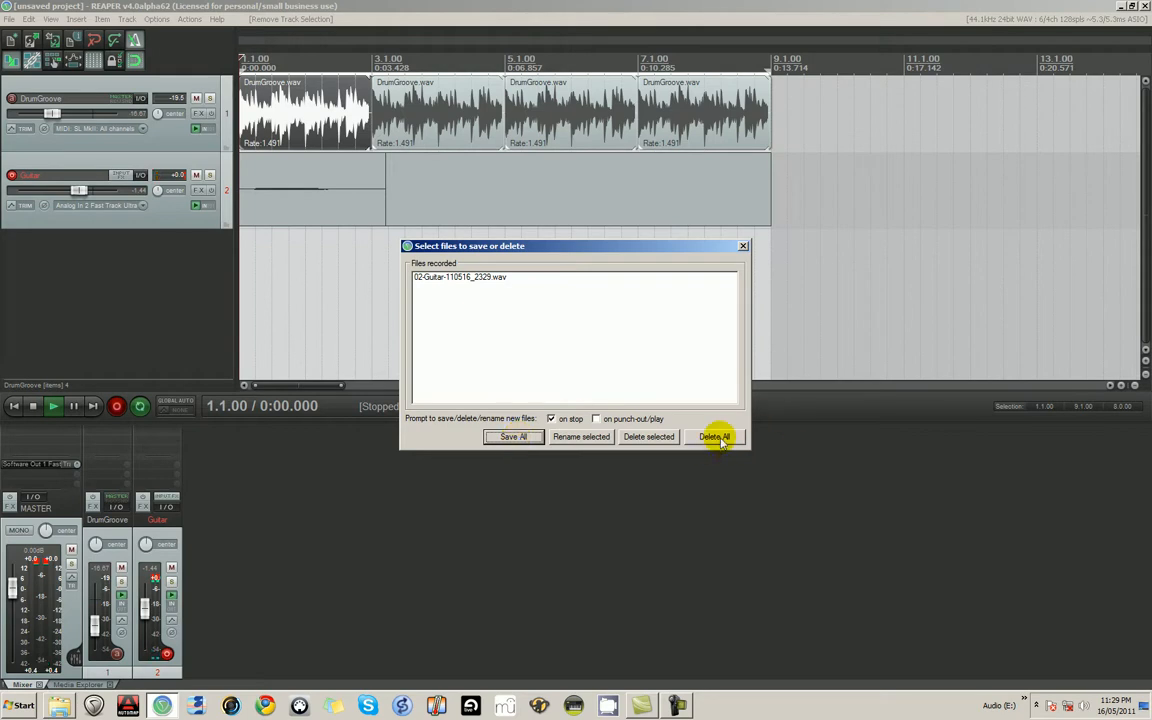
left_click(525, 438)
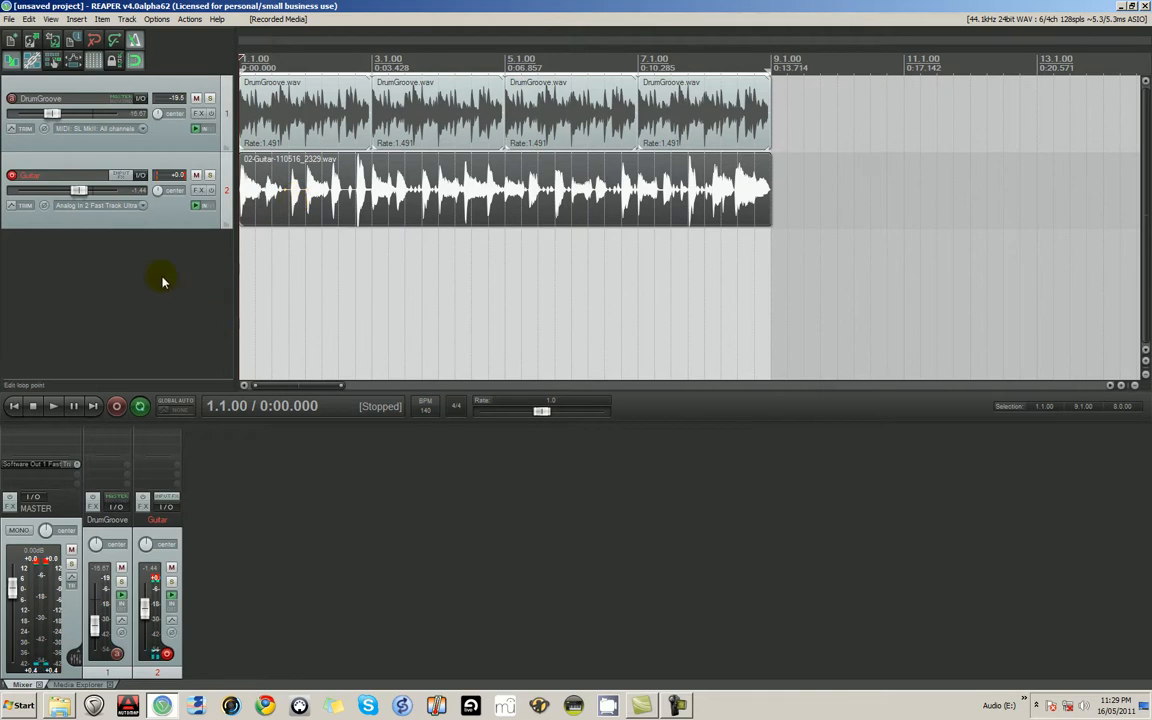
- Play back the guitar take and examine how its notes line up with the grid around 1.4.00
key("space")
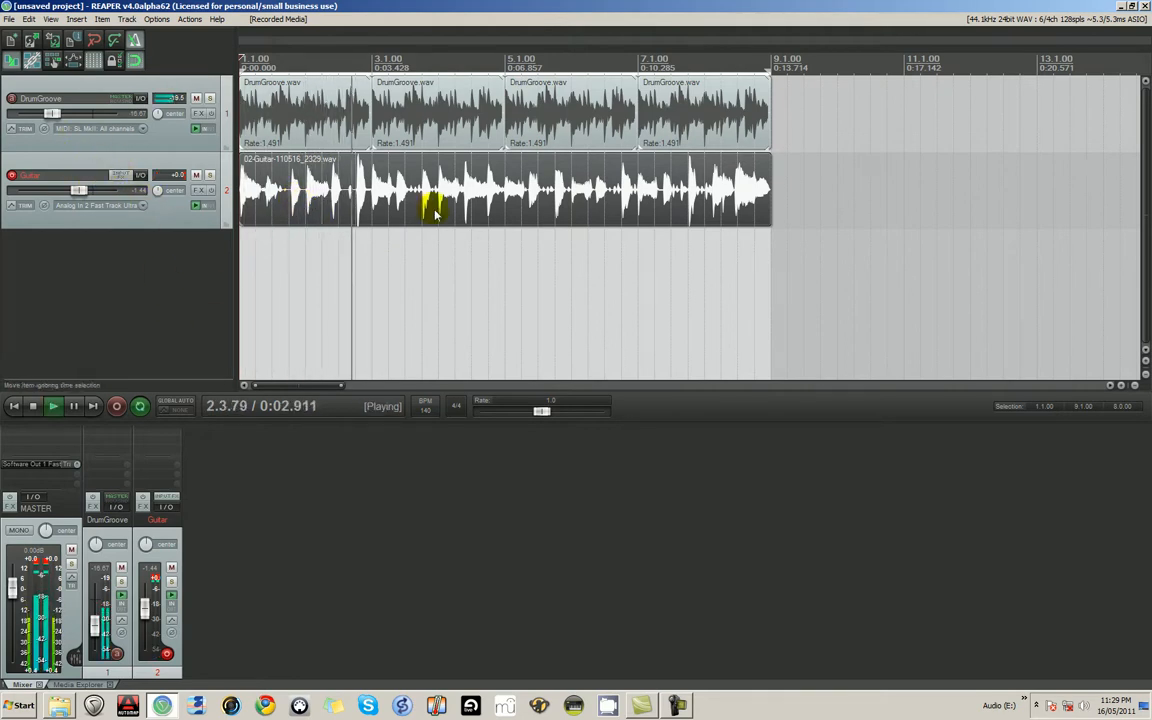
scroll(589, 244, "up", 5)
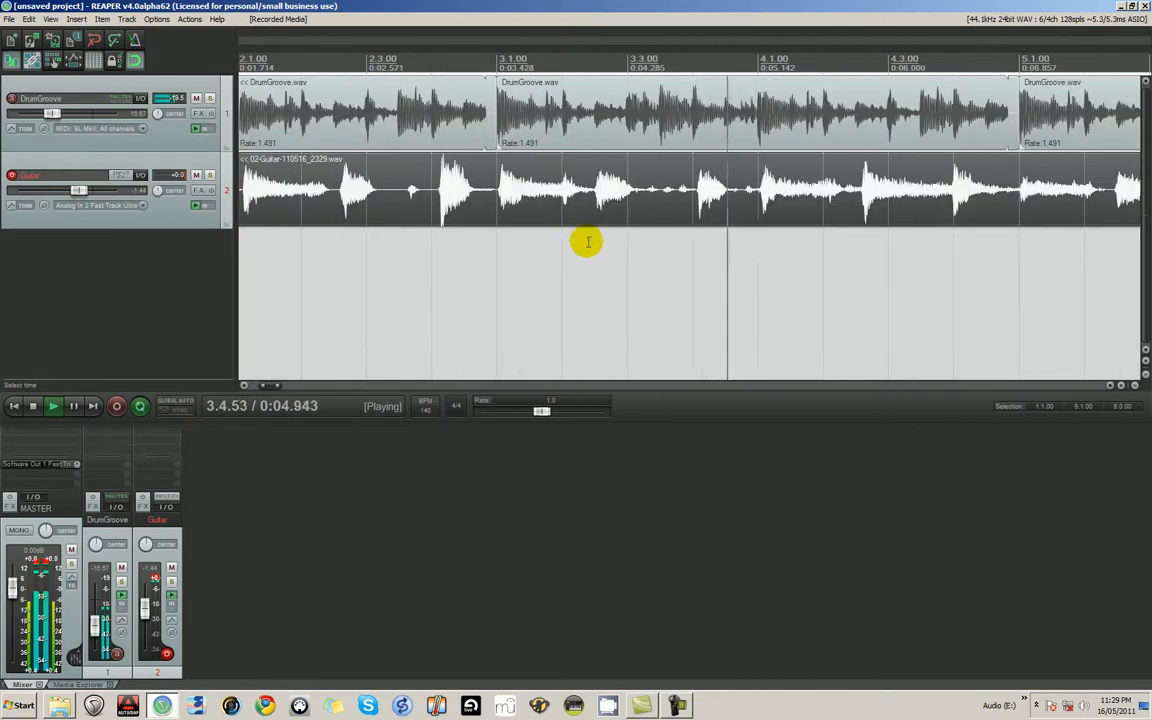
key("space")
scroll(315, 230, "up", 3)
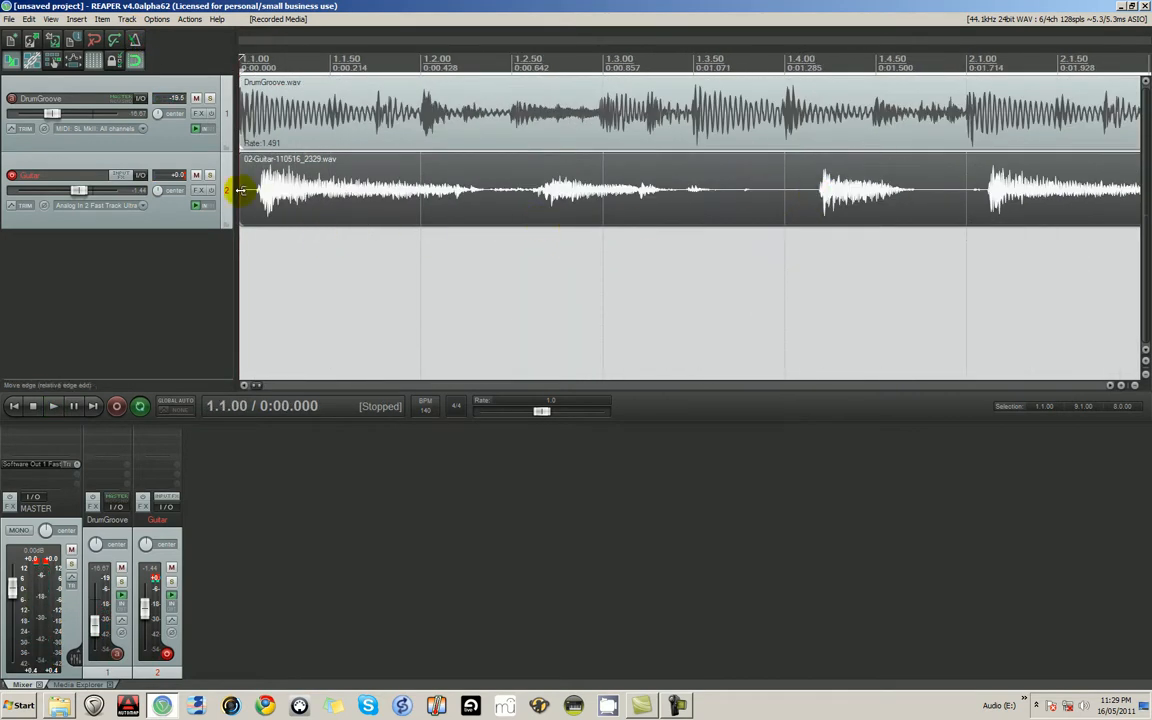
left_click(822, 190)
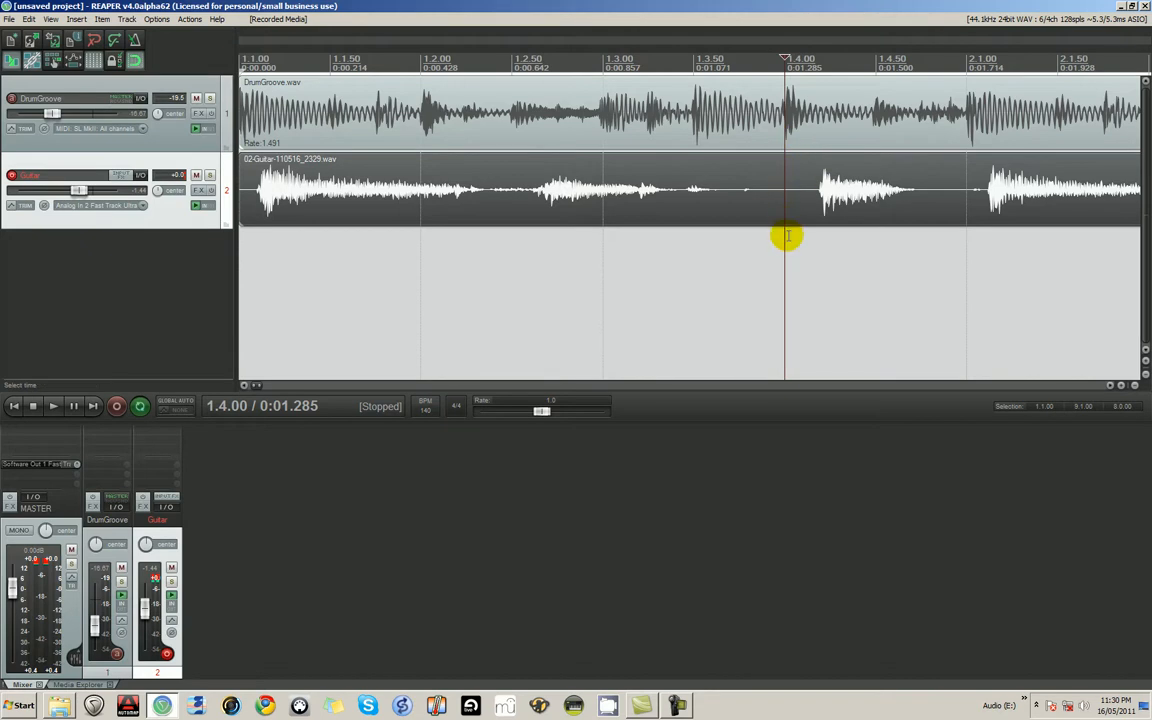
scroll(415, 199, "down", 4)
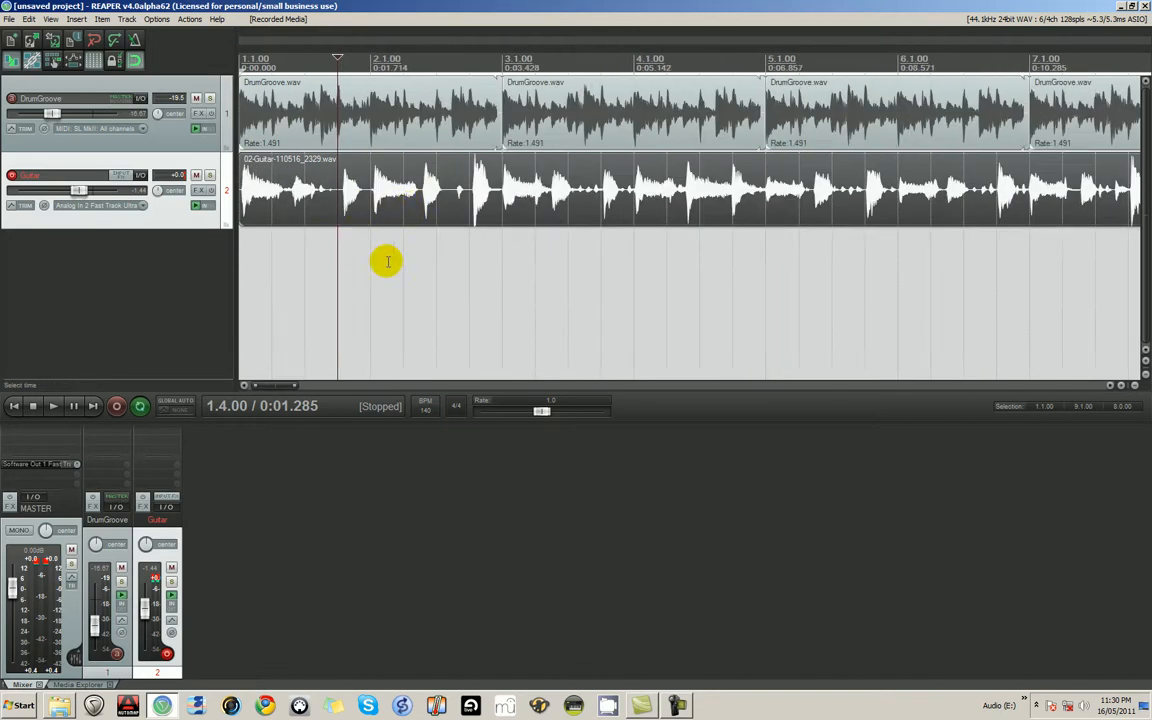
scroll(326, 231, "down", 3)
scroll(331, 229, "up", 6)
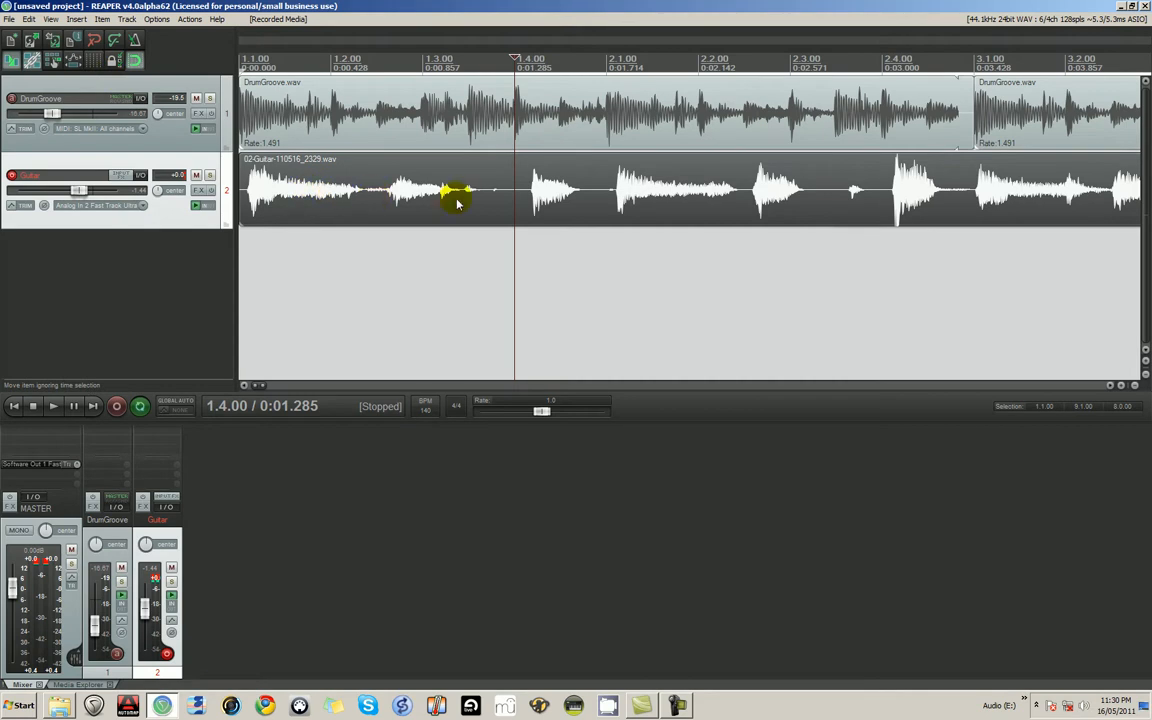
- Split the guitar take at the start of its third note, at about 1.4.18
left_click(527, 198)
scroll(527, 198, "up", 5)
left_click(716, 197)
left_click(719, 198)
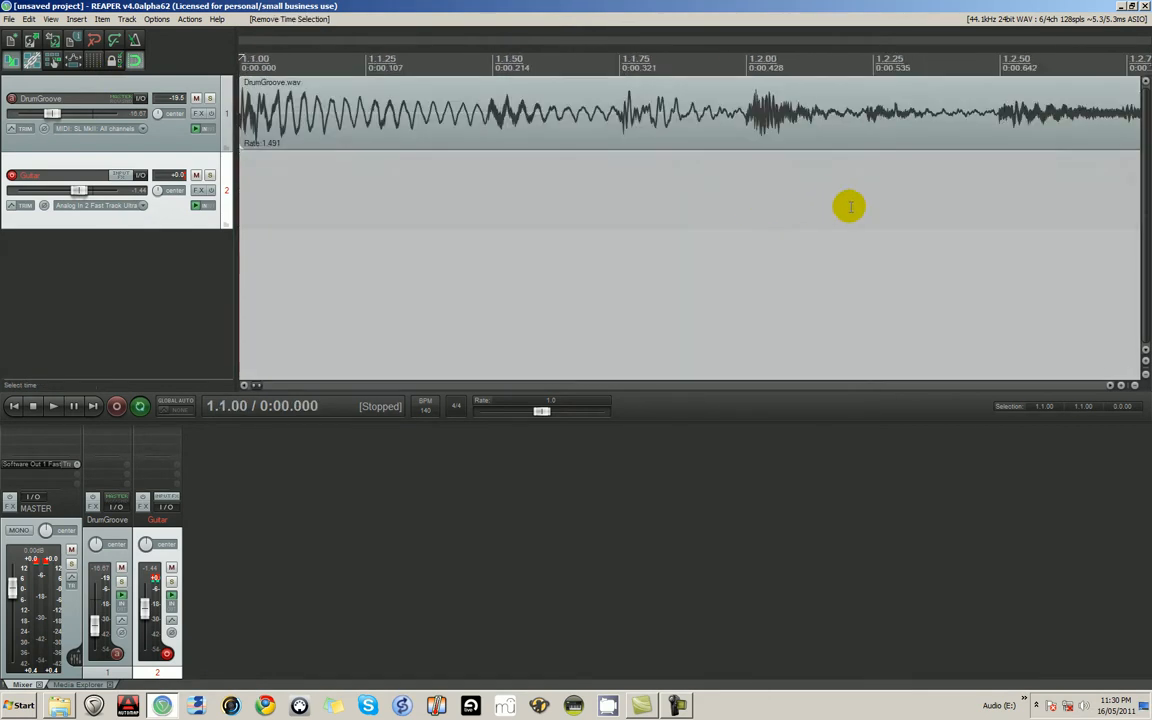
scroll(720, 190, "down", 10)
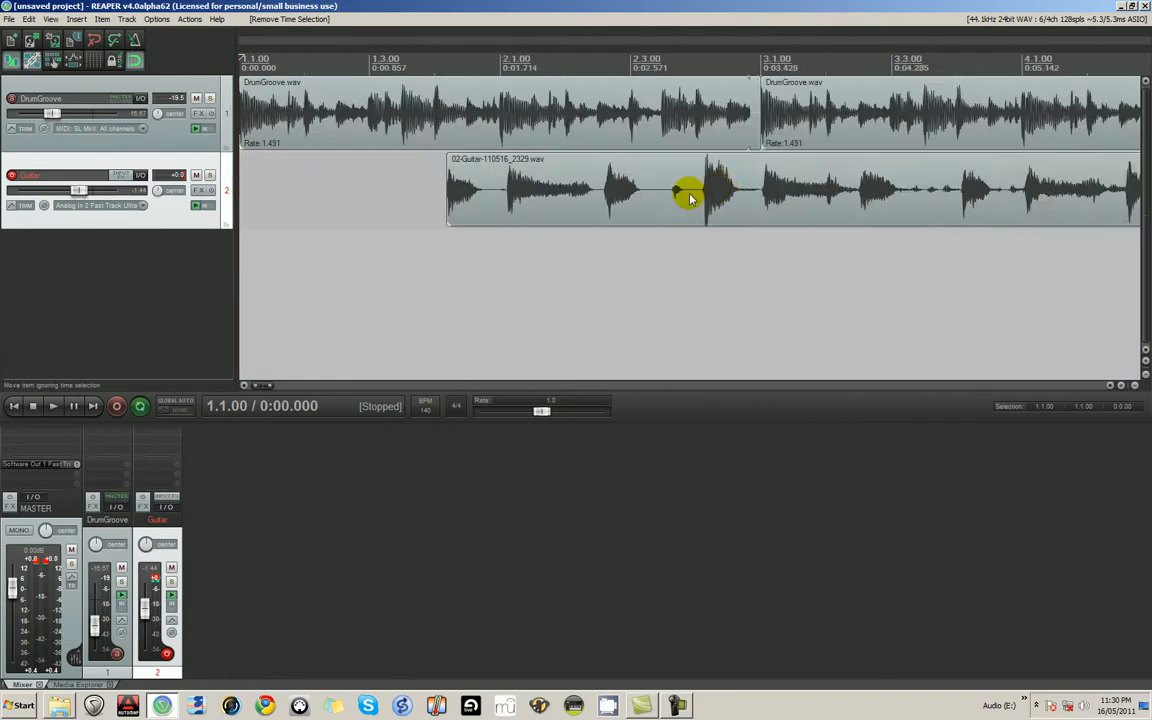
left_click_drag(465, 198, 451, 199)
scroll(440, 210, "up", 8)
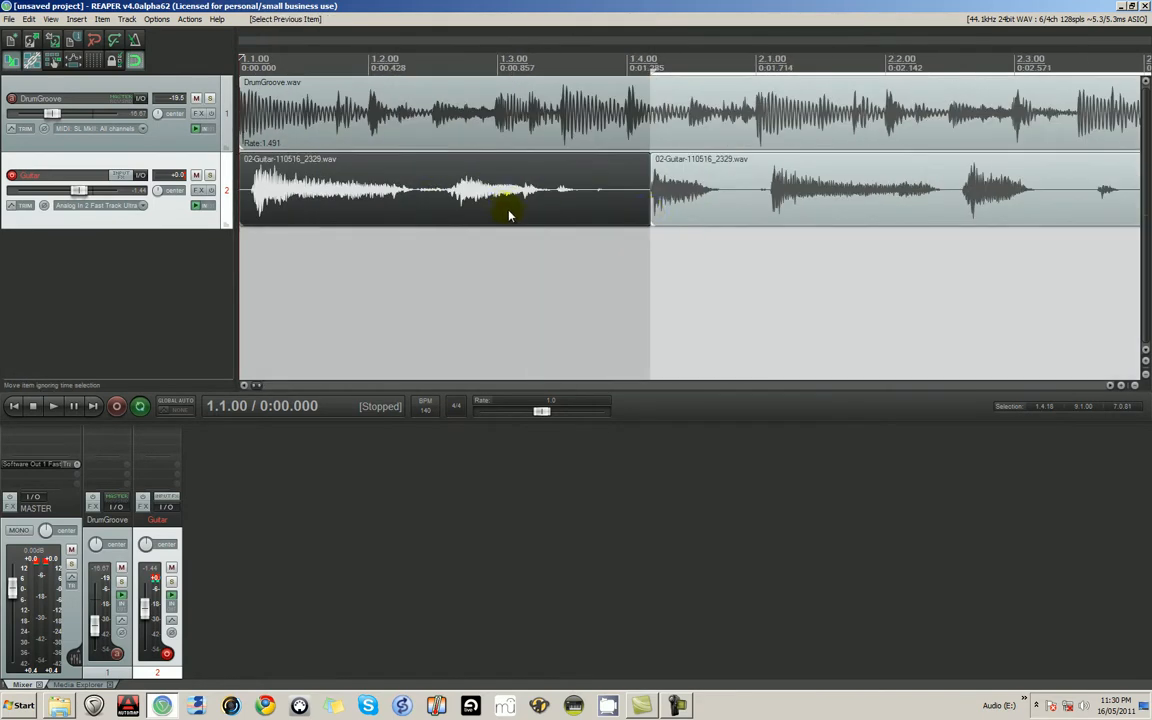
- Examine the split point closely against the start of the third guitar note
scroll(683, 204, "up", 4)
left_click(677, 203)
left_click(733, 198)
left_click(641, 196)
left_click(742, 199)
left_click(641, 187)
left_click(716, 190)
scroll(536, 196, "down", 4)
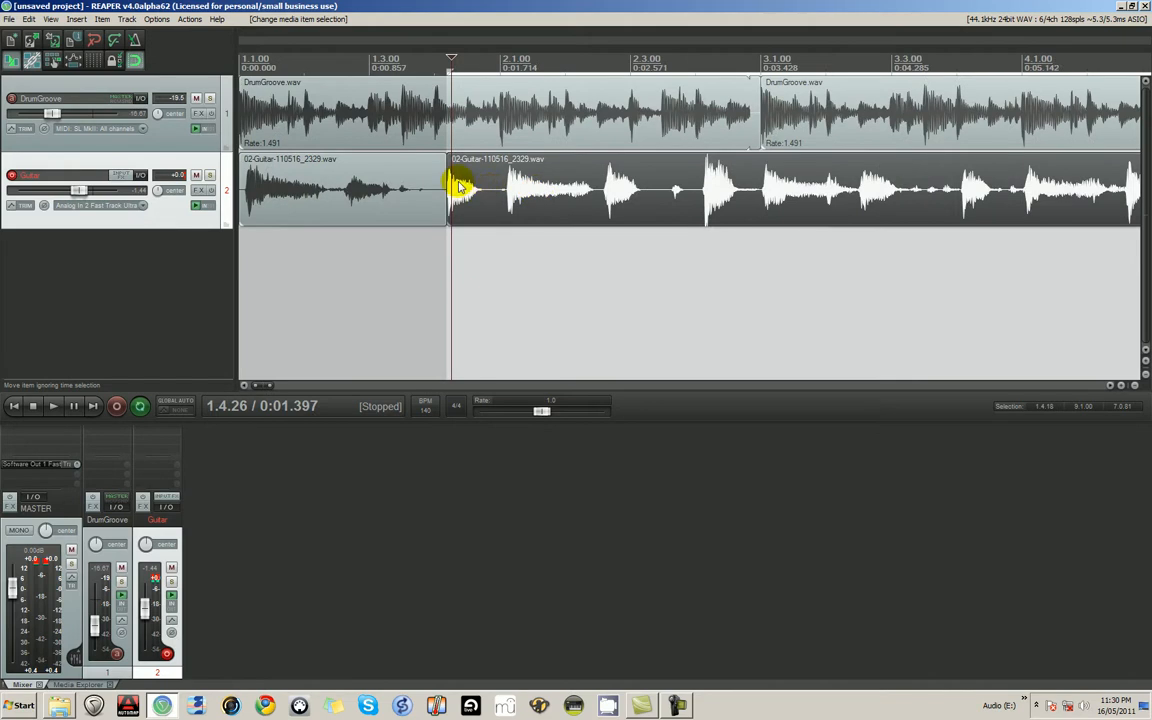
- Turn the grid and snapping back on, split the guitar item at 2.1.00, and move the third note's piece to 1.4.00
left_click(95, 62)
left_click(455, 195)
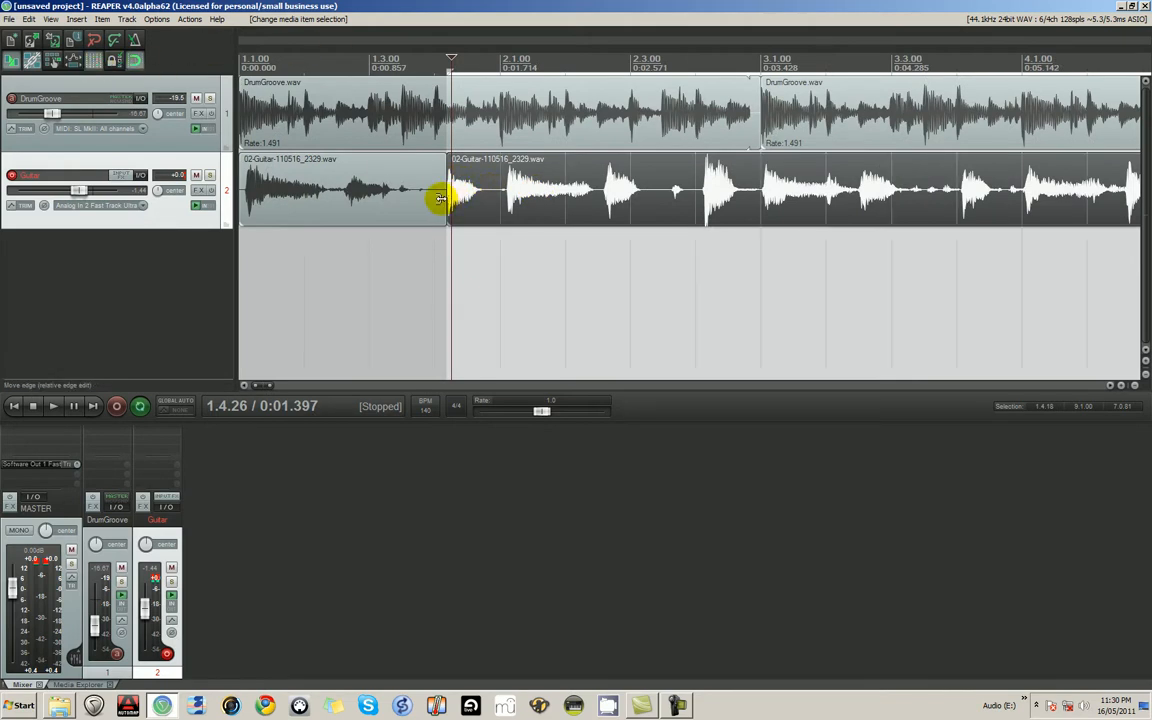
mouse_move(440, 198)
left_mouse_down()
mouse_move(424, 193)
mouse_move(434, 196)
left_mouse_up()
left_click(505, 198)
key("s")
left_click_drag(481, 206, 474, 207)
- Play back the section around 1.4.00 to check the timing of the moved guitar note
left_click(380, 275)
key("space")
key("space")
left_click(435, 245)
key("space")
key("space")
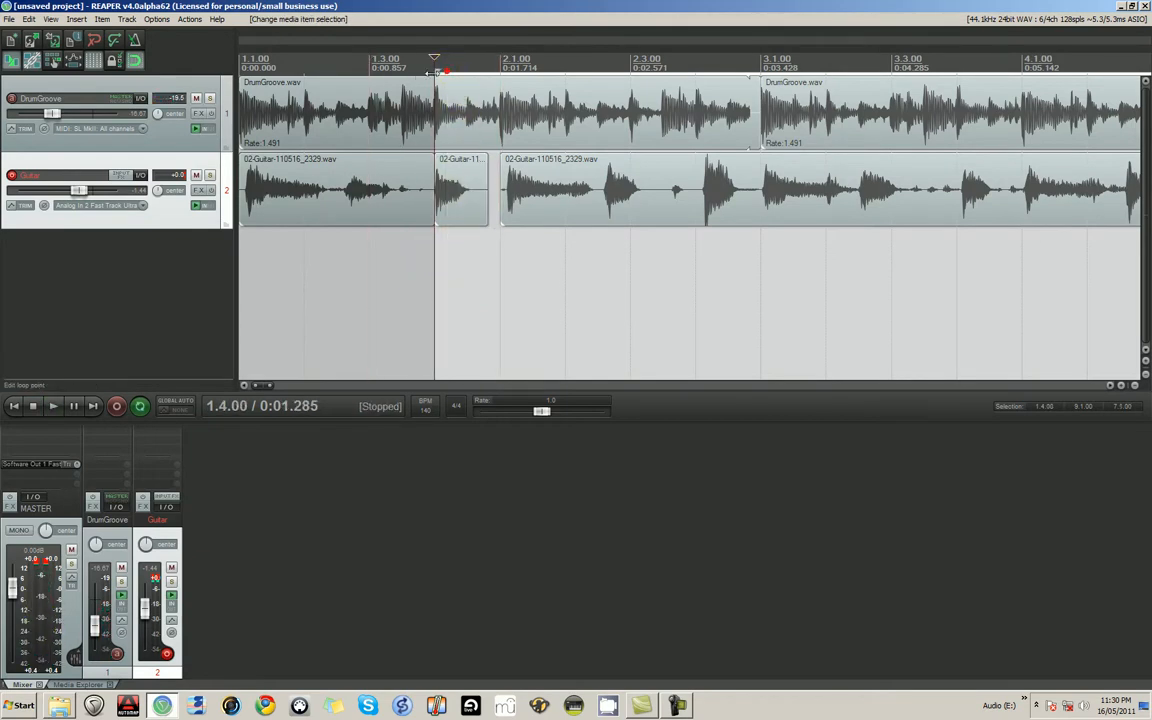
key("space")
key("space")
- Trim the start of the guitar item at 2.1.00 up to the beginning of its first note
left_click(518, 202)
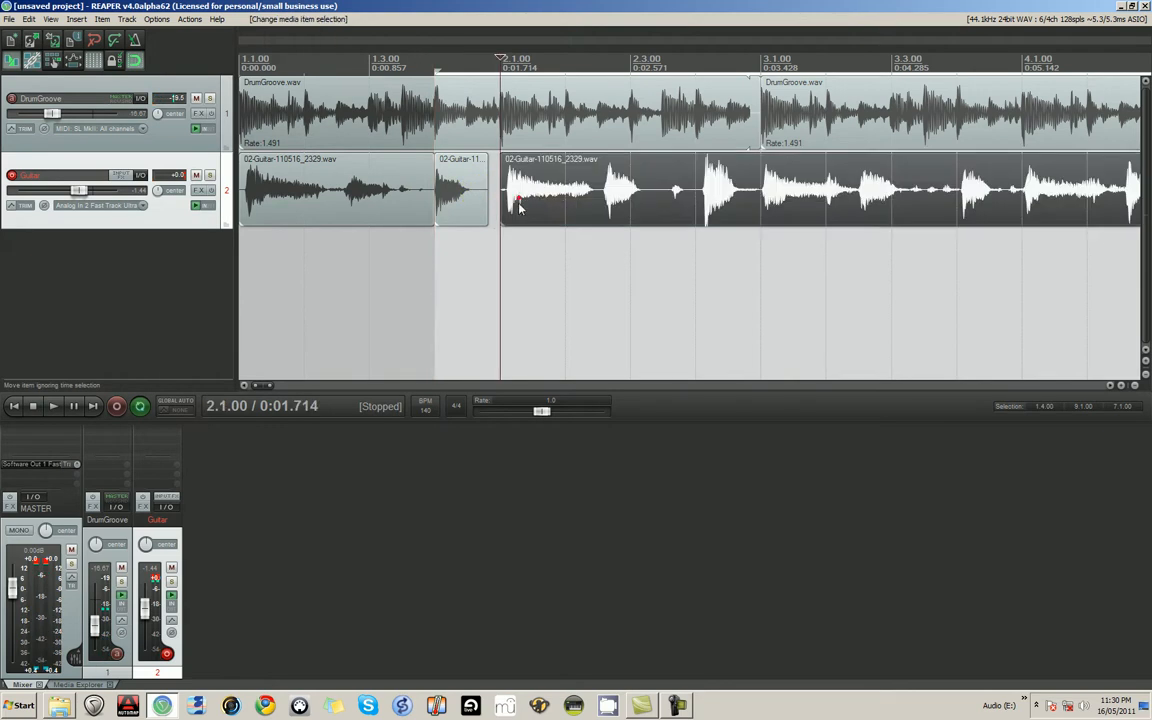
scroll(532, 229, "up", 3)
scroll(531, 229, "up", 1)
left_click_drag(694, 189, 712, 190)
left_click(985, 194)
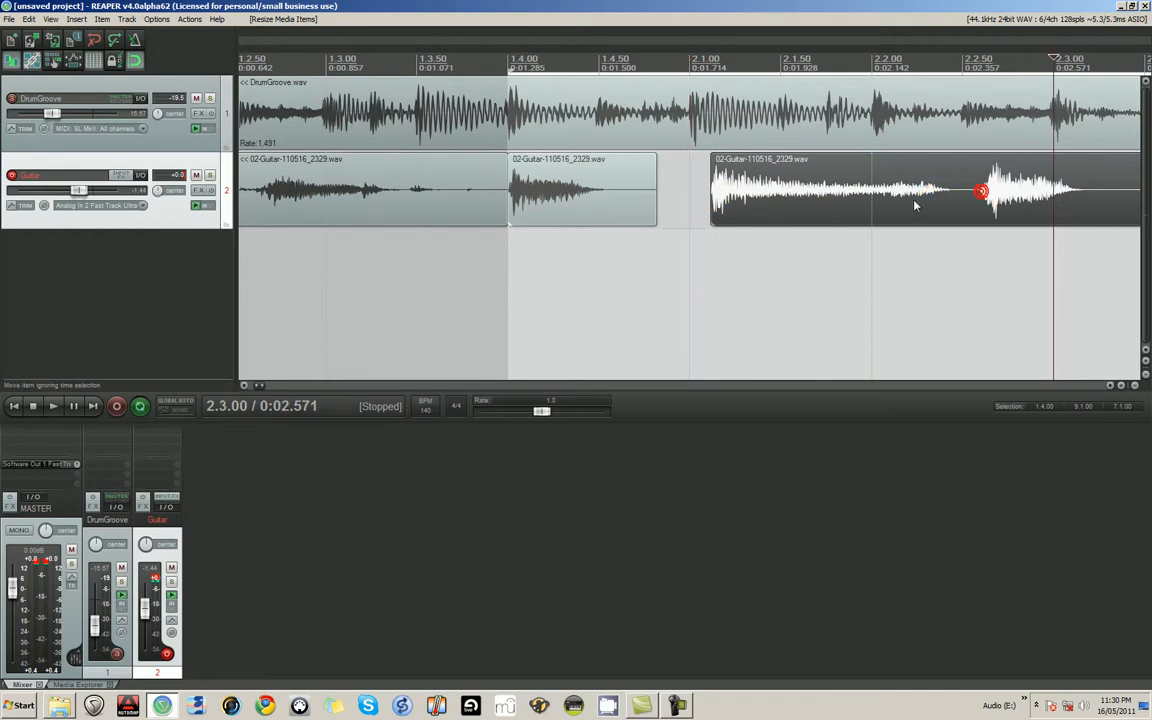
scroll(807, 241, "down", 6)
mouse_move(629, 211)
left_mouse_down()
mouse_move(640, 208)
mouse_move(631, 213)
left_mouse_up()
key("ctrl+z")
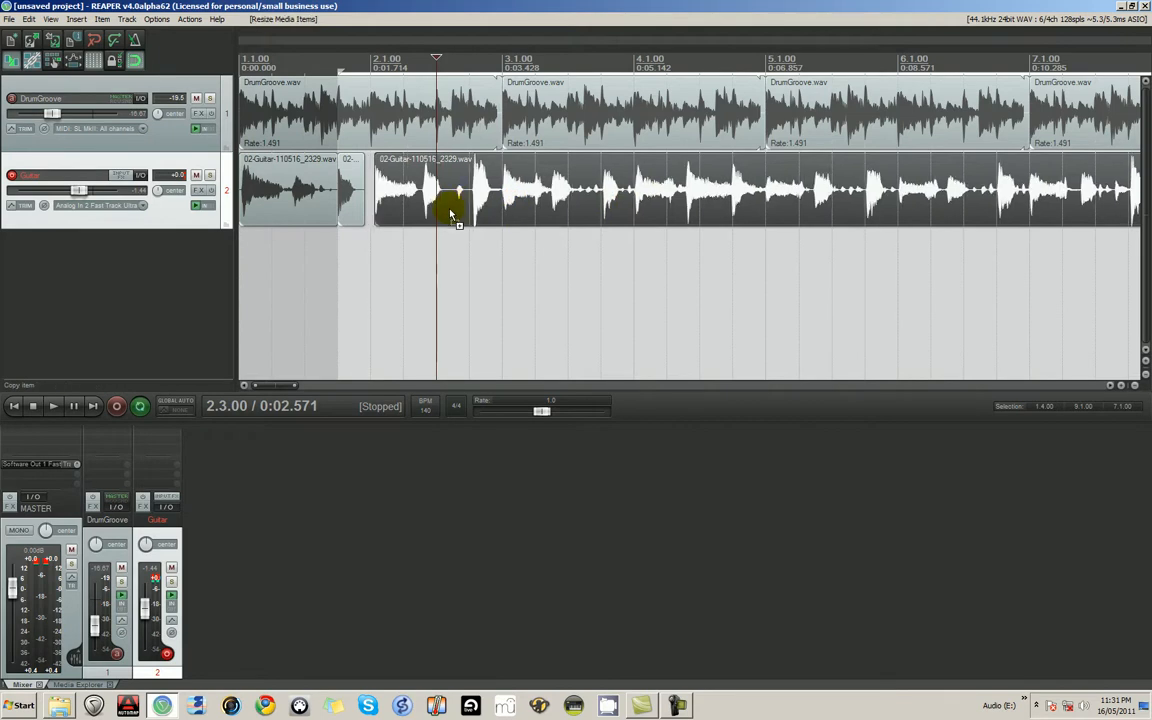
- Split the trimmed guitar item just before its second note and move the first note's piece to 2.1.00
scroll(449, 214, "up", 5)
left_click(589, 203)
left_click(602, 200)
scroll(622, 228, "up", 2)
scroll(580, 228, "down", 3)
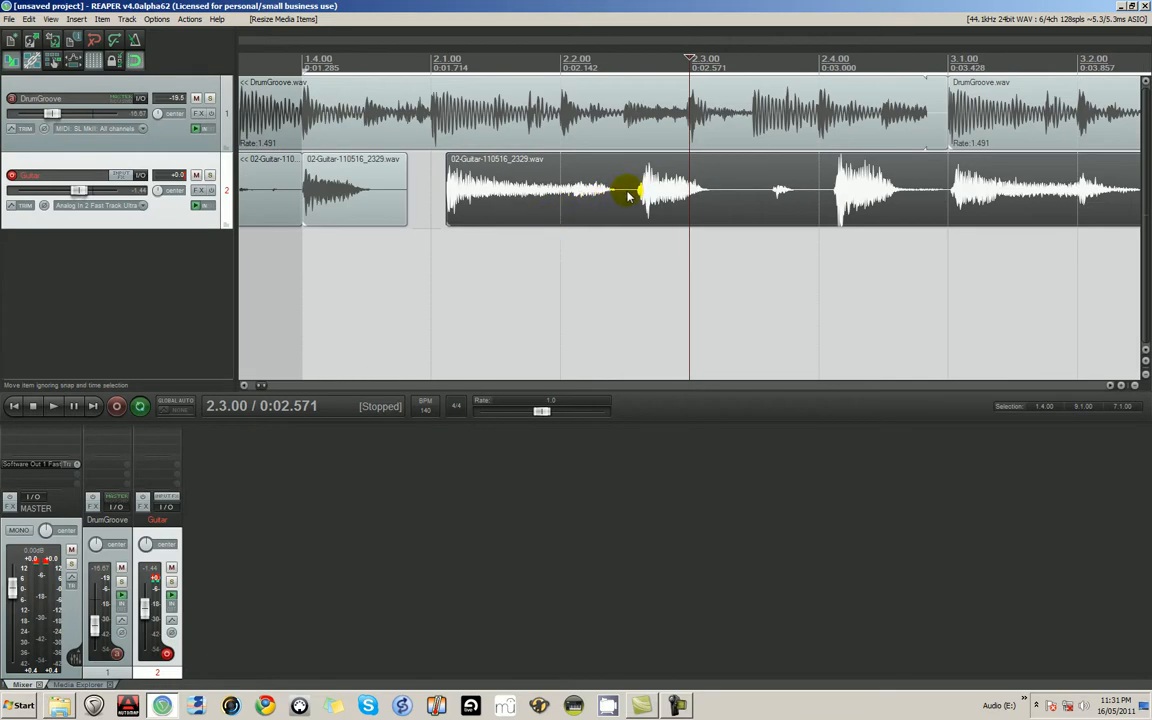
left_click(632, 200)
key("s")
left_click_drag(539, 199, 470, 205)
- Play back from 2.1.00 to check the timing of the repositioned guitar note
left_click(433, 193)
key("space")
key("space")
key("space")
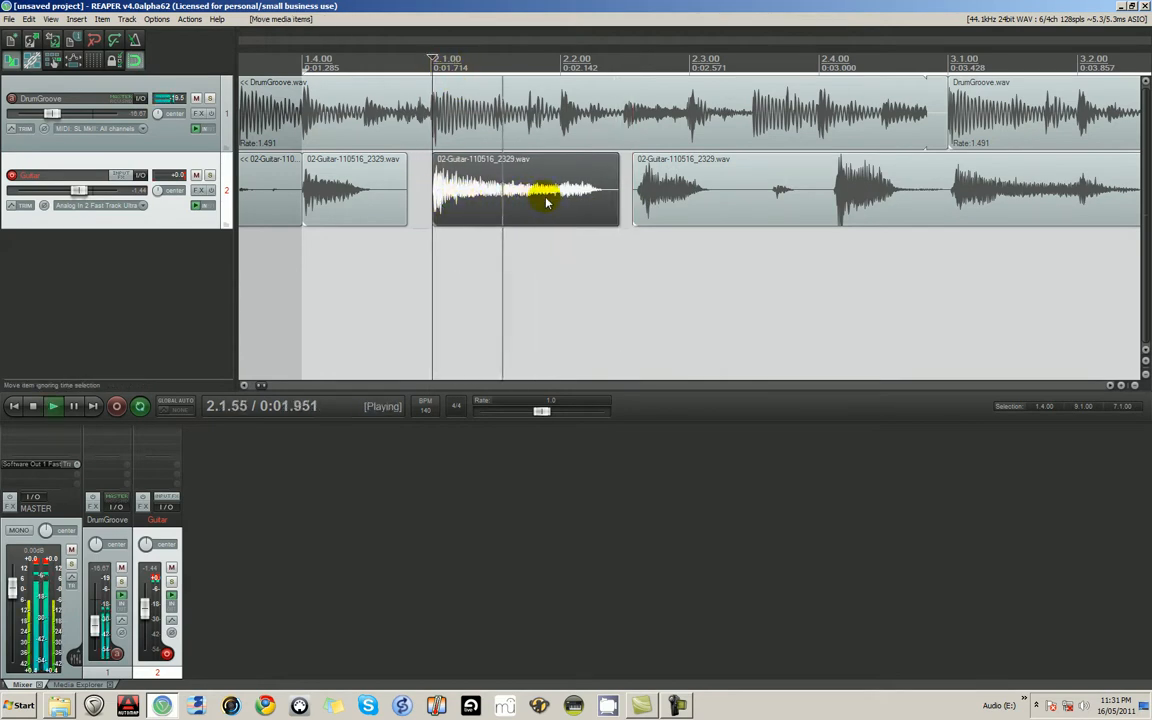
key("space")
key("space")
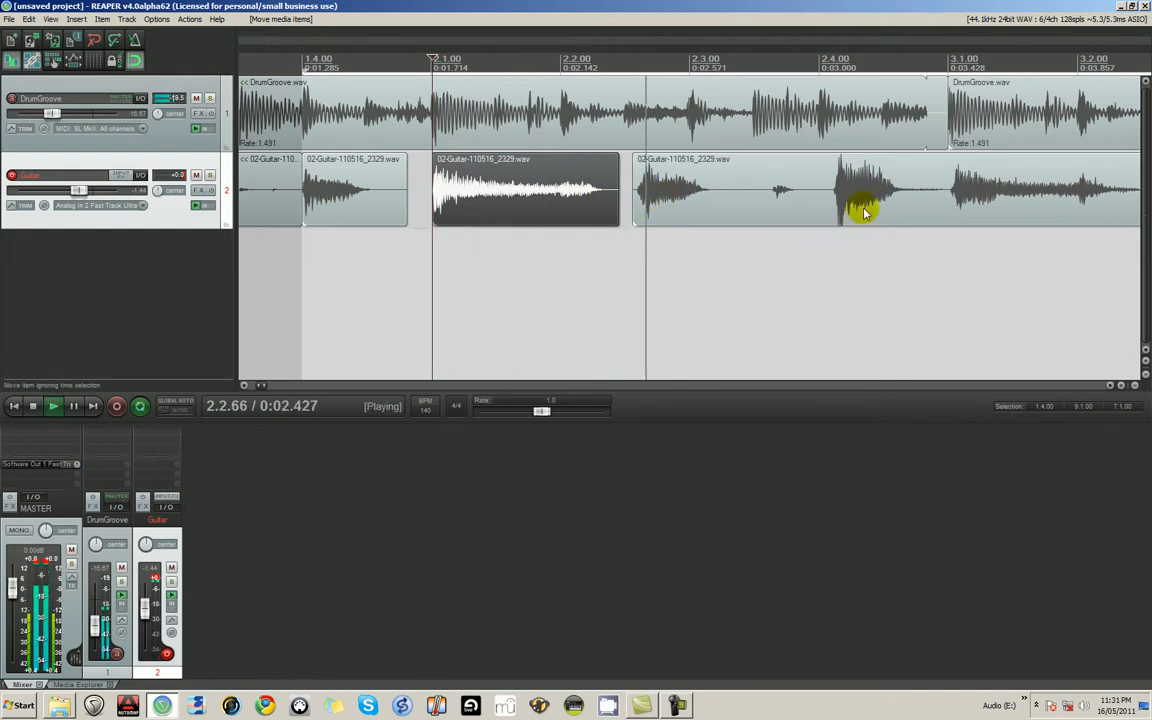
key("space")
- Isolate the guitar note near 2.4.00 by splitting before and after it, and move its piece to 2.4.00
left_click(838, 186)
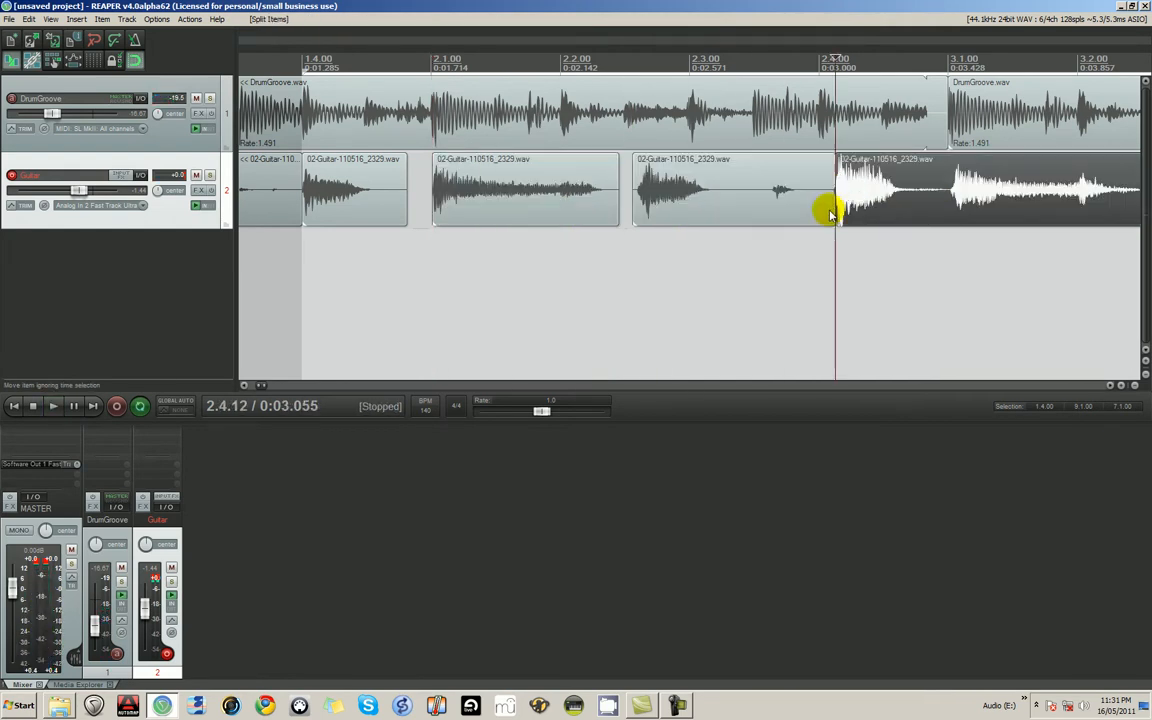
key("s")
mouse_move(834, 193)
left_mouse_down()
mouse_move(814, 195)
mouse_move(857, 197)
mouse_move(843, 198)
left_mouse_up()
left_click(848, 197)
left_click(914, 199)
key("s")
- Play back from just before 2.4.00 and again from about 3.1.00 to check the guitar's timing against the drums
left_click(803, 250)
key("space")
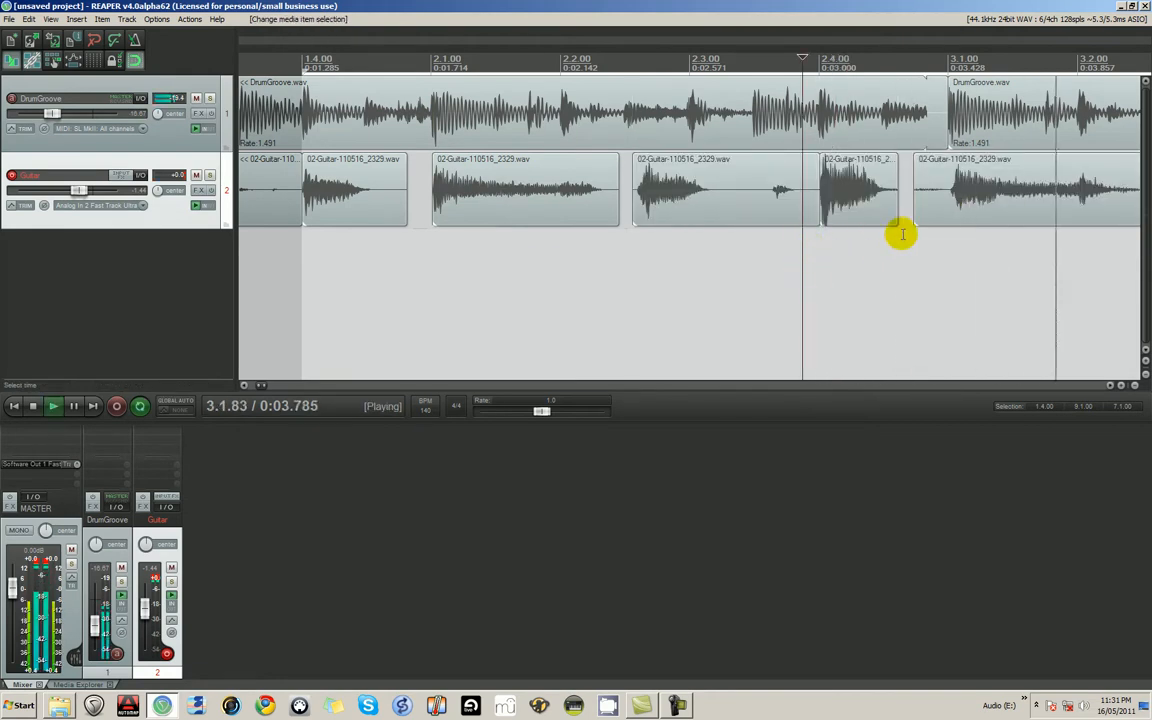
key("space")
left_click(955, 188)
scroll(897, 225, "down", 5)
key("space")
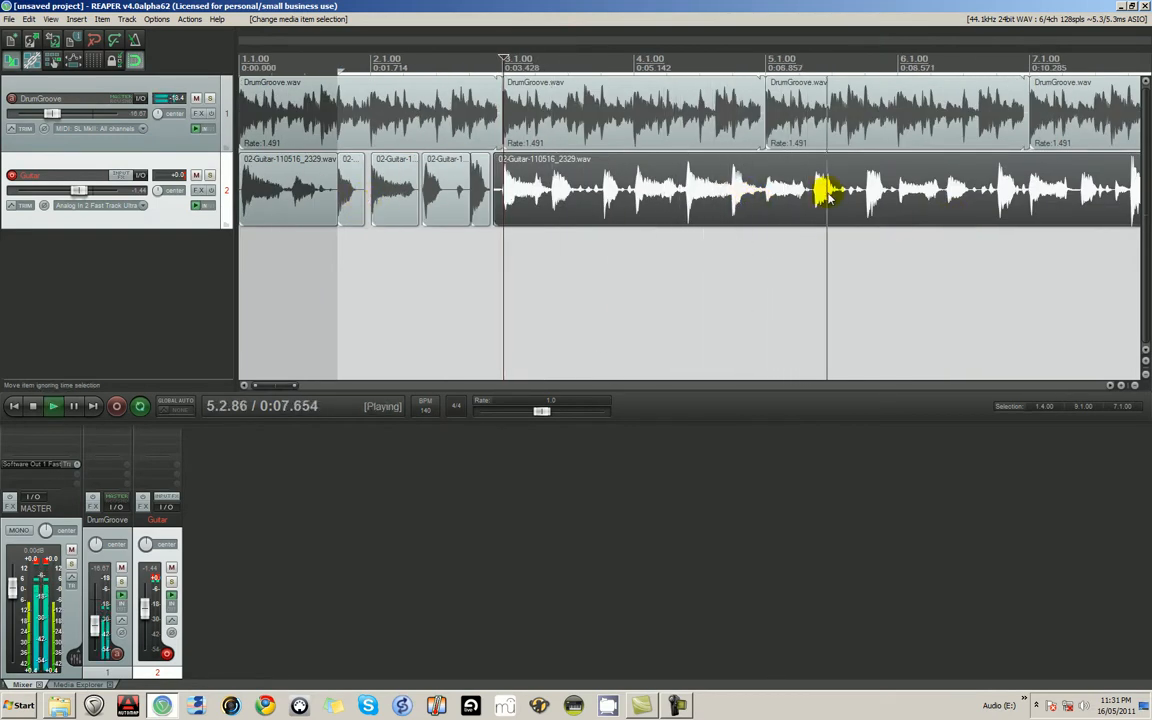
scroll(896, 211, "down", 4)
key("space")
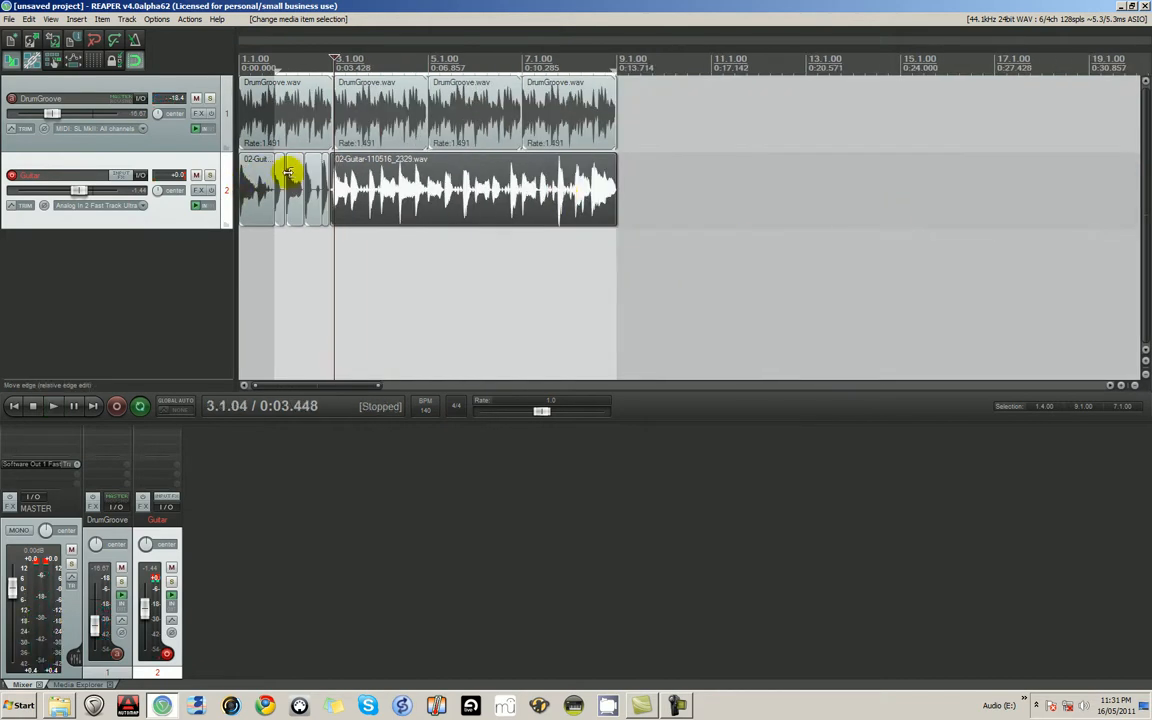
- Group all the items on the Guitar track so they move together
scroll(301, 181, "up", 5)
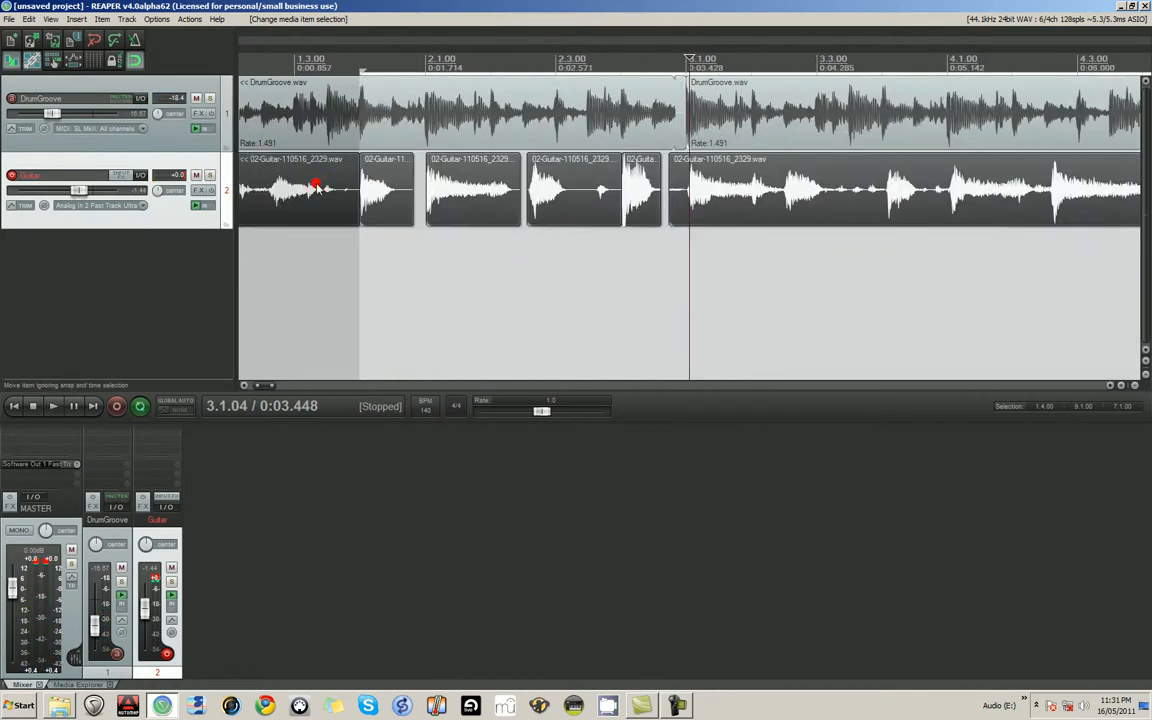
key("g")
scroll(442, 185, "down", 4)
mouse_move(463, 193)
left_mouse_down()
mouse_move(479, 200)
mouse_move(420, 204)
mouse_move(533, 207)
mouse_move(472, 200)
left_mouse_up()
scroll(412, 198, "up", 3)
scroll(411, 198, "up", 2)
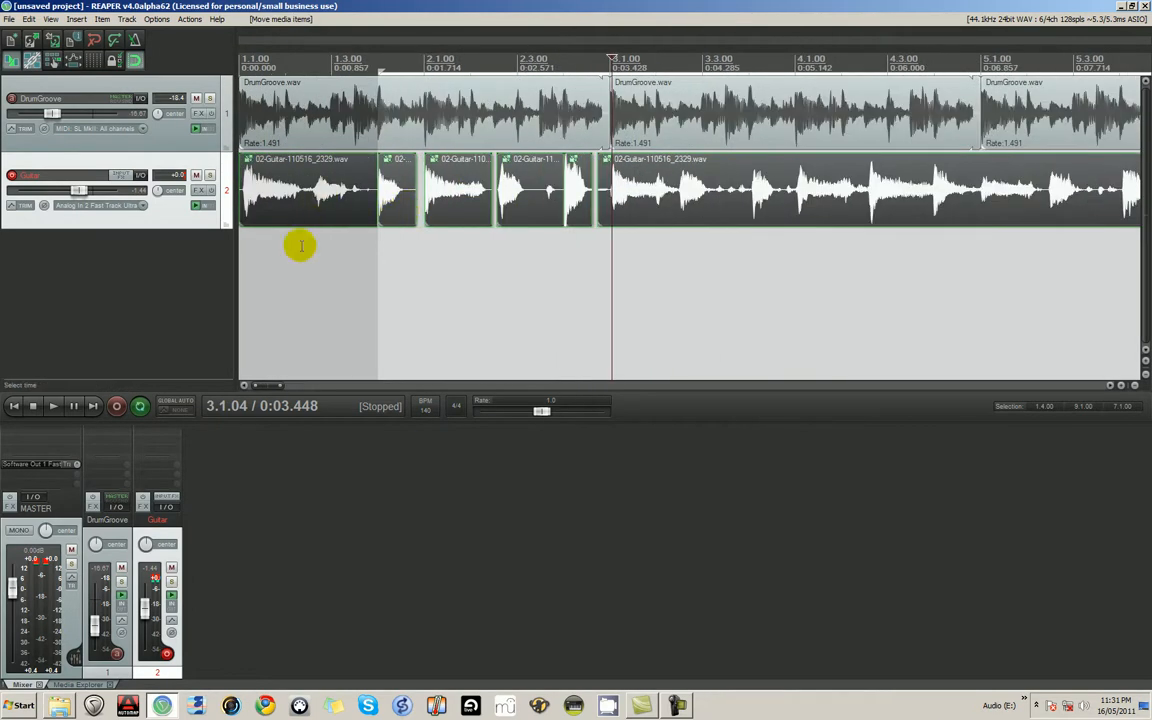
- Split the first guitar item at the end and the start of its first note and delete the lead-in piece
left_click(246, 205)
scroll(400, 210, "up", 5)
left_click(581, 200)
key("s")
left_click(262, 194)
key("s")
left_click(245, 190)
key("Delete")
- Move the first guitar note's piece to 1.1.00 and play back from there to check its timing
left_click(329, 190)
left_click_drag(318, 188, 245, 193)
key("space")
scroll(555, 229, "down", 4)
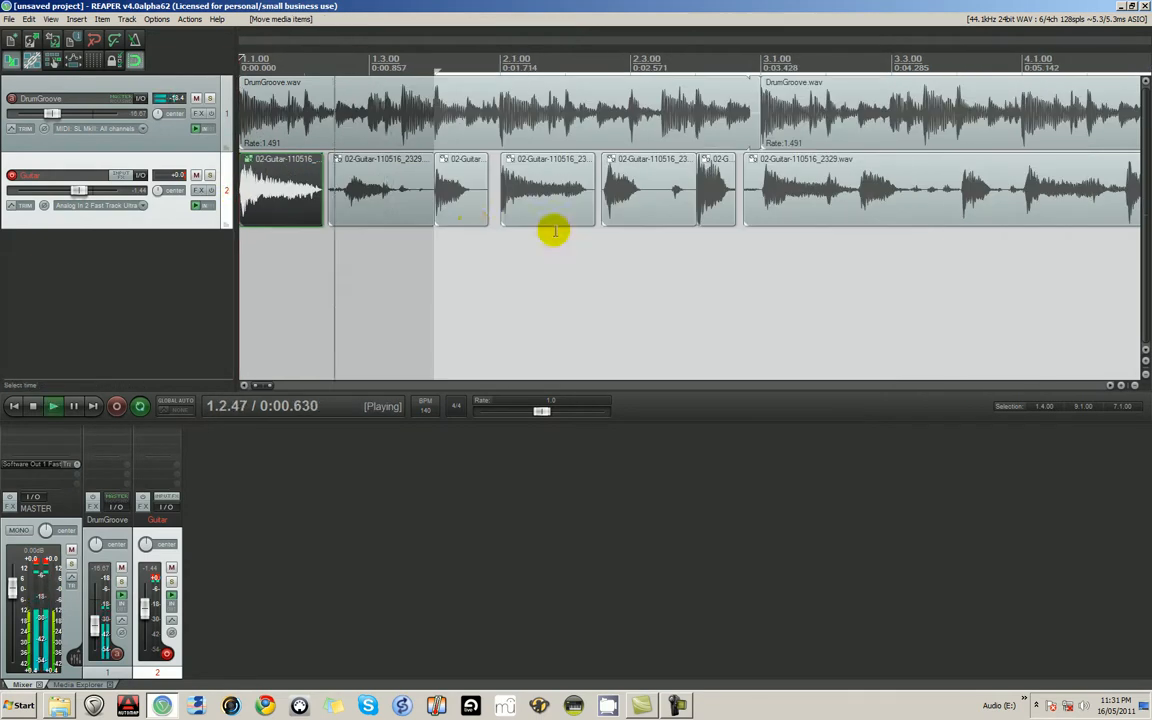
scroll(535, 219, "down", 3)
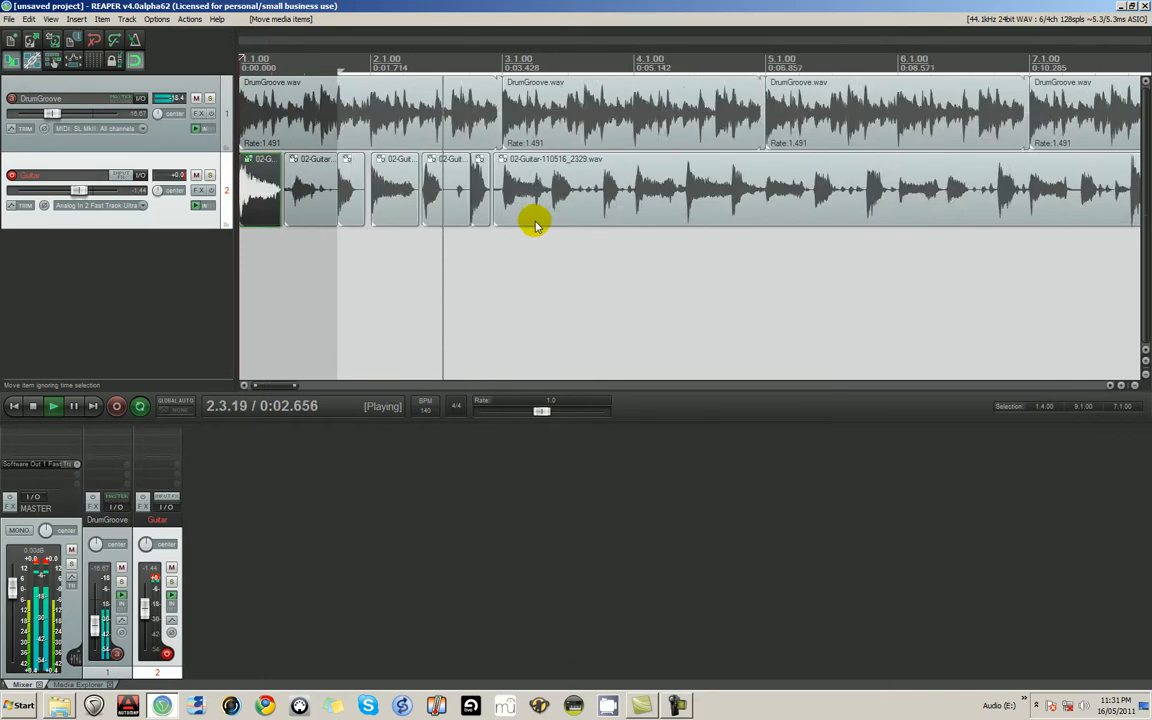
scroll(485, 217, "up", 4)
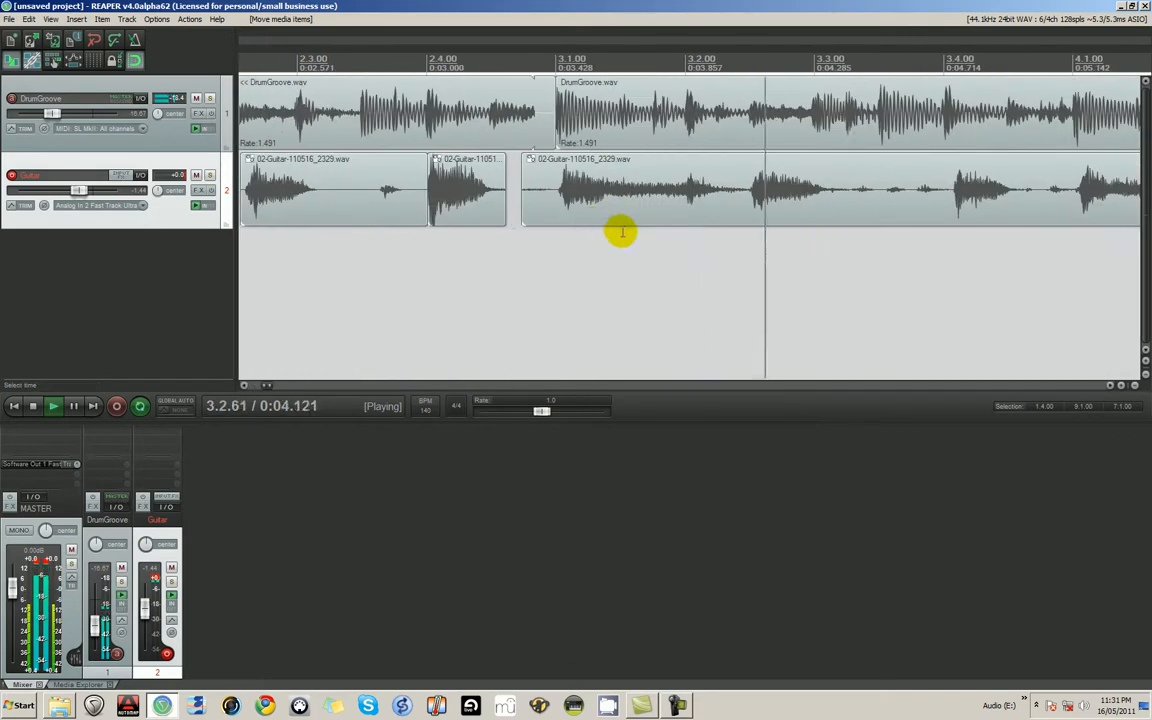
key("space")
- Nudge the grouped guitar items slightly earlier and turn on the grid lines in the arrangement
left_click(451, 196)
left_click_drag(440, 188, 446, 197)
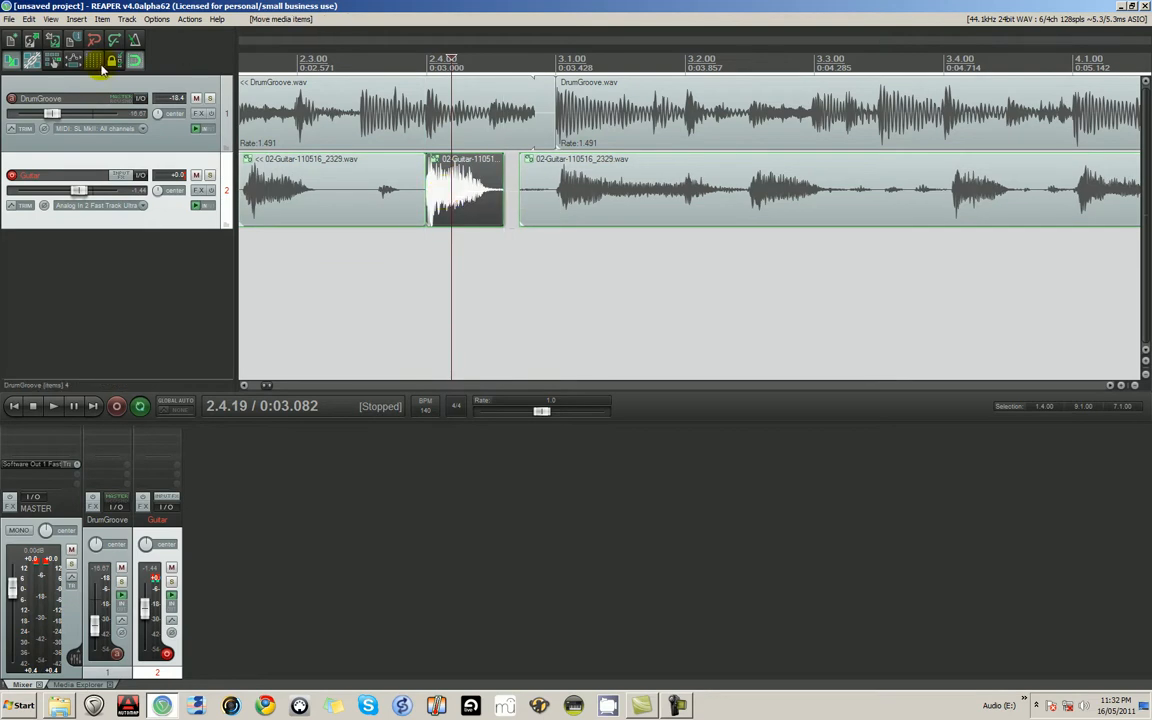
scroll(509, 237, "down", 5)
- Play the project from 1.1.00 and raise the DrumGroove track's volume to about -2.15 dB
left_click(244, 190)
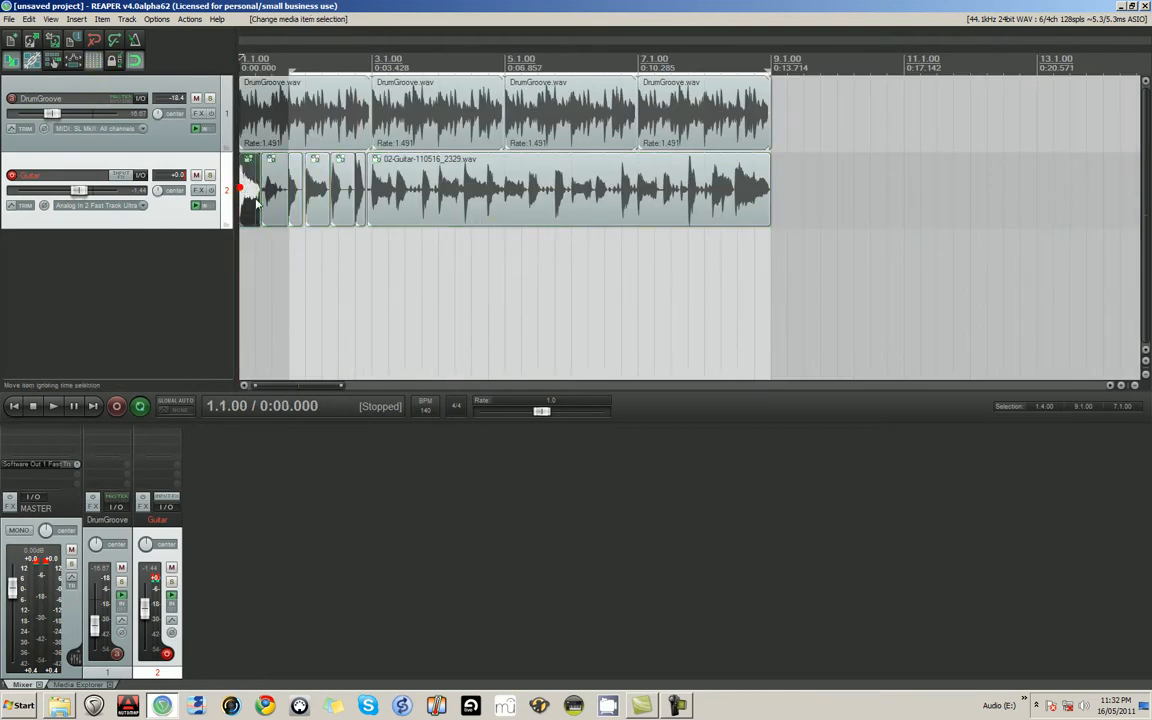
key("space")
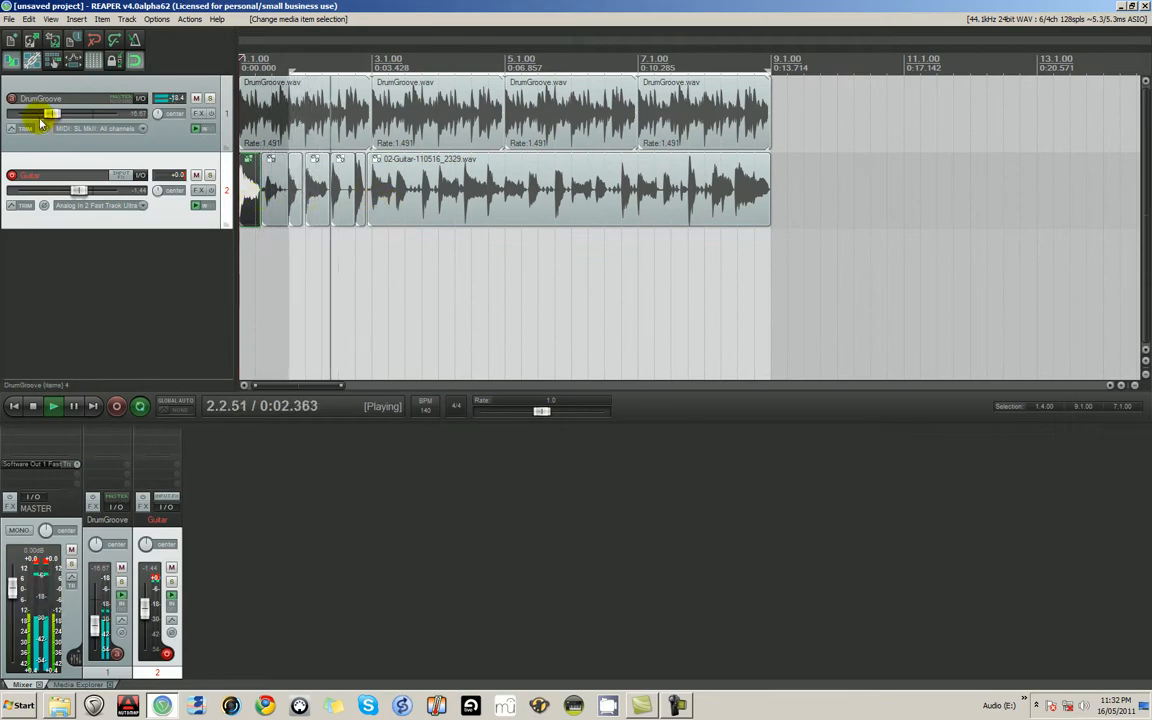
left_click_drag(49, 112, 78, 127)
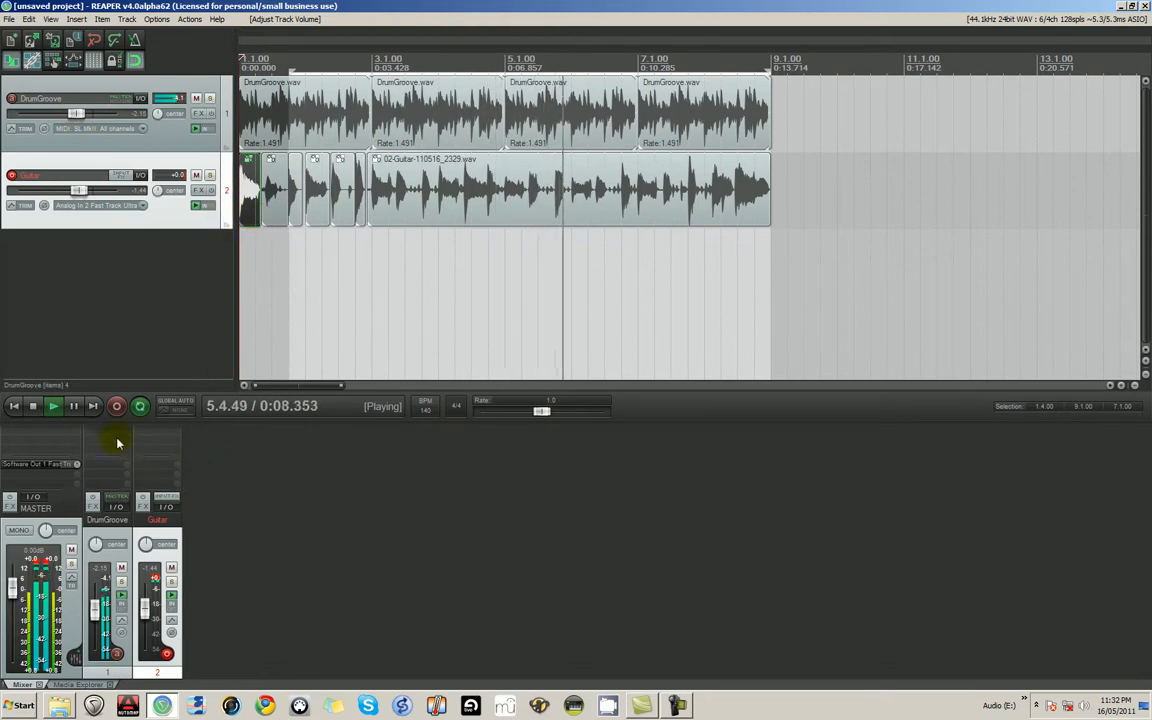
left_click(35, 408)
- Extend the time selection back to 1.1.00 and disarm the Guitar track for recording
left_click_drag(288, 68, 240, 68)
left_click(52, 277)
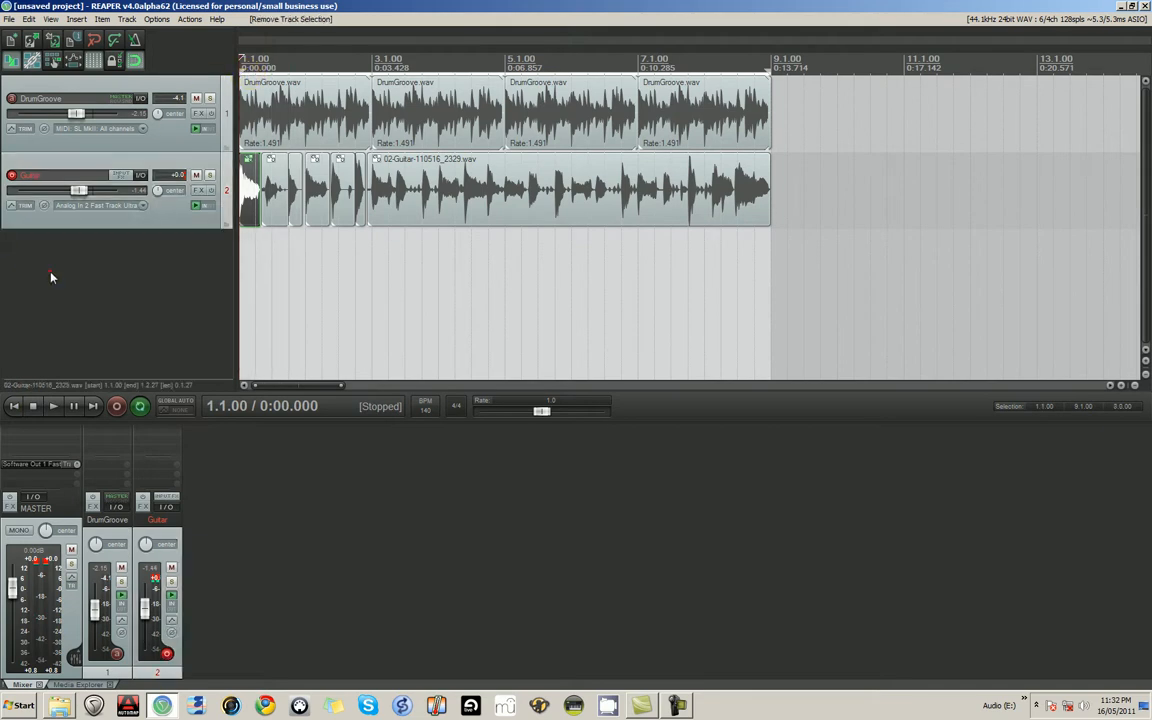
left_click(12, 177)
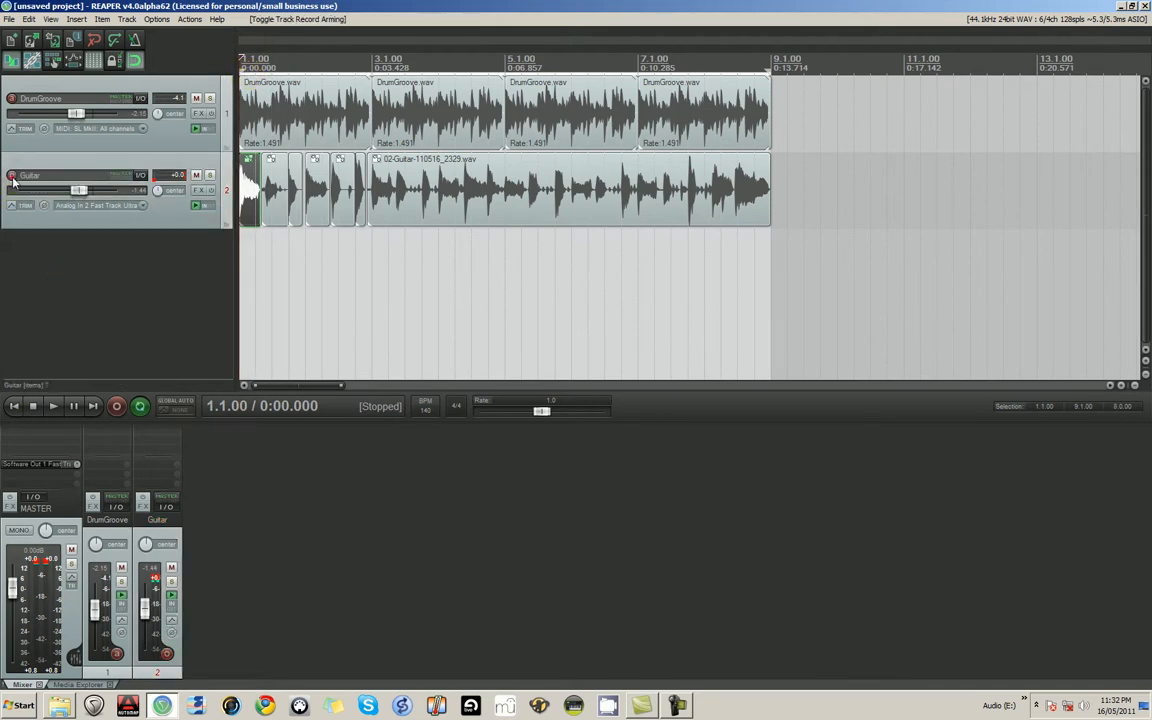
- Add a third track below Guitar and enlarge the arrangement area and the new track's height
double_click(77, 245)
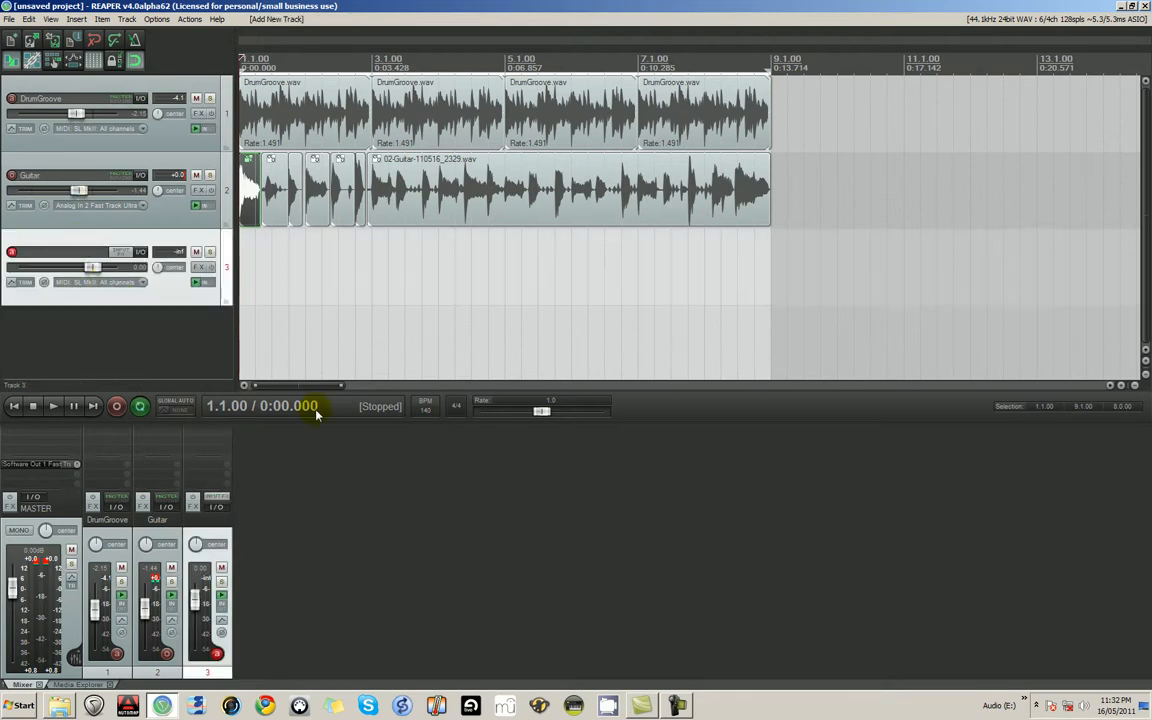
left_click_drag(385, 423, 391, 510)
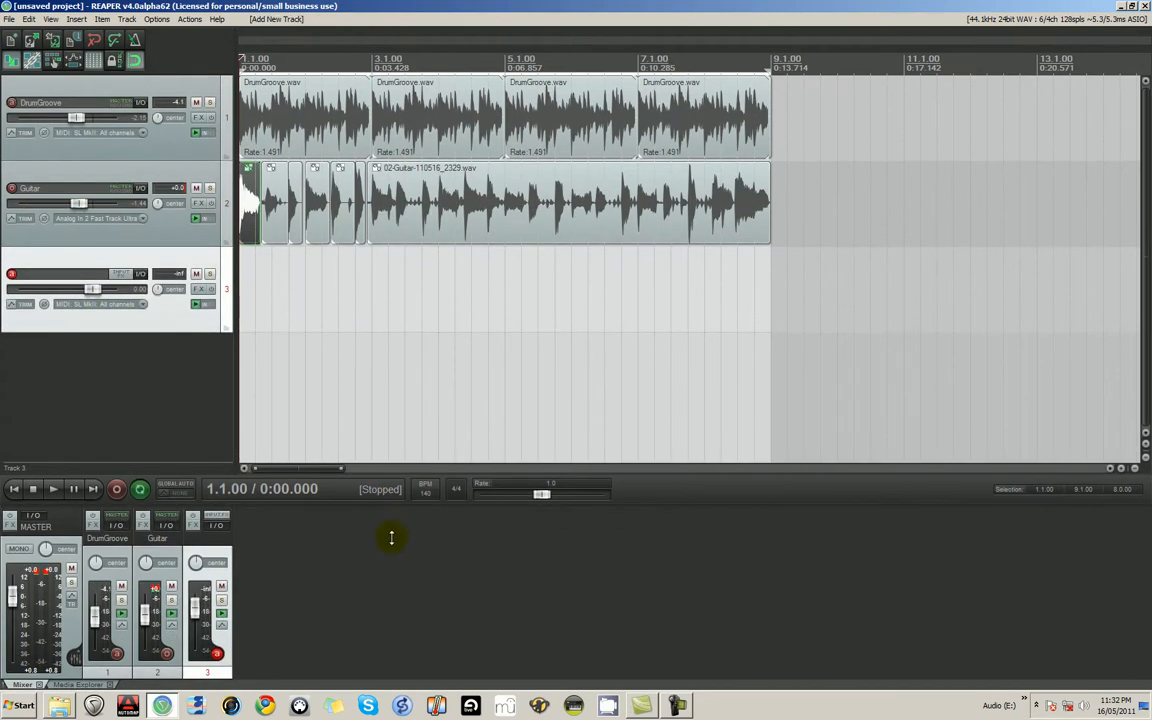
left_click_drag(182, 331, 183, 373)
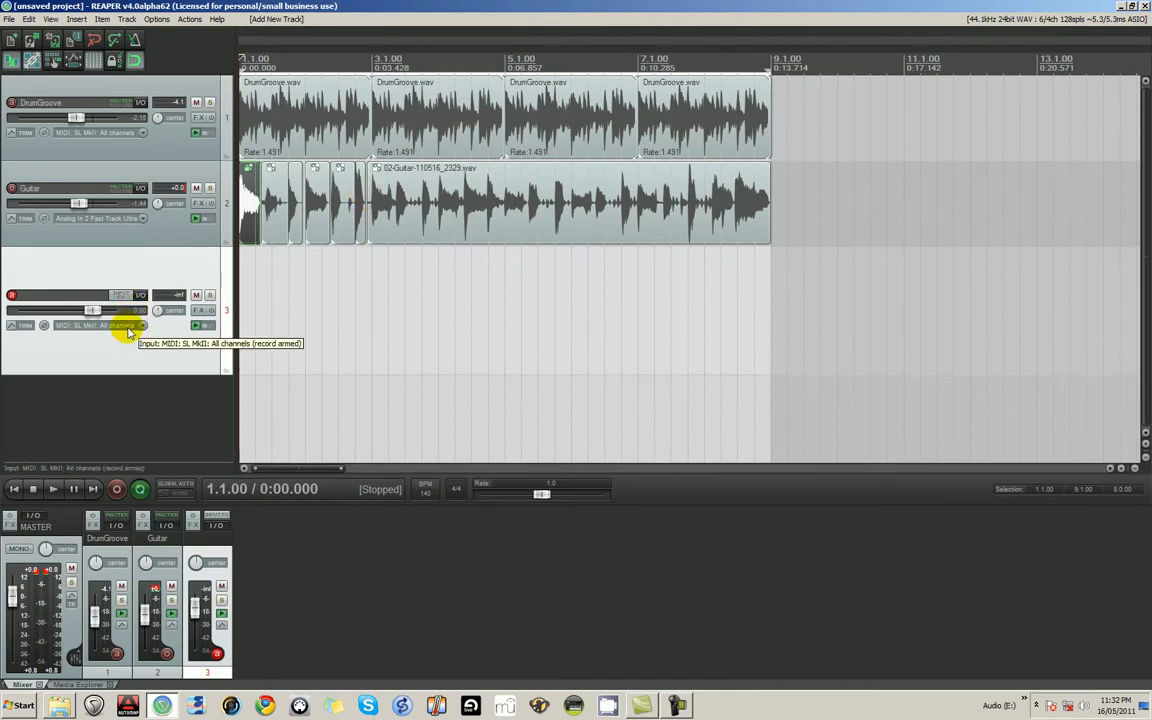
- Set Track 3's input to the Virtual MIDI keyboard on all channels
left_click(69, 328)
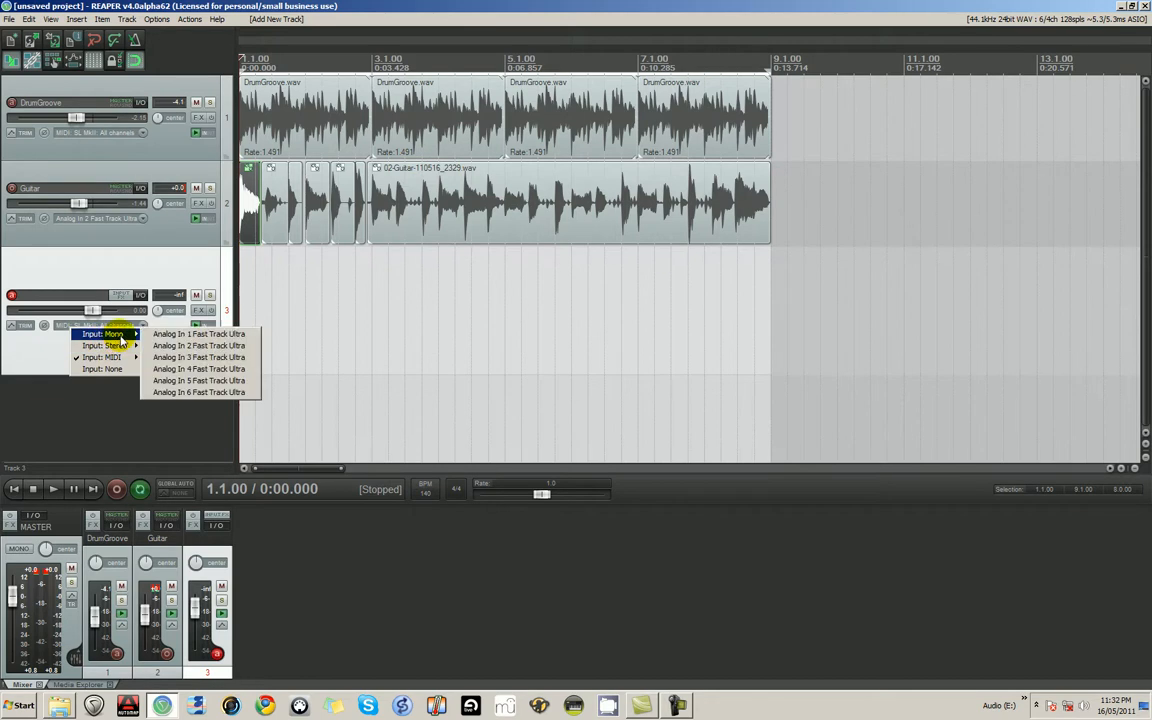
mouse_move(146, 360)
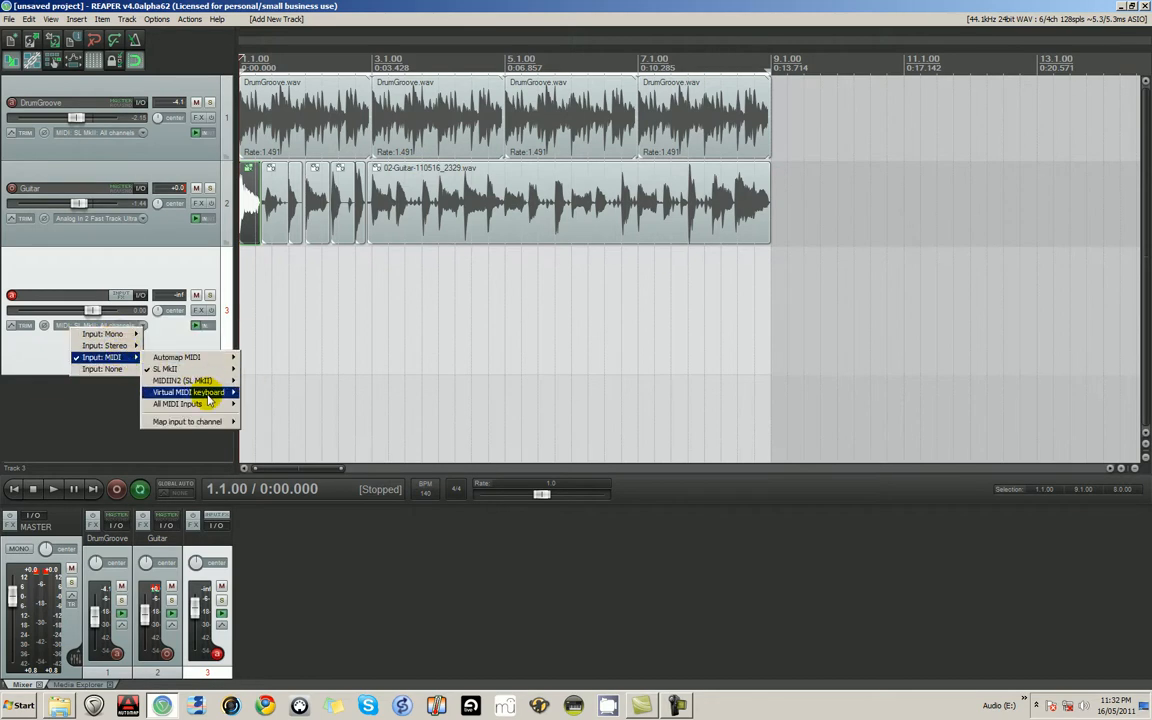
mouse_move(225, 392)
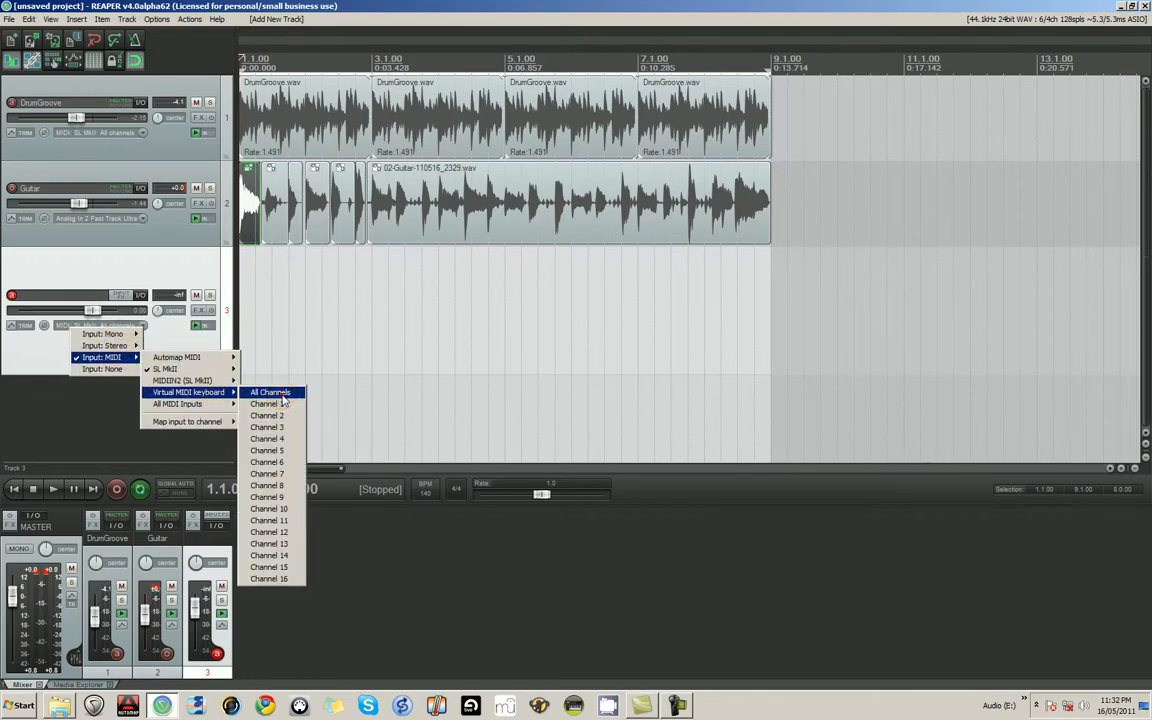
left_click(280, 392)
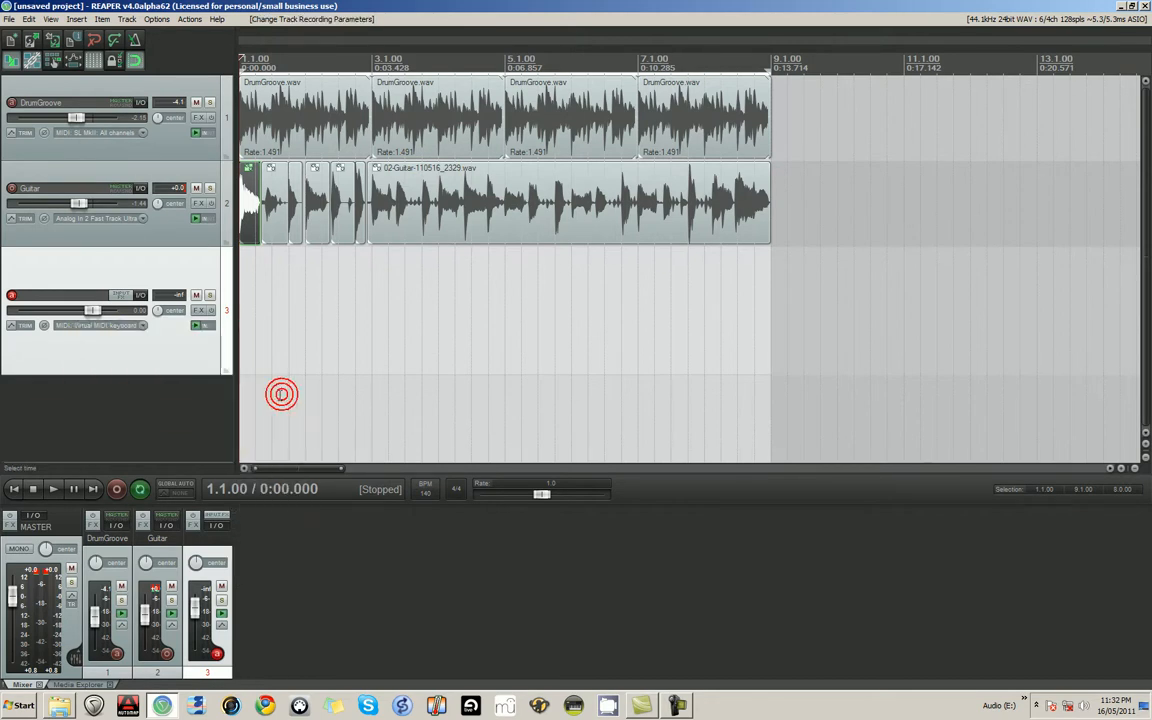
- Show the Virtual MIDI Keyboard and dock it in the docker
left_click(52, 19)
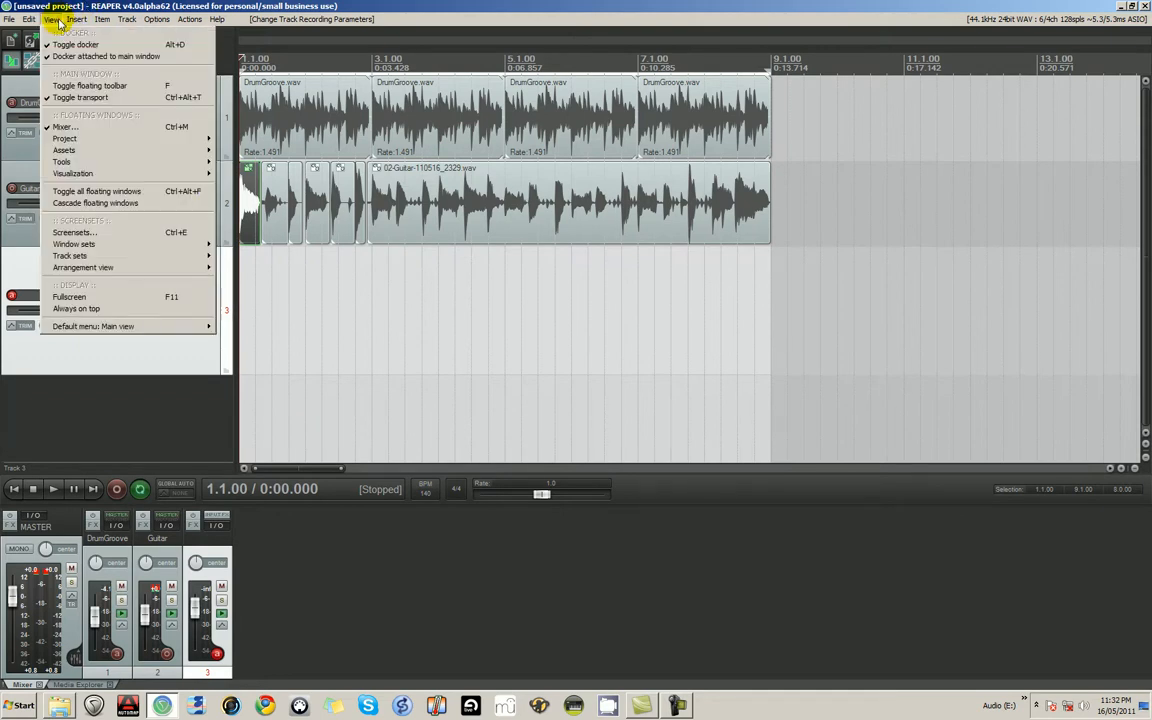
mouse_move(186, 326)
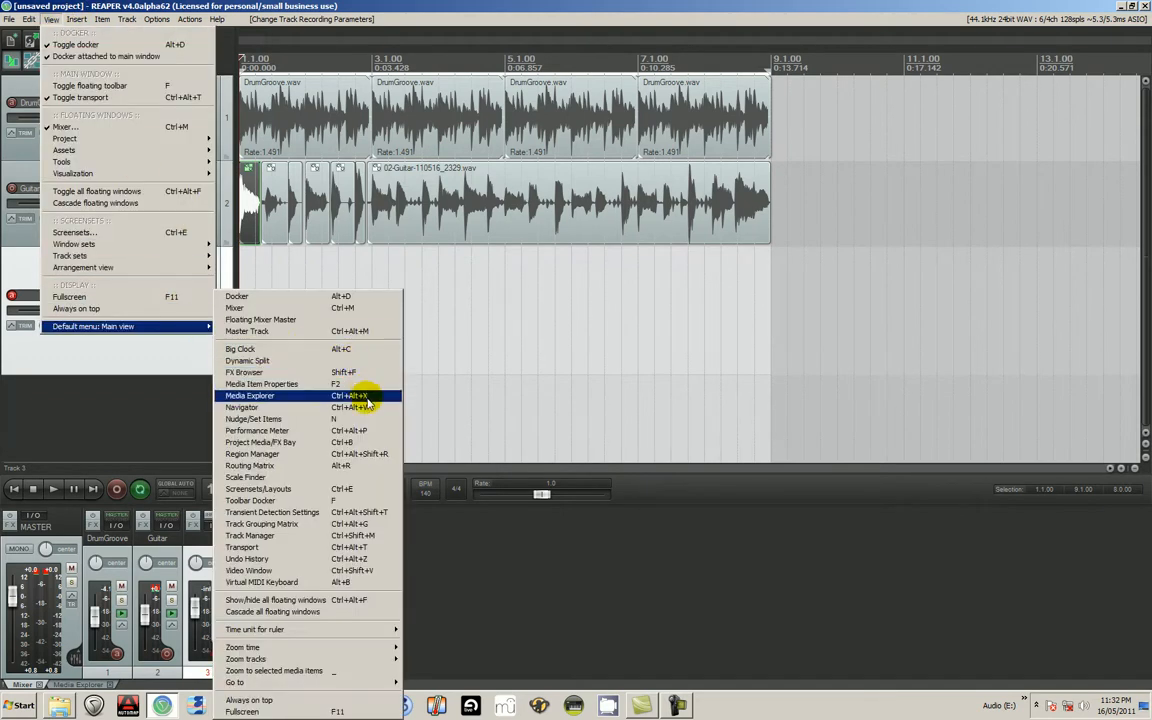
left_click(352, 590)
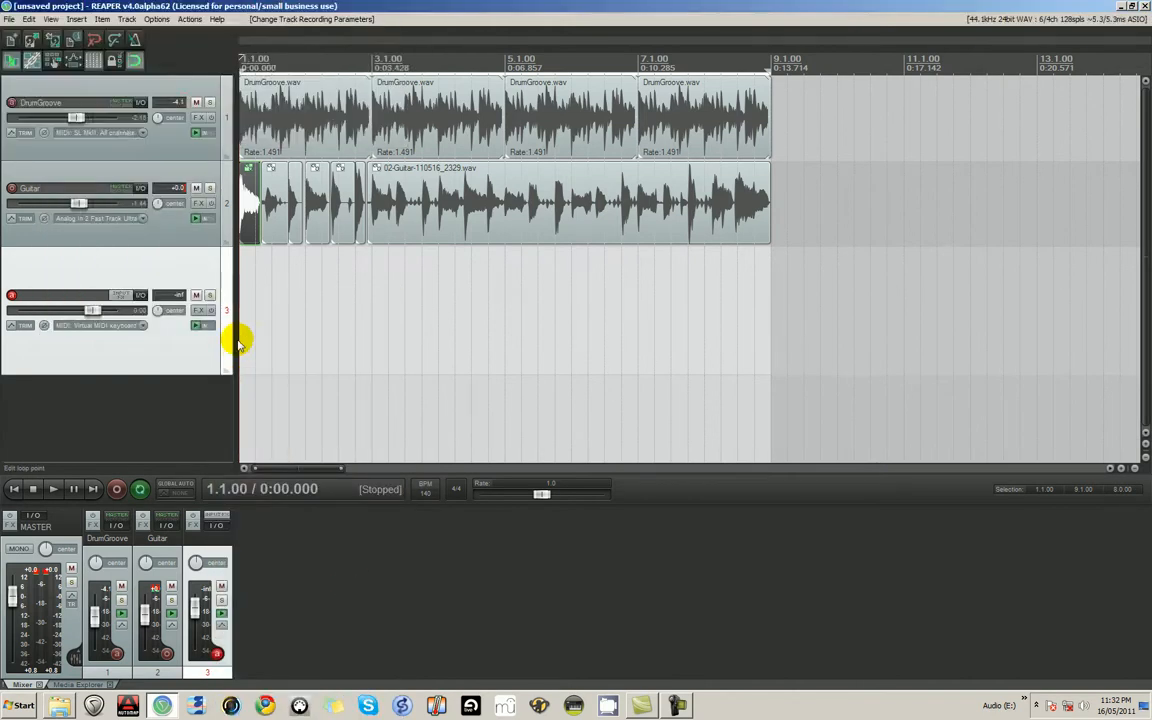
left_click_drag(137, 41, 487, 530)
right_click(487, 530)
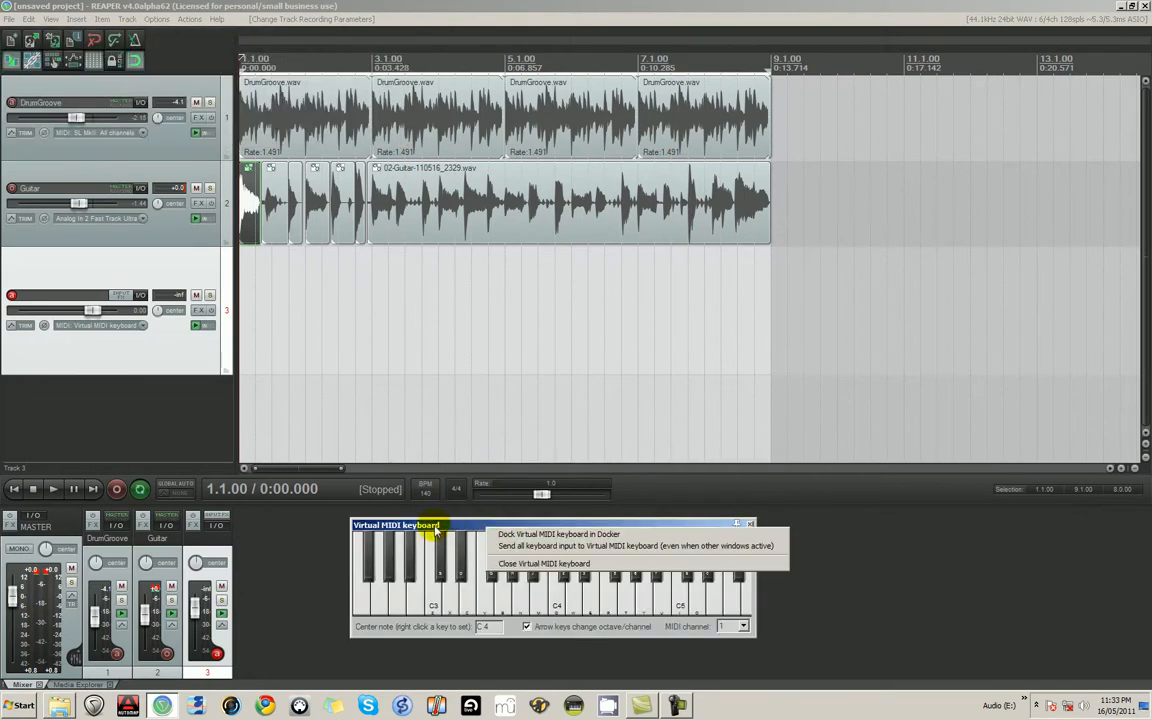
right_click(368, 528)
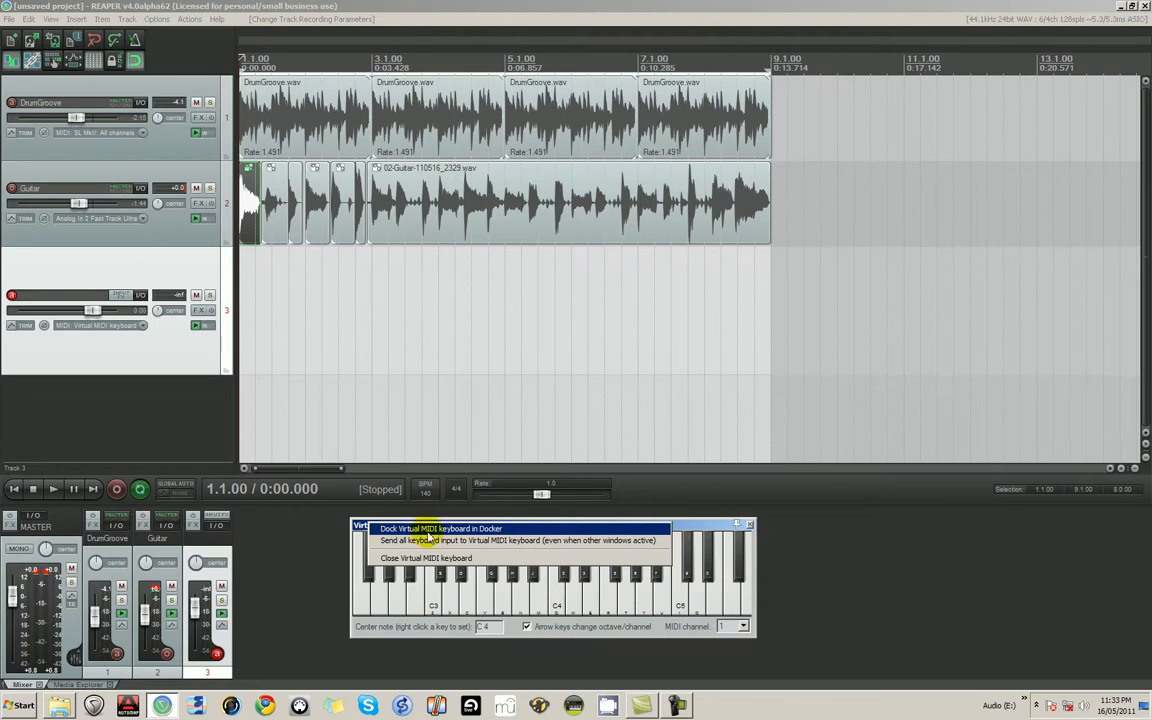
left_click(491, 529)
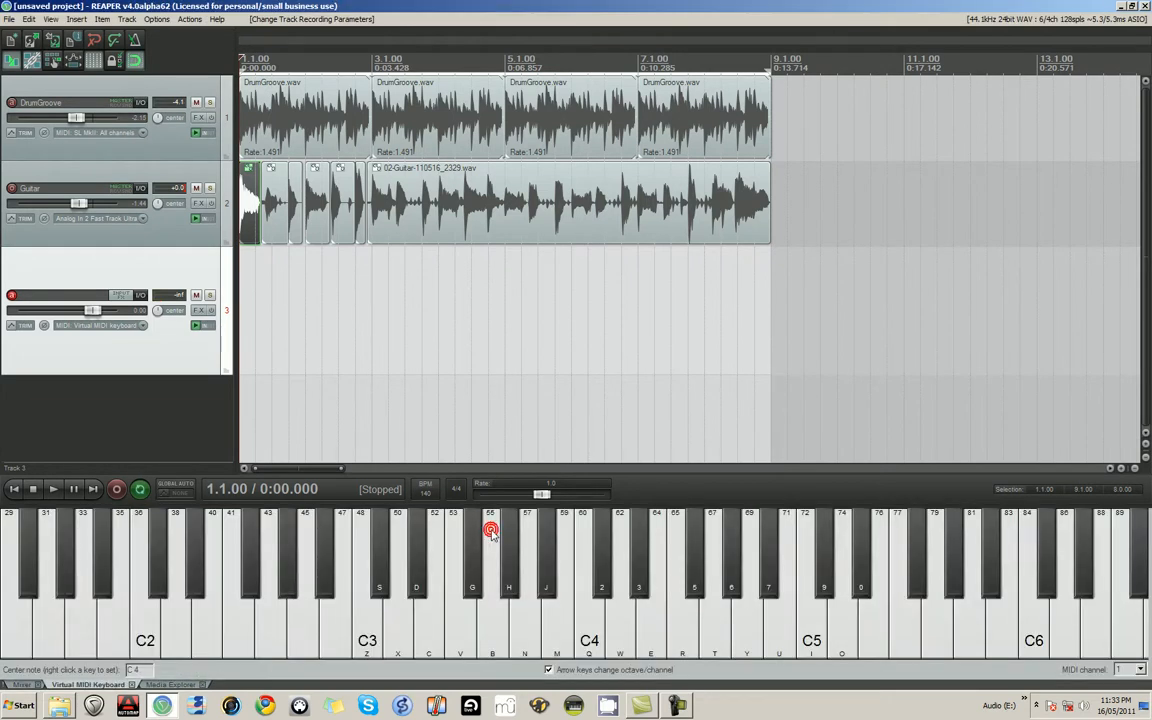
- Play test notes across the on-screen piano keys of the virtual MIDI keyboard, between C3 and C5
left_click(404, 641)
left_click(493, 638)
left_click(517, 635)
left_click(548, 643)
left_click(658, 632)
left_click(707, 638)
left_click(764, 629)
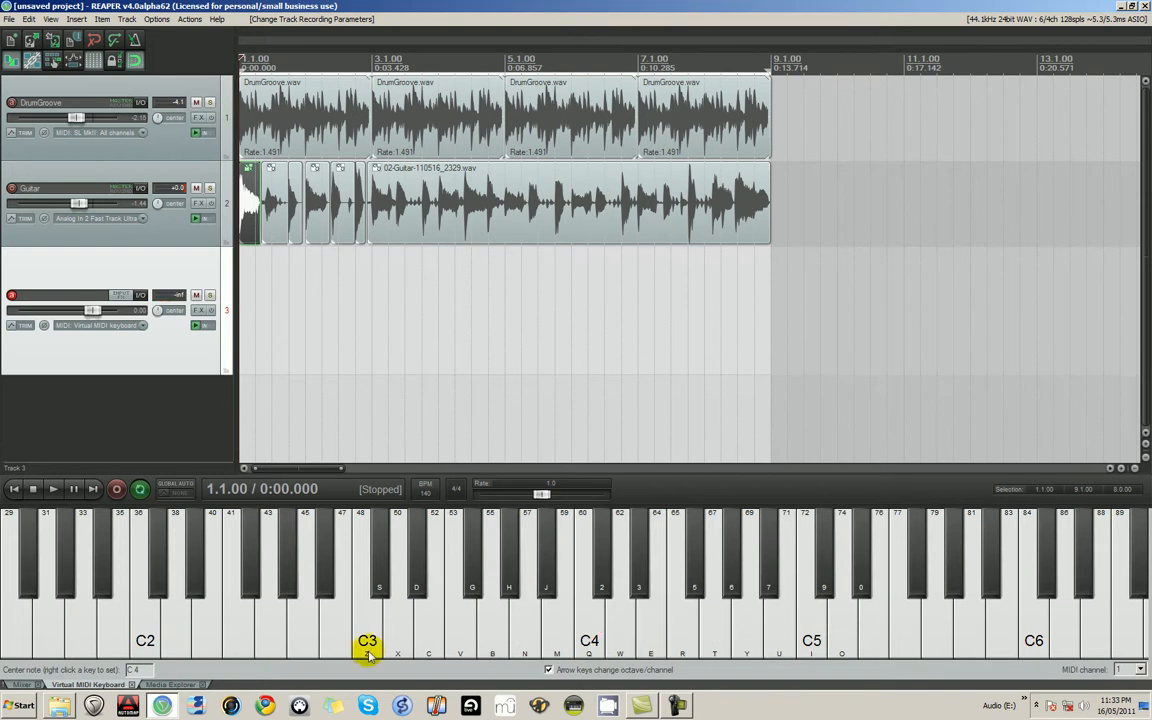
left_click(455, 652)
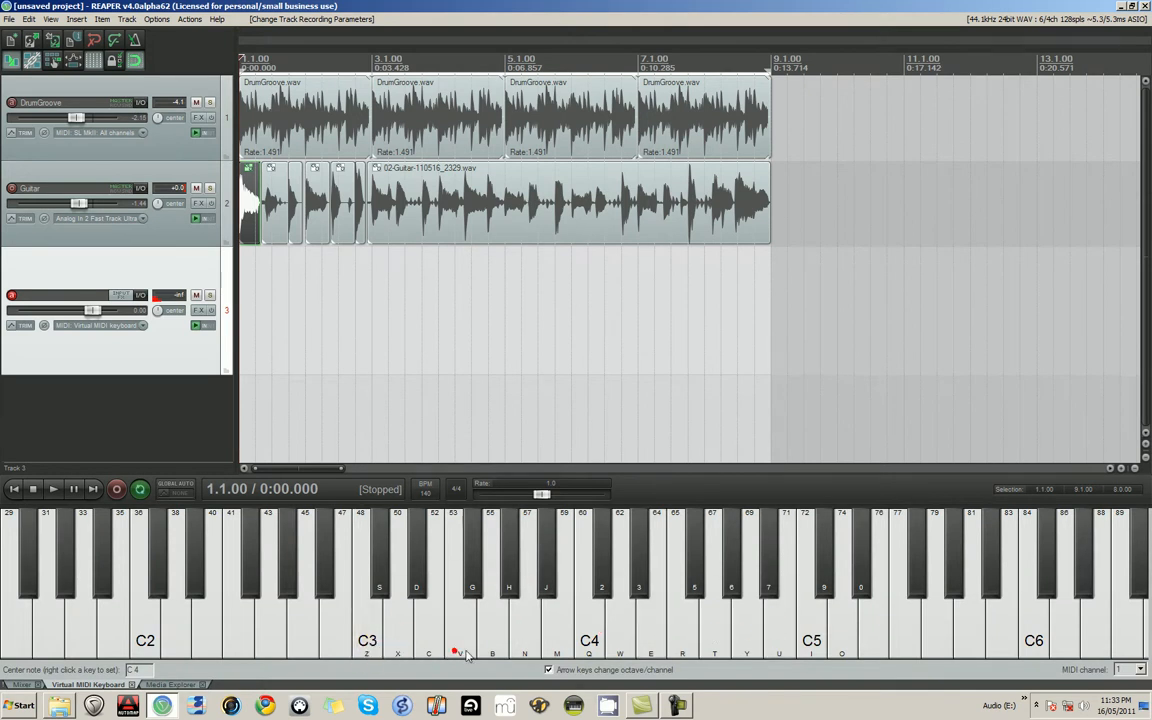
left_click(586, 650)
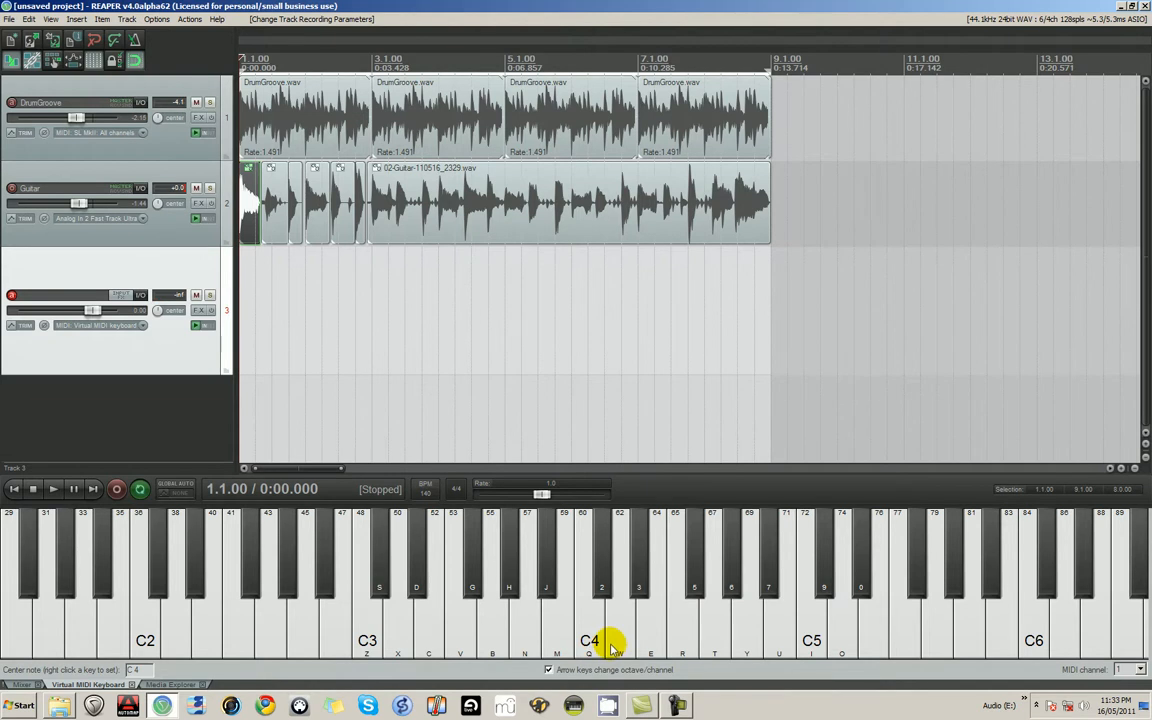
- Play the virtual keyboard from the computer keyboard, descending from F3 to C3 and alternating between F3 and C3
key("v")
key("c")
key("x")
key("z")
key("v")
key("c")
key("x")
key("z")
key("v")
key("c")
key("x")
key("z")
key("v")
key("c")
key("x")
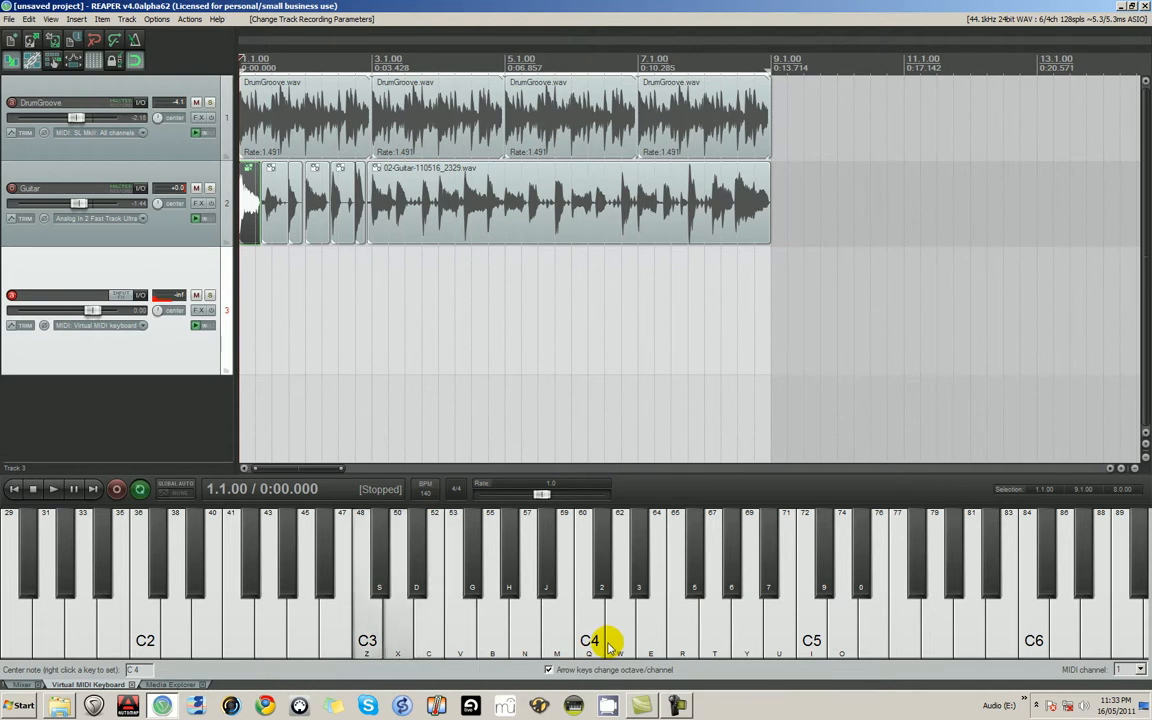
key("v")
key("z")
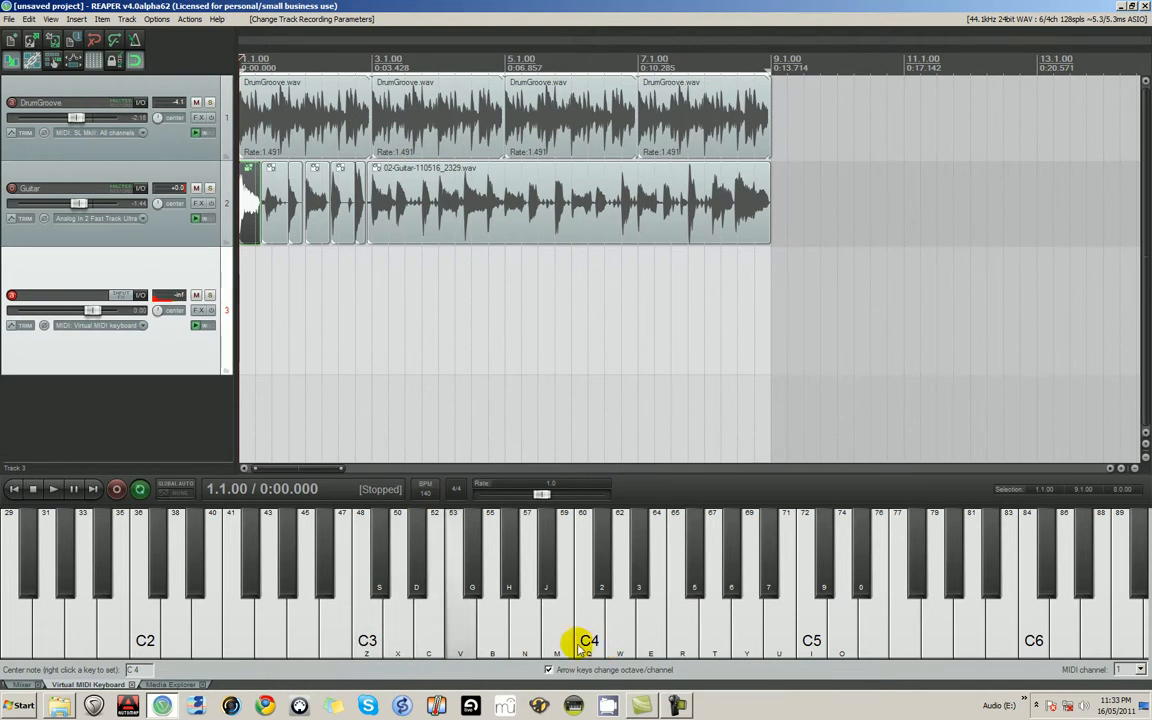
key("z")
key("v")
key("z")
key("v")
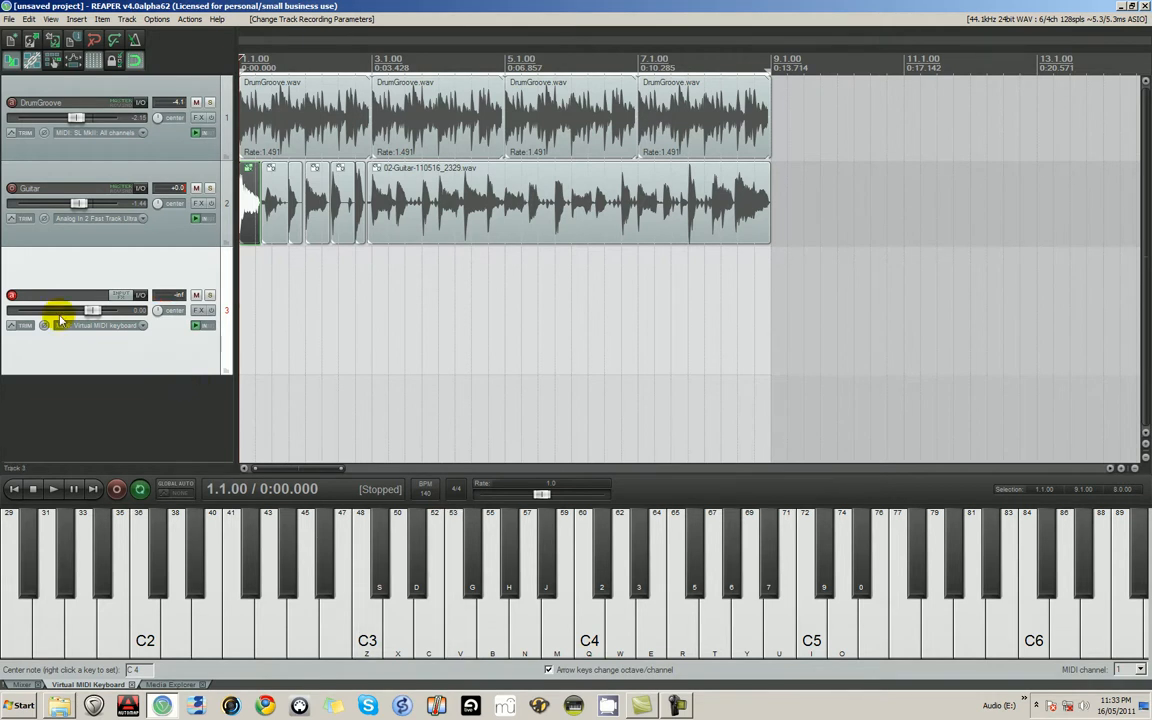
- Add the VSTi ReaSynth (Cockos) instrument to Track 3 and move its window over the empty area beside the items
left_click(198, 312)
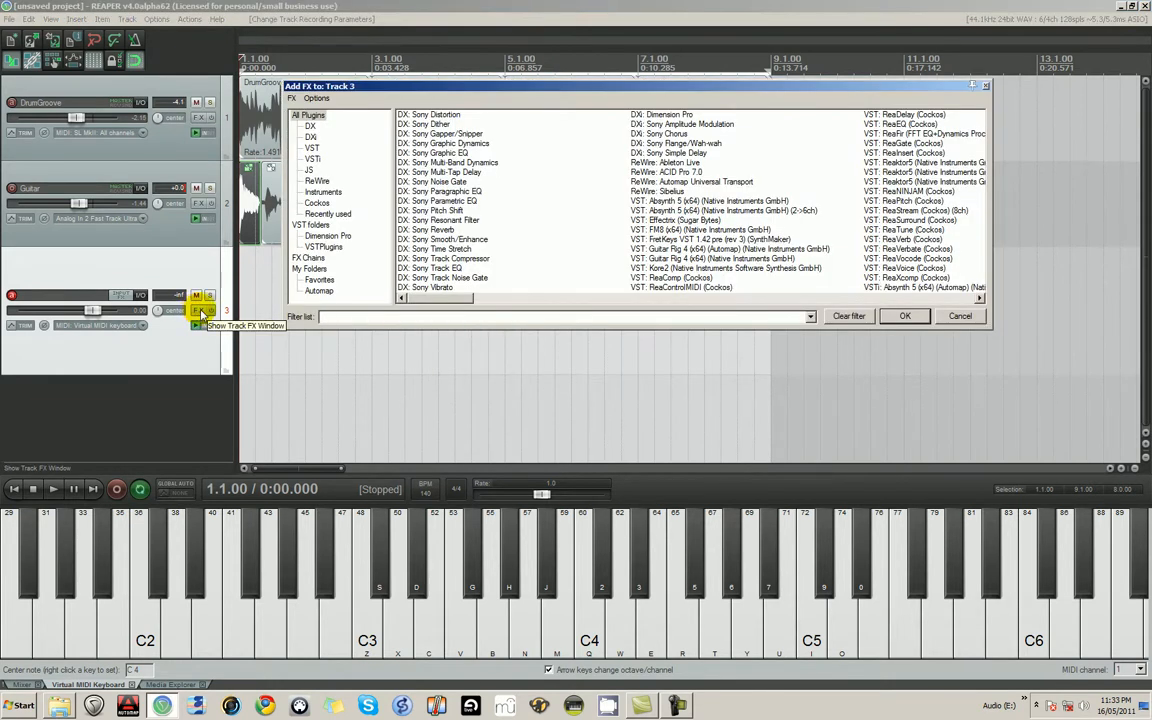
left_click(312, 159)
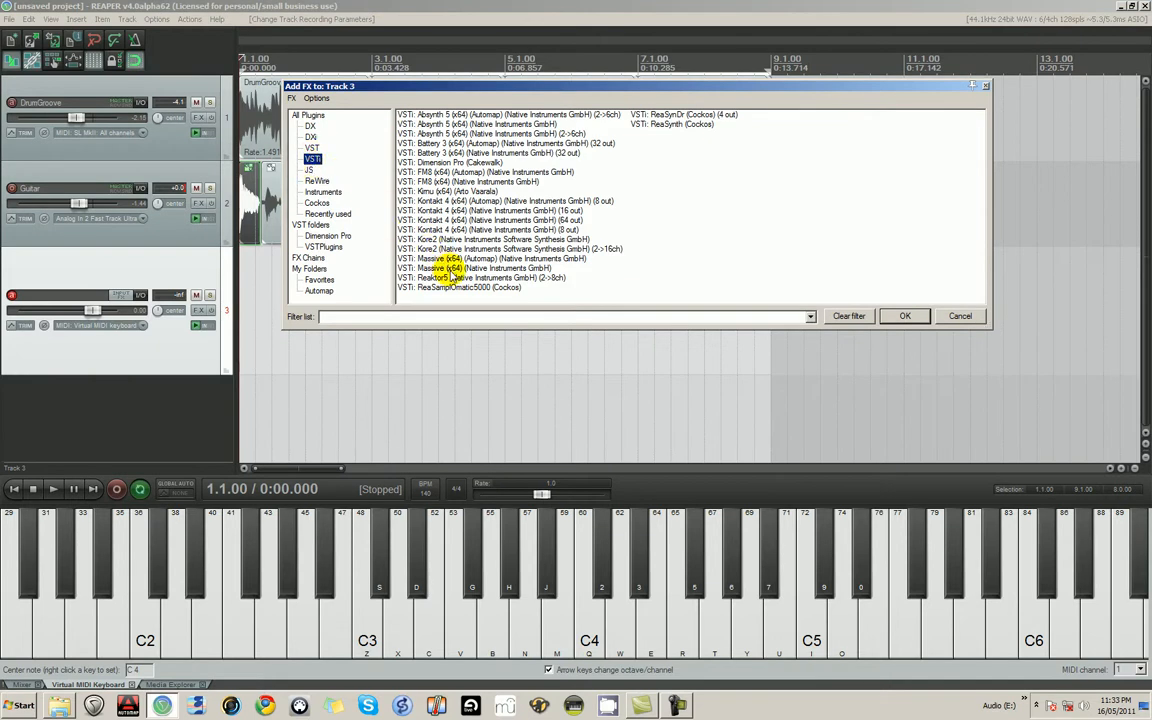
left_click(673, 124)
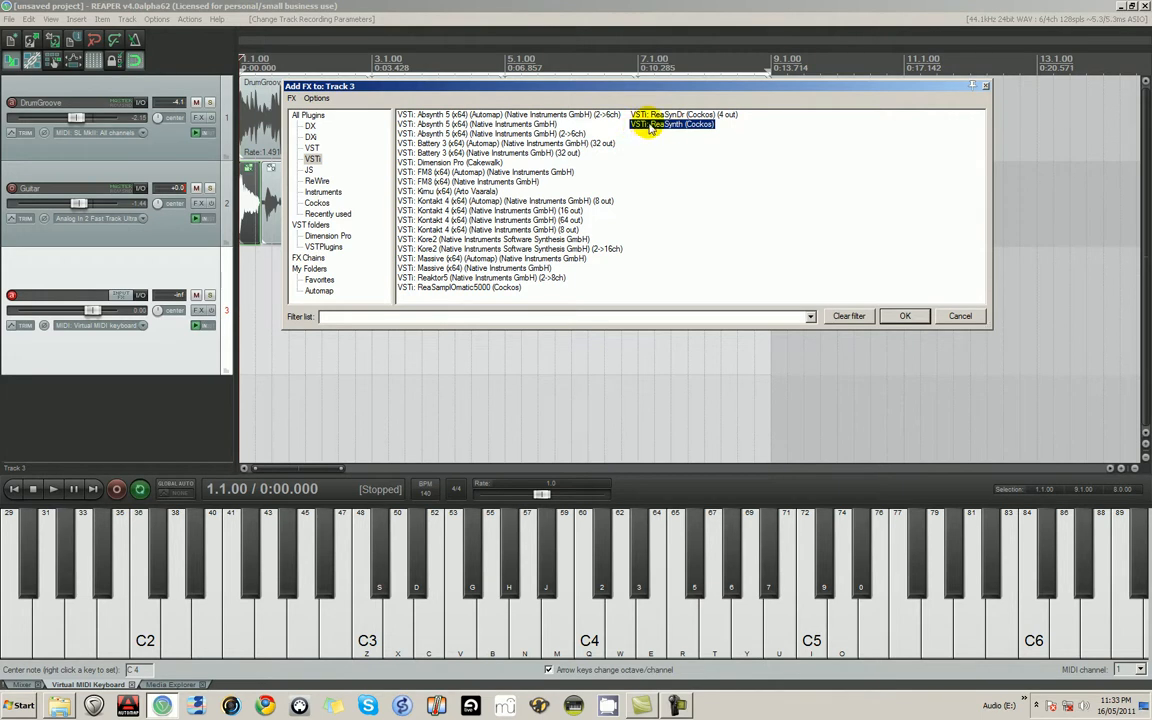
double_click(650, 125)
mouse_move(121, 26)
left_mouse_down()
mouse_move(817, 306)
mouse_move(879, 237)
mouse_move(877, 194)
left_mouse_up()
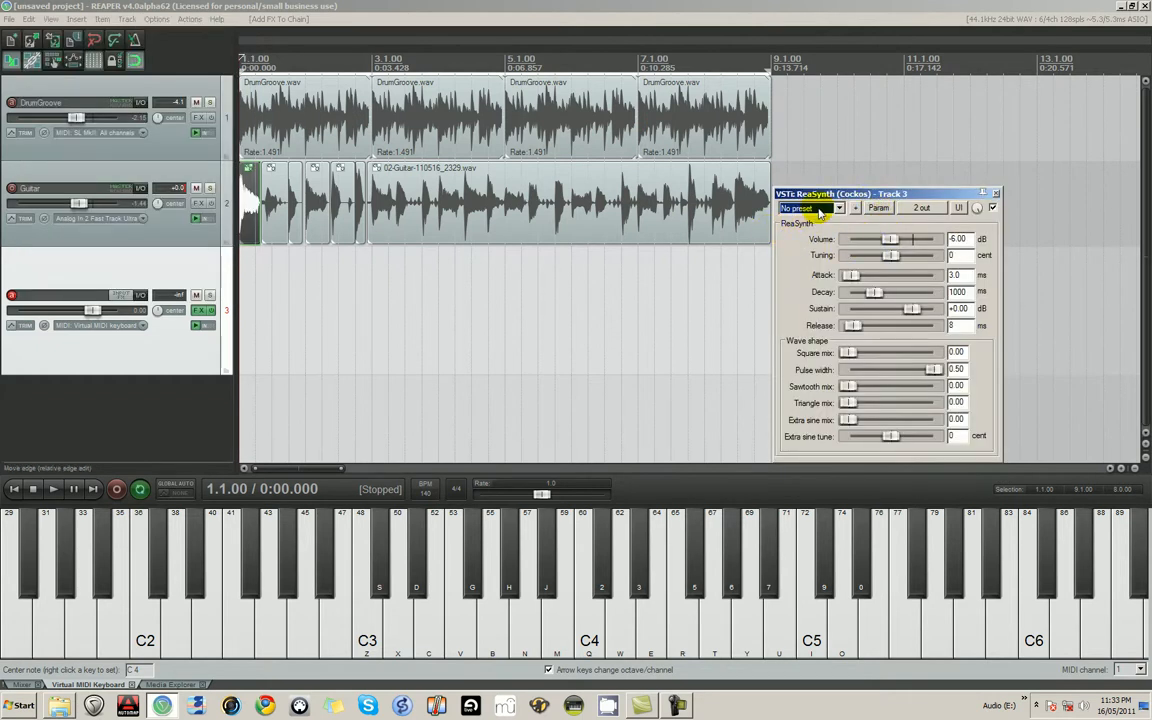
- Play test notes C3, E3 and G3 on the virtual MIDI keyboard to hear ReaSynth on Track 3
left_click(119, 268)
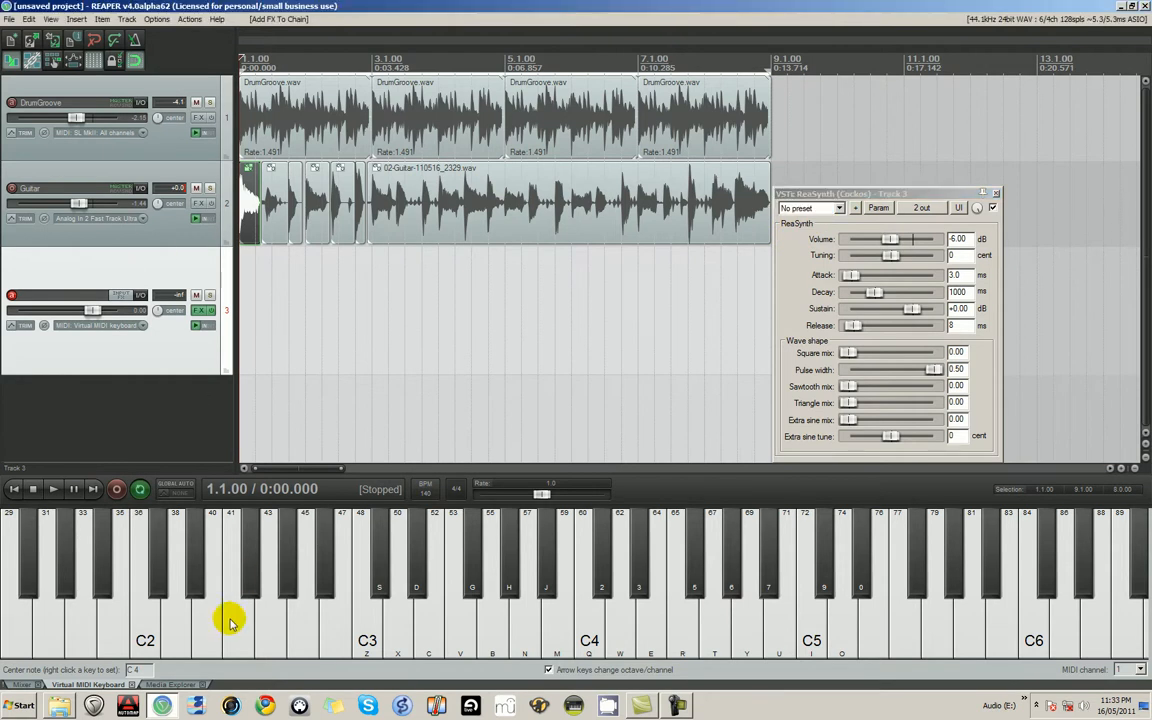
left_click(384, 633)
key("z")
key("b")
key("z")
key("c")
key("z")
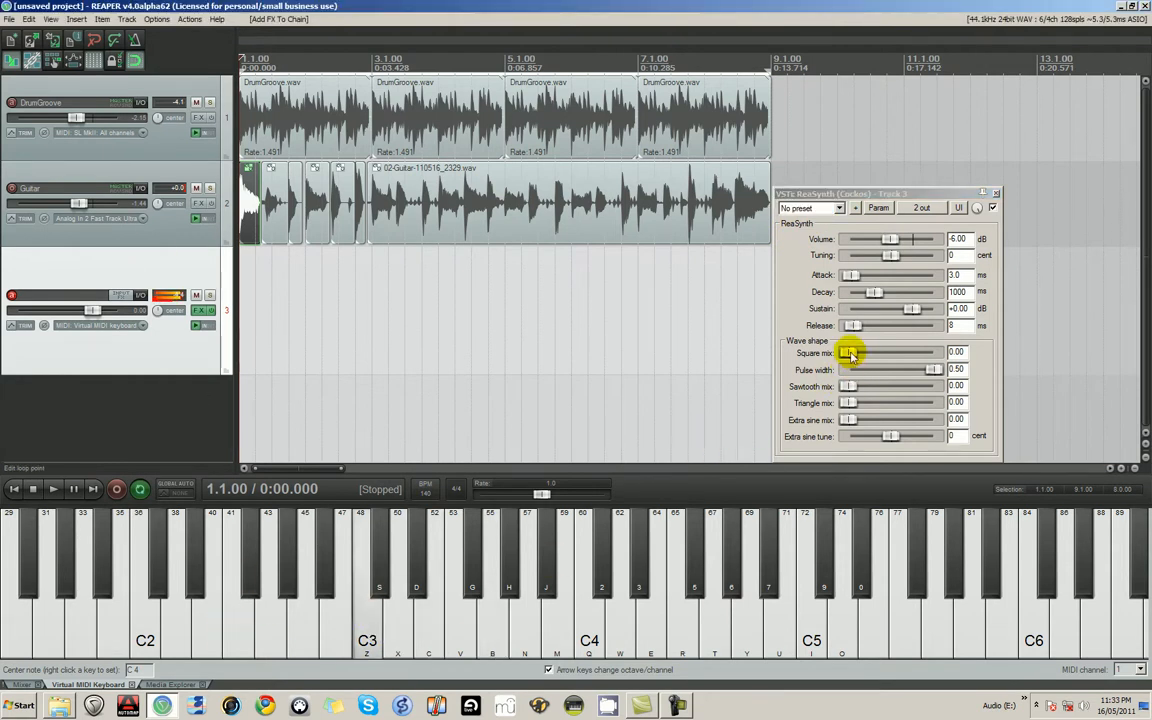
- Set ReaSynth's square mix to 0.62 and pulse width to 0.22, auditioning notes around C3 between the changes
left_click_drag(850, 353, 907, 362)
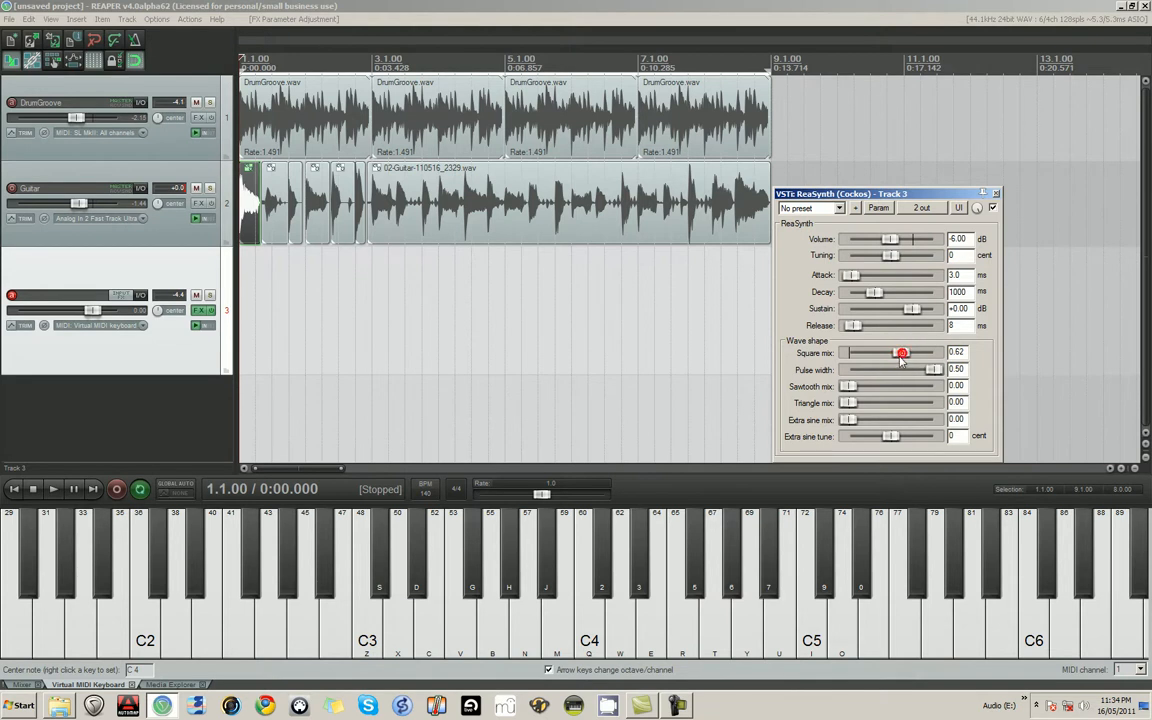
left_click(368, 640)
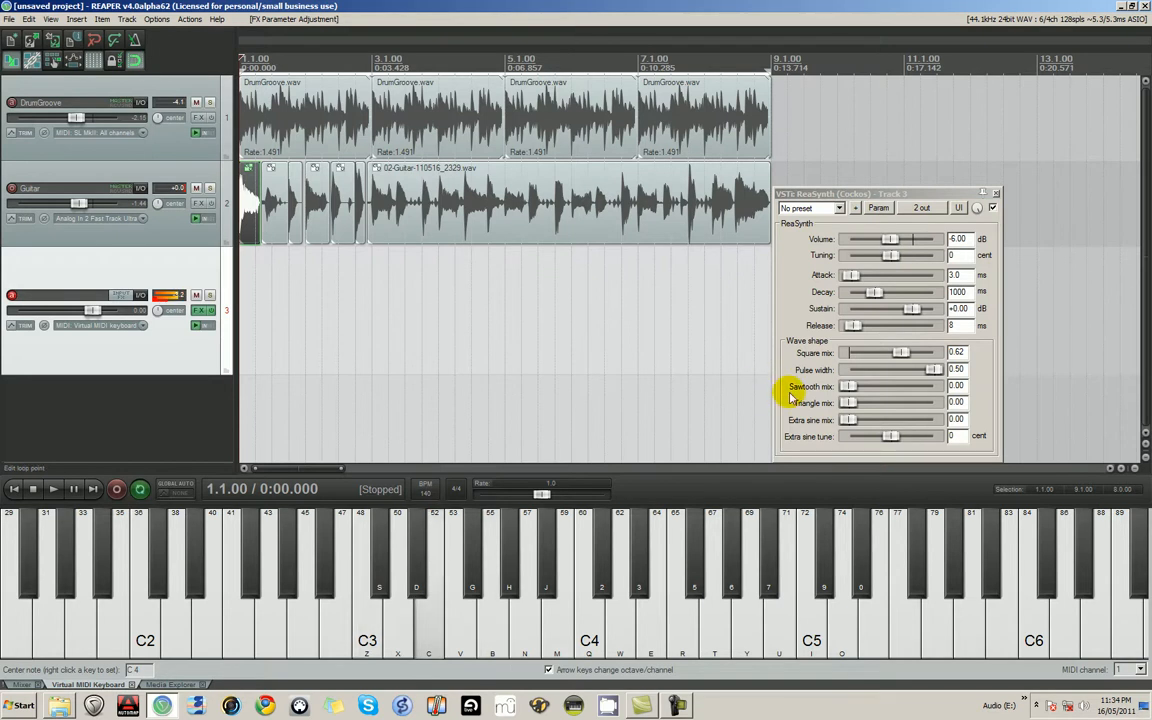
left_click_drag(935, 373, 876, 372)
left_click(368, 617)
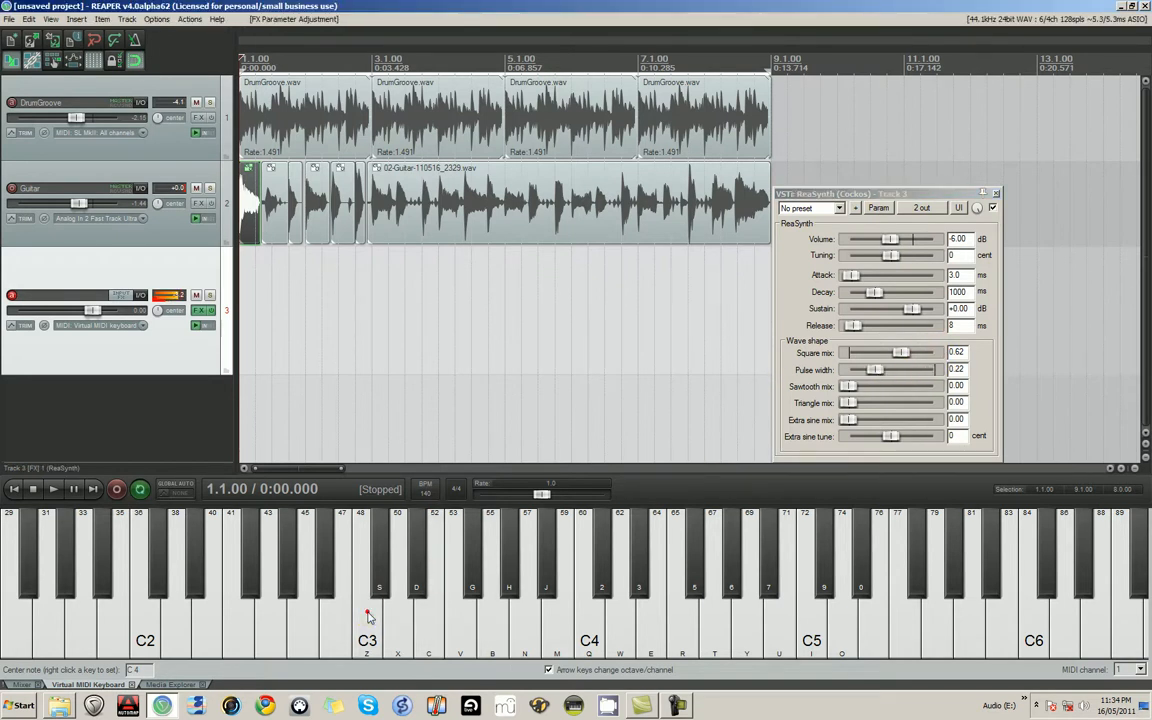
key("b")
key("b")
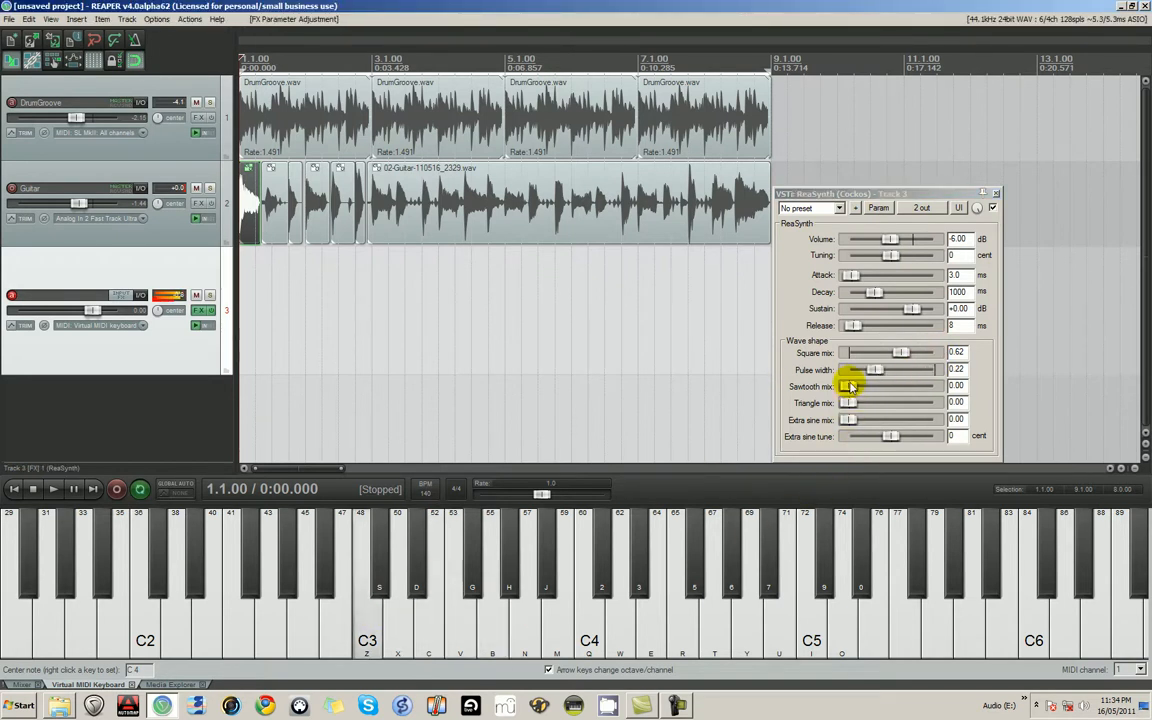
- Set ReaSynth's sawtooth mix to 0.51 and audition the sound with notes between C3 and A3
left_click_drag(848, 386, 893, 401)
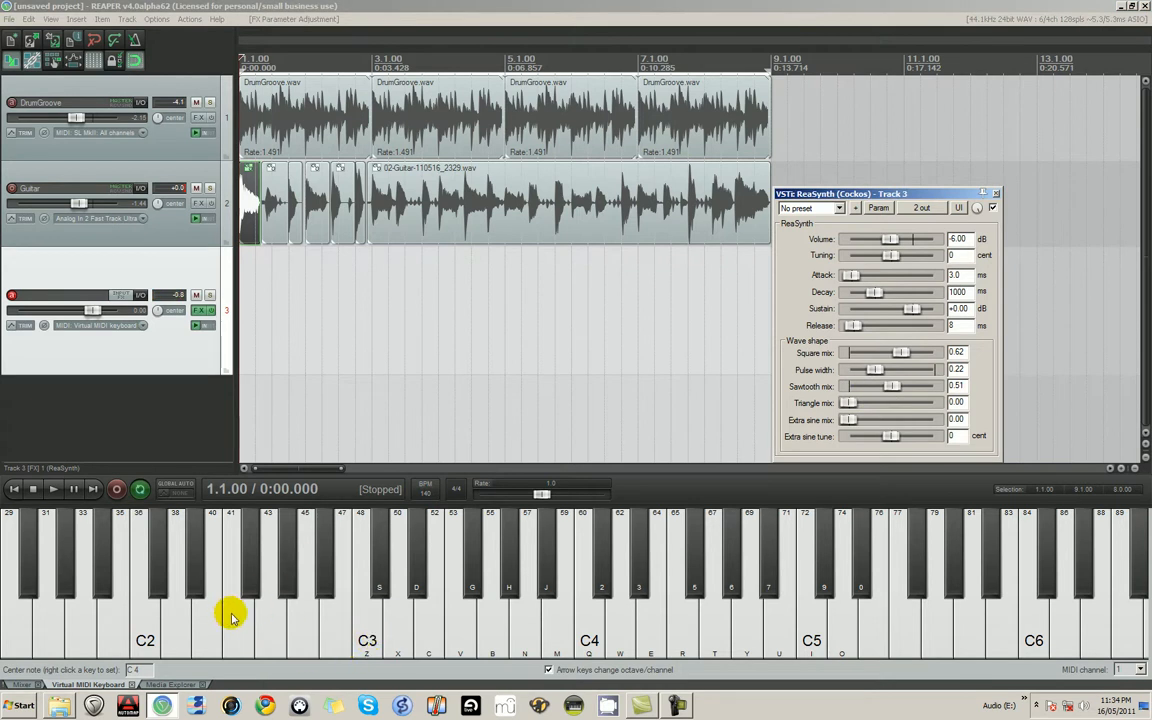
left_click(368, 612)
key("c")
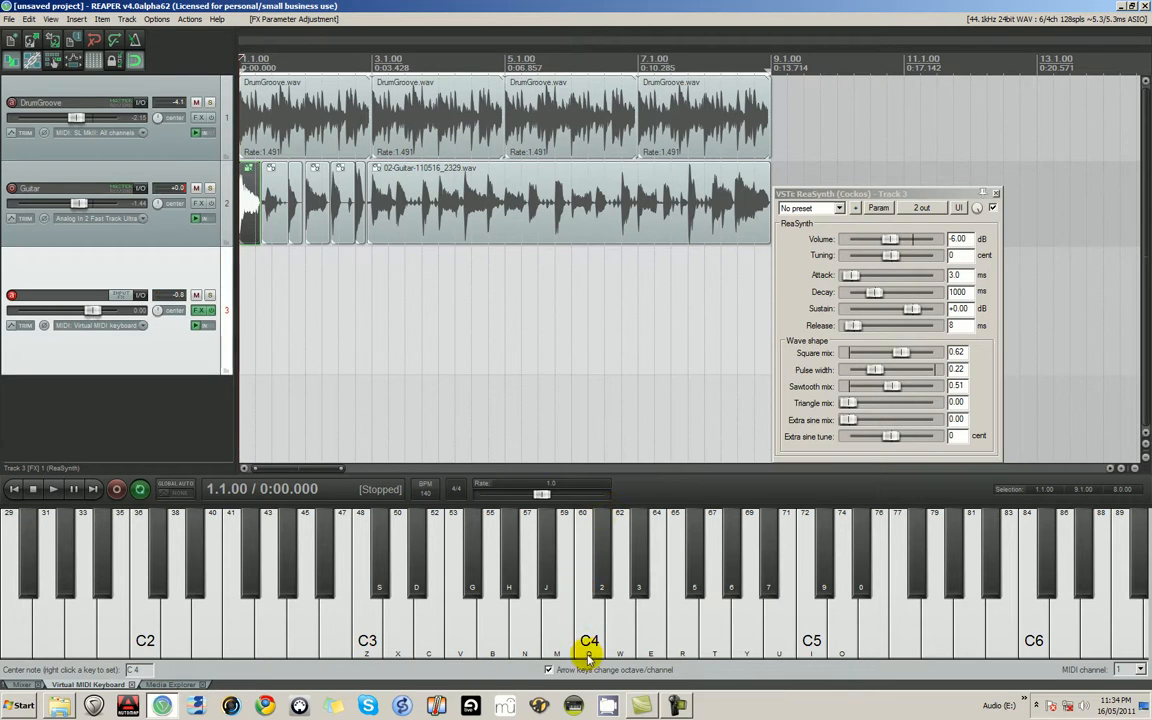
key("n")
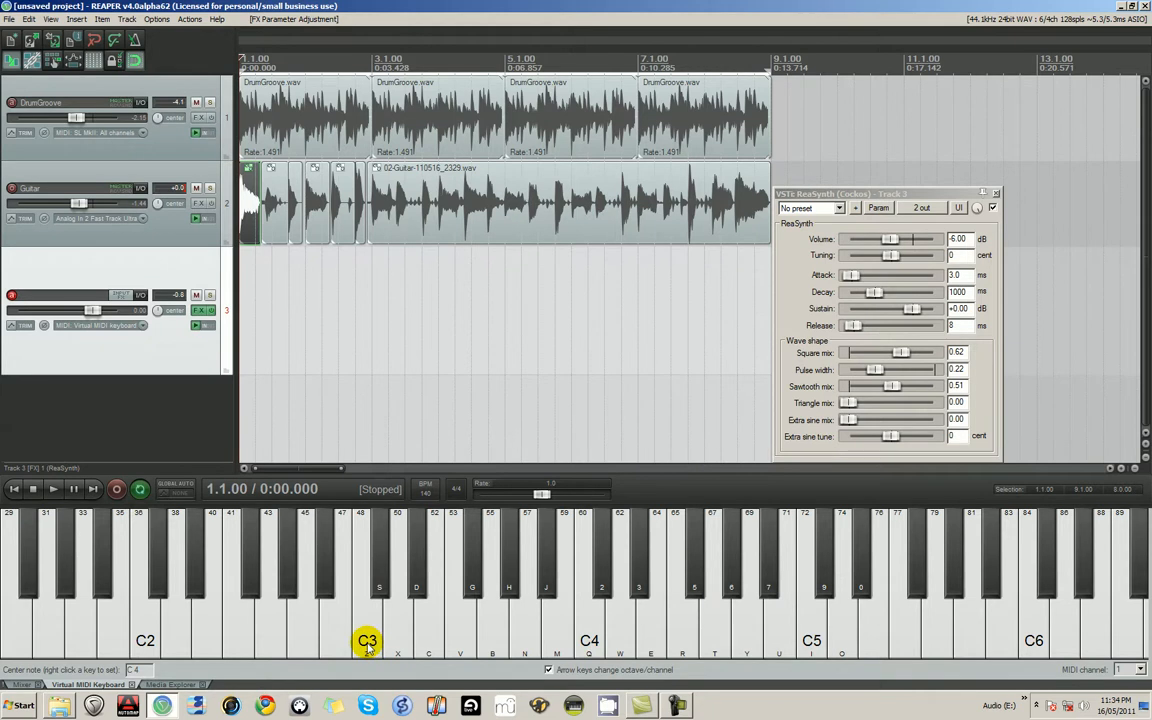
- Lower the virtual MIDI keyboard's center note to C3 and play C2 and F2
key("z")
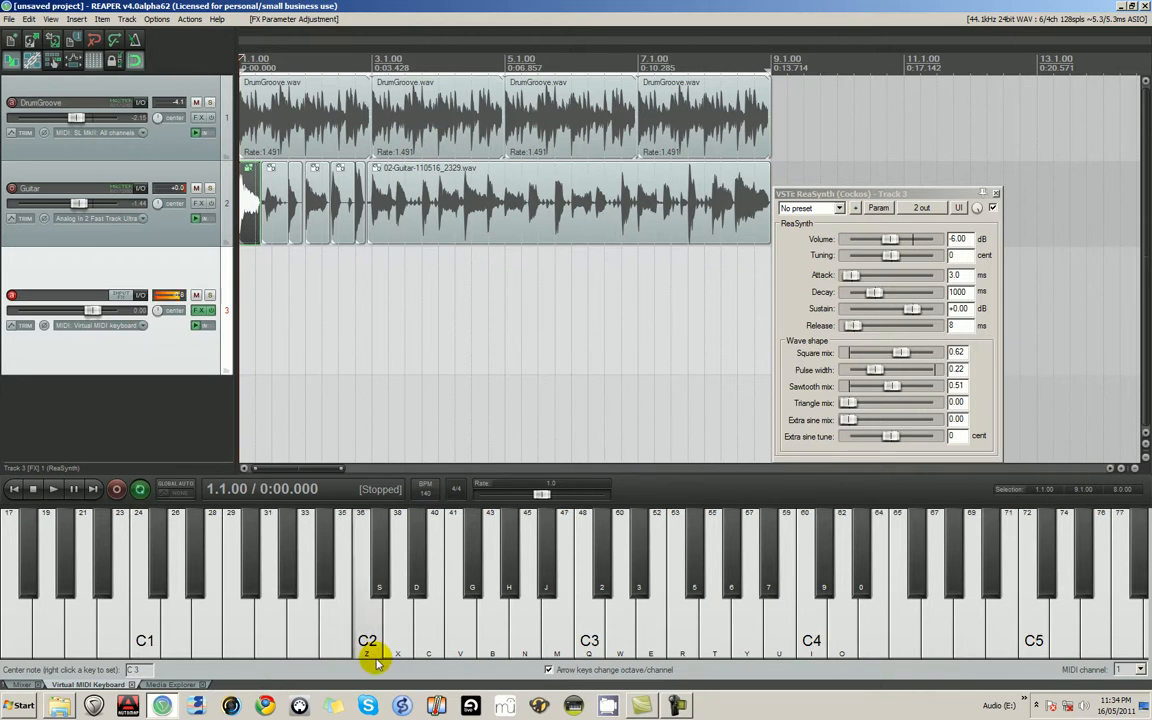
key("z")
key("v")
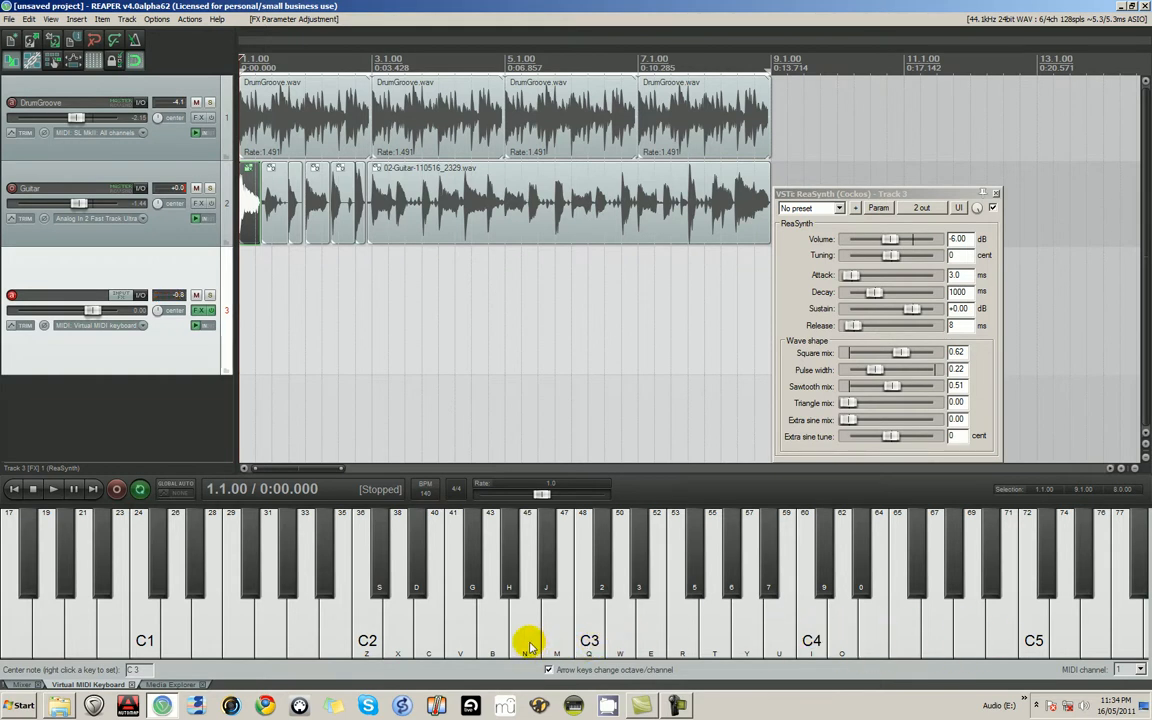
- Play ascending notes from C2 to B2 on the virtual MIDI keyboard using the computer keyboard
key("z")
key("x")
key("c")
key("v")
key("b")
key("n")
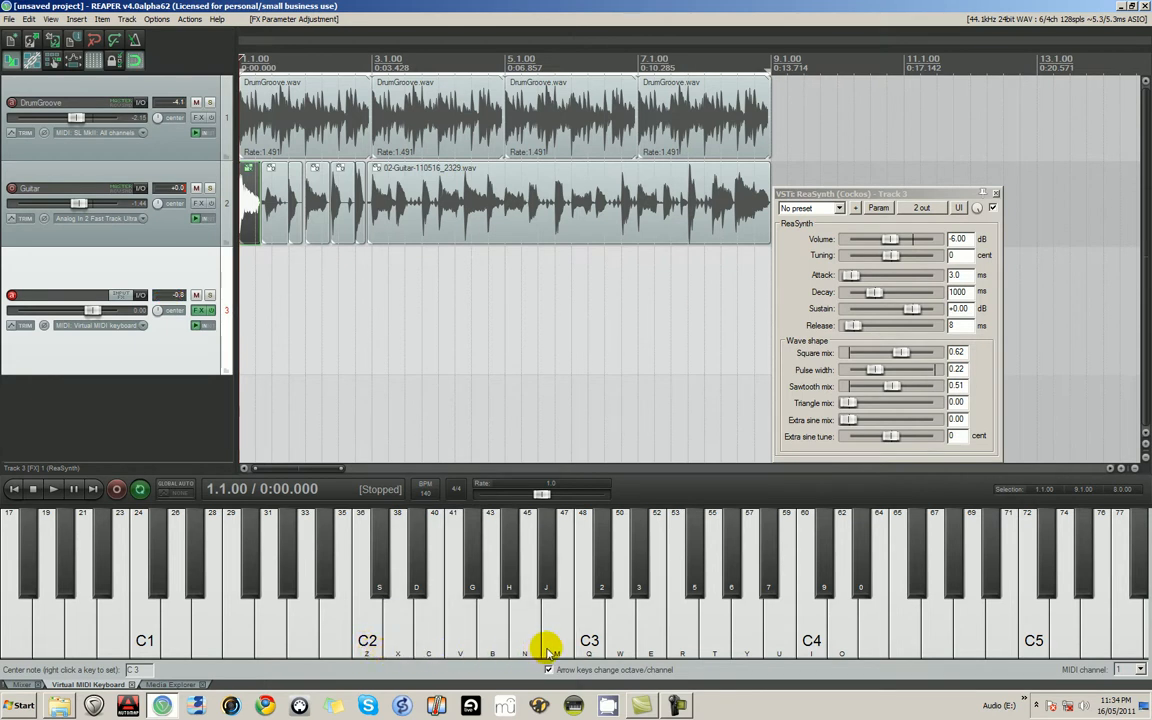
key("x")
key("c")
key("v")
key("m")
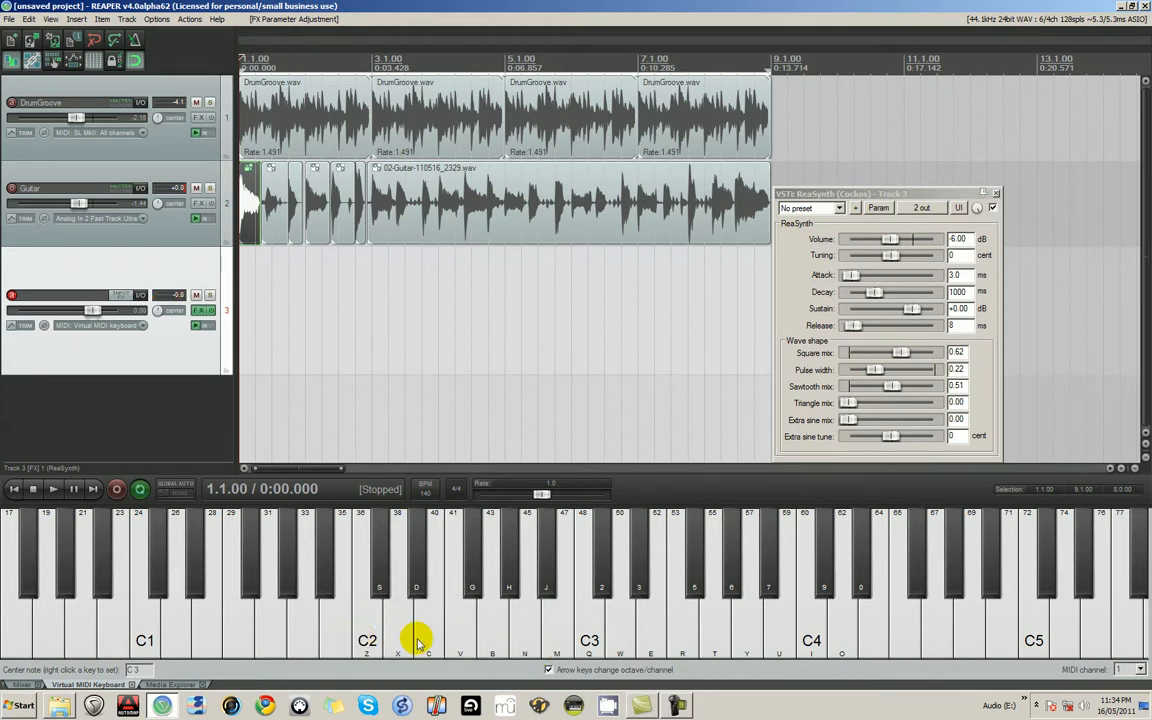
- Set the virtual MIDI keyboard's center note to D3 and play test notes between D2 and A2
left_click(618, 641)
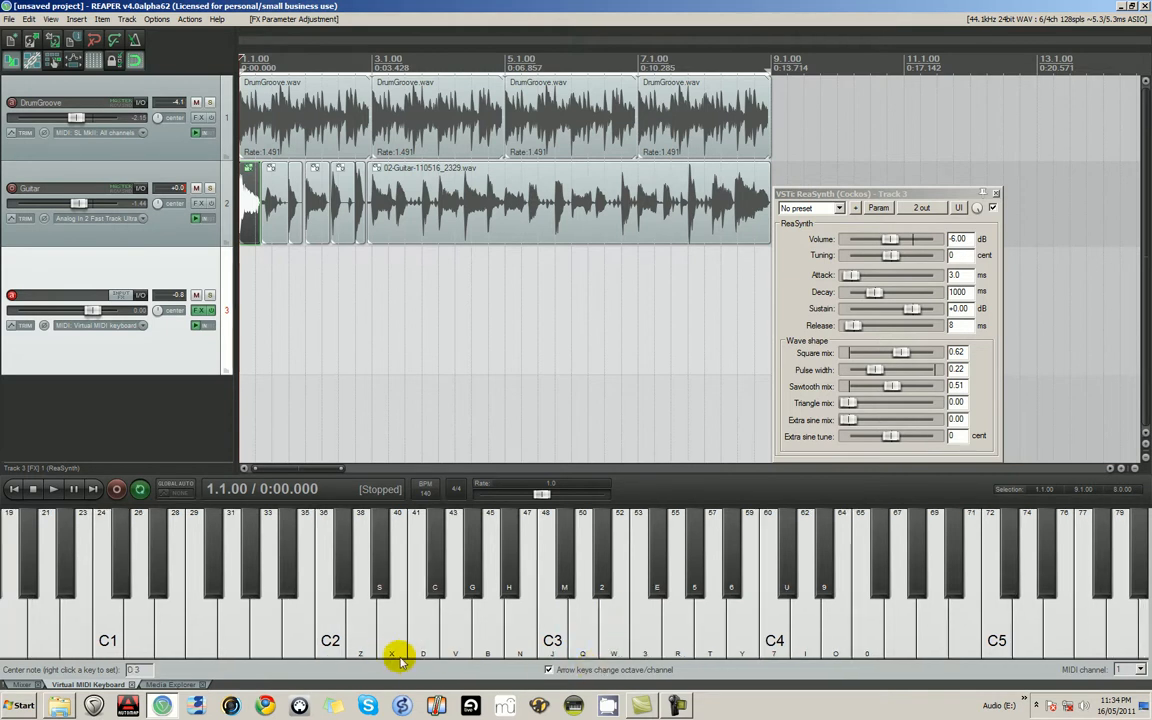
key("z")
key("x")
key("c")
key("v")
key("z")
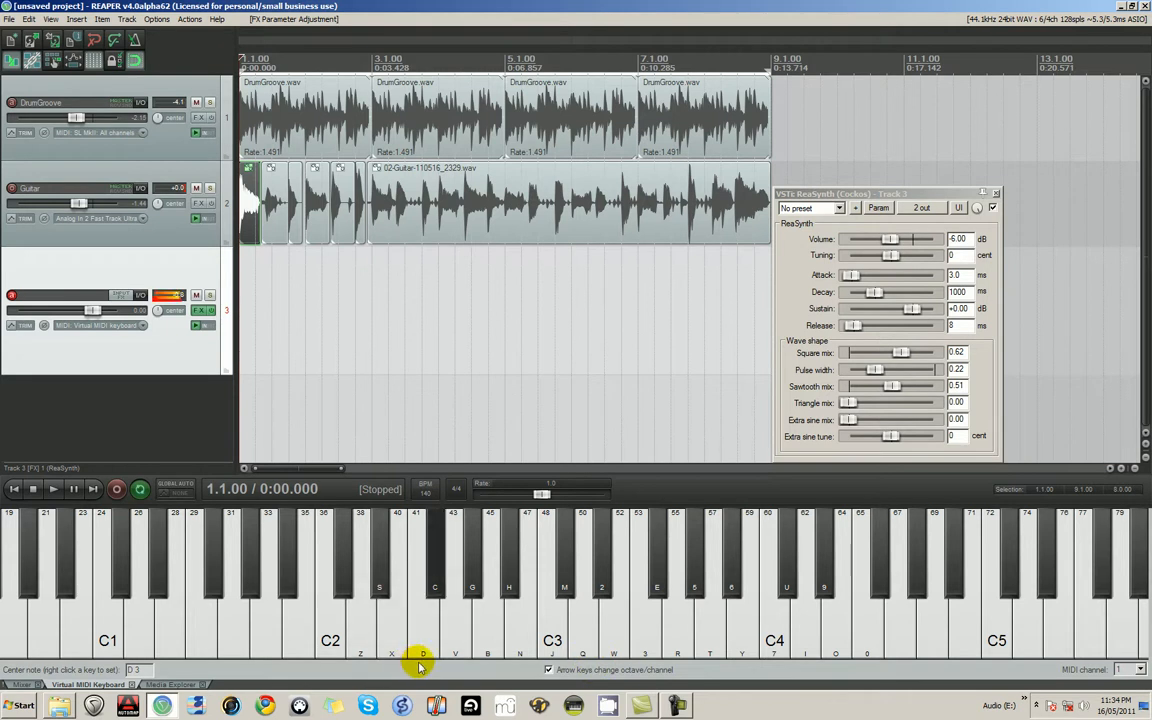
key("z")
key("c")
key("b")
key("z")
key("x")
key("v")
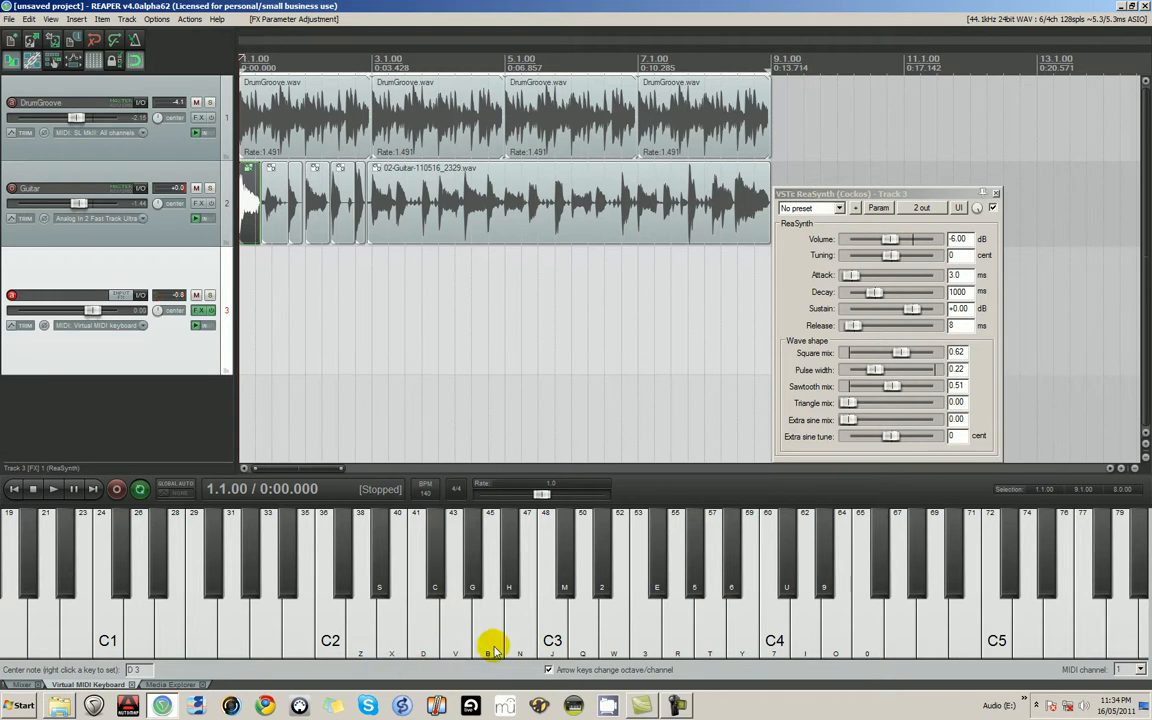
- Return the virtual MIDI keyboard's center note to C3 and play test notes between C2 and G2
right_click(557, 645)
key("c")
key("b")
key("z")
left_click(533, 652)
key("c")
key("b")
key("x")
key("x")
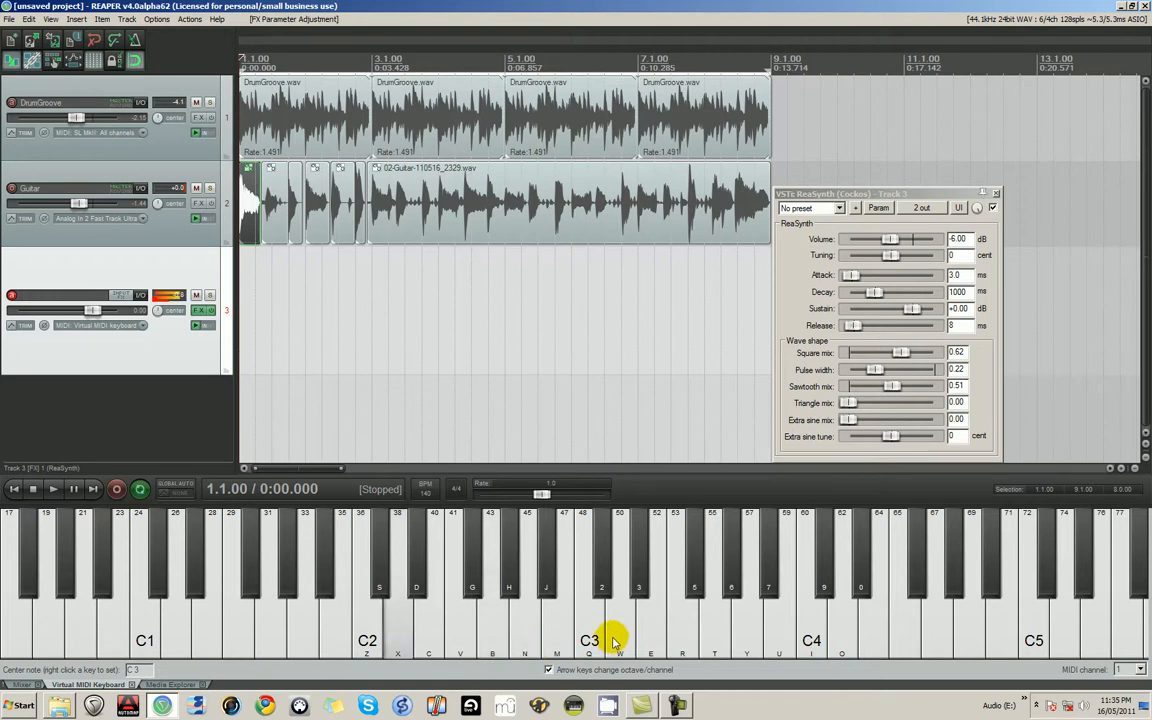
- Play the project briefly, stop it, and set the virtual MIDI keyboard's center note to D3
left_click(55, 490)
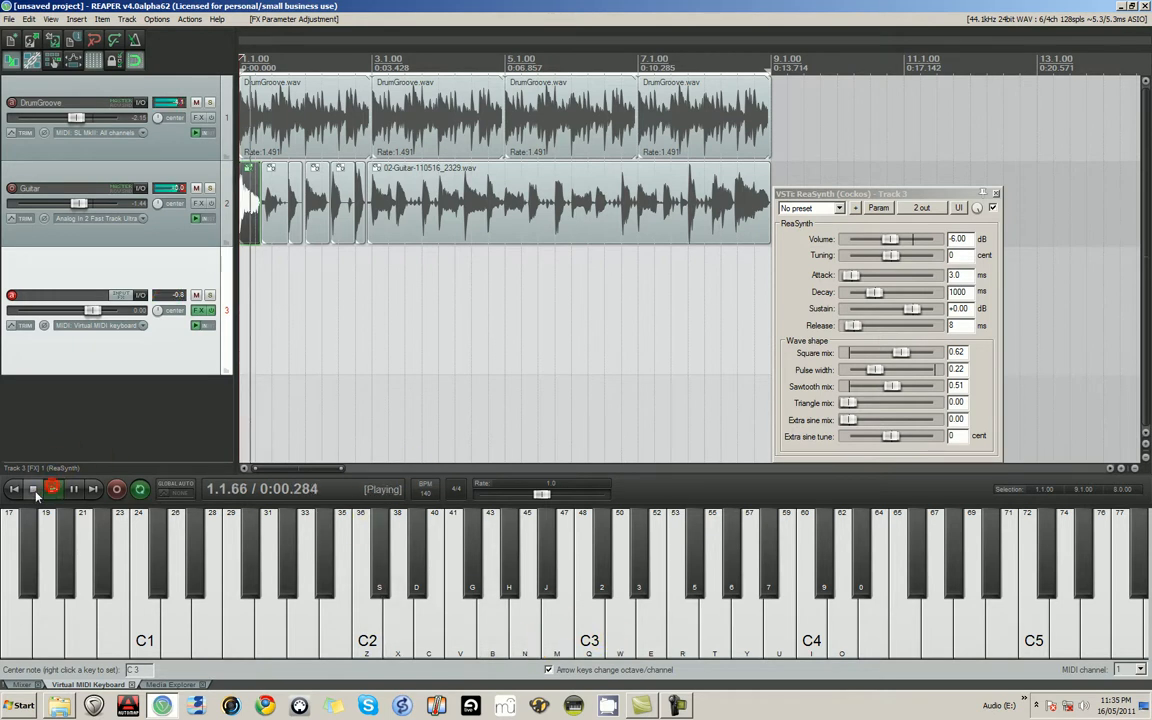
key("space")
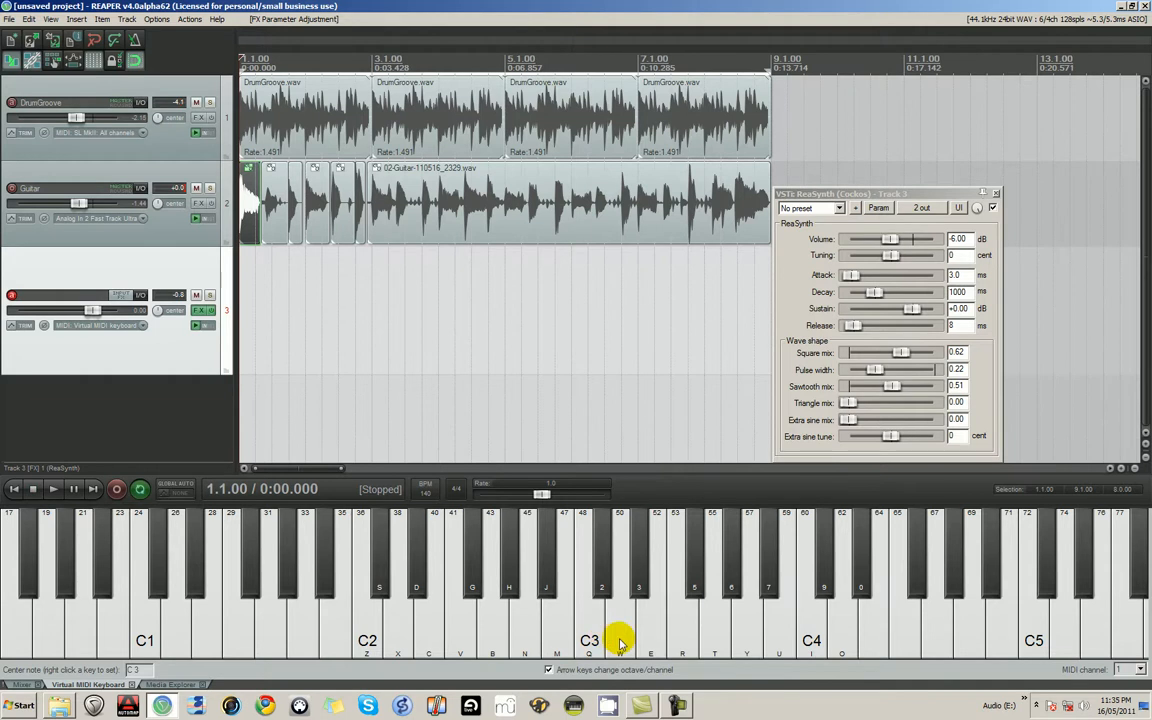
right_click(620, 638)
key("Delete")
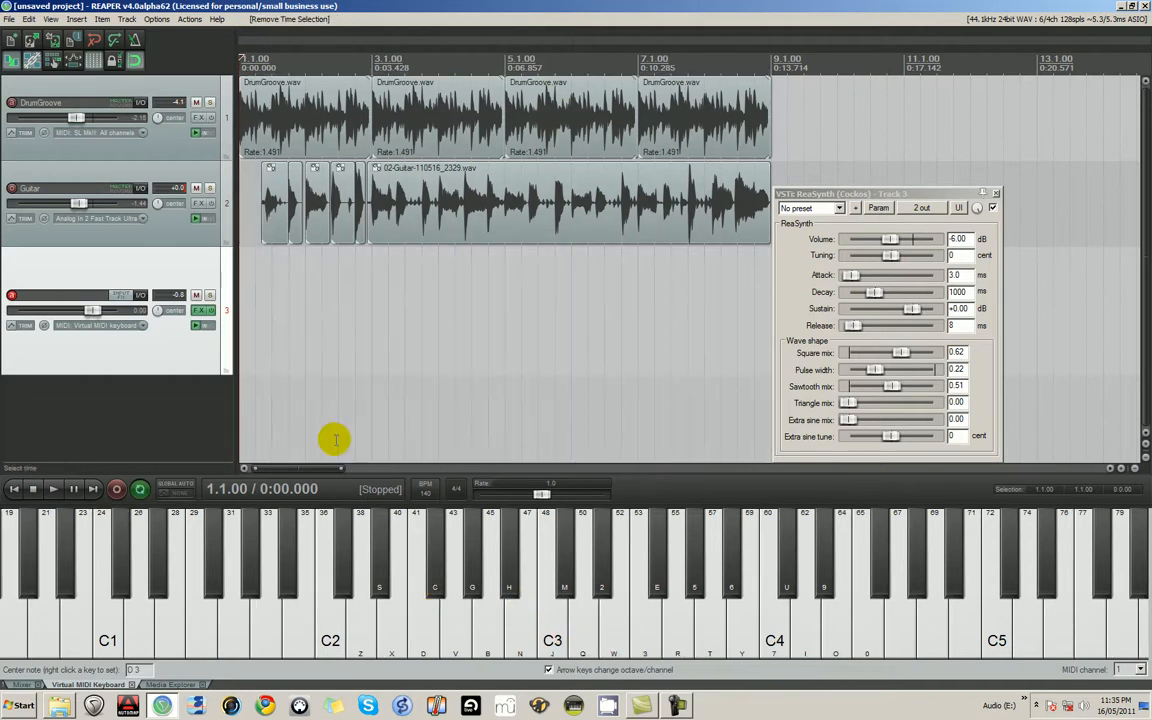
key("Delete")
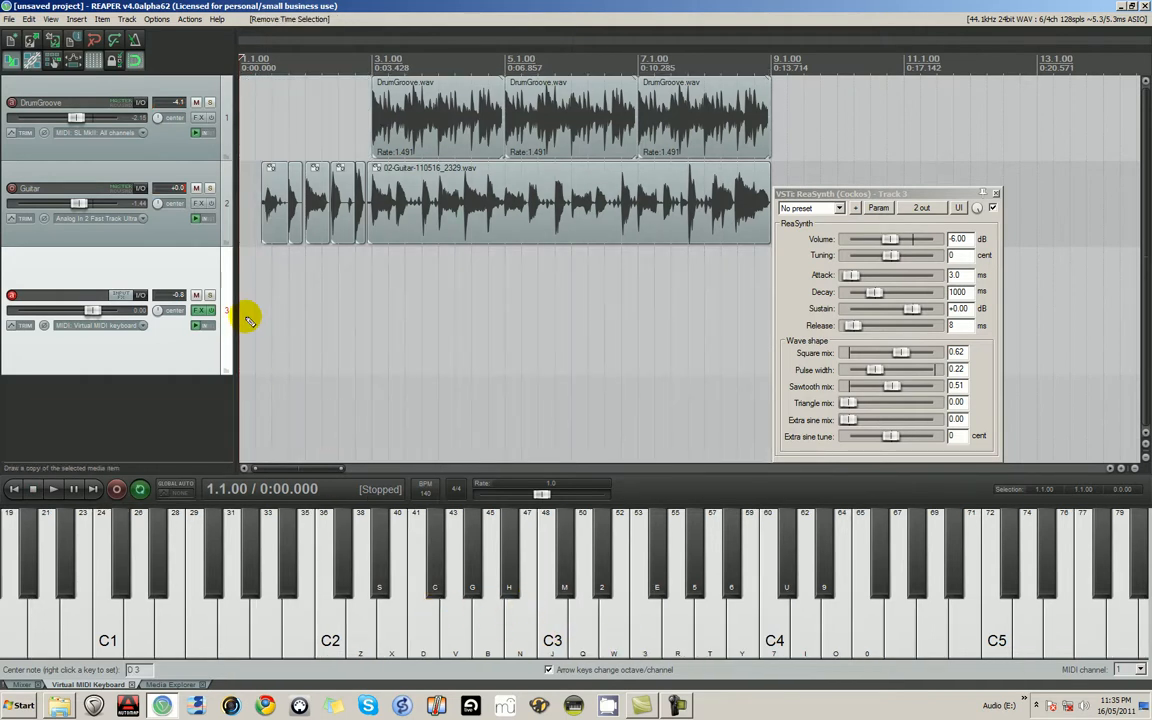
key("ctrl+z")
key("ctrl+z")
mouse_move(692, 647)
left_mouse_down()
mouse_move(345, 600)
mouse_move(465, 620)
mouse_move(171, 537)
left_mouse_up()
left_click(55, 490)
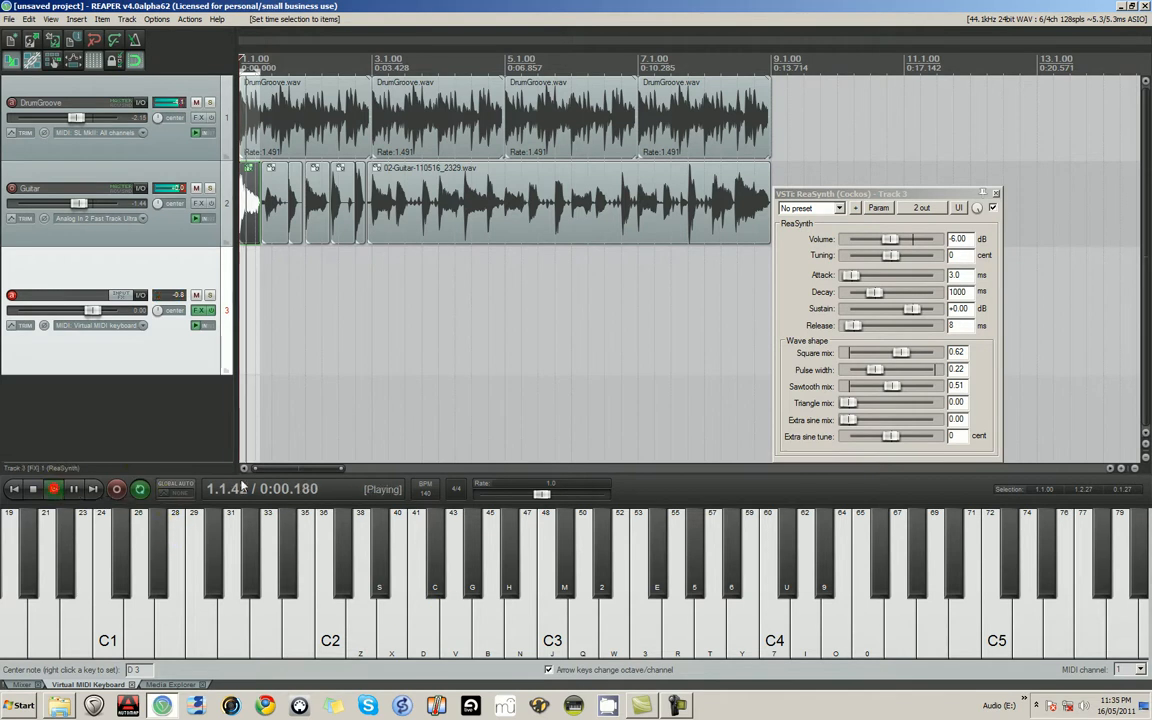
left_click(36, 490)
left_click_drag(256, 71, 771, 91)
key("Escape")
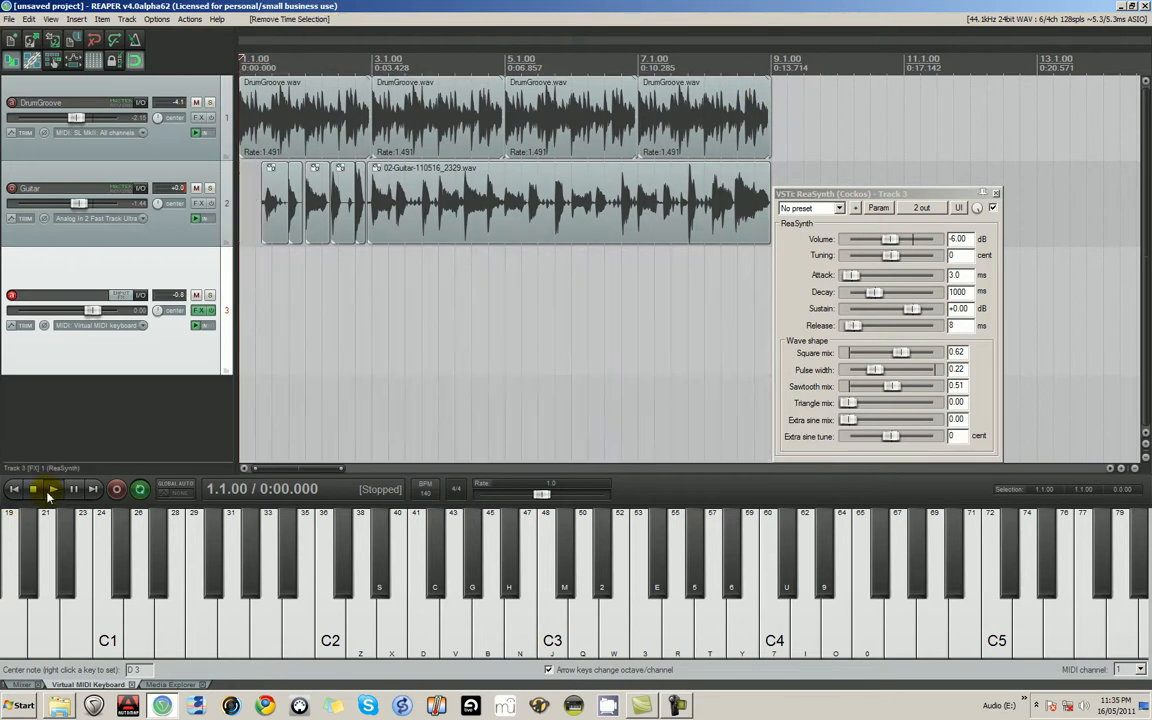
left_click(52, 490)
left_click(39, 493)
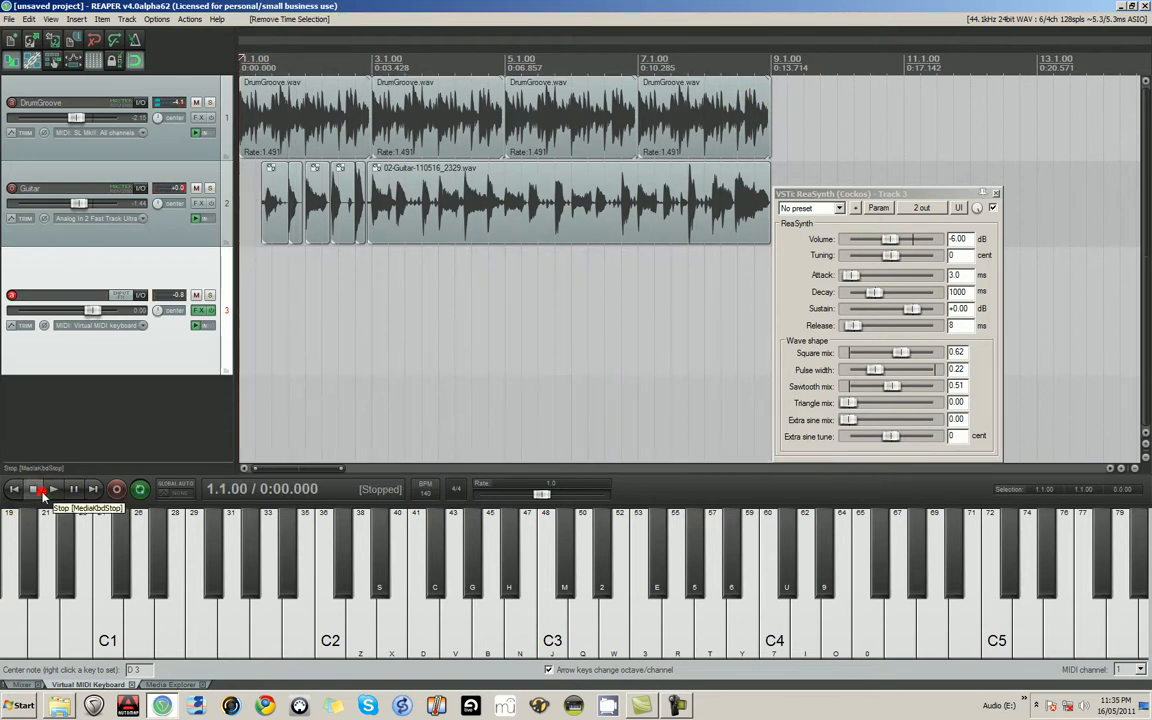
key("ctrl+z")
key("ctrl+z")
key("ctrl+z")
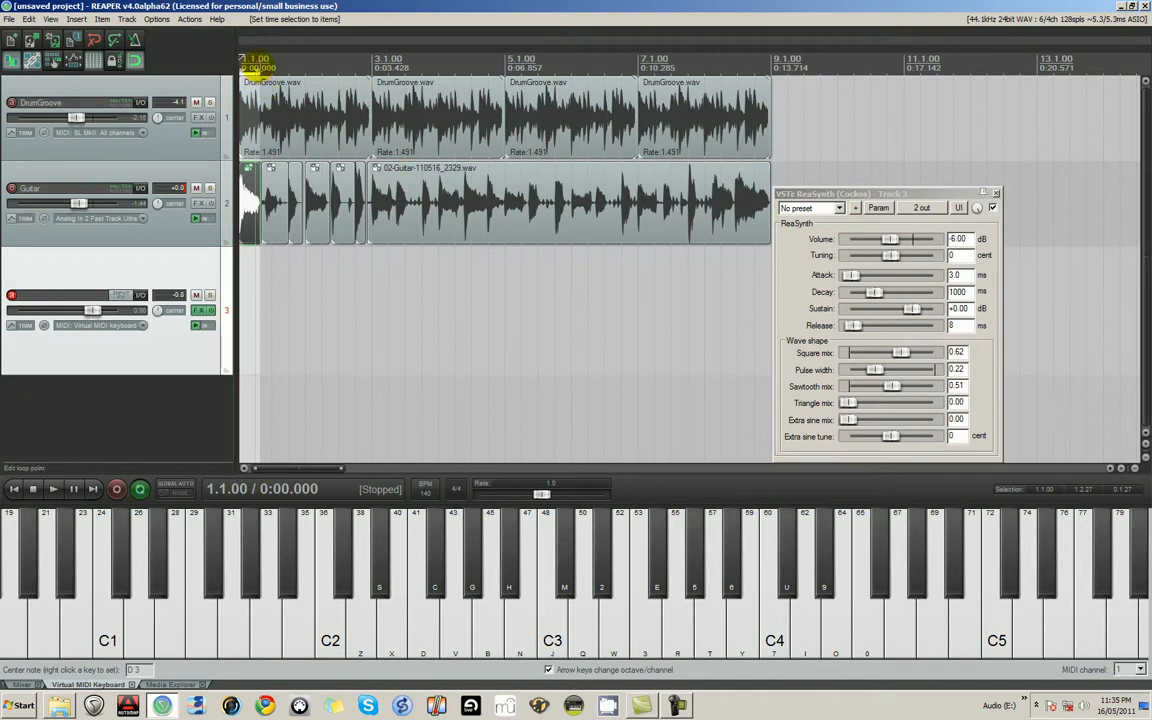
- Extend the time selection to span 1.1.00 to 9.1.00 and deselect the first guitar item
left_click_drag(254, 66, 771, 78)
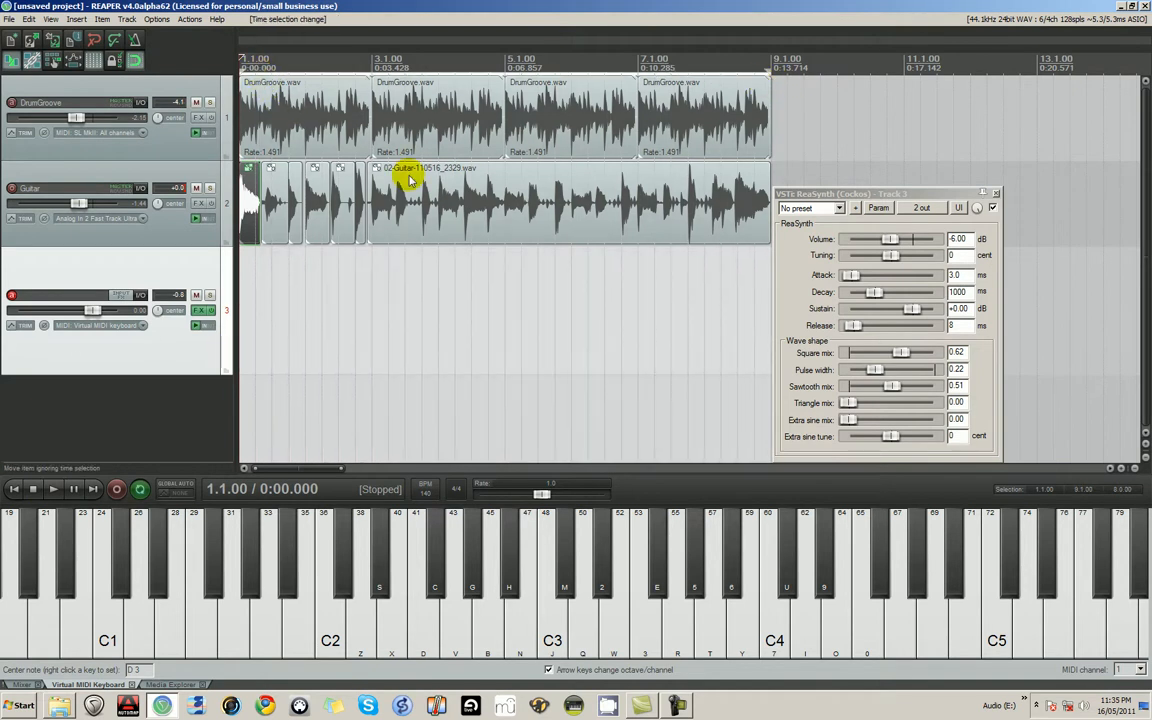
left_click(242, 313)
- Play the project from 1.1.00 while rehearsing a bass line on the virtual MIDI keyboard, and stop playback
left_click(58, 493)
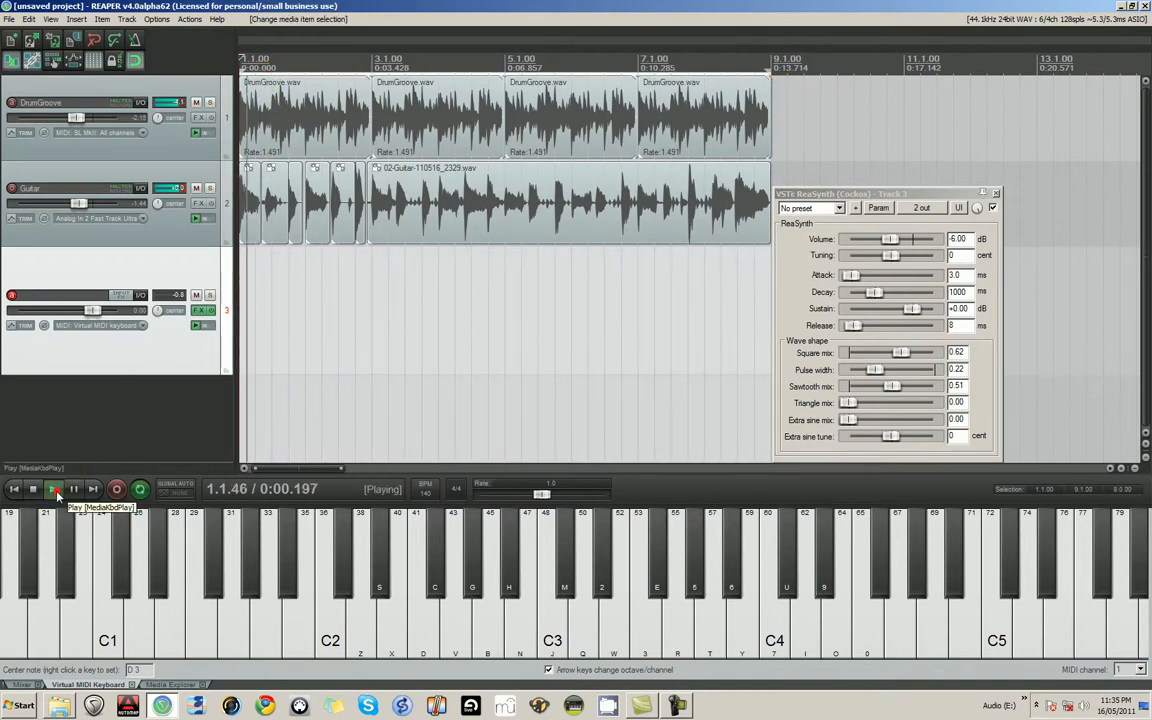
key("s")
left_click(339, 618)
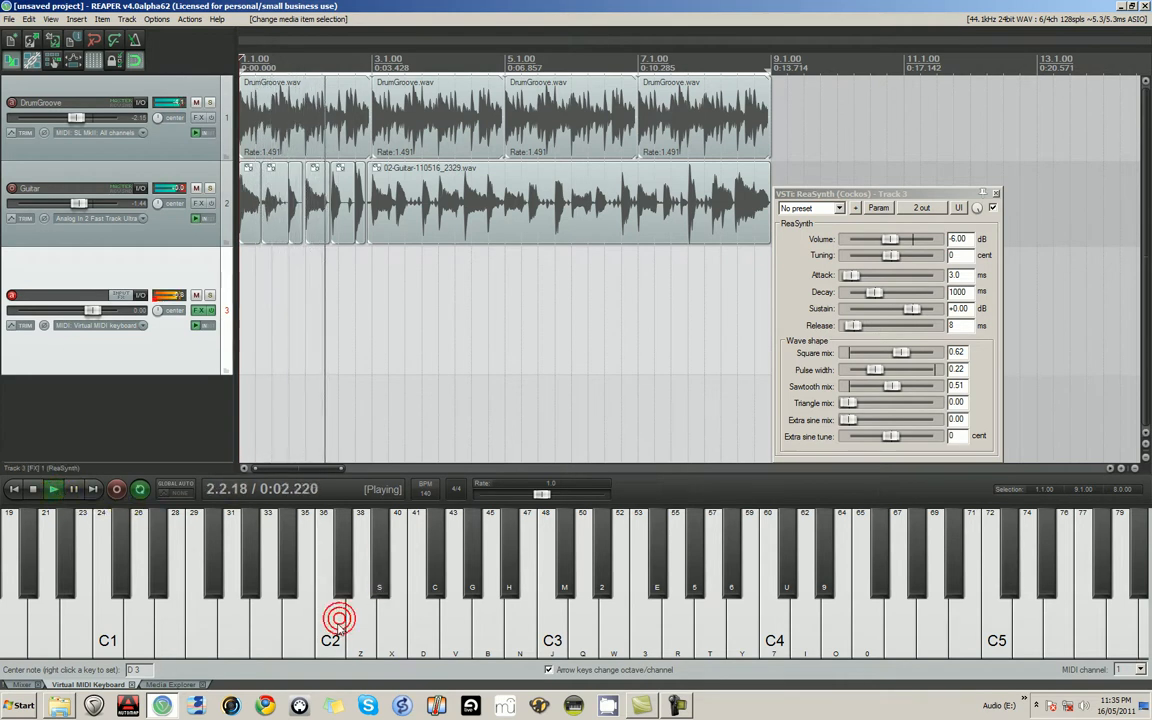
left_click(369, 638)
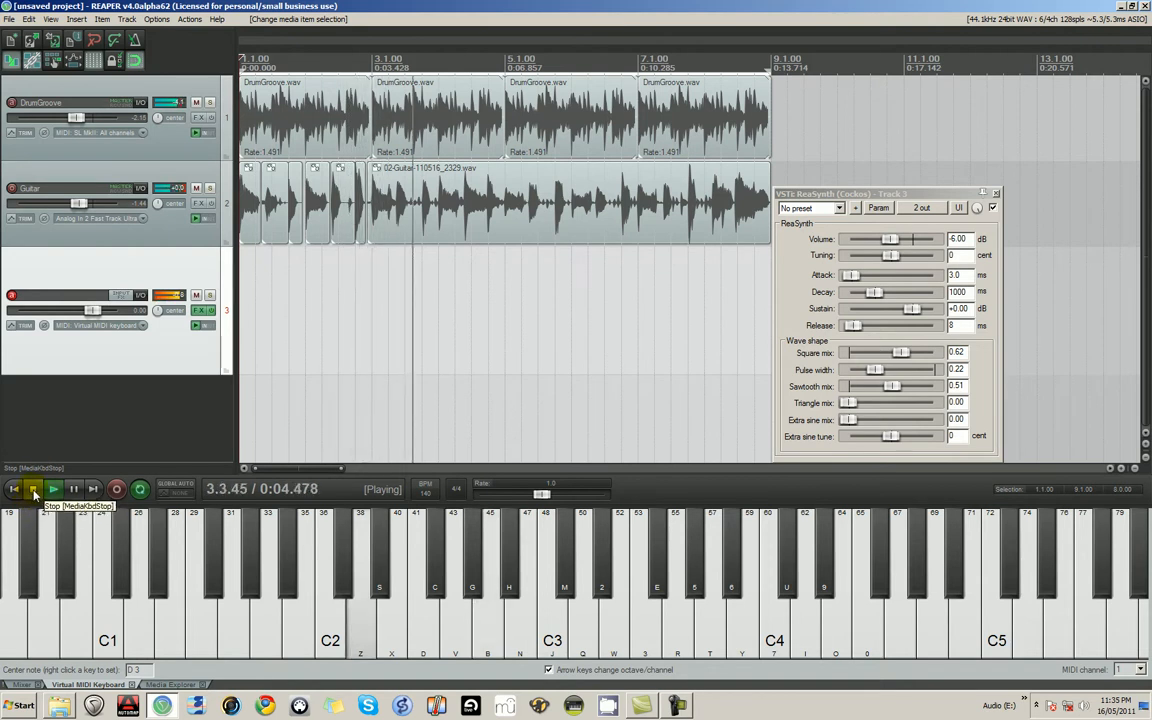
key("c")
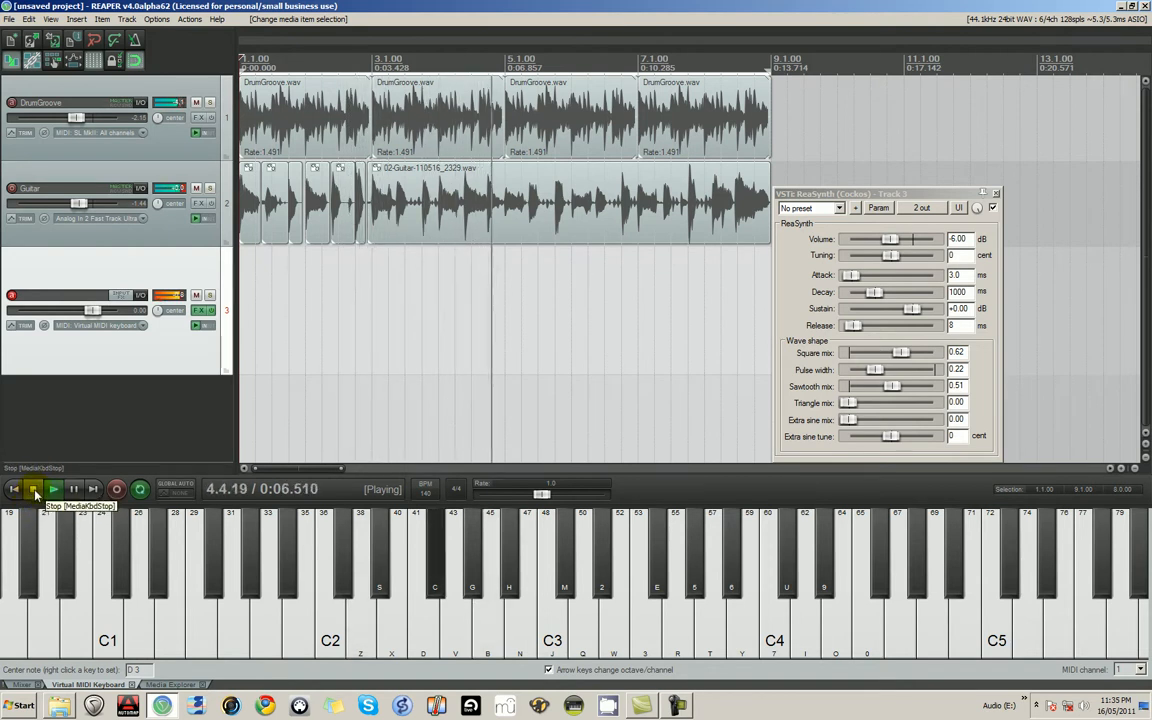
key("b")
key("z")
key("z")
key("b")
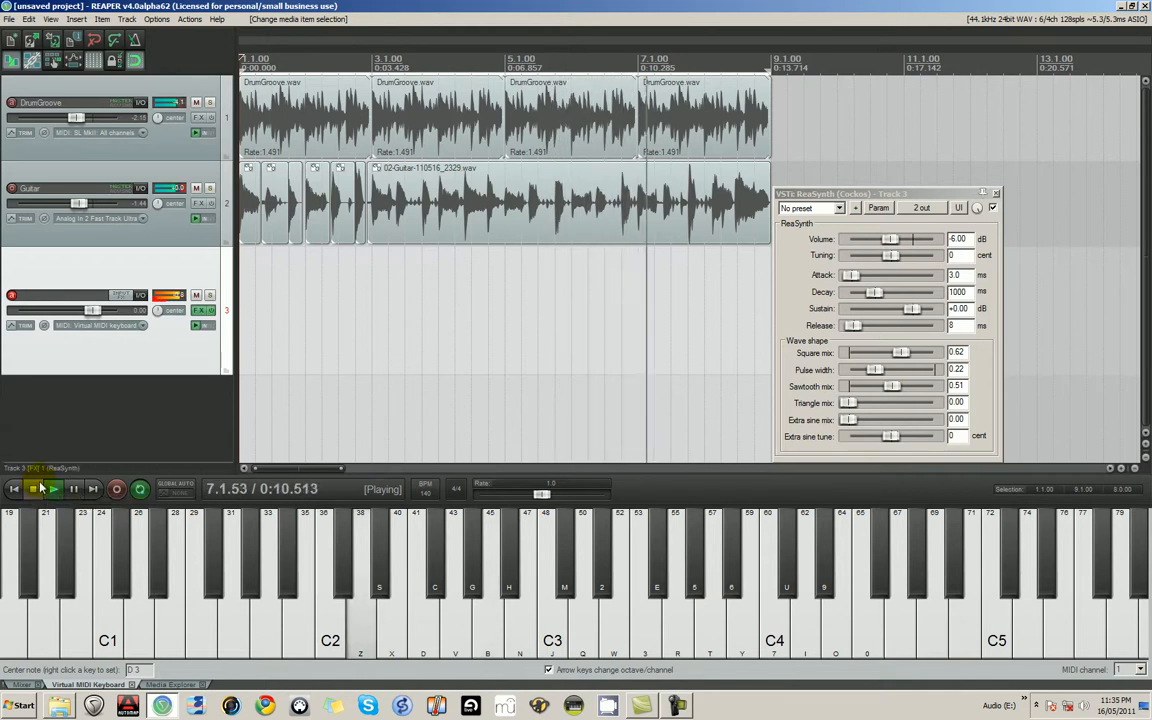
key("q")
key("z")
key("b")
key("z")
left_click(38, 486)
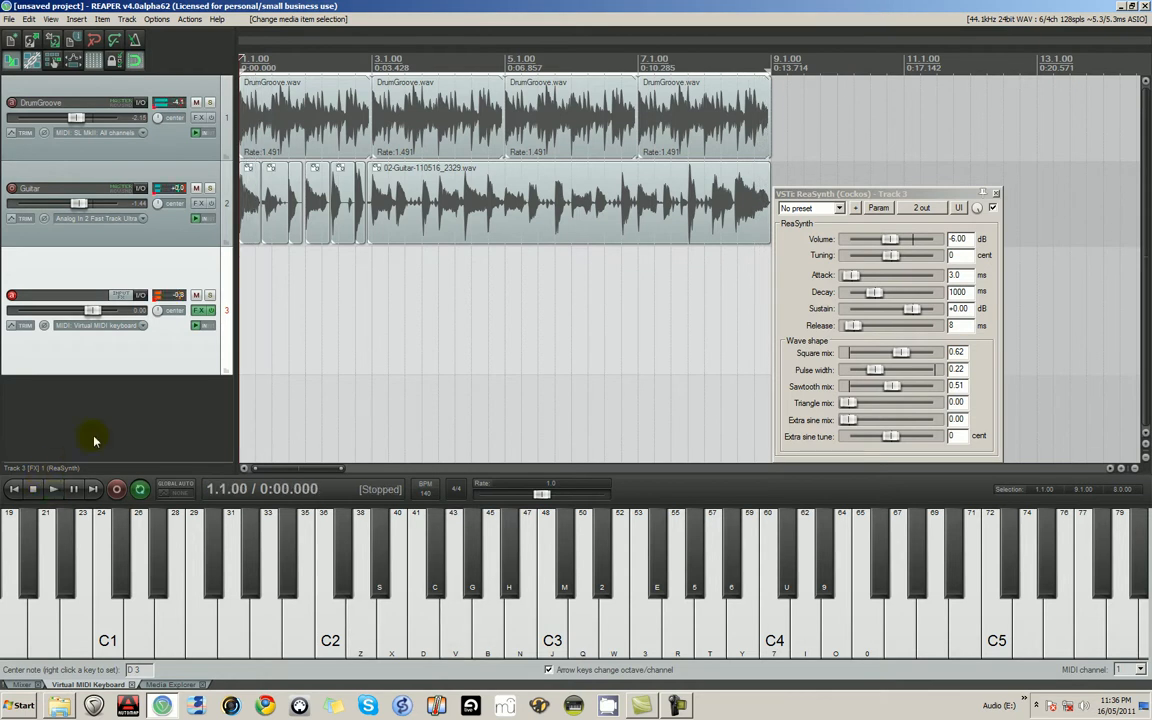
- Name the third track "bass - MIDI"
double_click(55, 296)
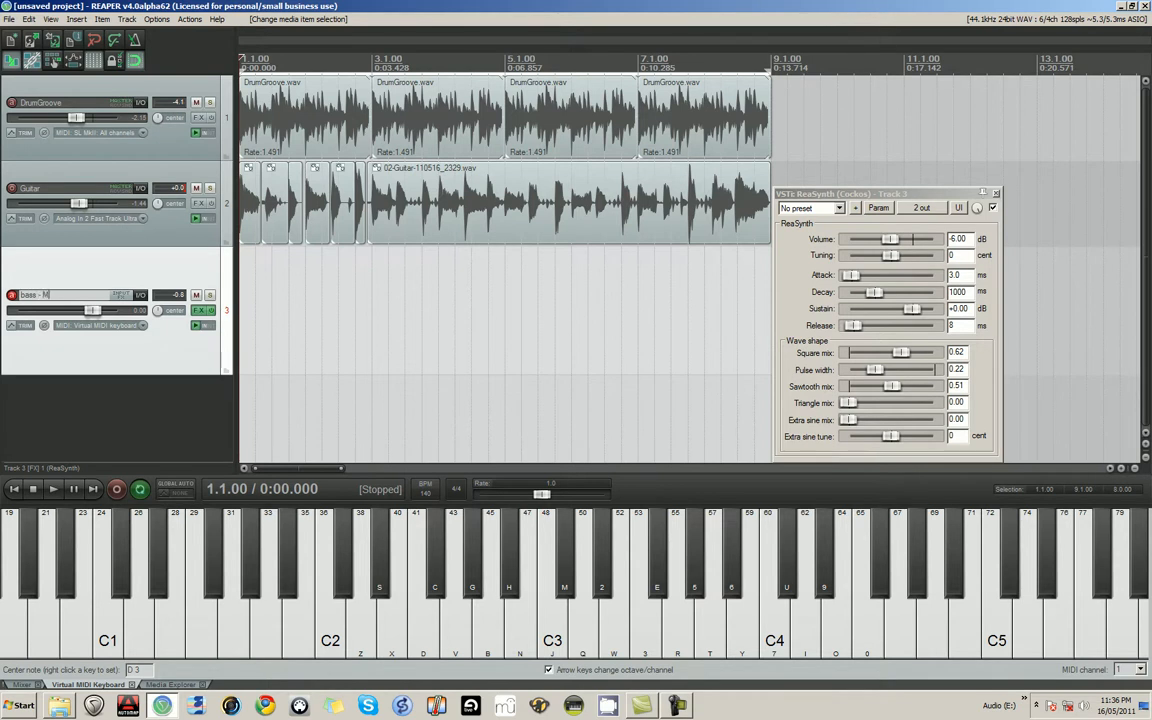
left_click(67, 342)
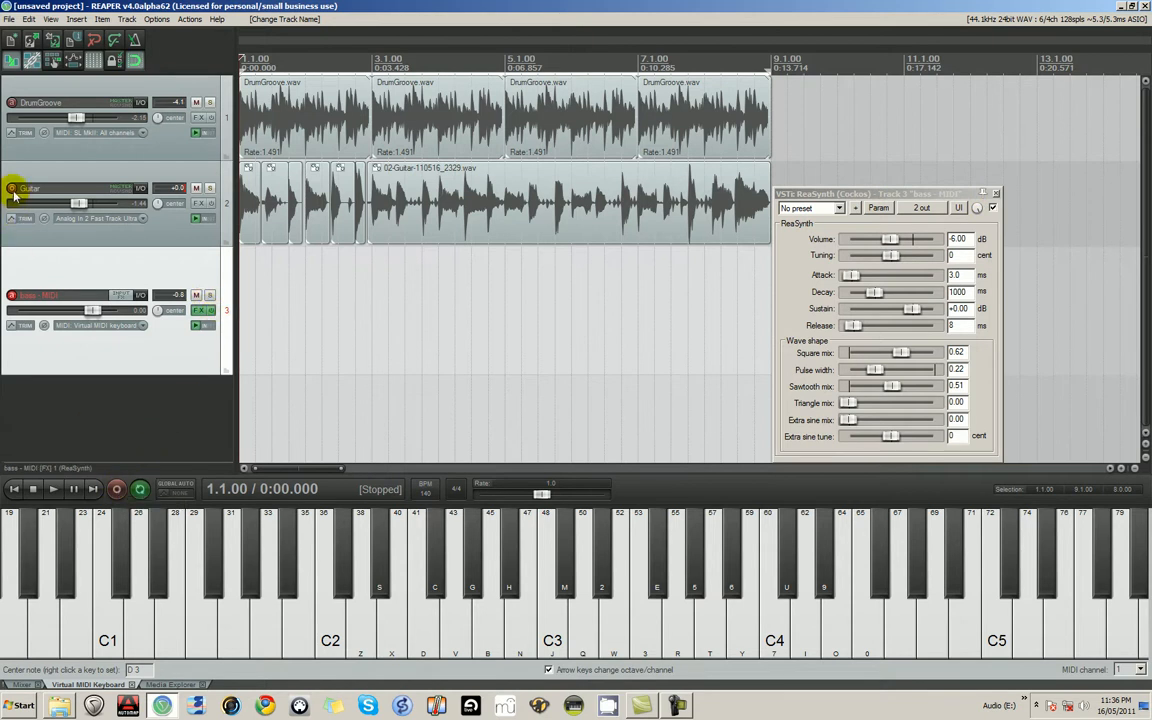
- Record a bass line built mainly on D2 and A2 onto the bass - MIDI track up to 9.1.00, and save all recorded files
left_click(115, 490)
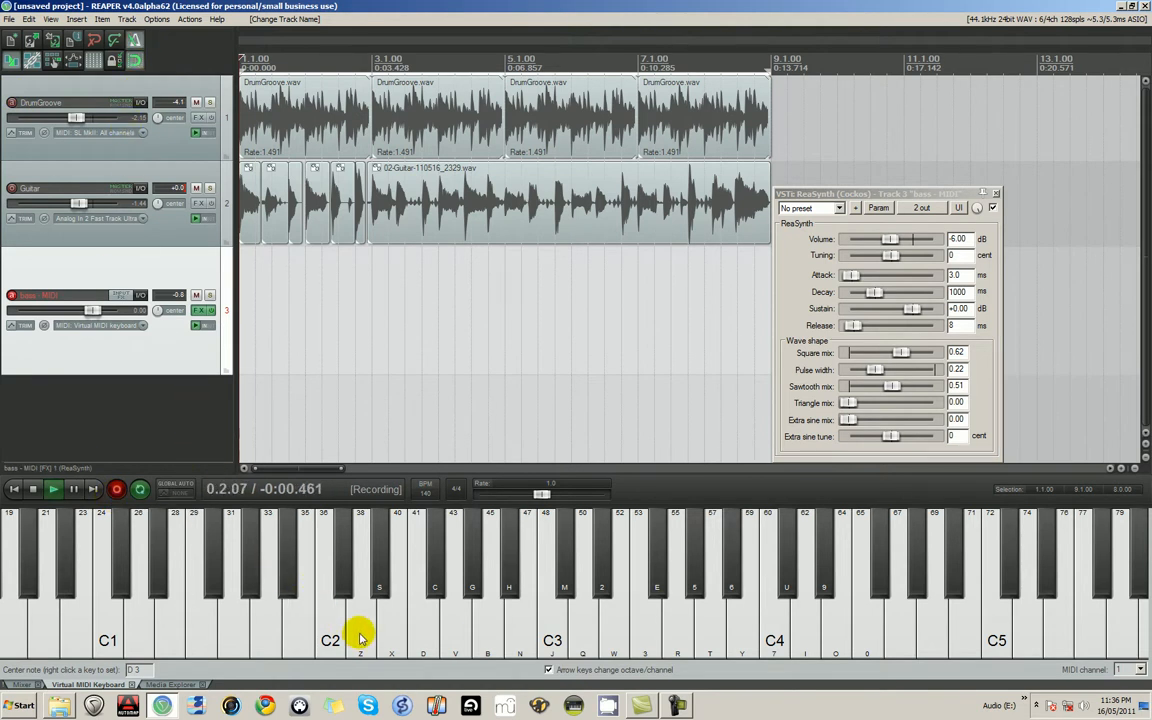
key("z")
key("z")
key("b")
key("z")
key("z")
key("z")
key("b")
key("z")
key("z")
key("b")
key("x")
key("z")
key("z")
key("b")
key("c")
key("z")
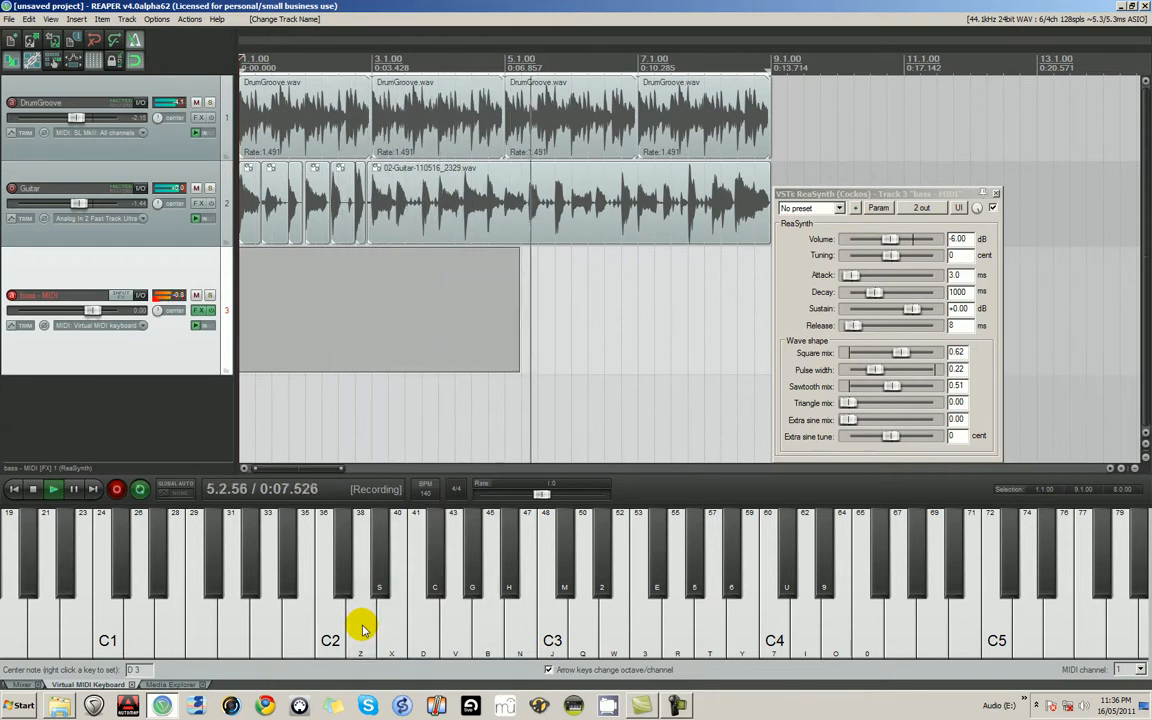
key("z")
key("b")
key("z")
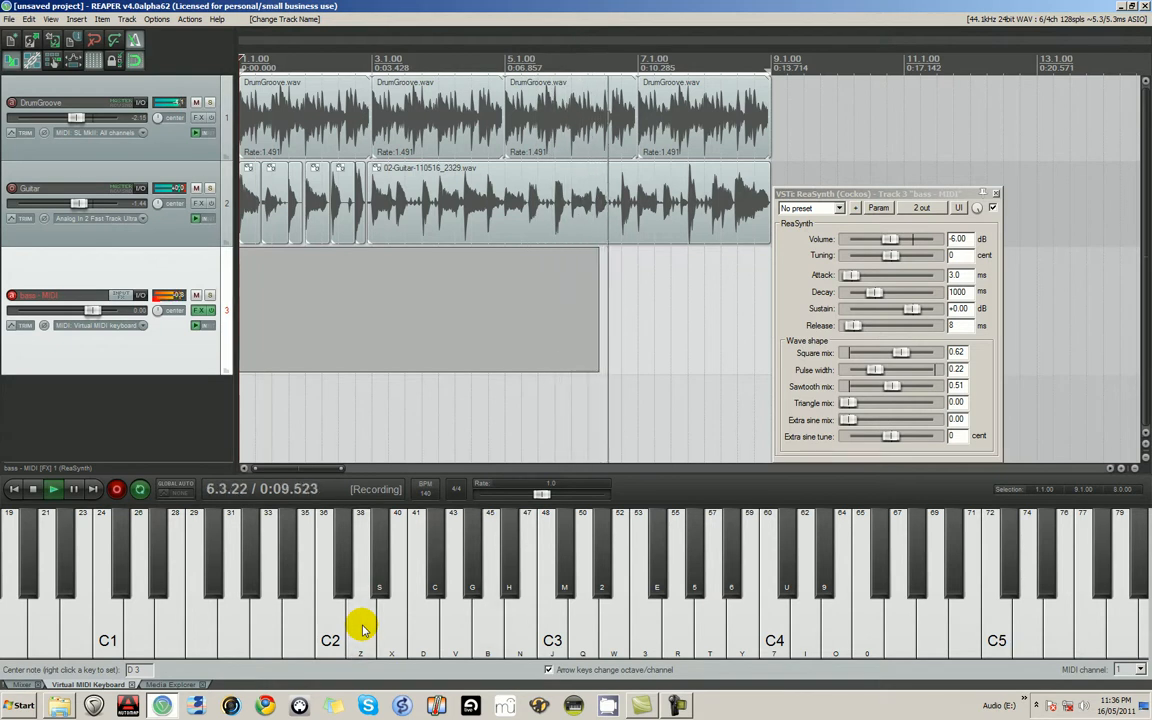
key("z")
key("b")
key("q")
key("z")
key("b")
key("d")
key("v")
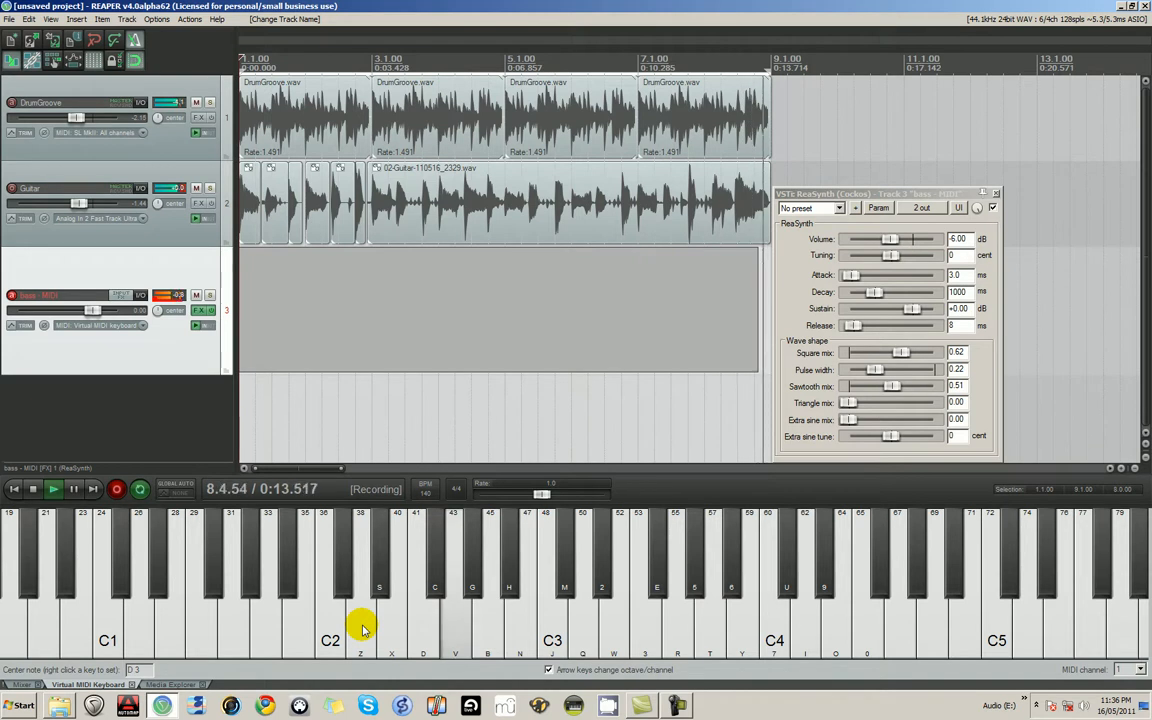
key("space")
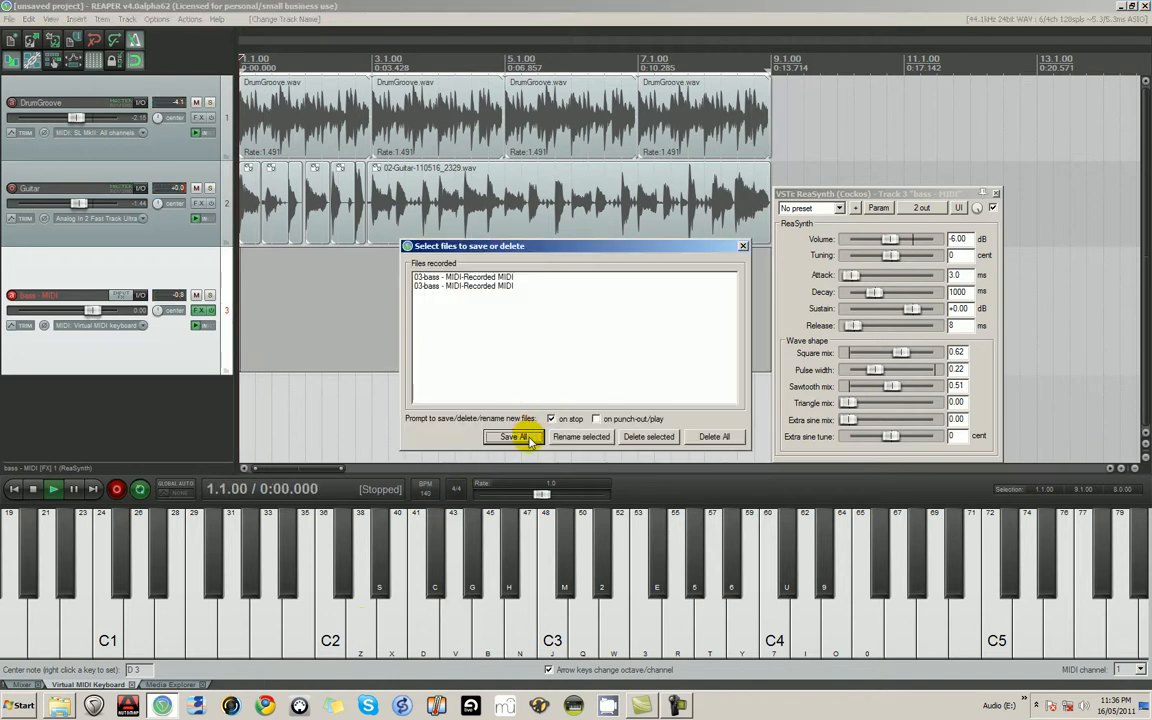
left_click(515, 437)
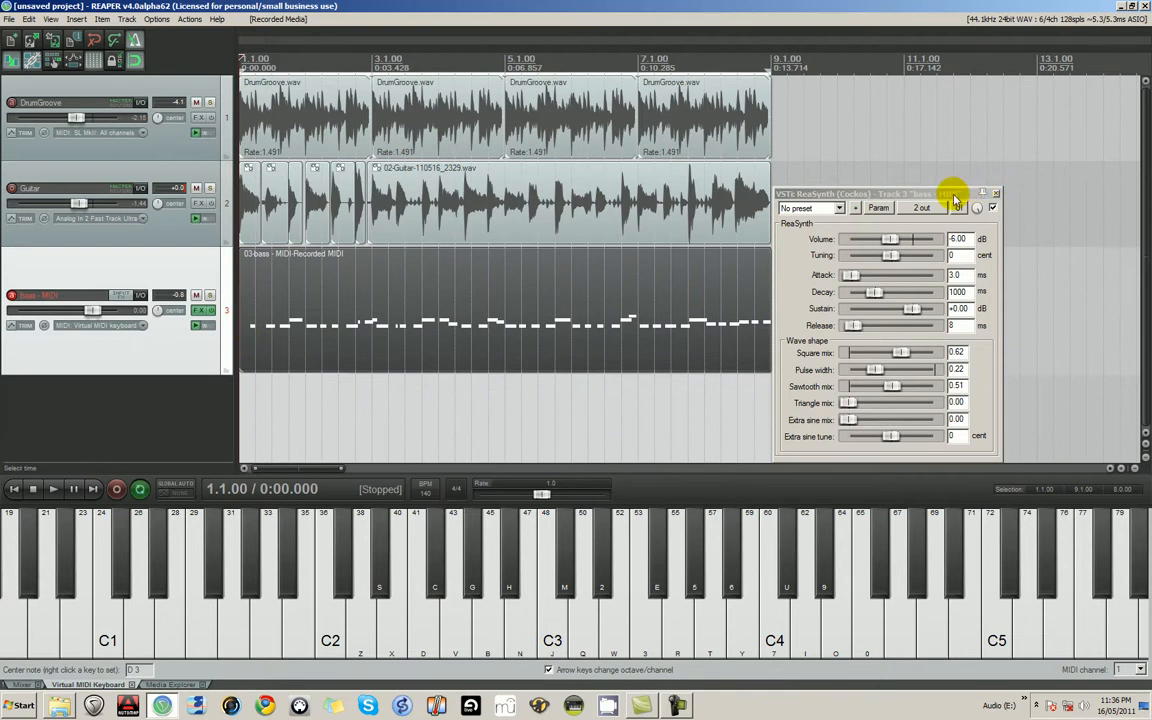
- Move the ReaSynth window aside from the recorded bass item and close it
left_click_drag(954, 196, 1041, 191)
scroll(320, 333, "up", 2)
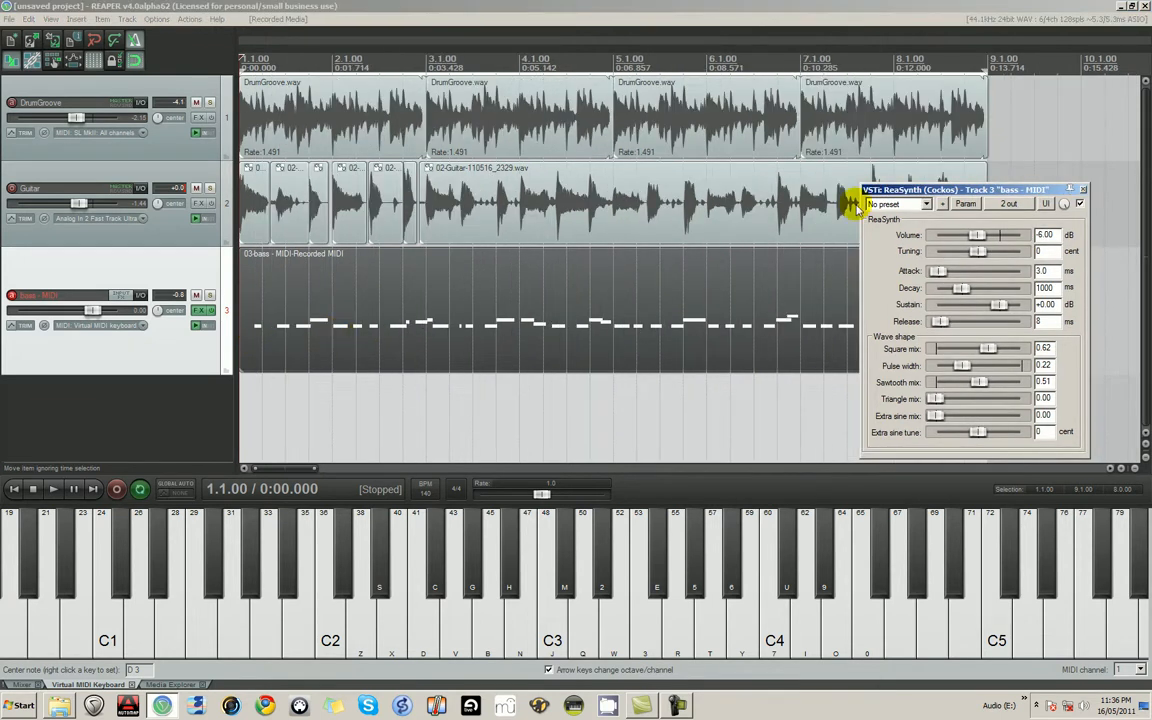
left_click(1083, 190)
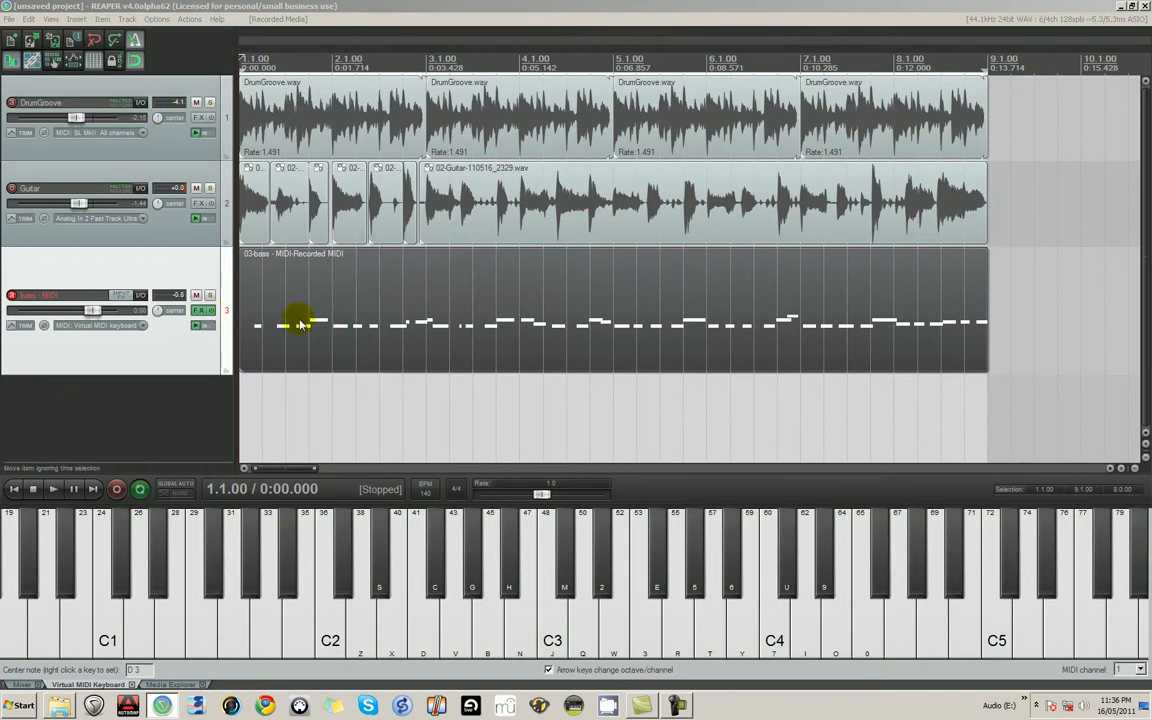
- Open the recorded bass item in the MIDI editor, and reposition and enlarge the editor window
left_click(280, 342)
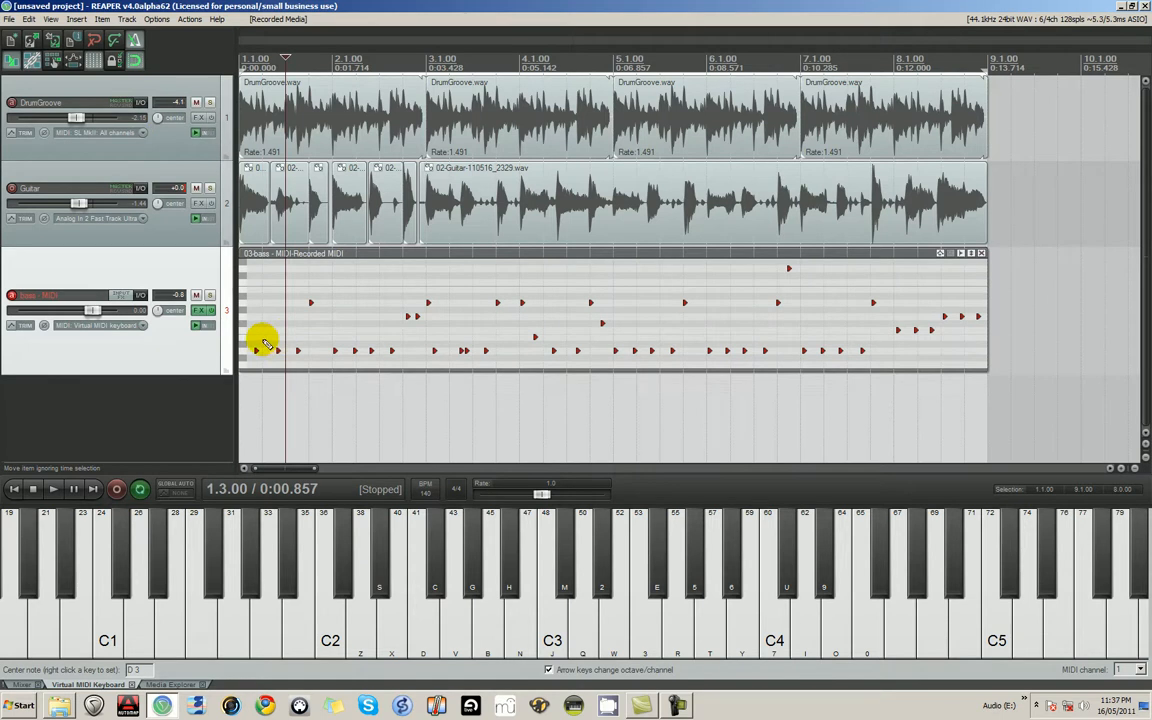
left_click(249, 305)
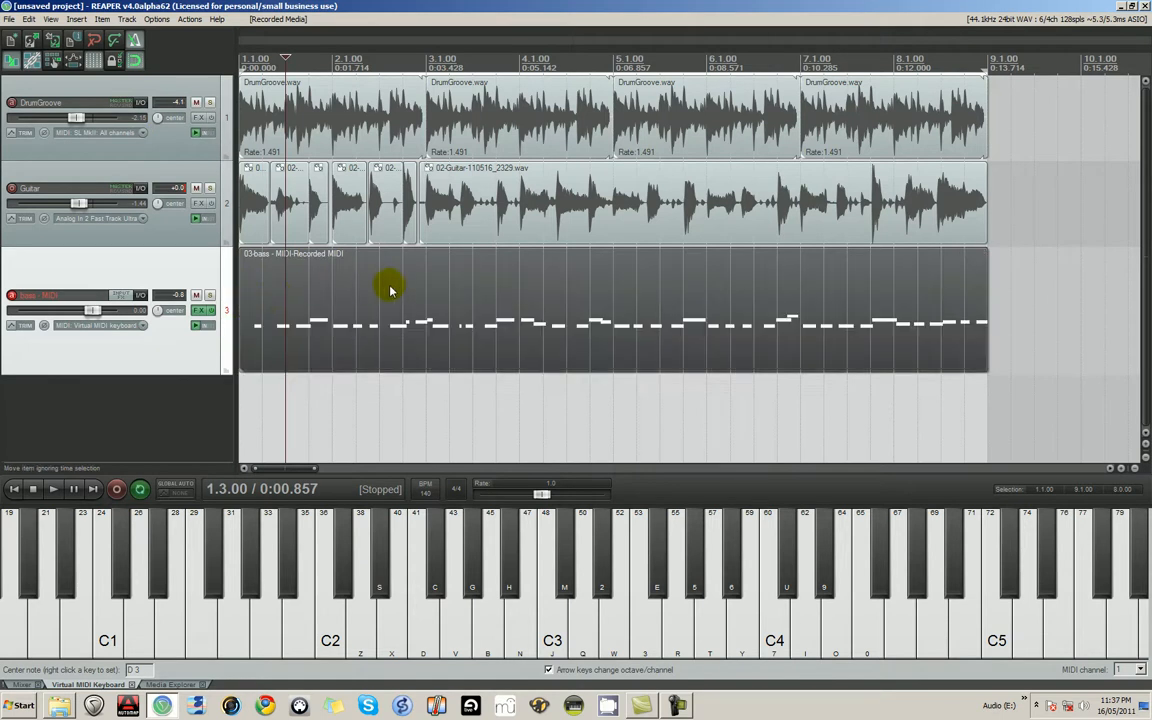
double_click(551, 314)
left_click_drag(727, 326, 577, 266)
left_click_drag(981, 330, 957, 476)
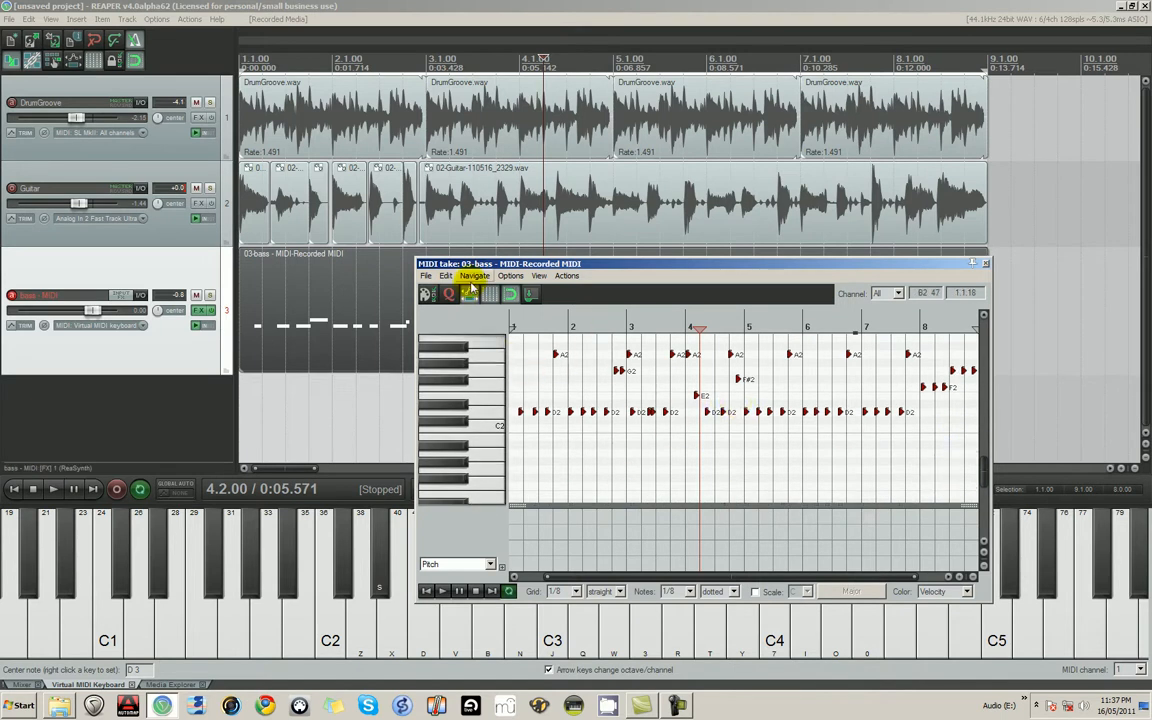
- Change the MIDI editor's note shape to rectangles that show each note's length
left_click(510, 275)
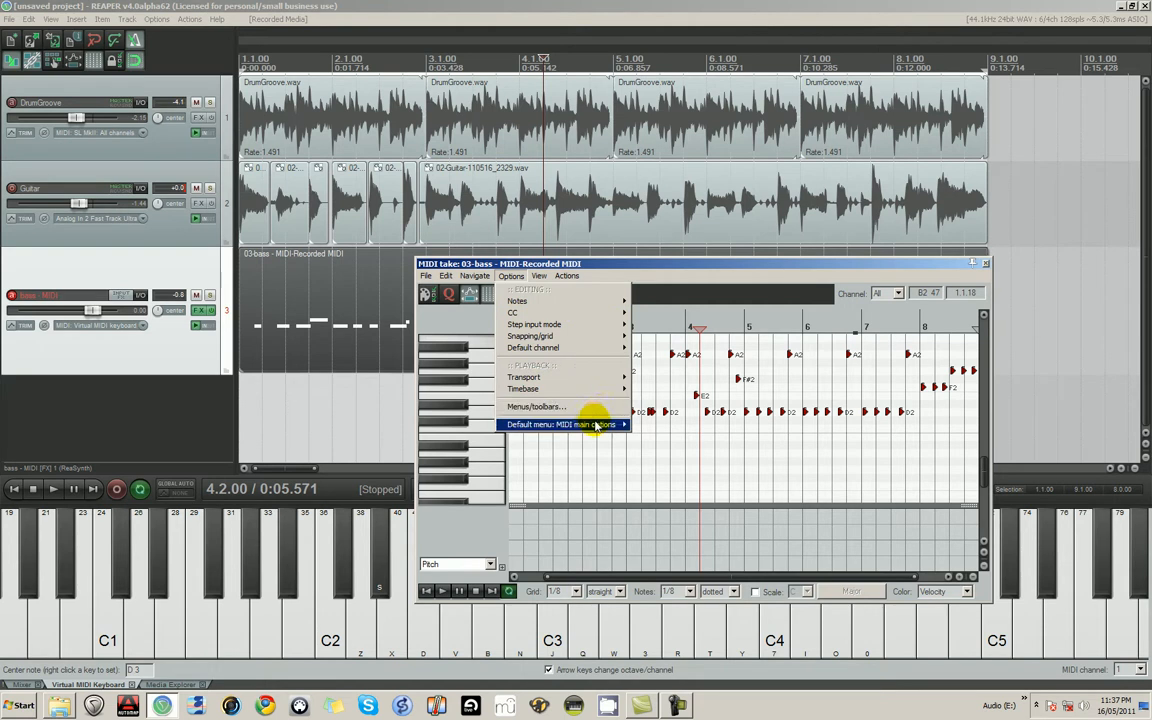
mouse_move(539, 275)
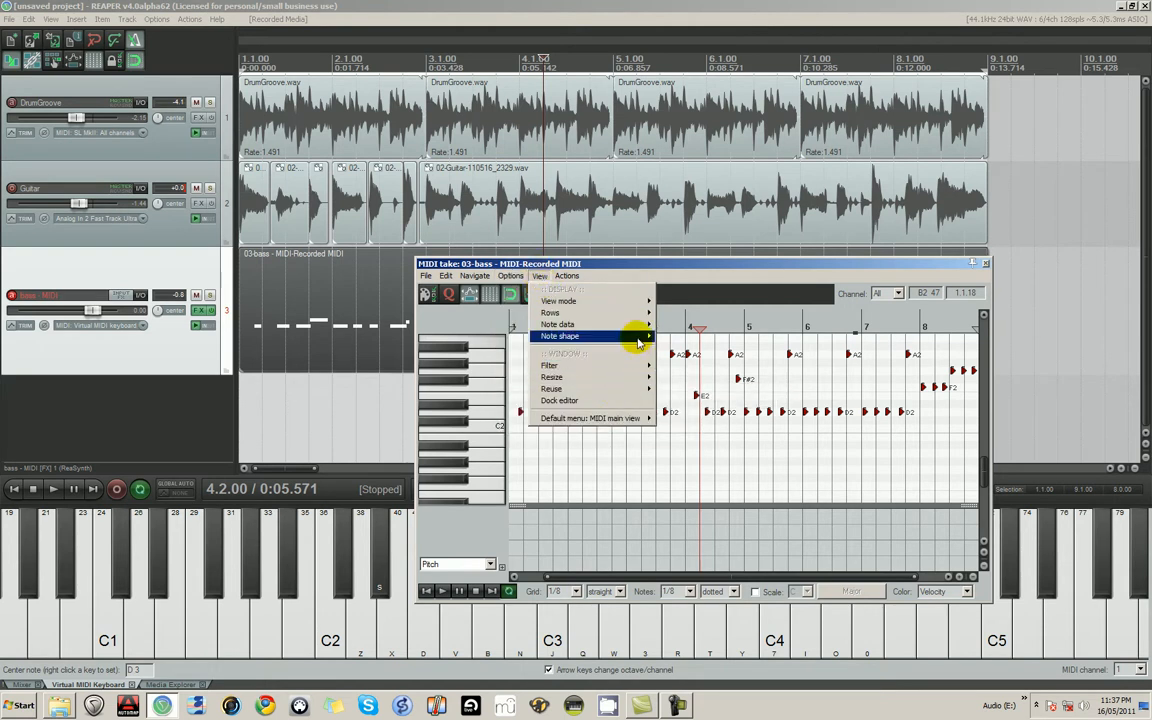
mouse_move(610, 336)
left_click(714, 340)
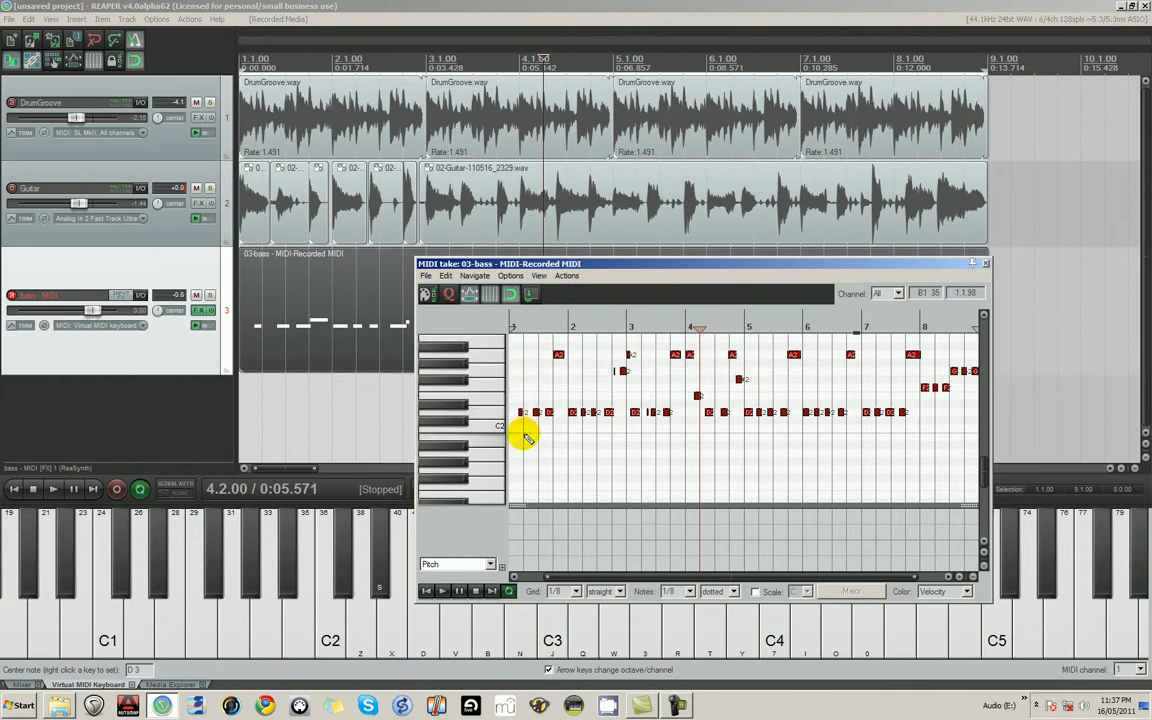
- Insert a D2 note at 1.1.00 in the bass take and shorten it to end before the following D2 note
left_click(522, 436)
scroll(556, 413, "up", 5)
scroll(588, 418, "up", 3)
left_click(546, 413)
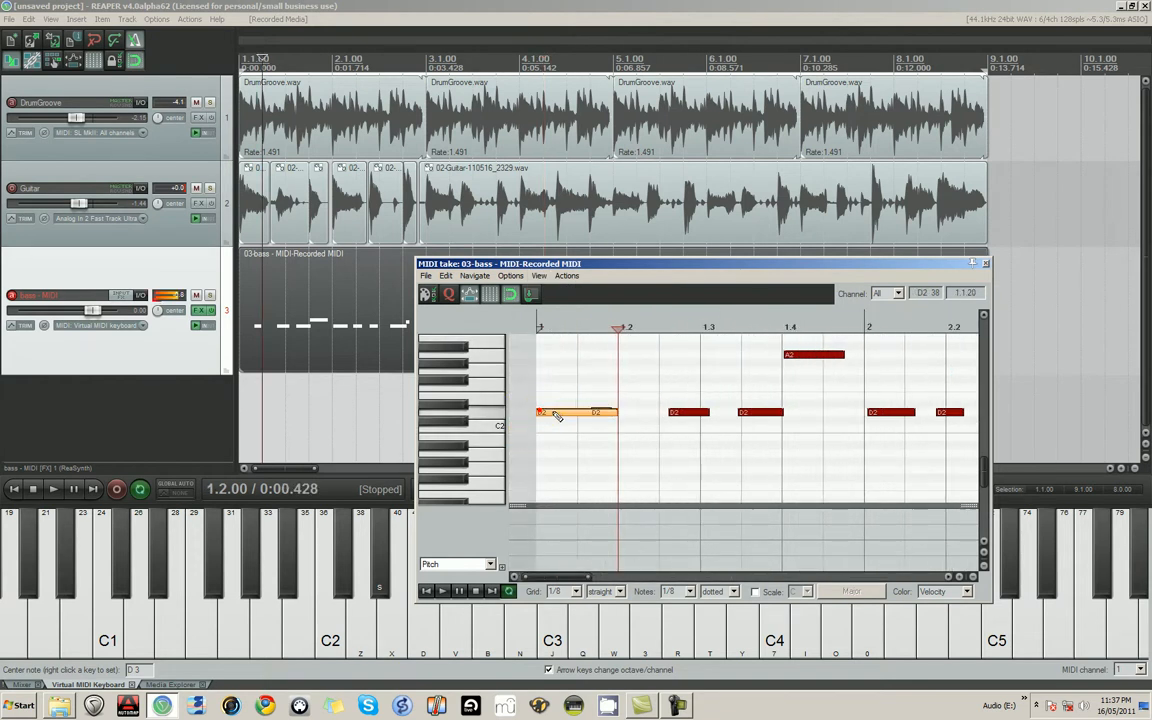
left_click_drag(562, 415, 564, 414)
left_click(532, 423)
scroll(678, 409, "down", 5)
scroll(678, 409, "down", 2)
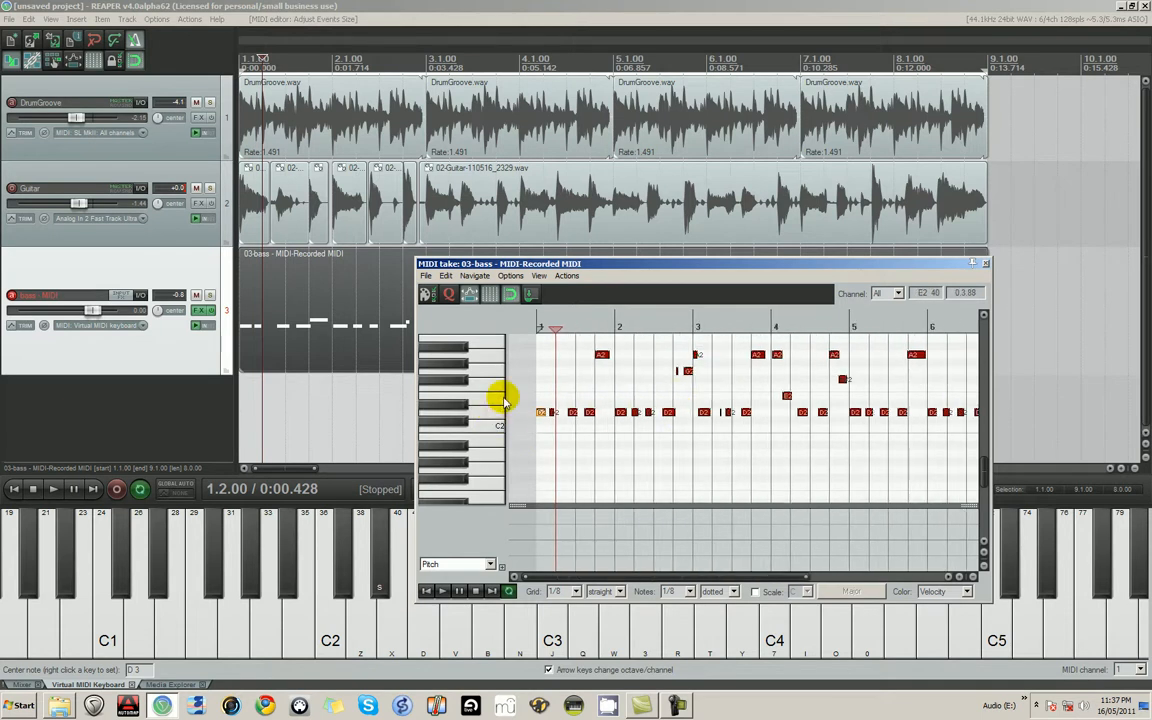
- Solo the bass - MIDI track and play the take from 1.1.00 to hear the opening notes
left_click(209, 296)
key("space")
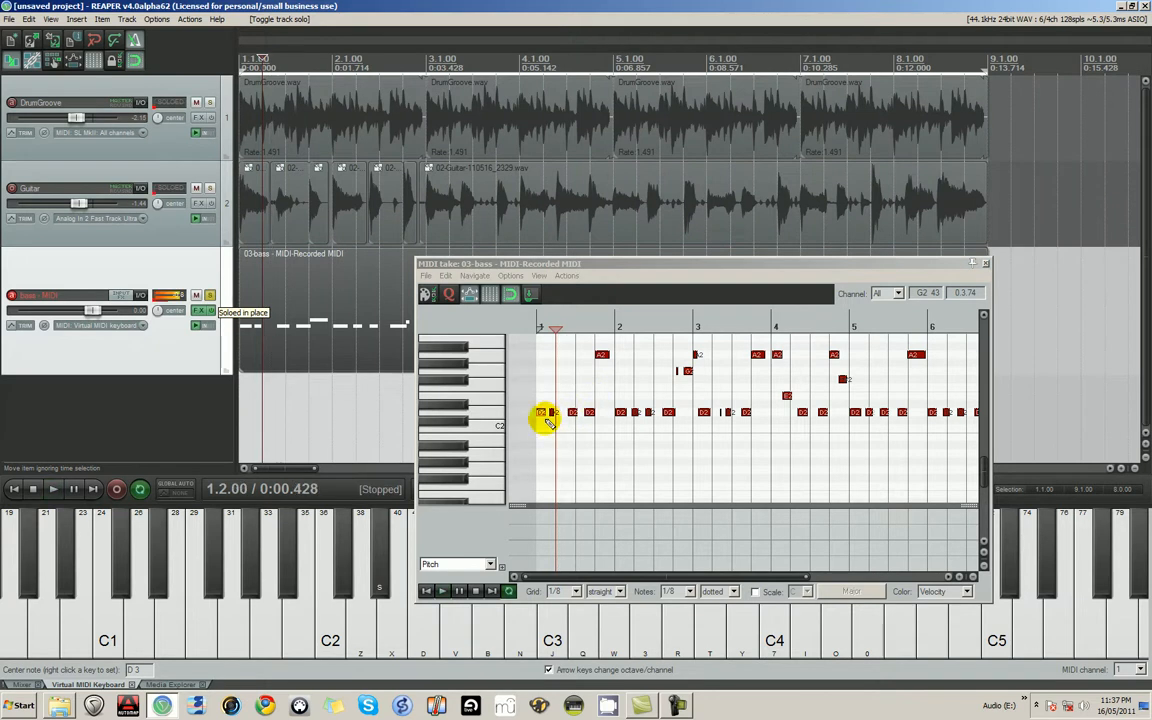
key("space")
left_click(536, 399)
left_click(540, 388)
key("space")
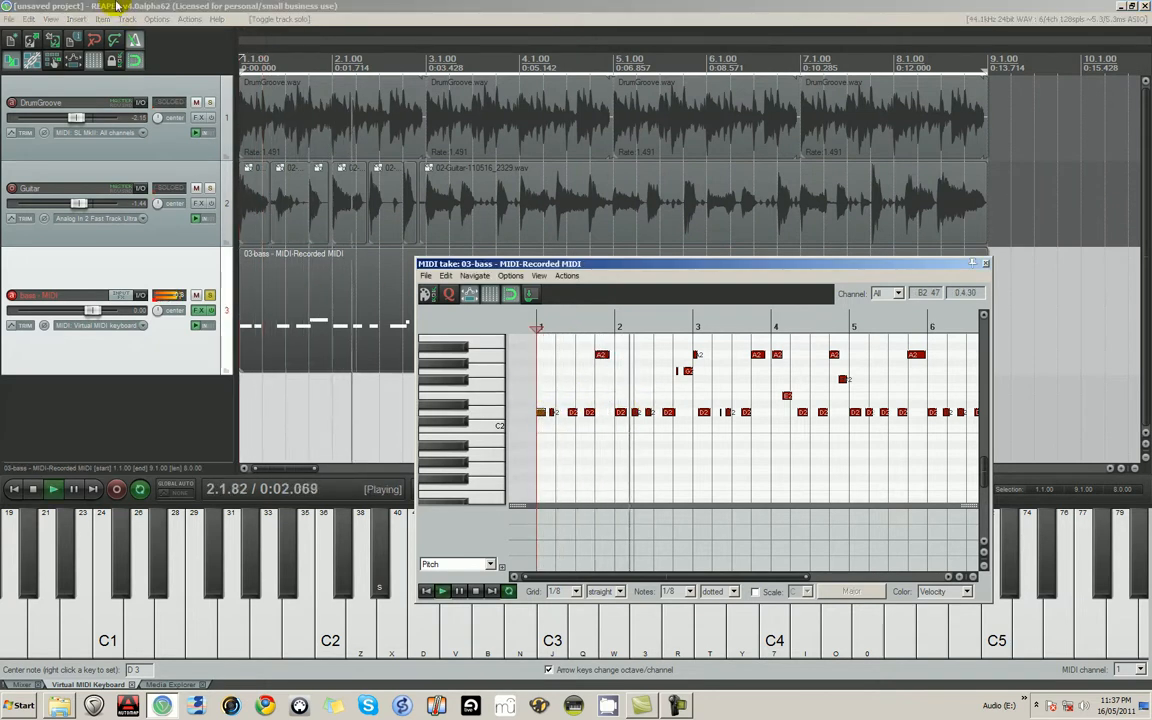
key("space")
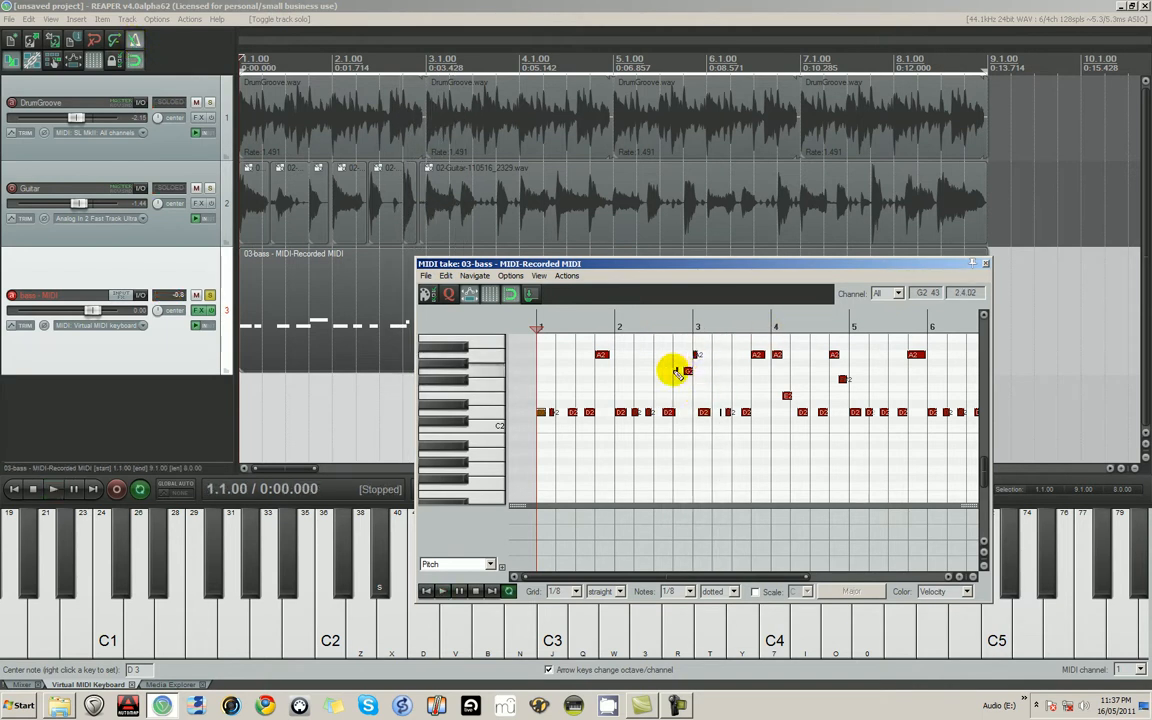
- Move the two G2 notes at the end of measure 2 to start at 2.4.00 and 2.4.50
left_click(687, 373)
scroll(687, 373, "up", 5)
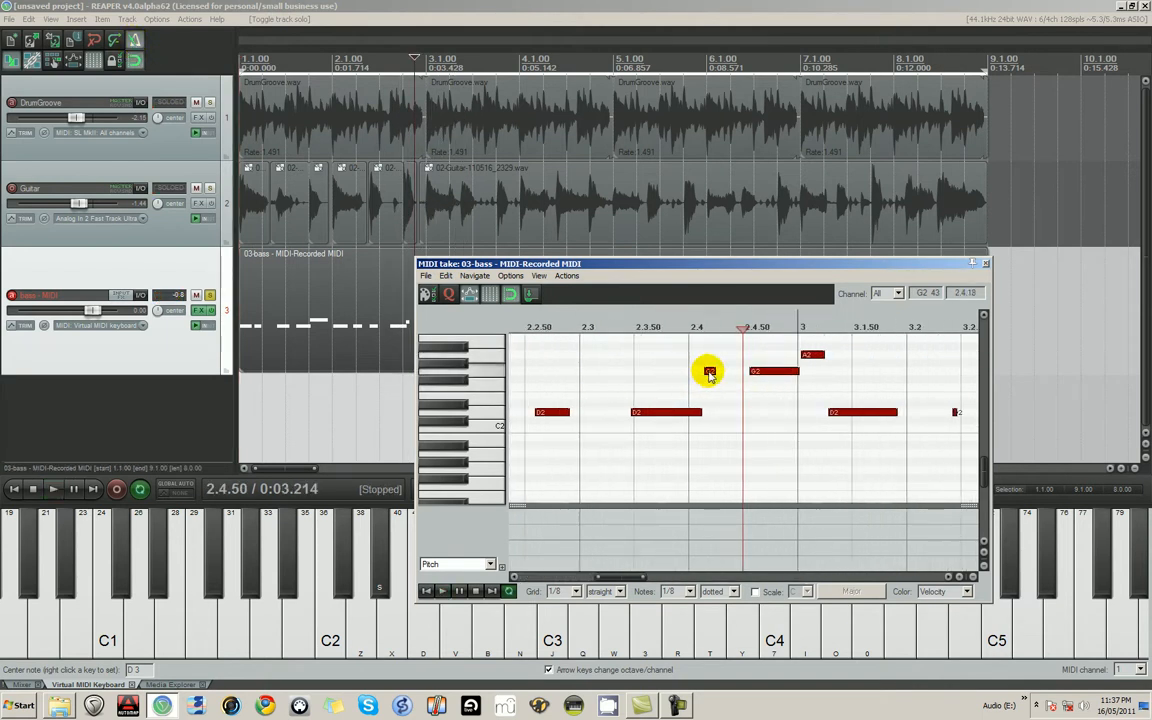
left_click(748, 373)
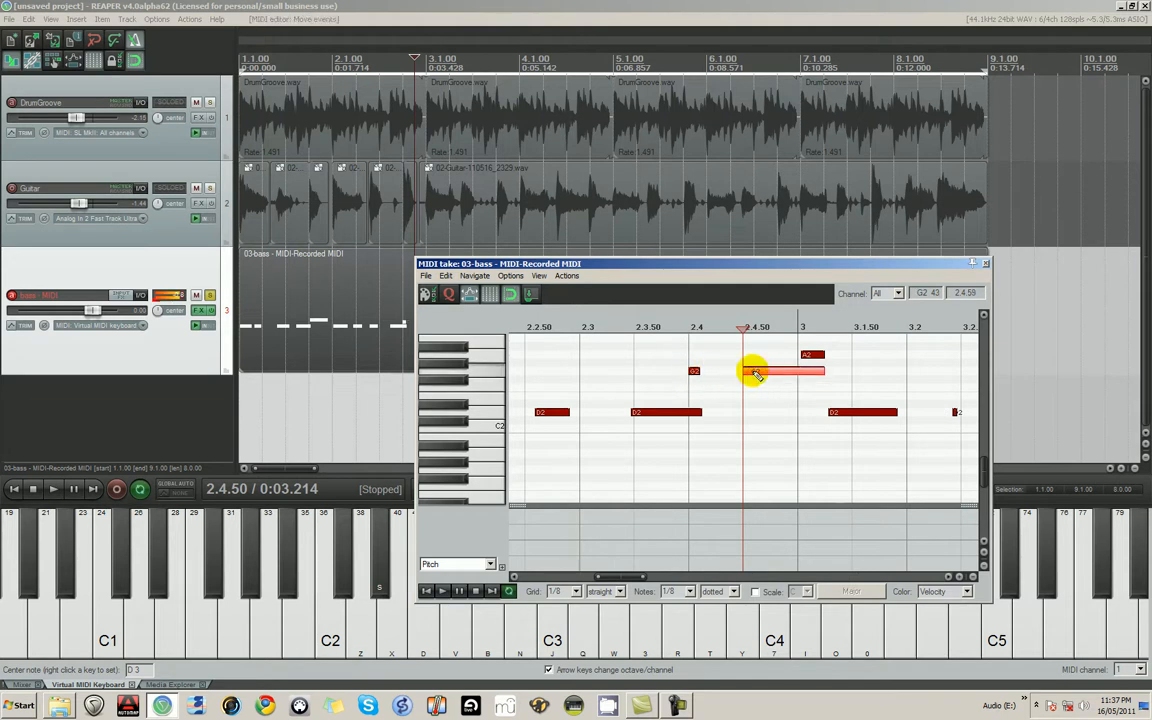
left_click_drag(767, 377, 761, 377)
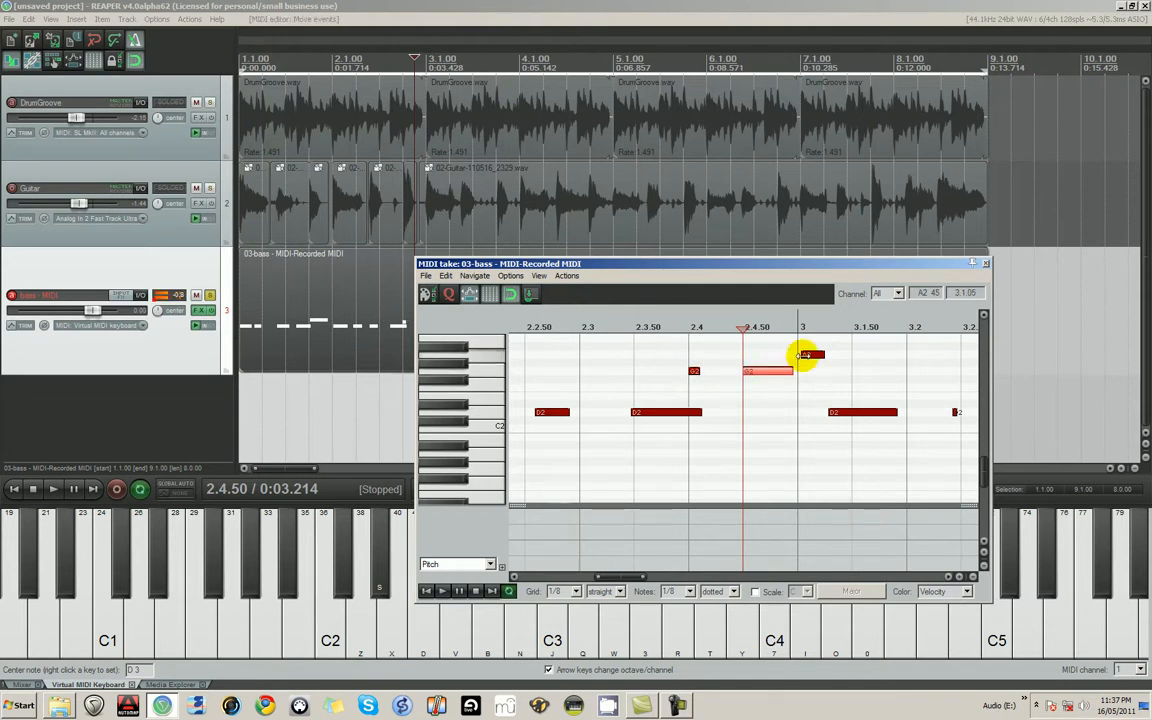
scroll(607, 484, "down", 6)
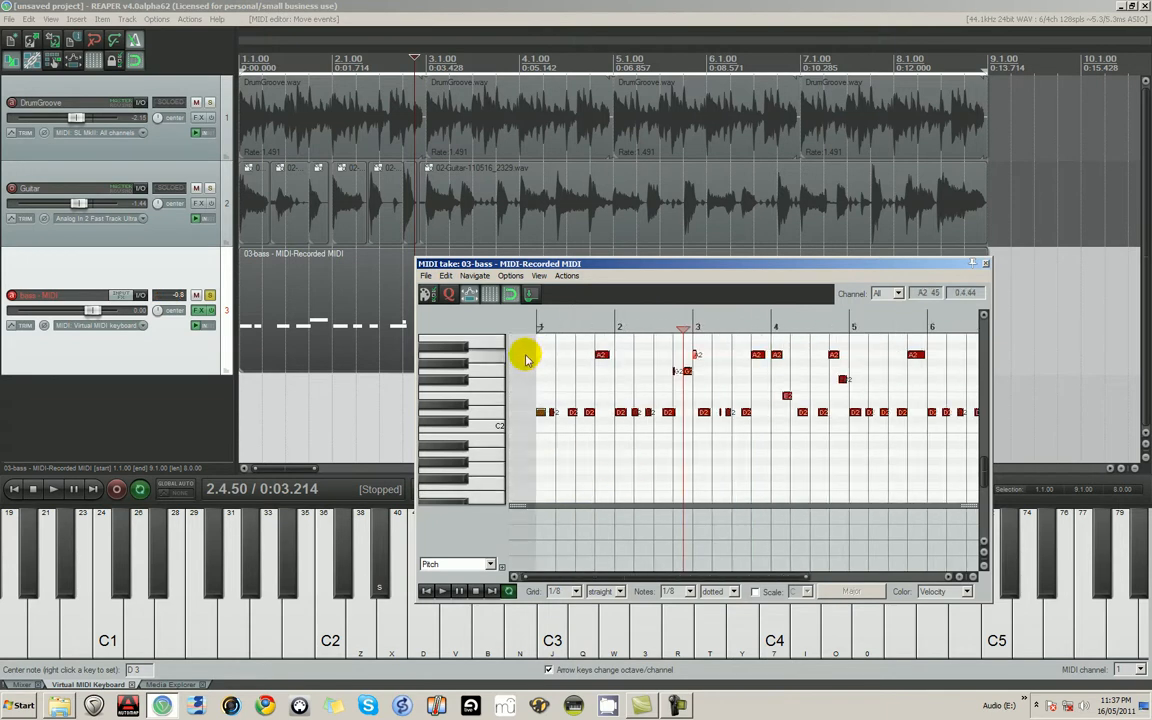
- Select all the notes of the bass take in the MIDI editor
left_click_drag(549, 358, 797, 437)
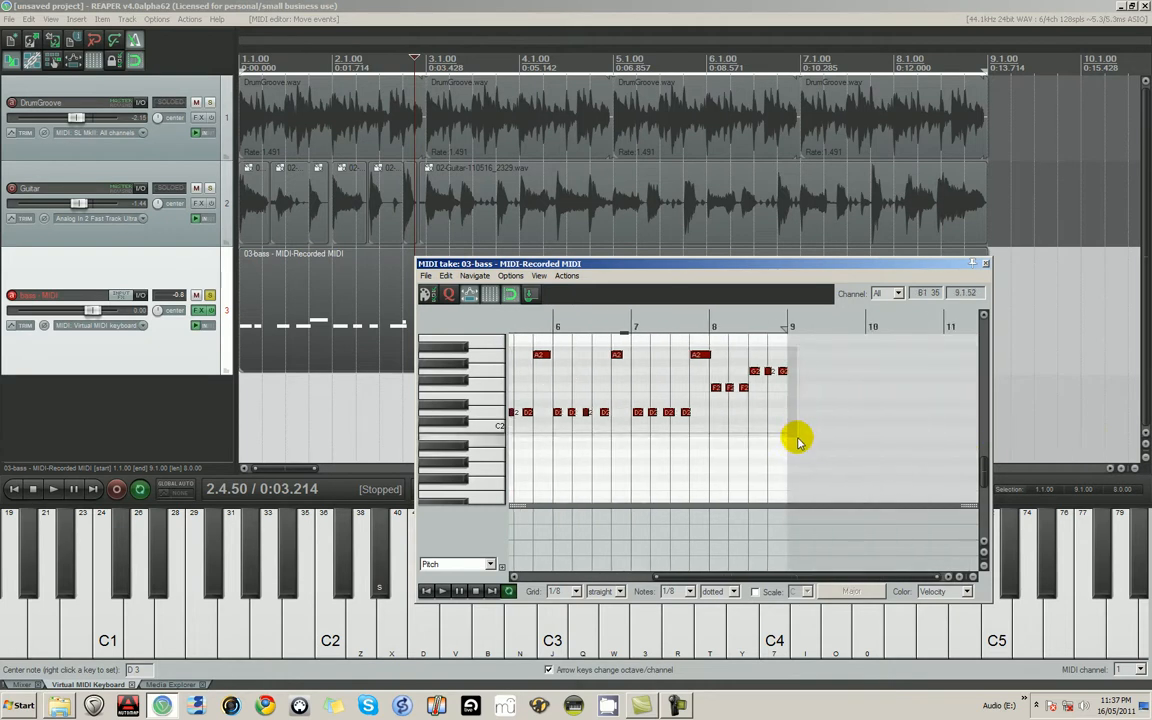
scroll(650, 410, "down", 4)
scroll(638, 414, "down", 3)
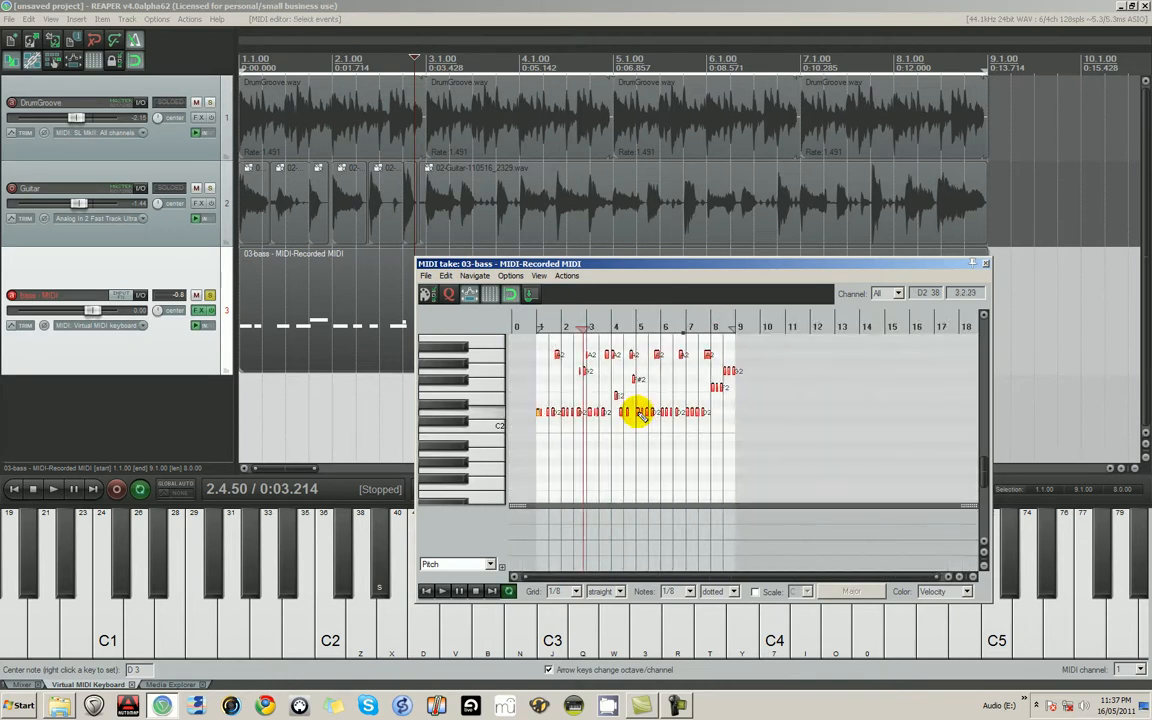
scroll(483, 414, "up", 2)
scroll(483, 417, "down", 3)
scroll(480, 417, "up", 4)
scroll(479, 417, "down", 1)
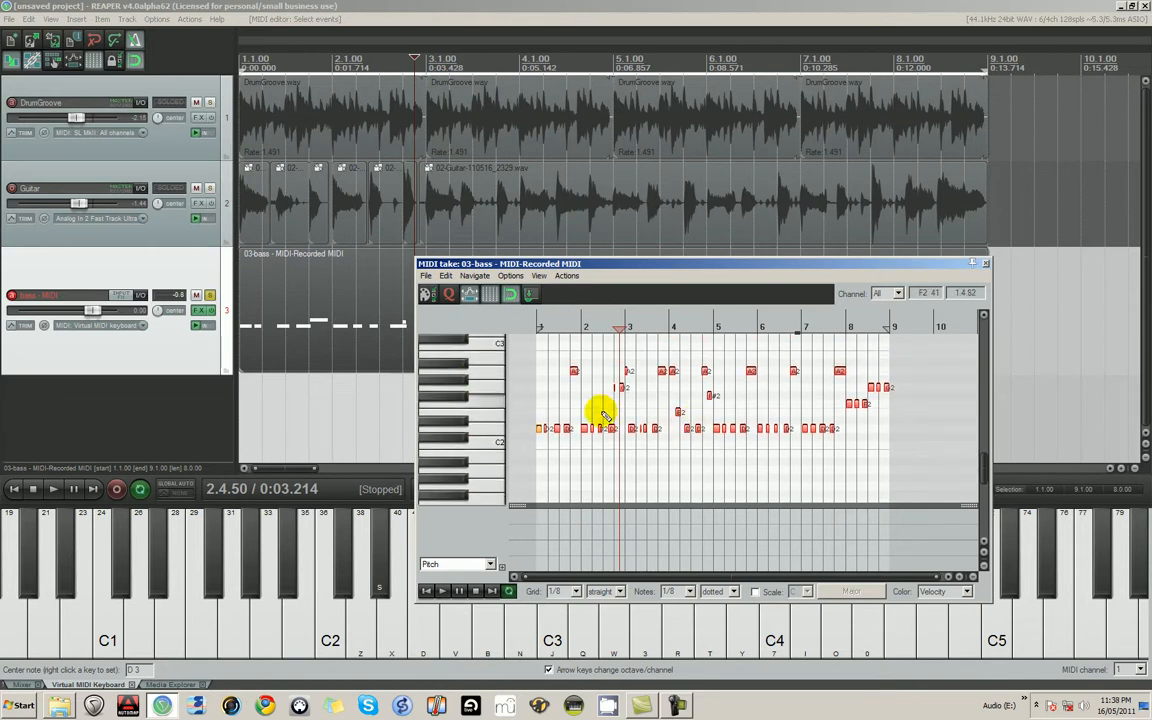
scroll(612, 411, "up", 3)
scroll(766, 438, "down", 1)
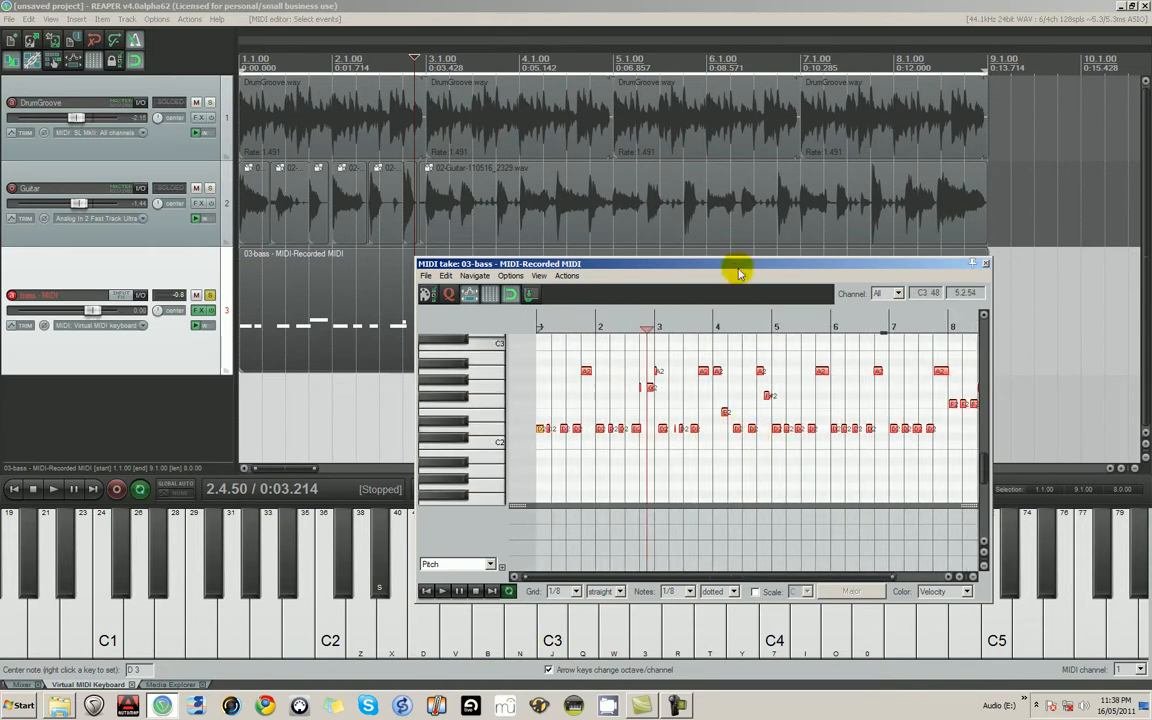
- Try quantizing the positions of the selected bass notes to a straight 1/8 grid at 100% strength
left_click_drag(738, 265, 542, 262)
left_click_drag(795, 346, 986, 346)
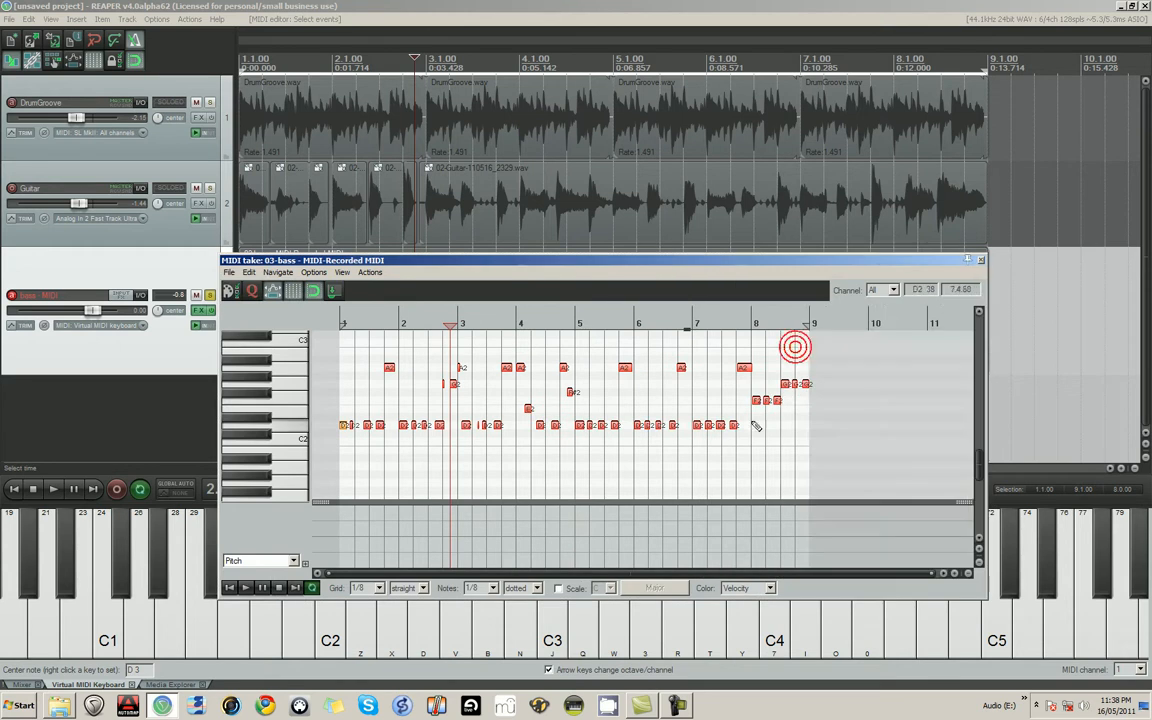
scroll(522, 386, "up", 2)
key("q")
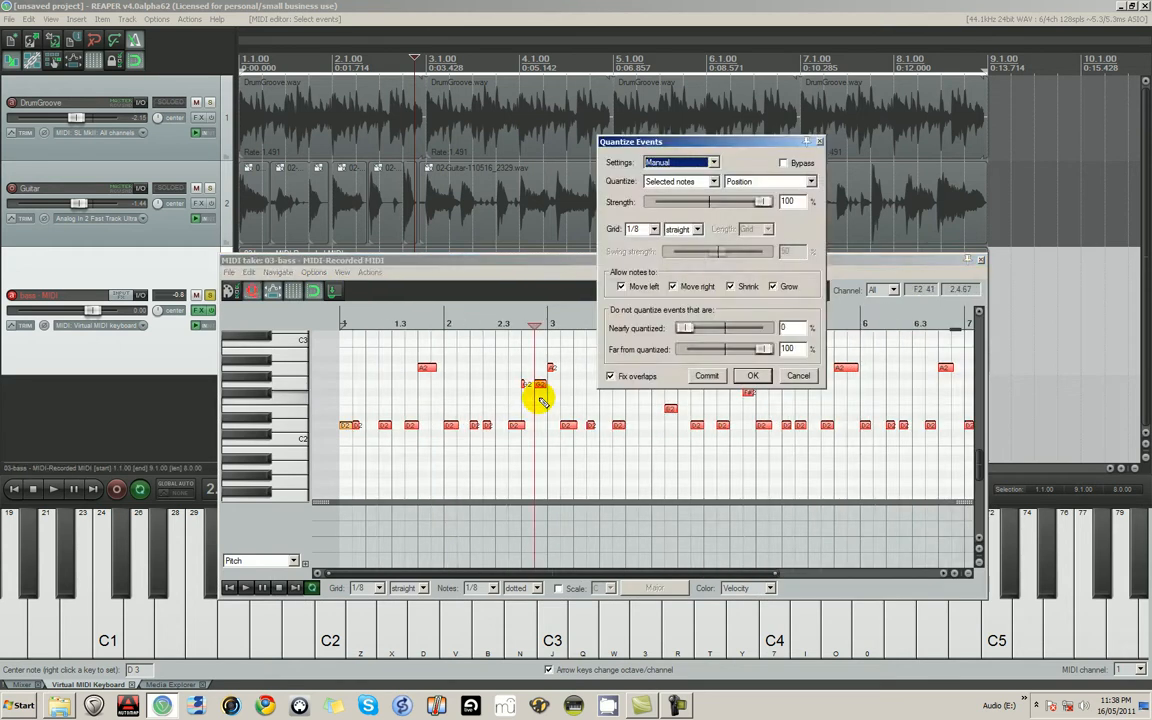
left_click(798, 377)
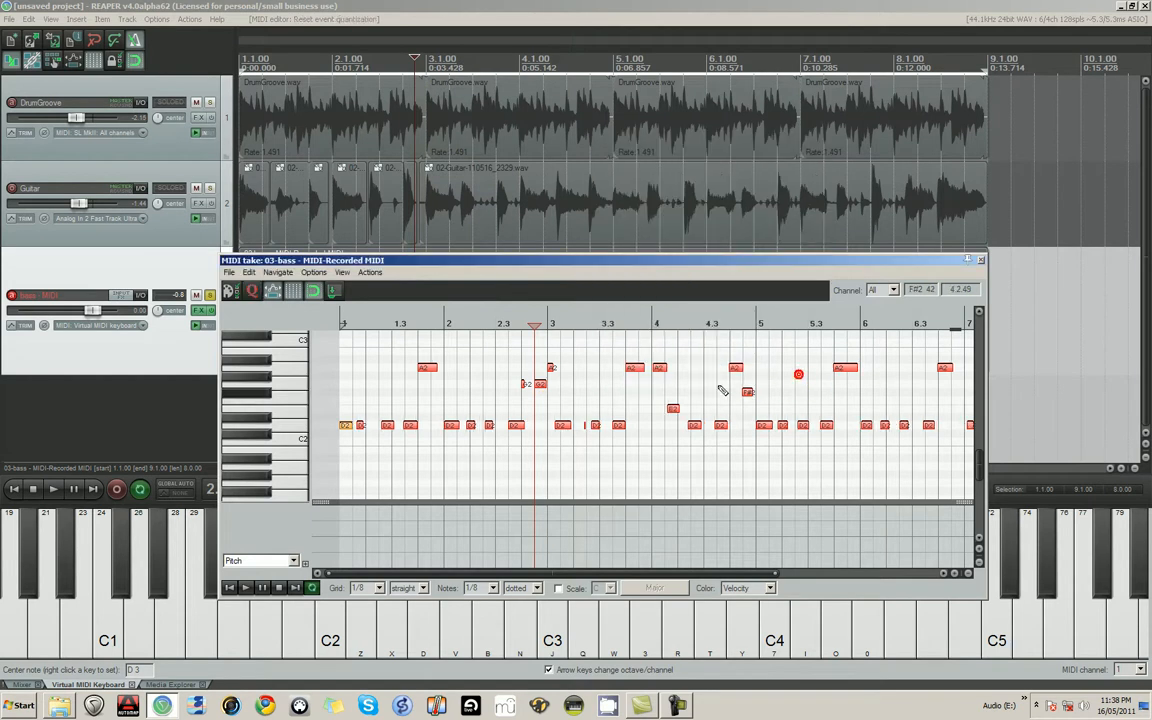
- Examine how the bass notes in measures 1 to 4 line up with the 1/8 grid
scroll(540, 430, "up", 3)
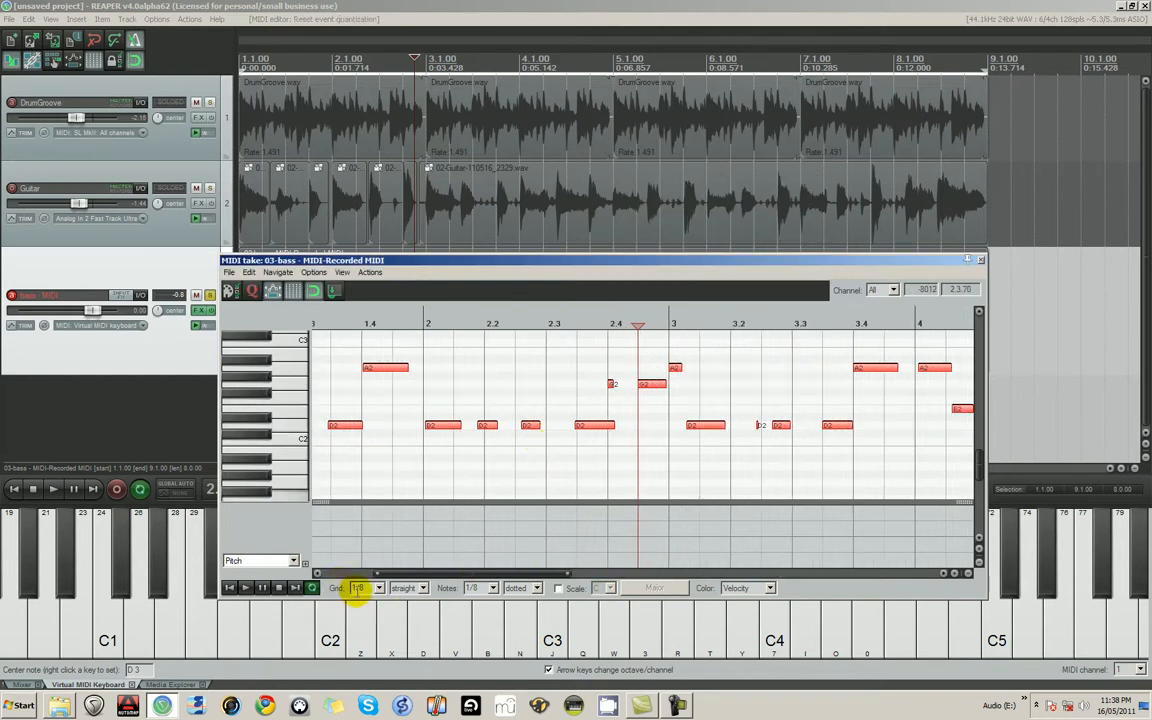
scroll(430, 427, "down", 3)
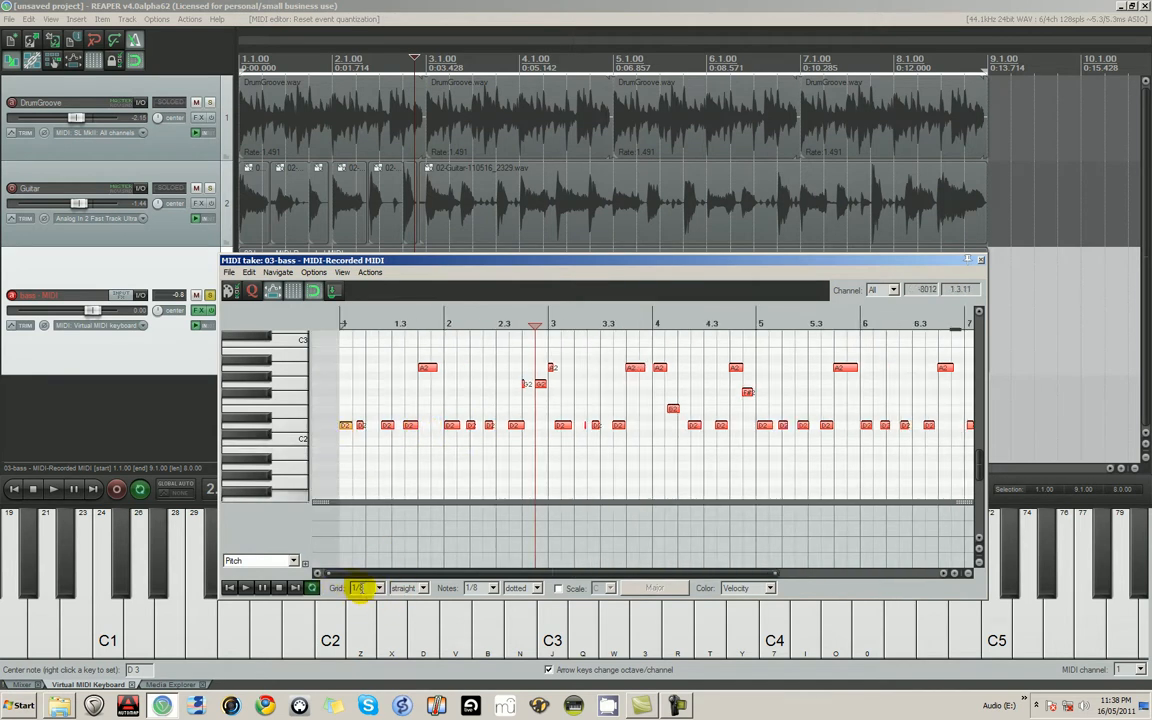
scroll(421, 447, "up", 3)
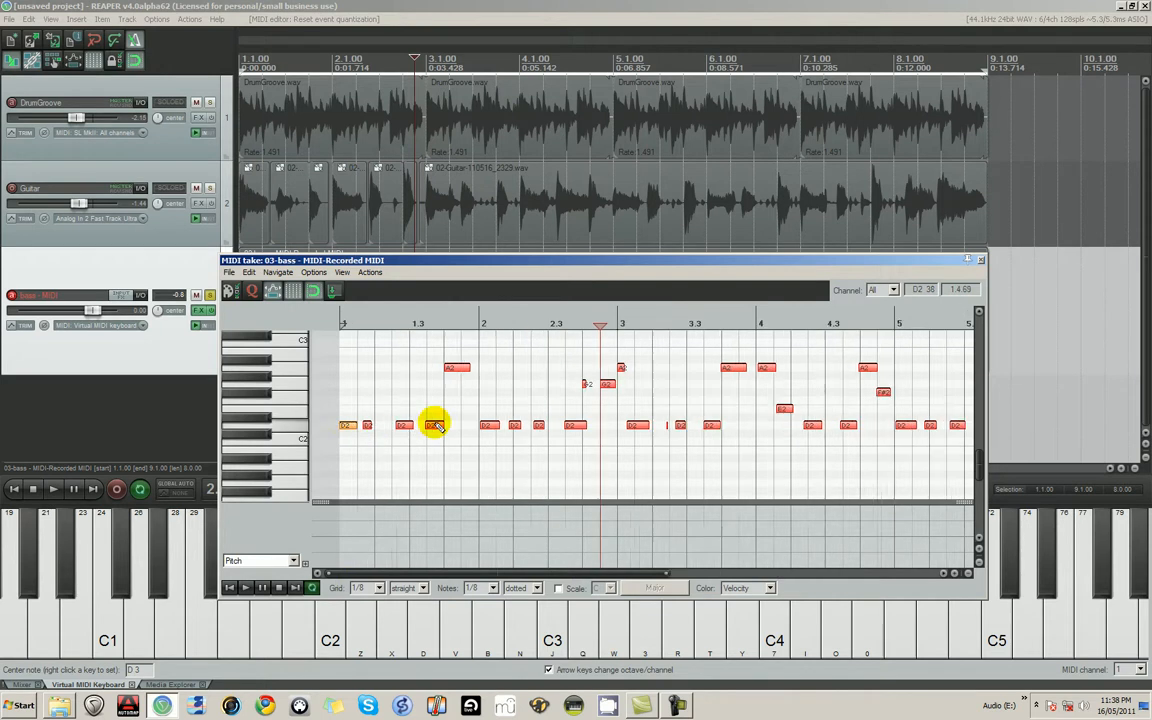
scroll(418, 446, "down", 3)
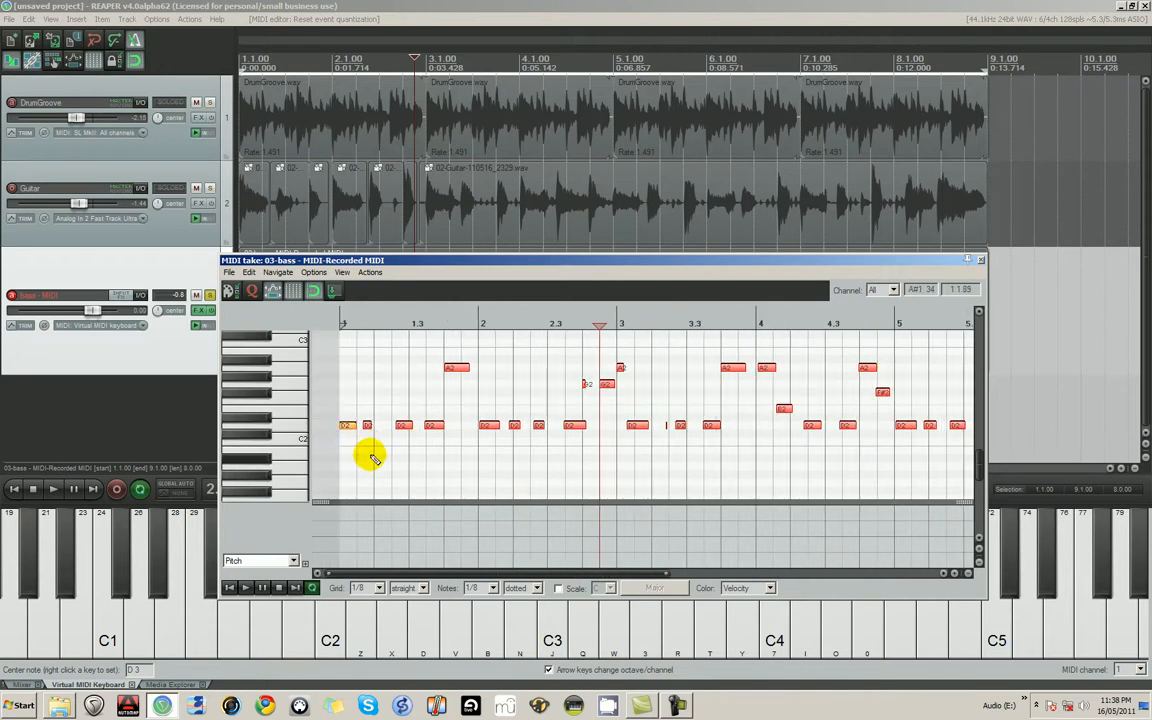
left_click(376, 453)
left_click(410, 457)
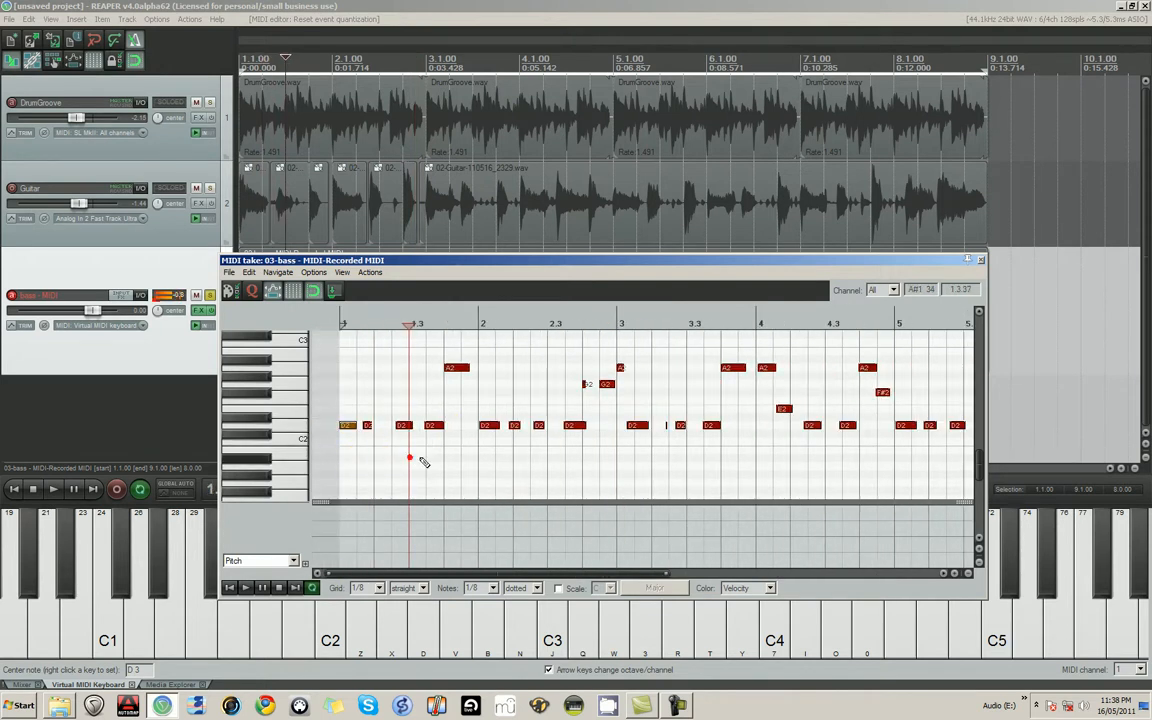
left_click(424, 458)
left_click(443, 459)
left_click(462, 459)
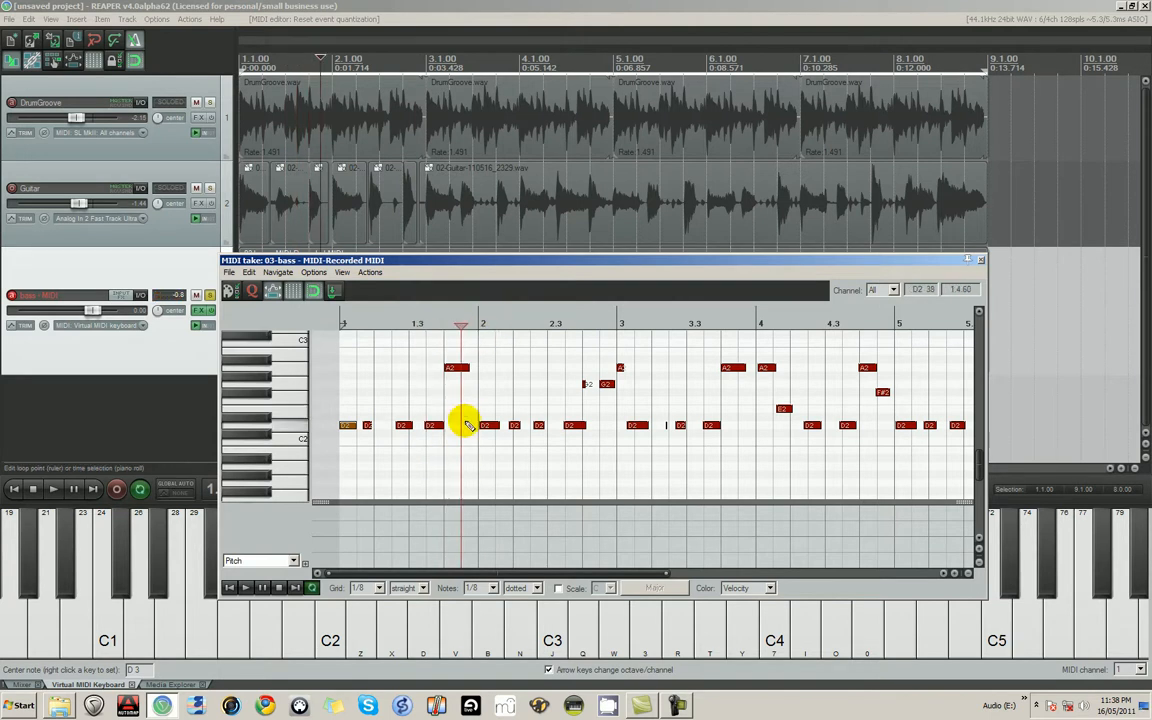
- Place the edit cursor at 1.1.00 and try committing a straight 1/8 quantization with 100% strength
left_click(346, 430)
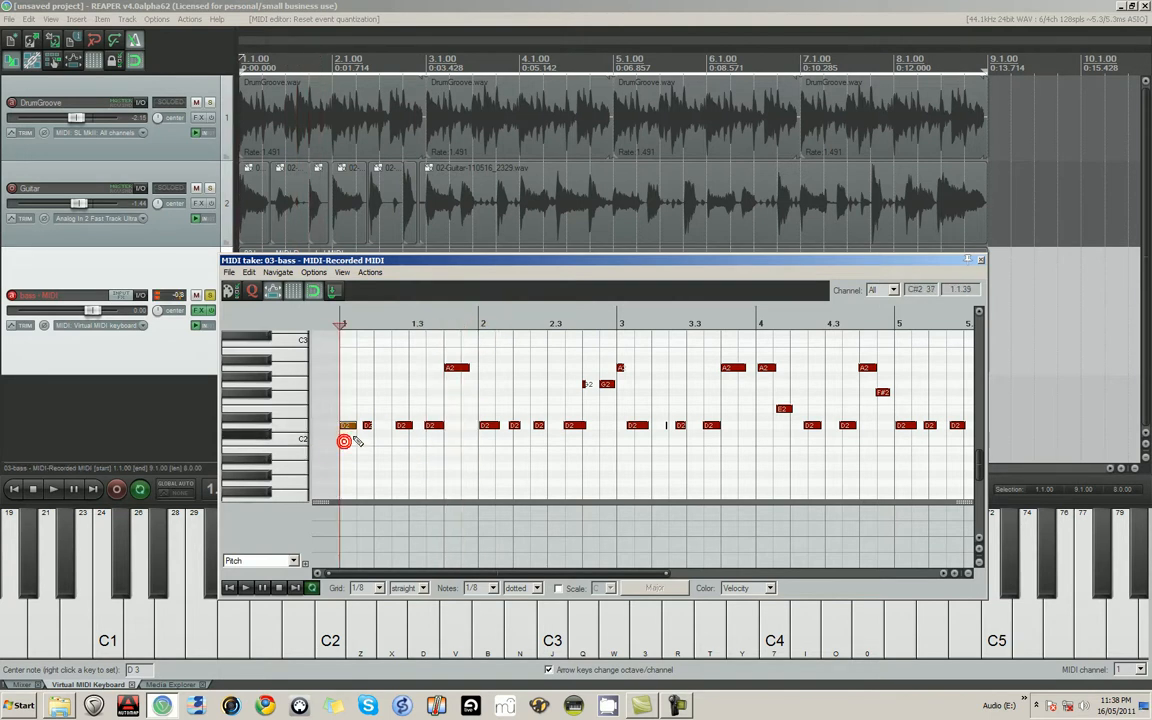
scroll(437, 418, "up", 5)
scroll(366, 437, "up", 2)
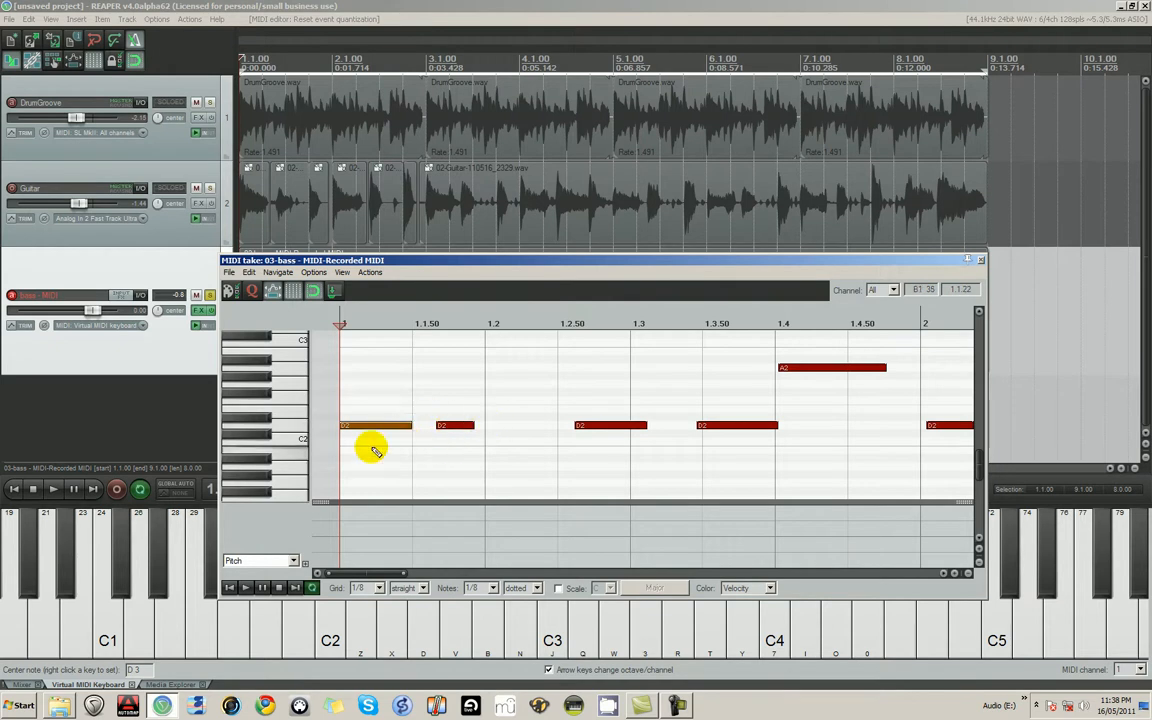
key("ctrl+q")
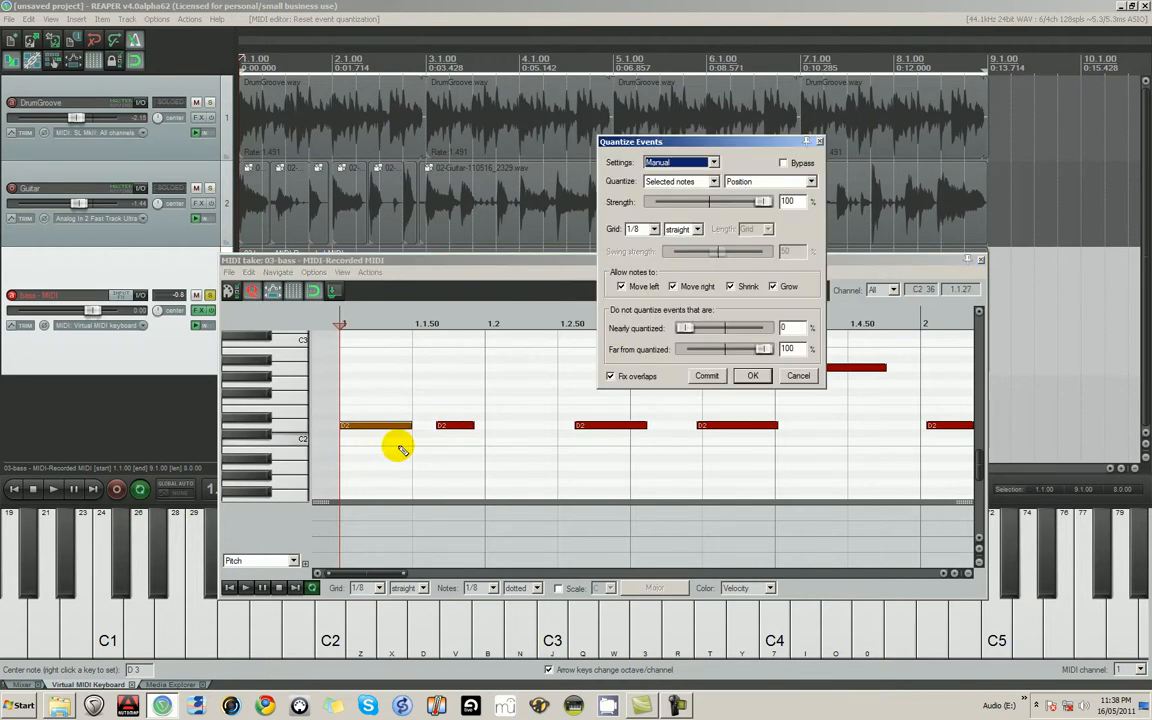
left_click(705, 377)
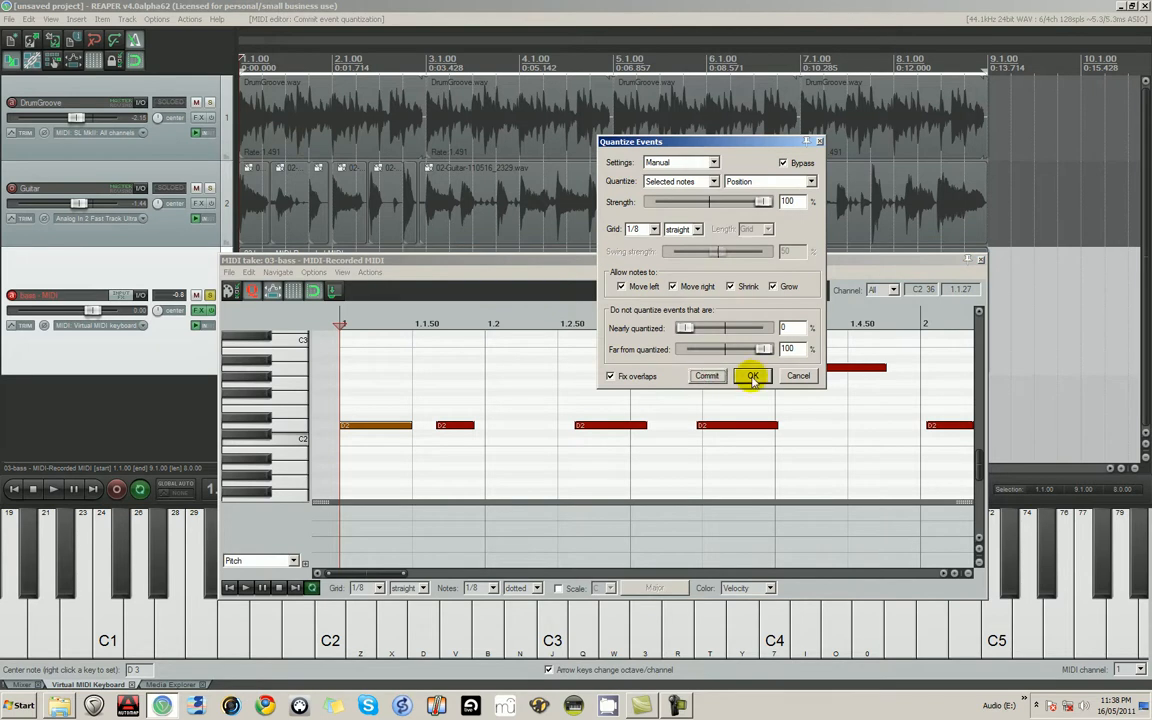
left_click(752, 377)
- Select all the bass notes and accept the Quantize Events settings on the straight 1/8 grid with Bypass on
scroll(440, 404, "down", 5)
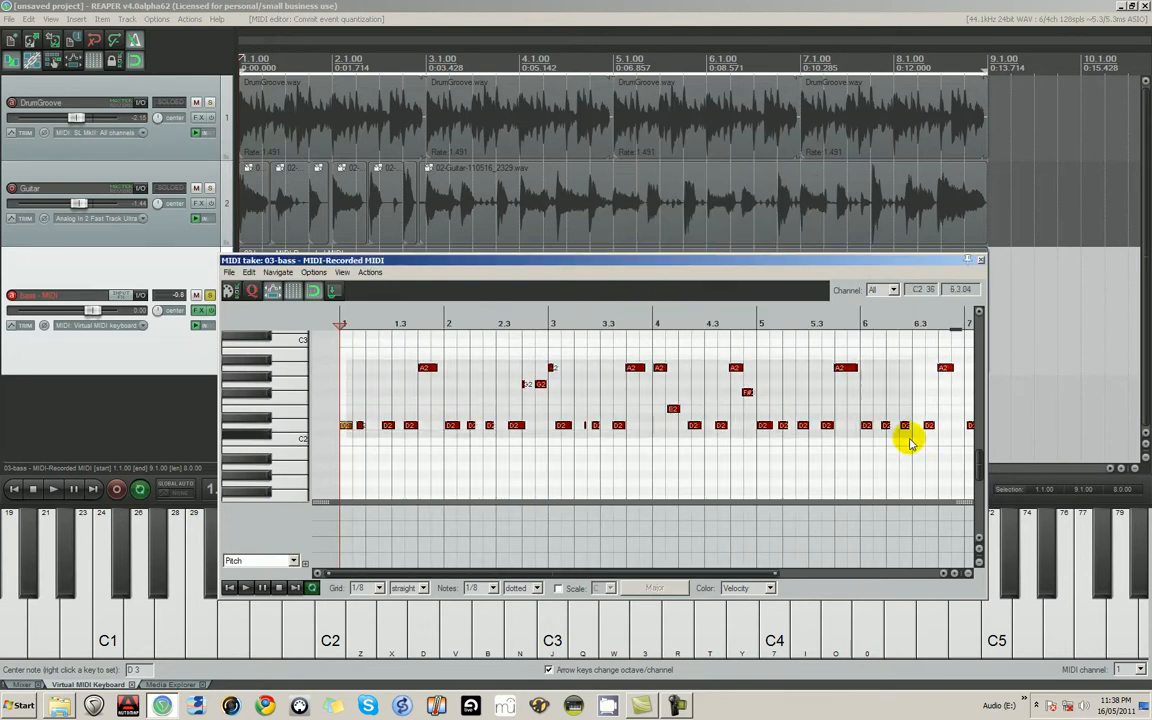
scroll(900, 446, "right", 5)
key("ctrl+a")
key("ctrl+q")
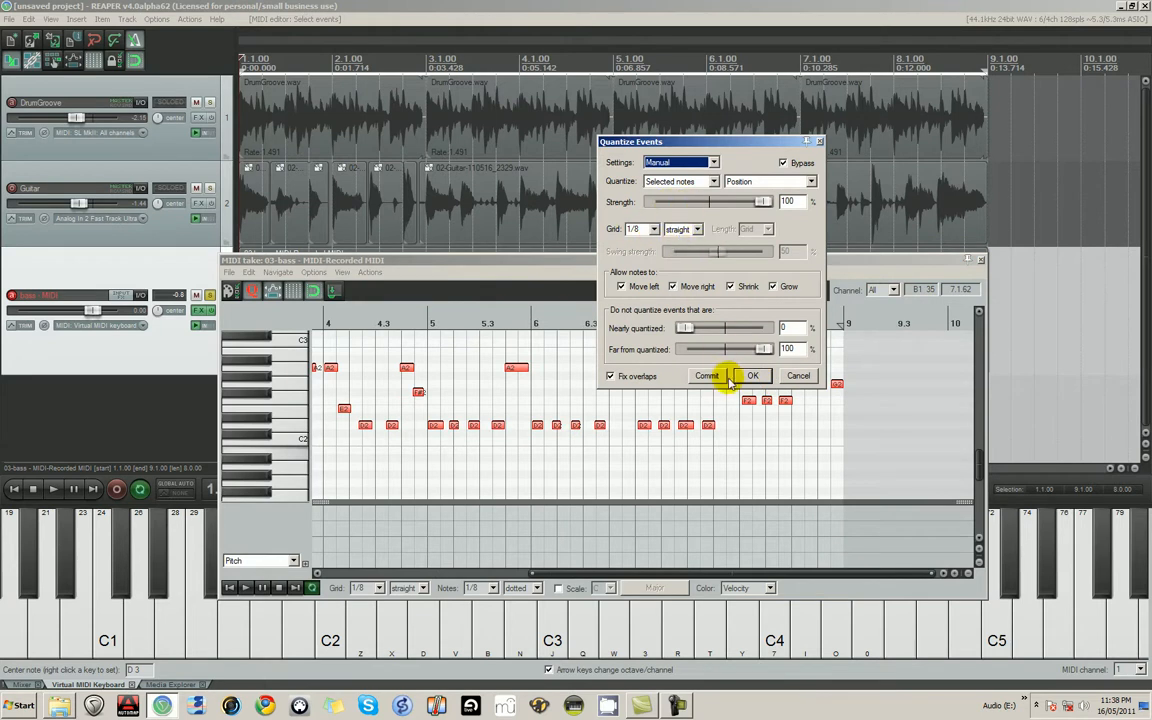
left_click(753, 376)
- Play the bass take from 1.1.00 and check its note timing in the opening measures
scroll(393, 417, "down", 5)
left_click(345, 435)
key("space")
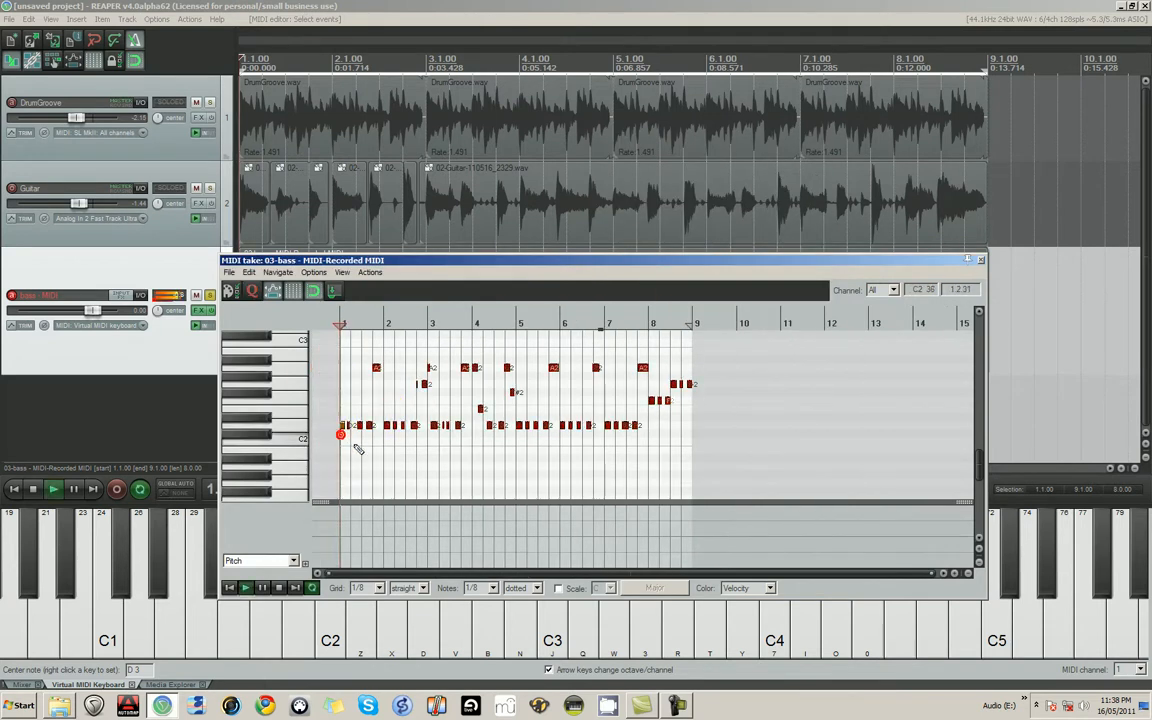
scroll(670, 393, "up", 6)
scroll(672, 396, "up", 3)
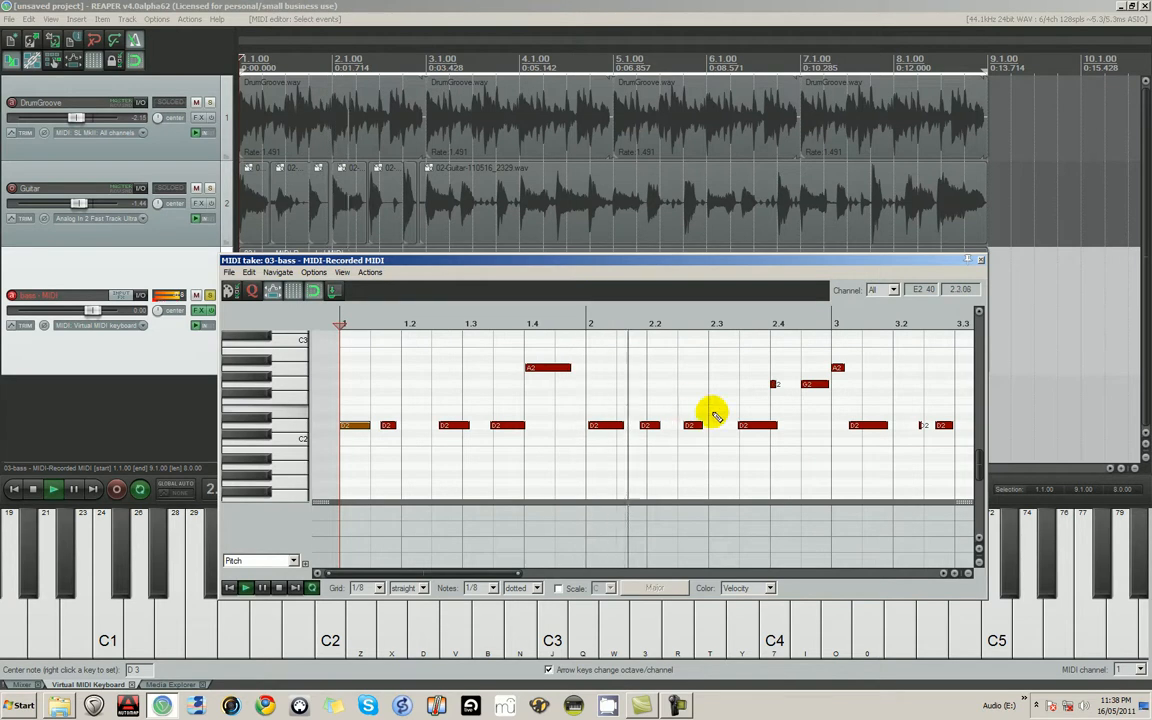
scroll(470, 419, "down", 10)
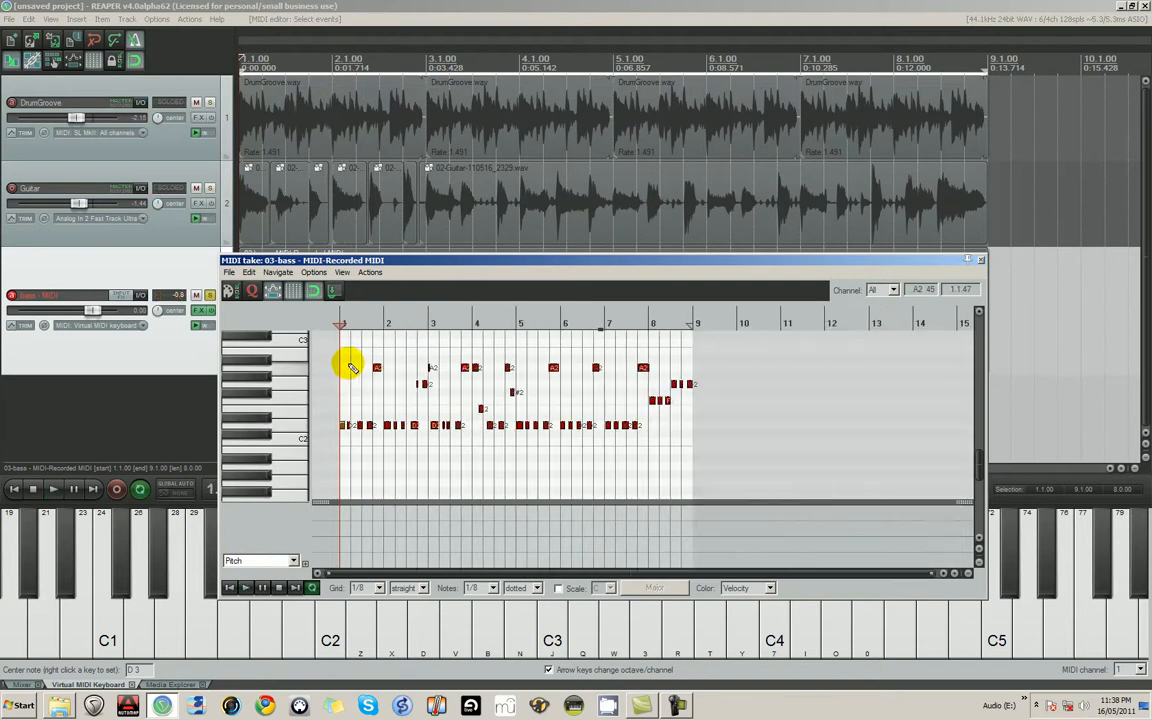
- Reselect all the bass notes and toggle Bypass in Quantize Events to compare their original and quantized positions
right_click(347, 350)
left_click(340, 348)
left_click(346, 360)
left_click_drag(339, 352, 764, 458)
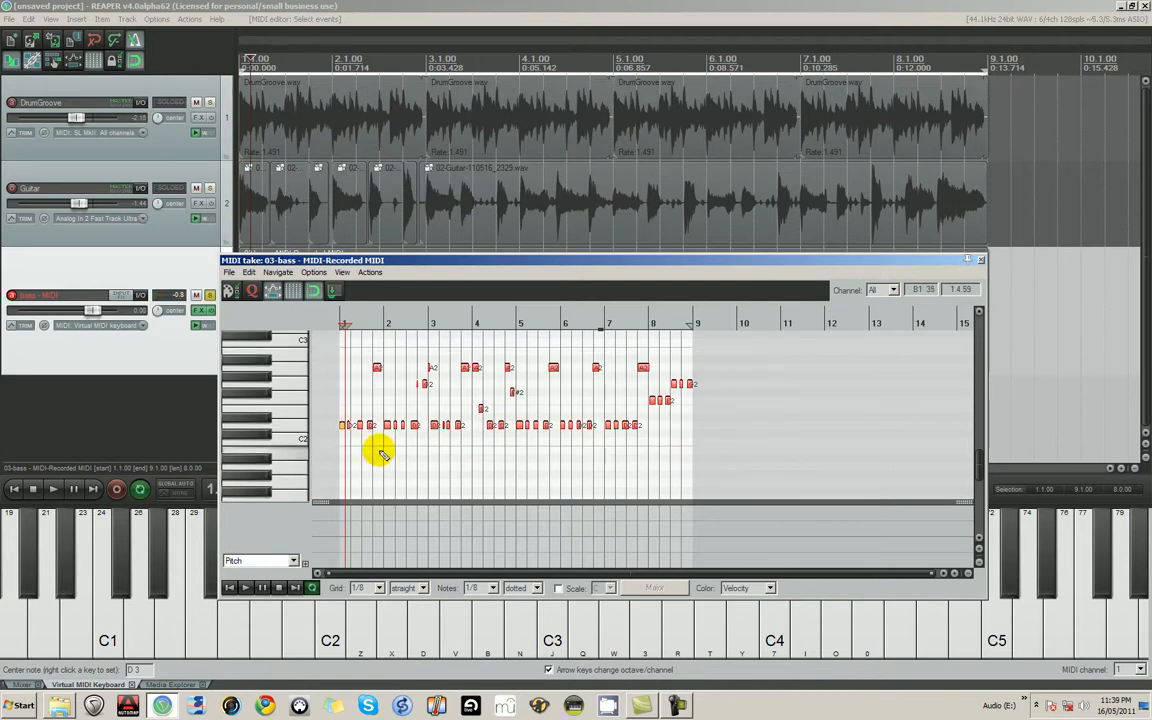
scroll(378, 455, "up", 10)
key("ctrl+q")
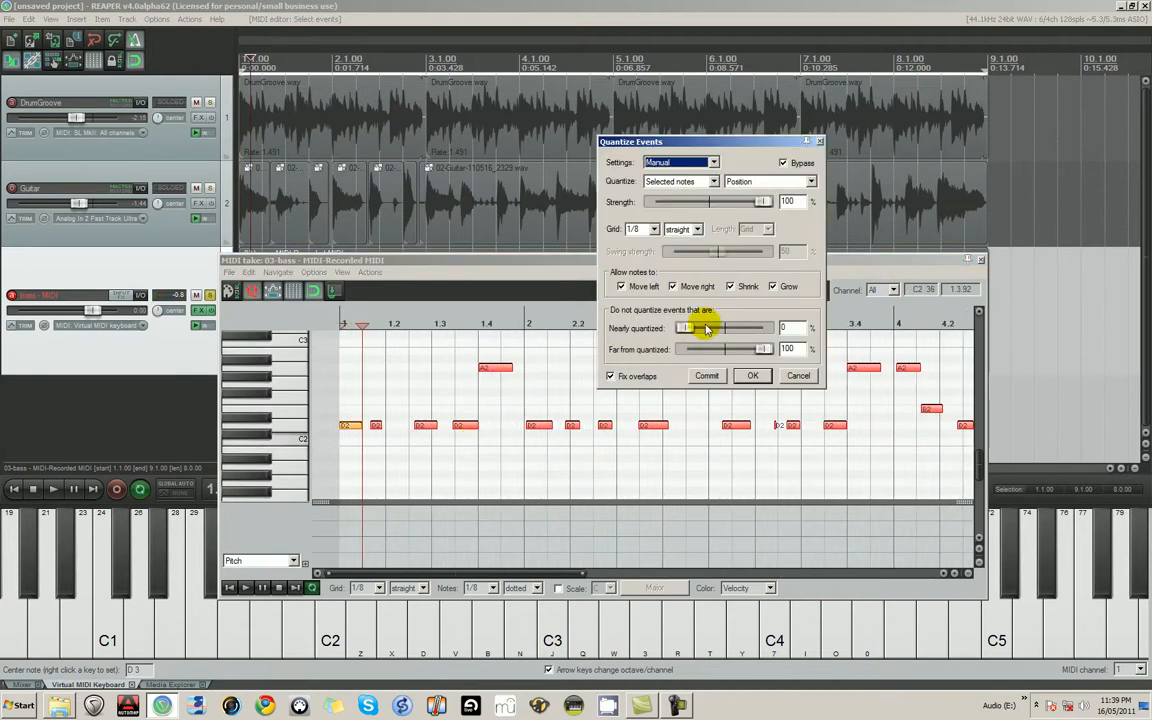
left_click(783, 163)
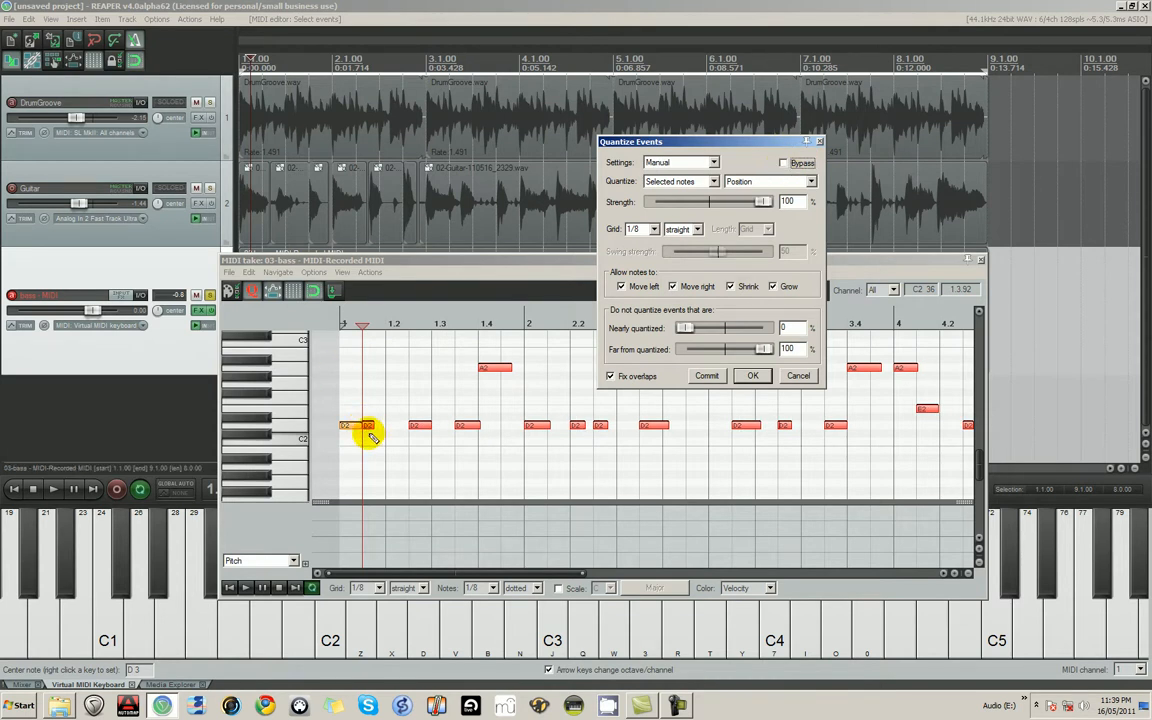
left_click(783, 163)
- Move the second D2 note of measure 1 towards beat 1.2 and toggle Bypass to compare its quantized position
left_click(376, 428)
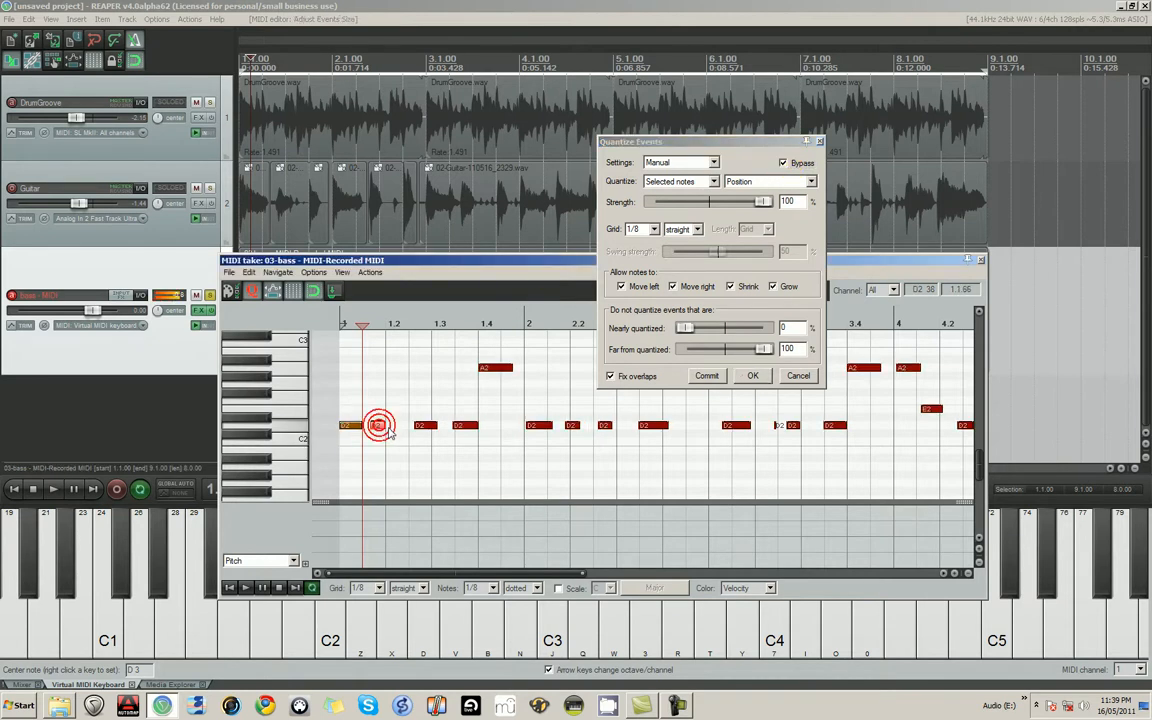
scroll(380, 424, "up", 6)
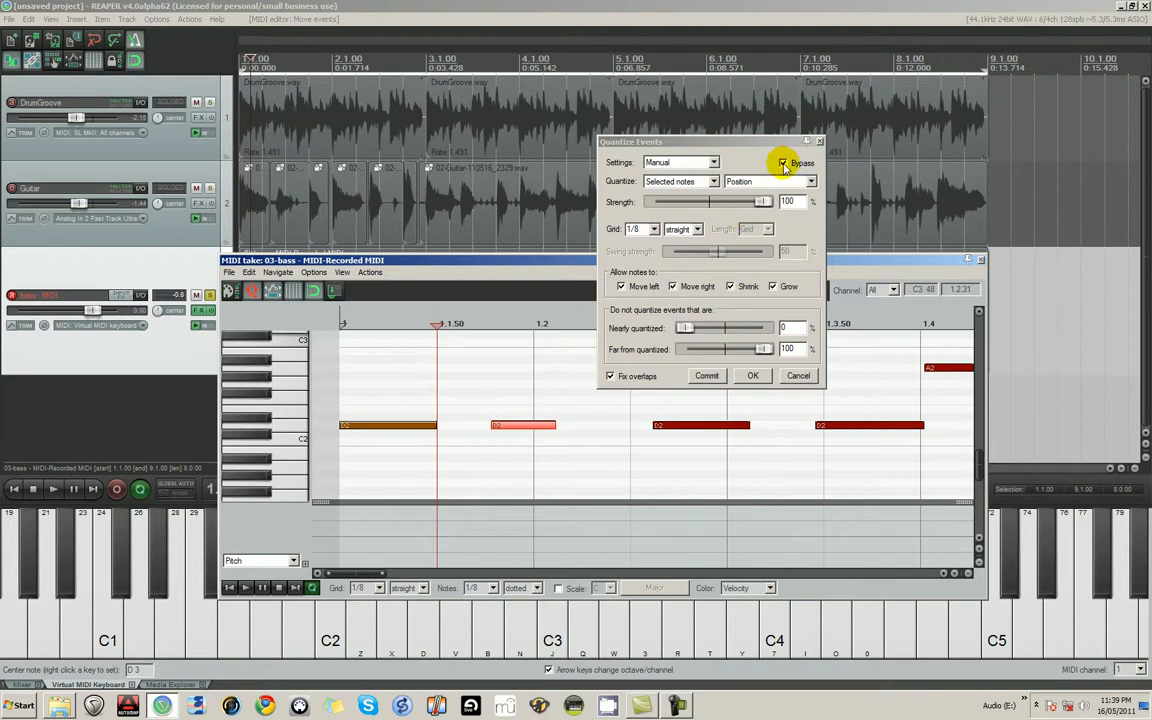
left_click(784, 165)
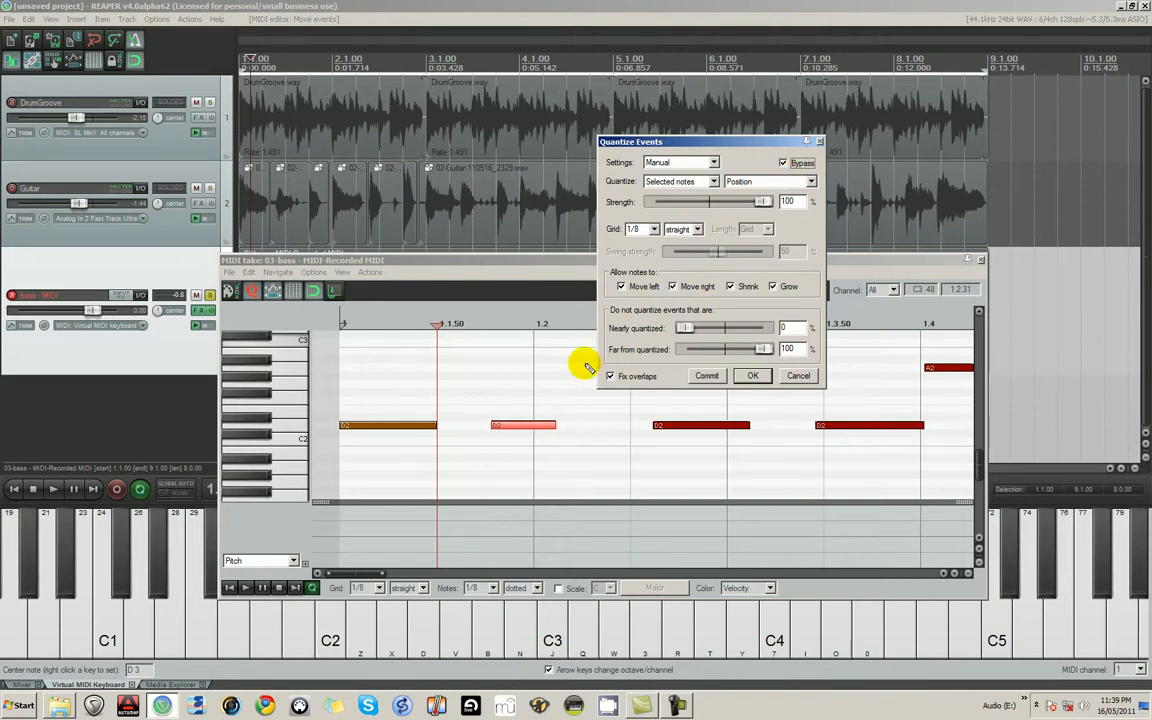
scroll(553, 413, "down", 4)
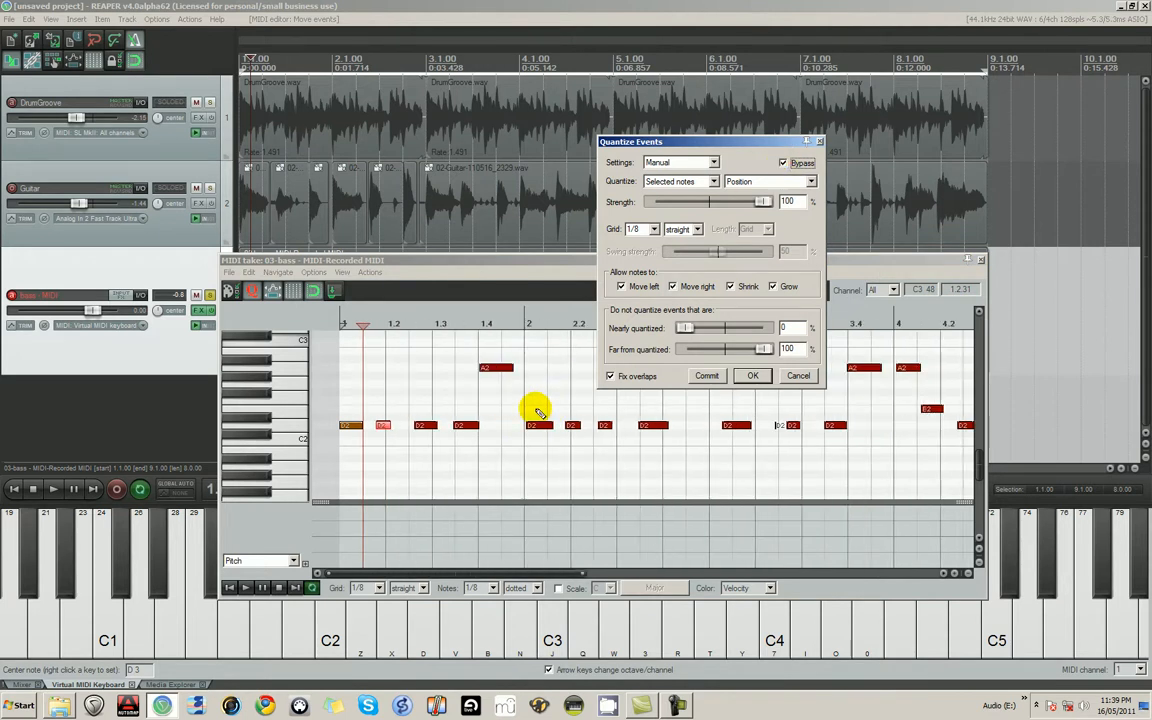
- Select all the bass notes and turn off Bypass to quantize their positions to the straight 1/8 grid
left_click(441, 392)
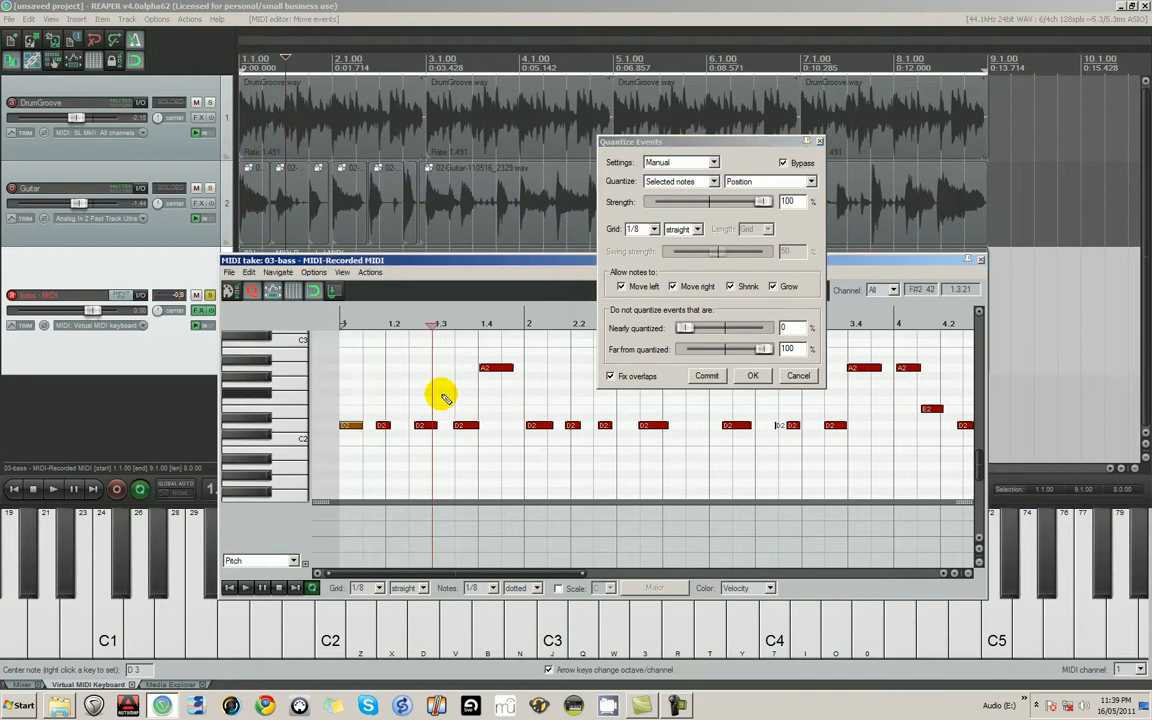
key("ctrl+a")
left_click(400, 387)
key("ctrl+a")
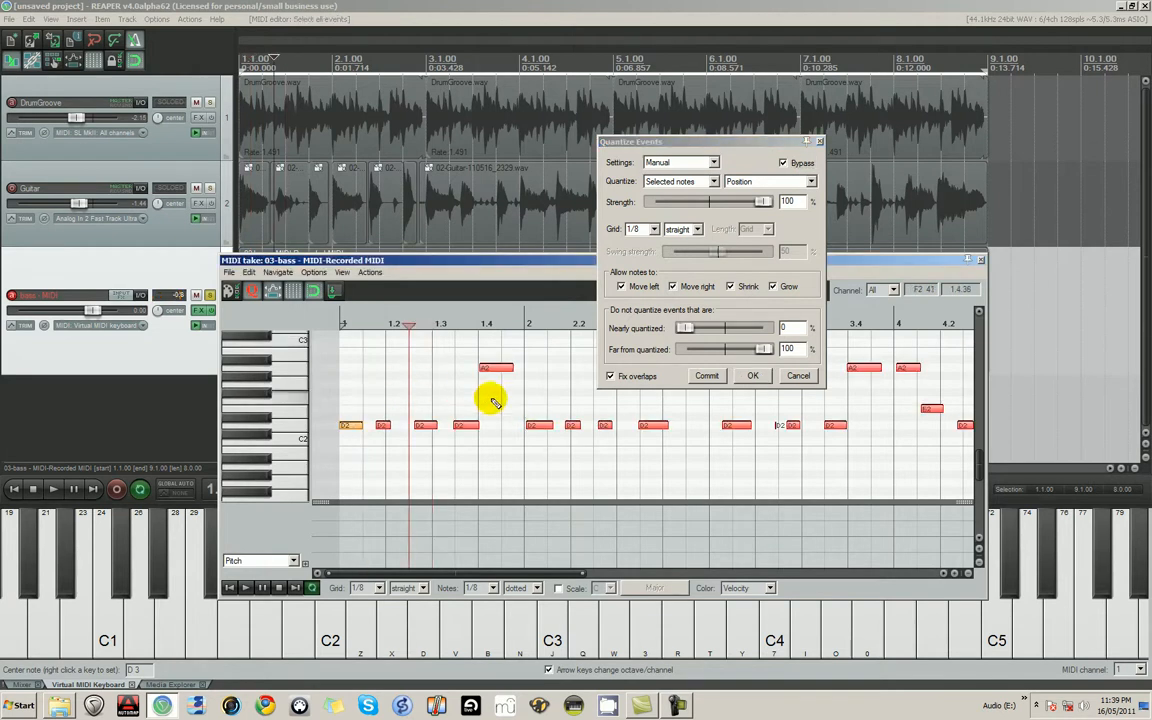
scroll(511, 410, "down", 4)
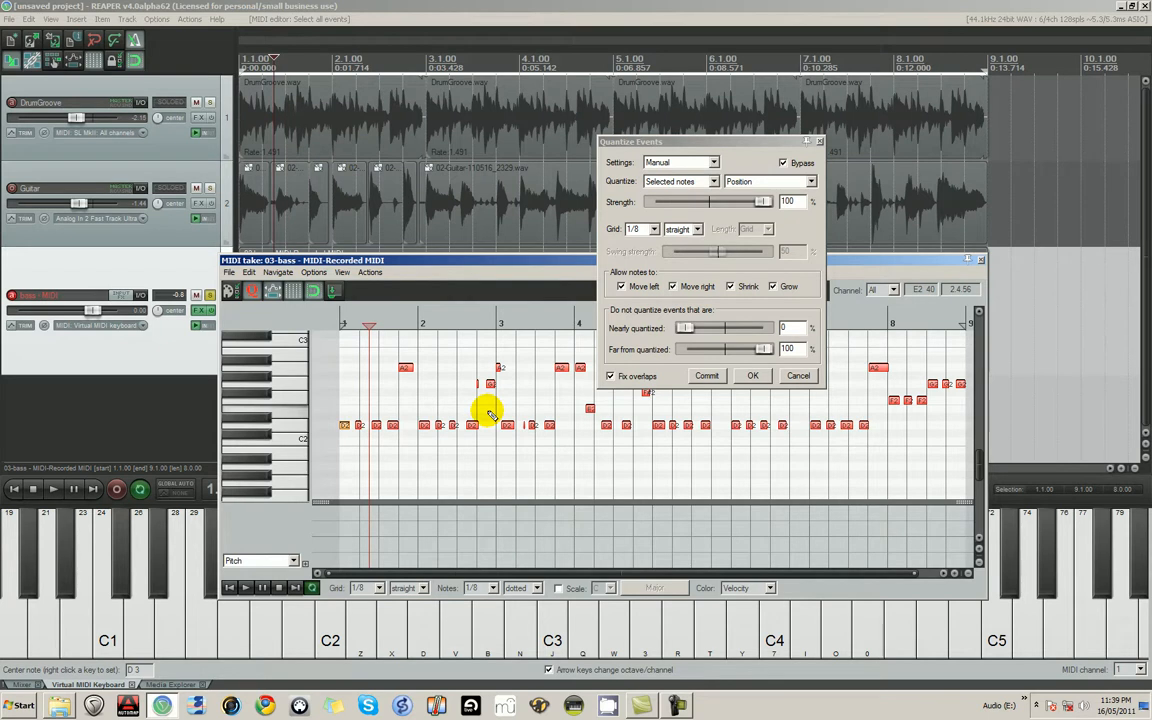
left_click(783, 163)
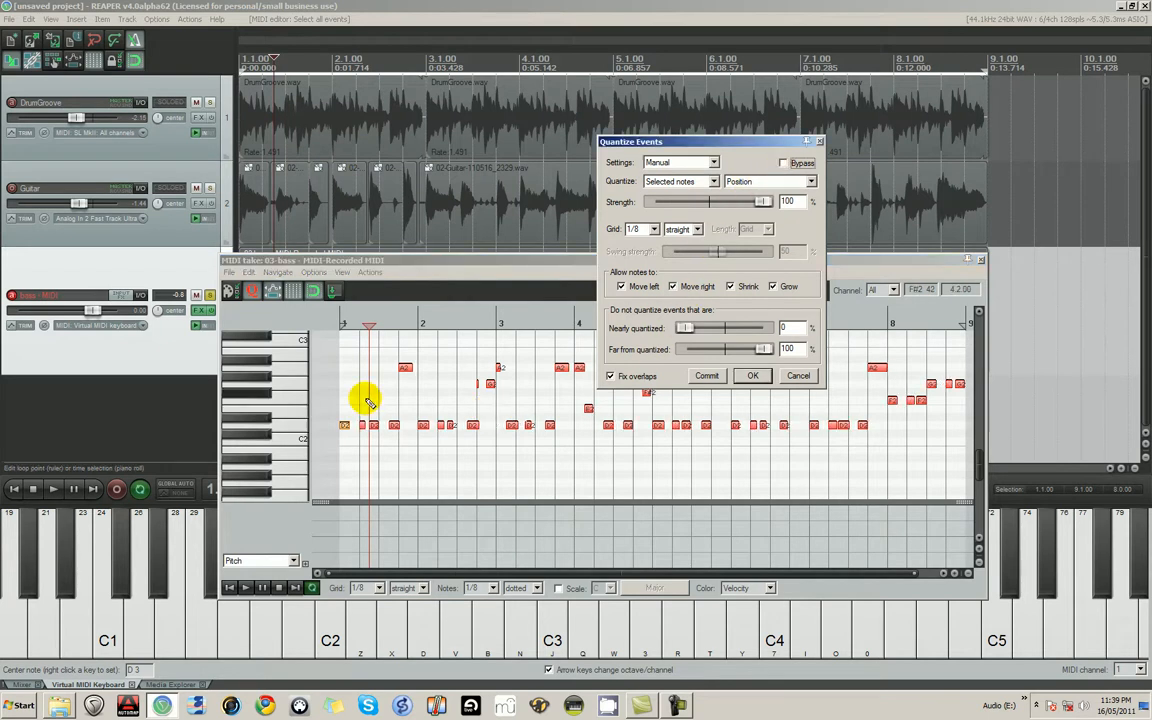
- Play the quantized bass take from 1.1.00 to check the opening notes
left_click(338, 410)
key("space")
left_click(337, 406)
key("space")
left_click(339, 414)
key("space")
scroll(522, 422, "up", 3)
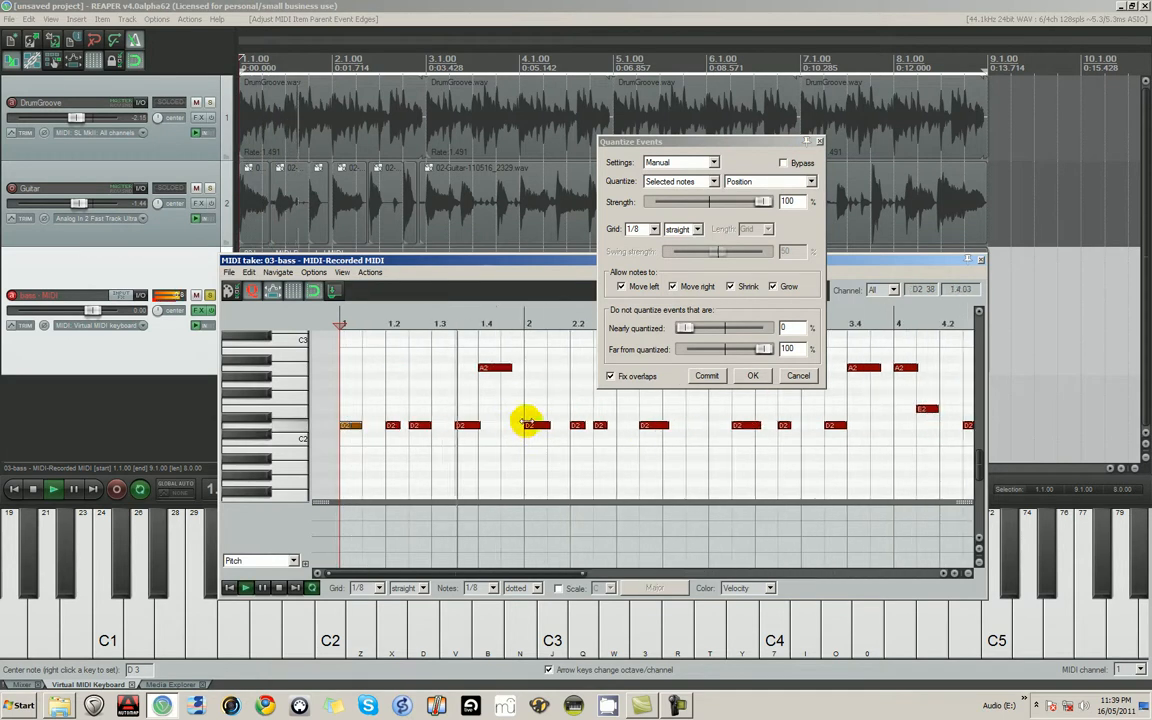
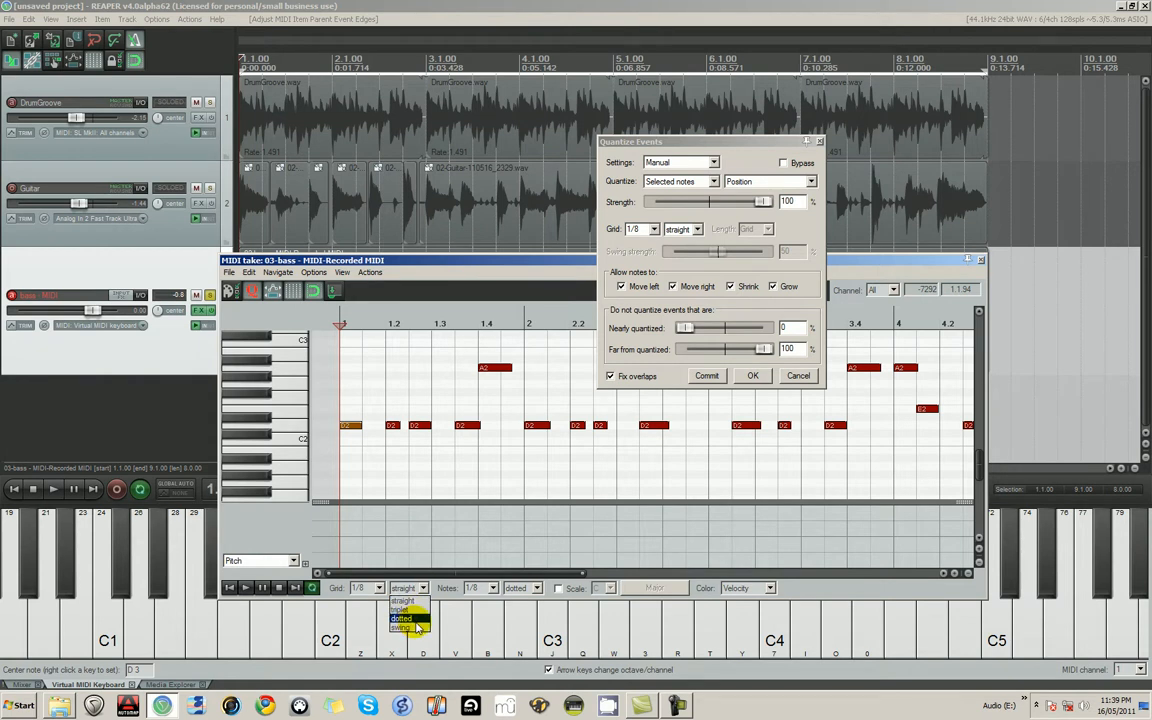
- Set both the MIDI editor grid and the Quantize Events grid to 1/8 dotted, with all the bass notes selected
left_click(417, 621)
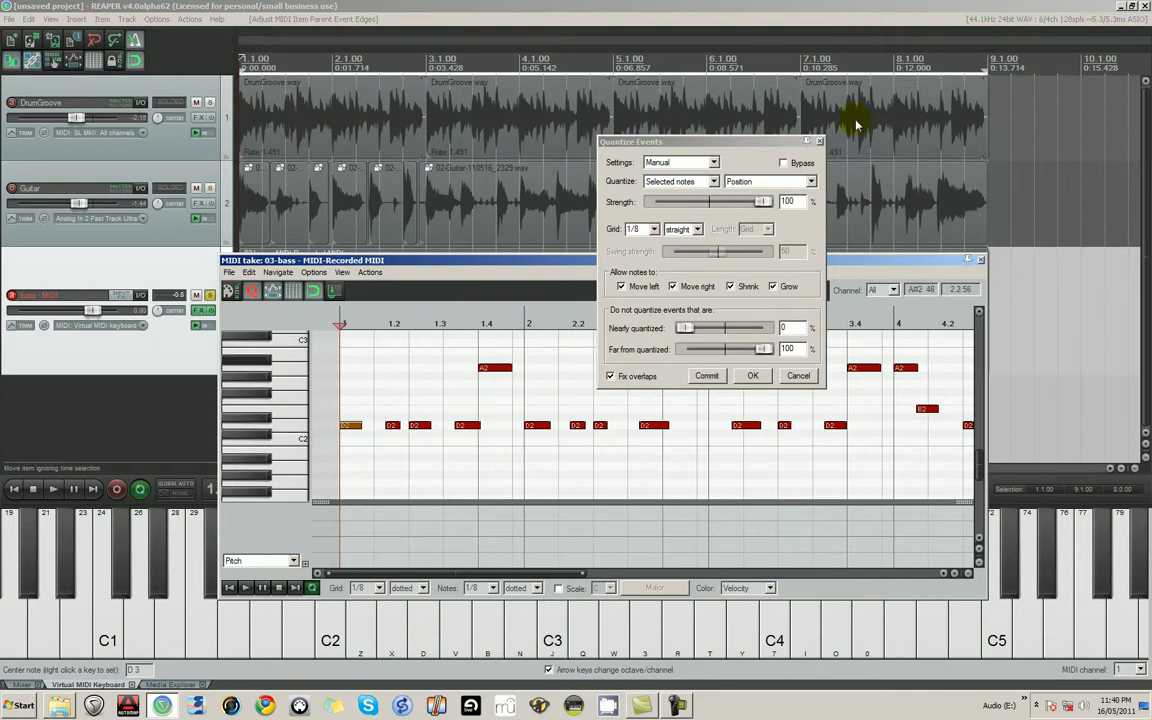
left_click(802, 164)
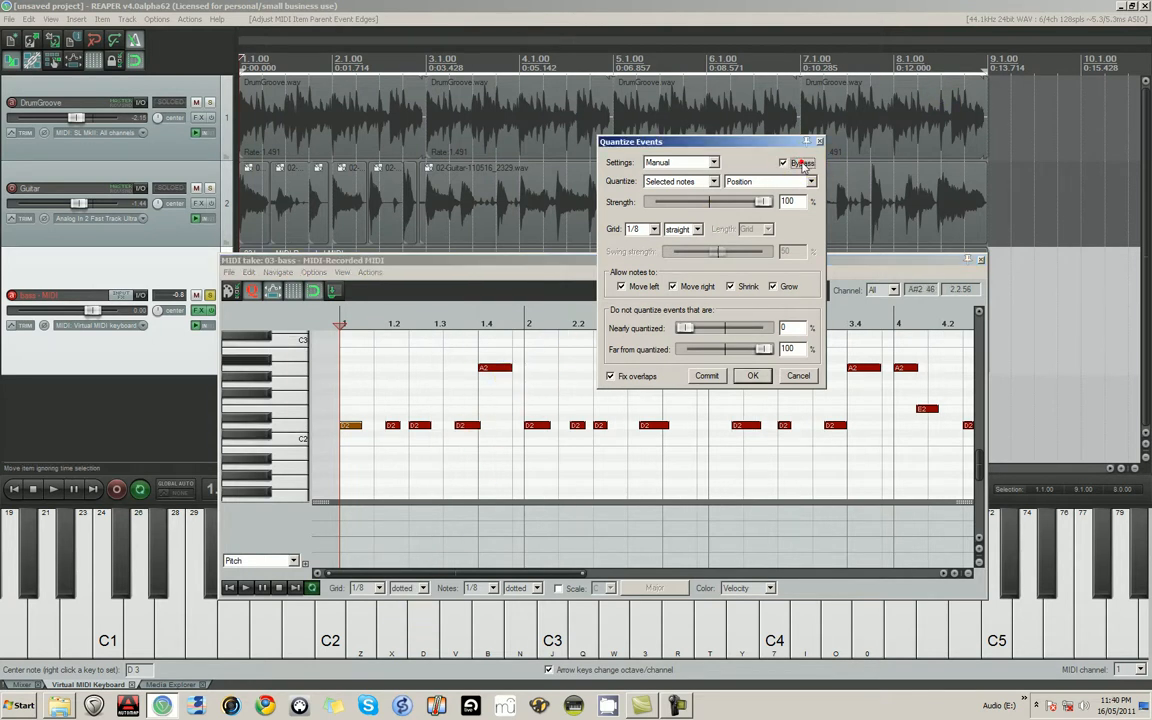
left_click(373, 388)
key("ctrl+a")
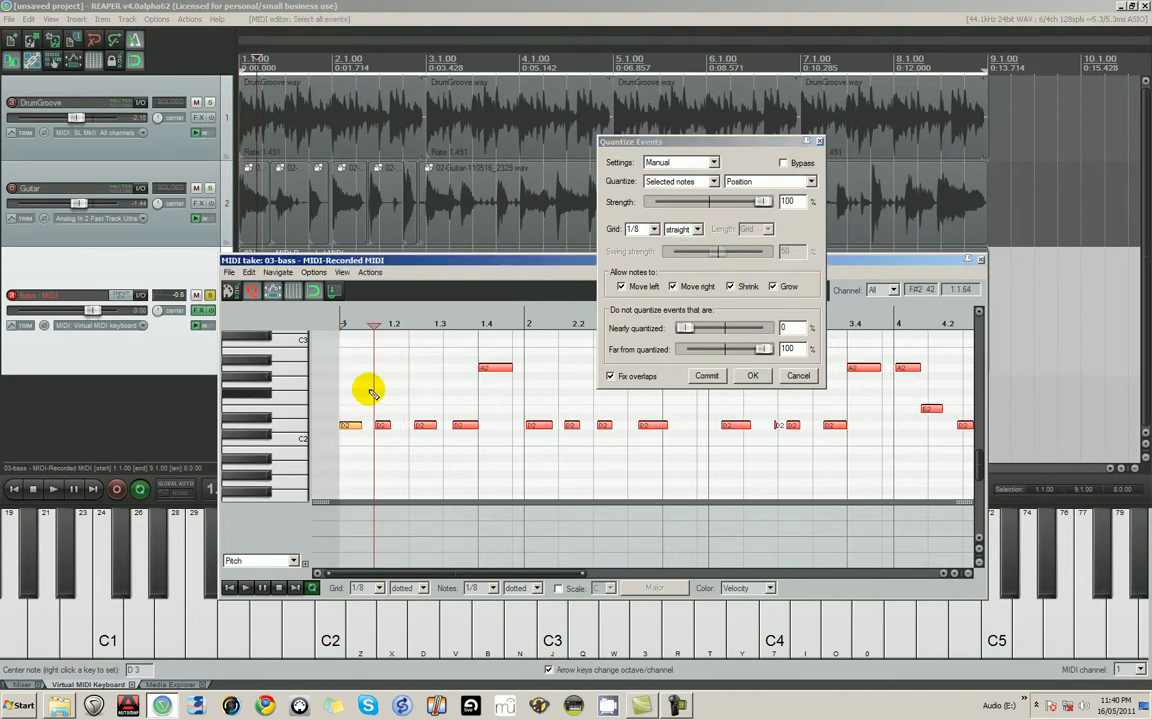
key("ctrl+z")
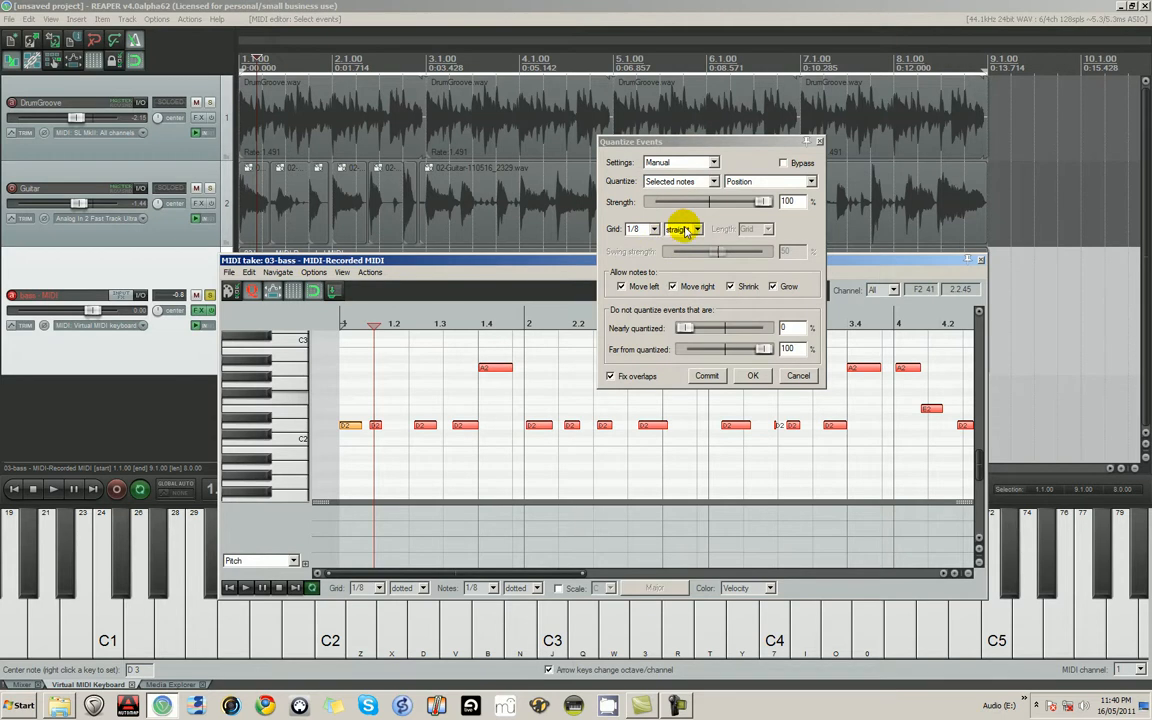
left_click(685, 229)
left_click(680, 260)
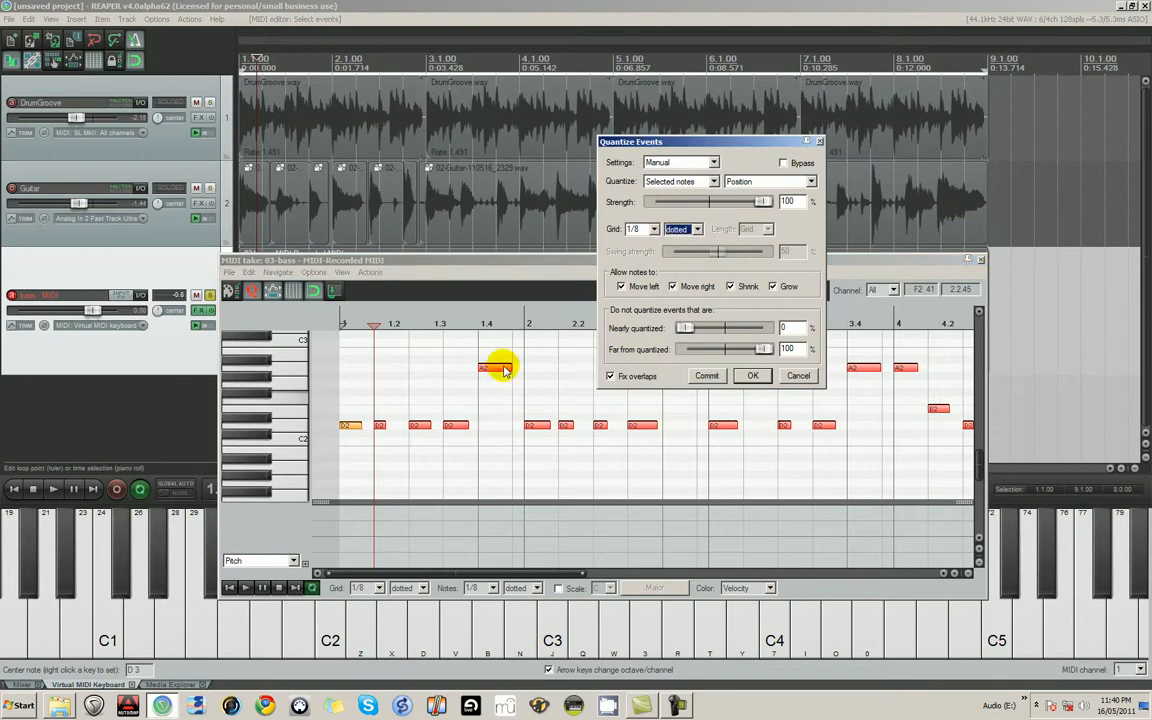
- Play the bass take from 1.1.00 to check the dotted 1/8 quantization across its measures
left_click(343, 455)
key("space")
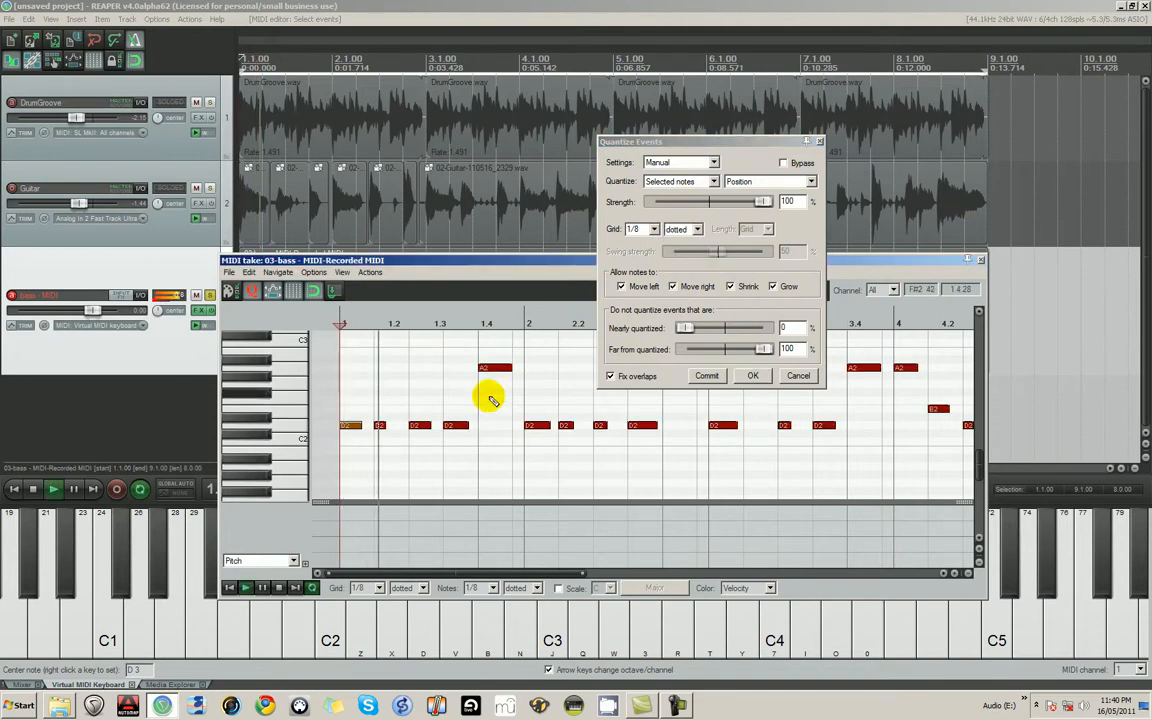
scroll(628, 452, "down", 5)
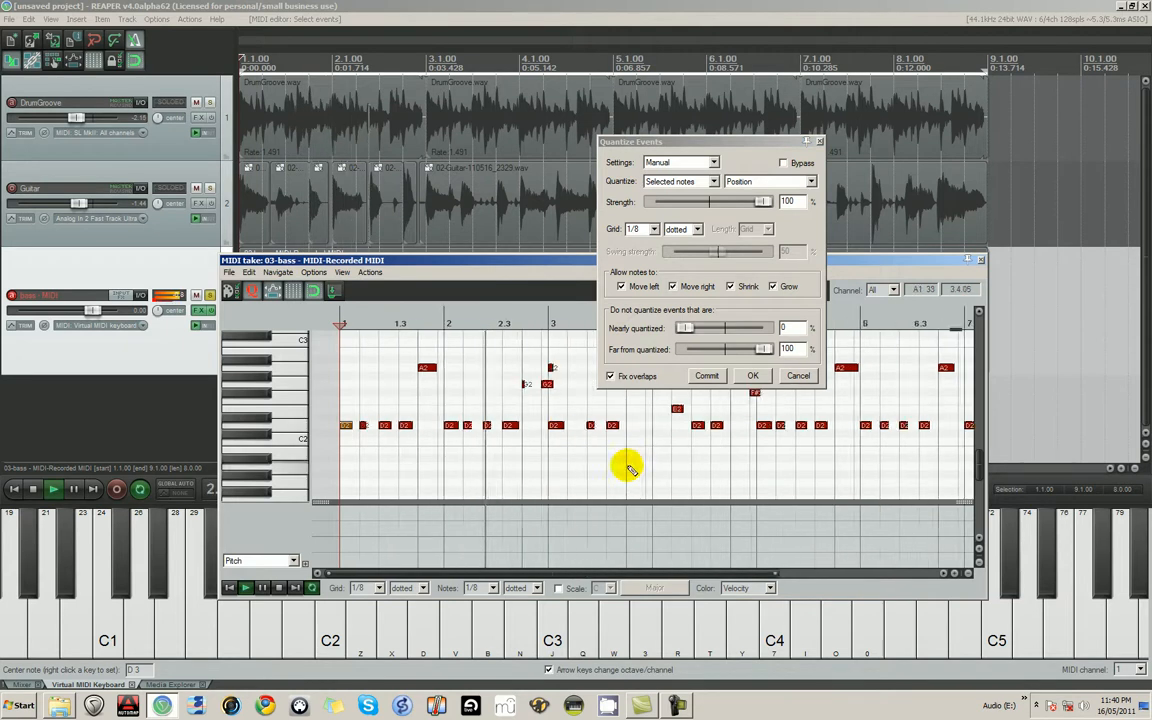
scroll(543, 419, "up", 3)
scroll(676, 440, "down", 1)
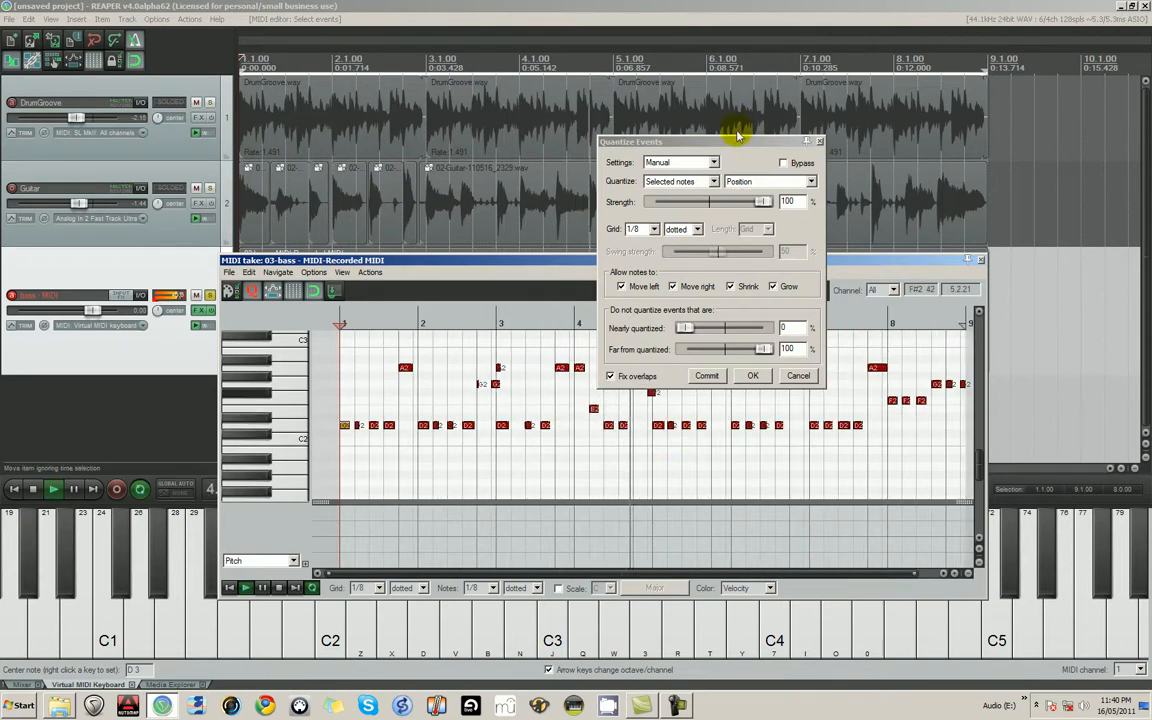
- Move the Quantize Events dialog clear of the notes and accept the dotted 1/8 quantization
left_click_drag(686, 141, 911, 96)
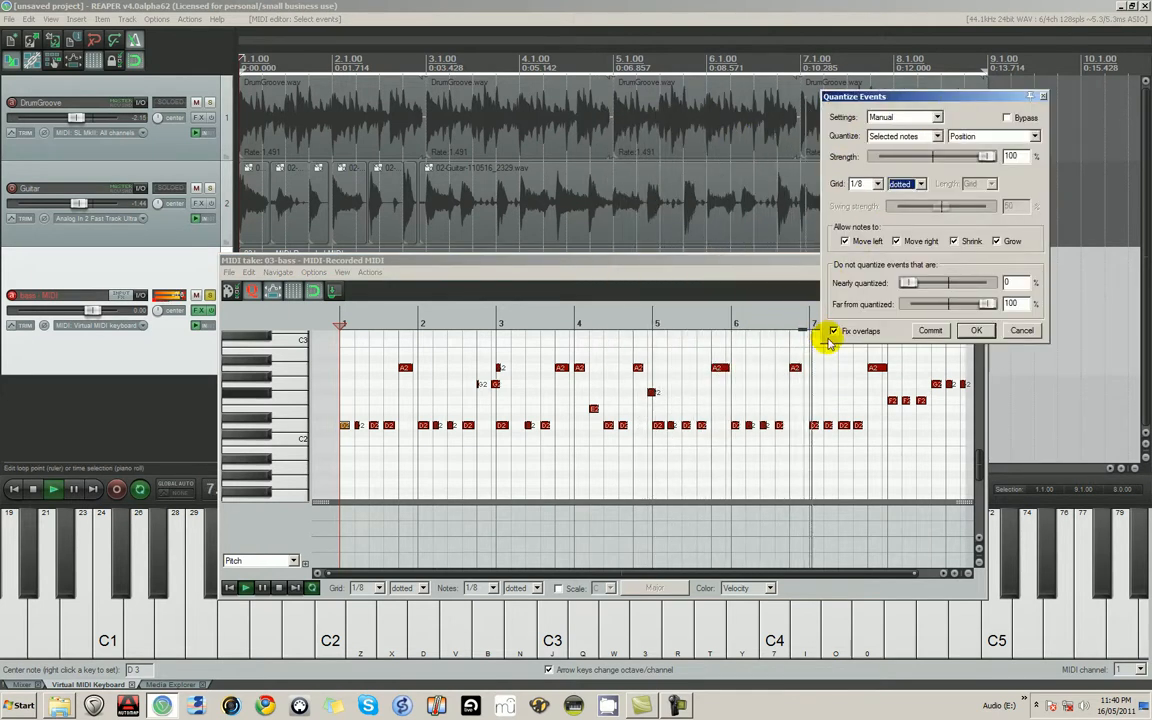
scroll(291, 423, "up", 2)
scroll(291, 423, "up", 1)
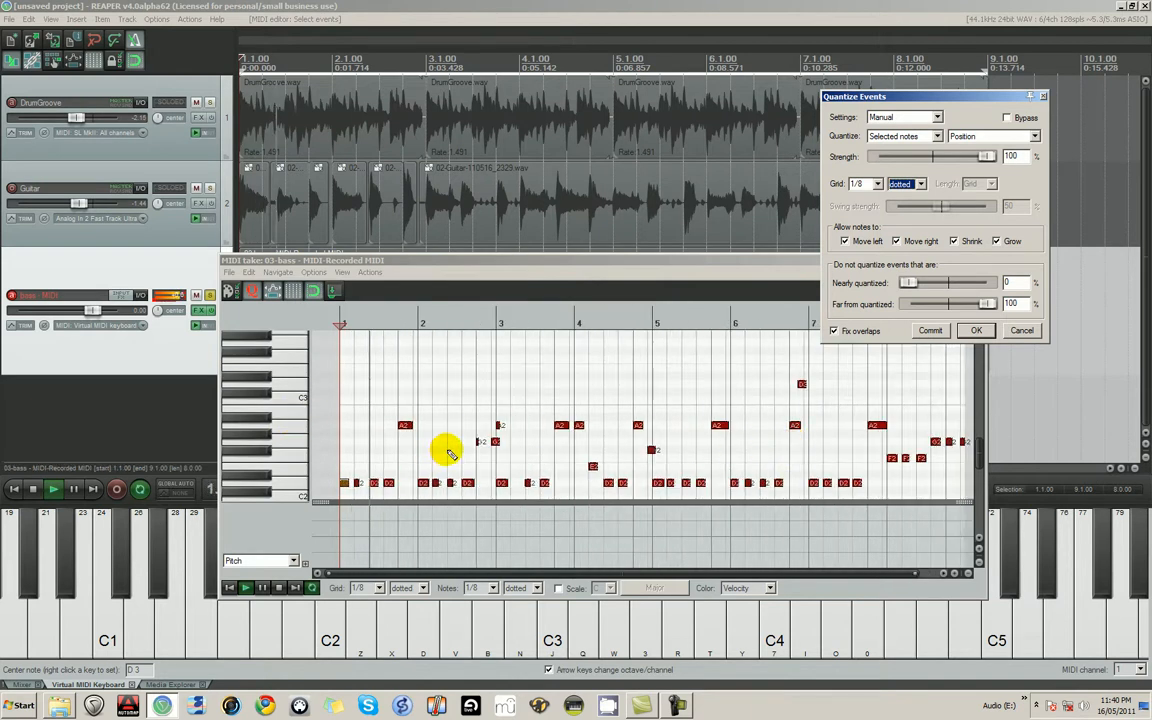
left_click(417, 465)
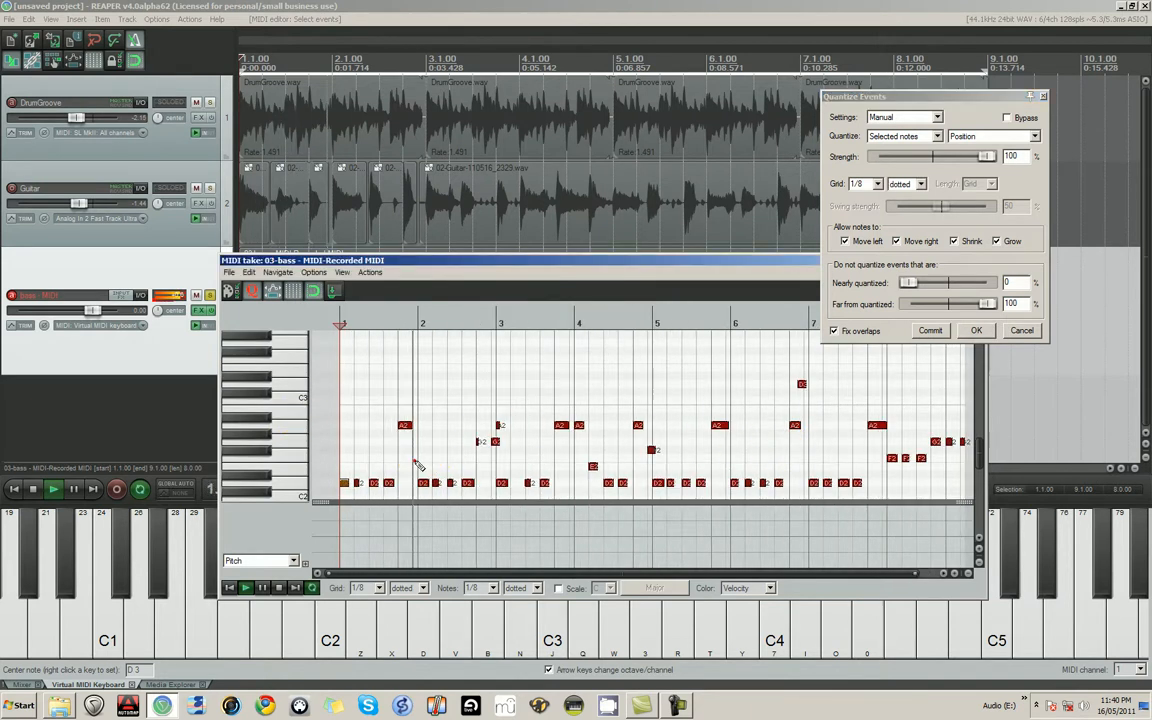
left_click(976, 330)
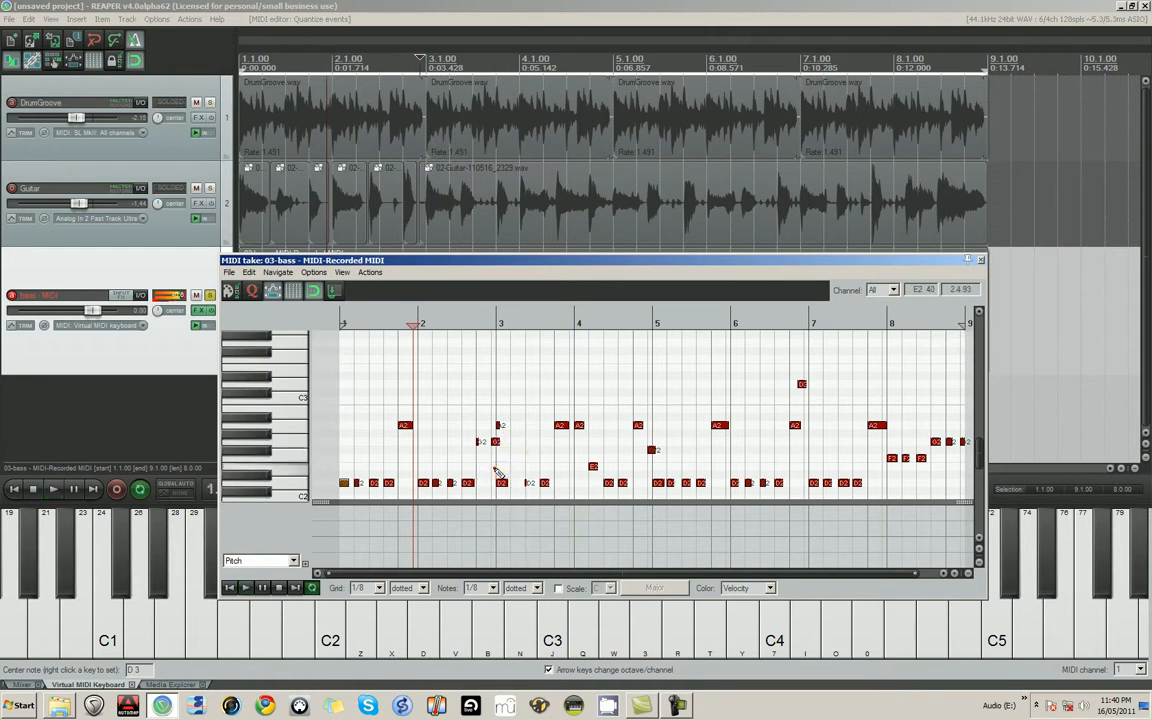
- Replace the two G2 notes and the A2 note between 2.4 and 3.1 with one G2 note, one grid division long, at the end of measure 2
left_click(495, 470)
scroll(586, 440, "up", 4)
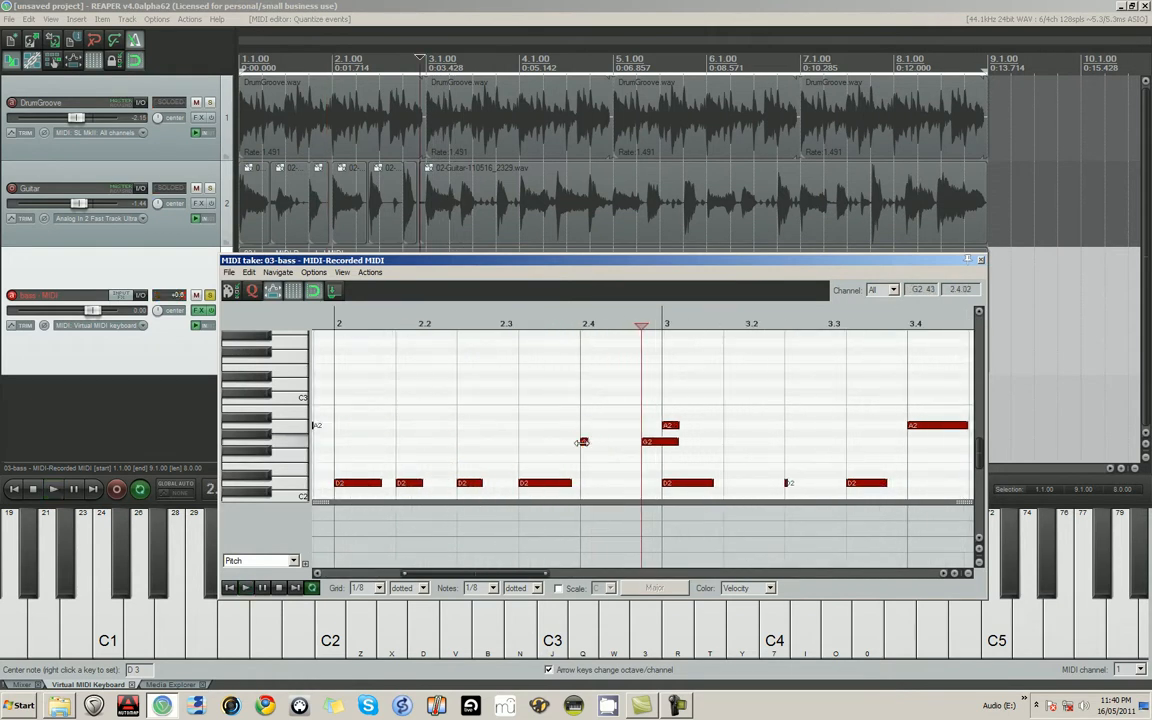
left_click(582, 441)
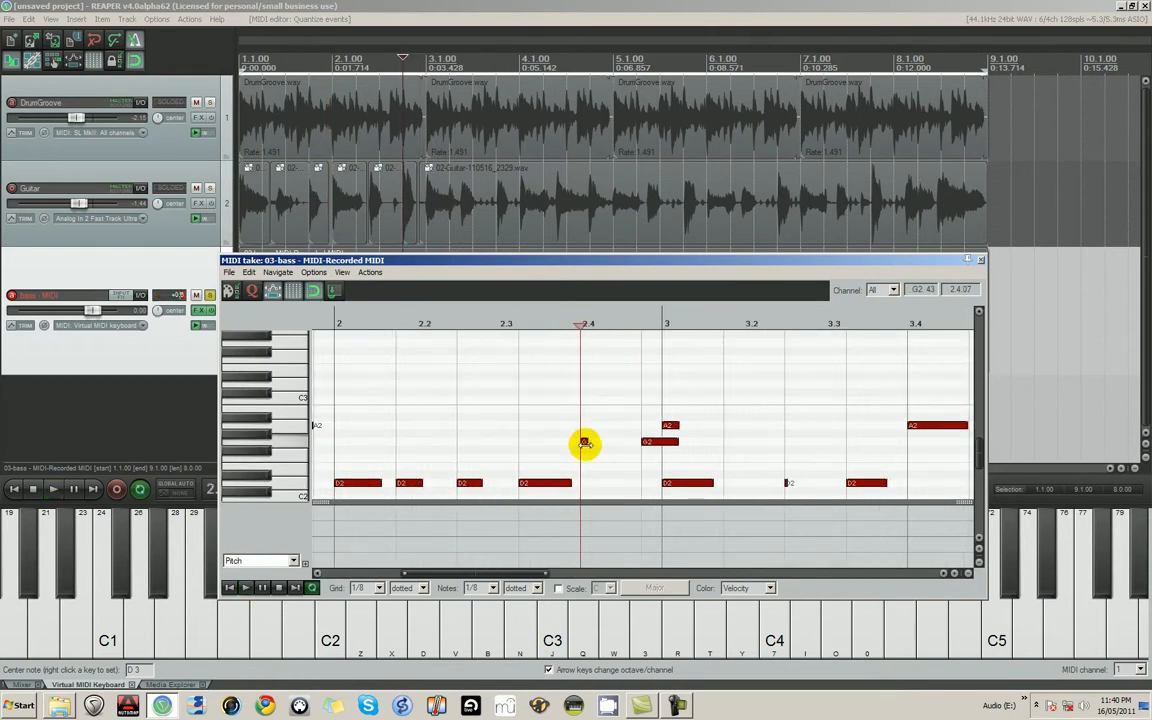
left_click(652, 442)
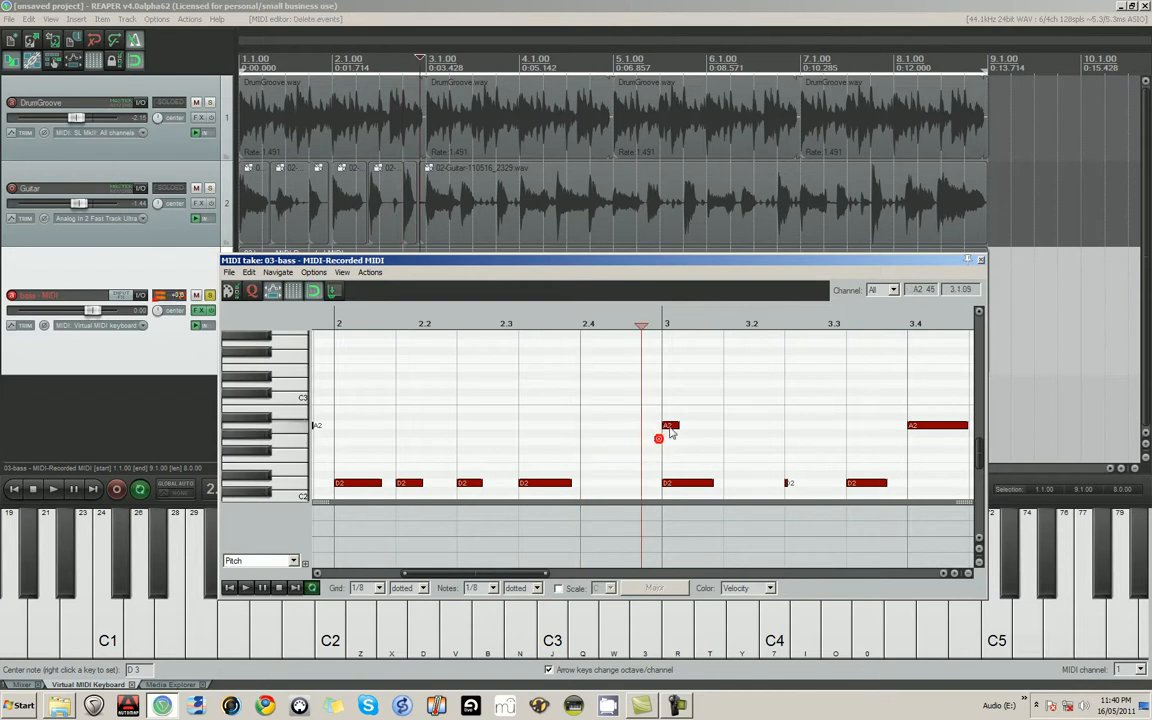
left_click(343, 422)
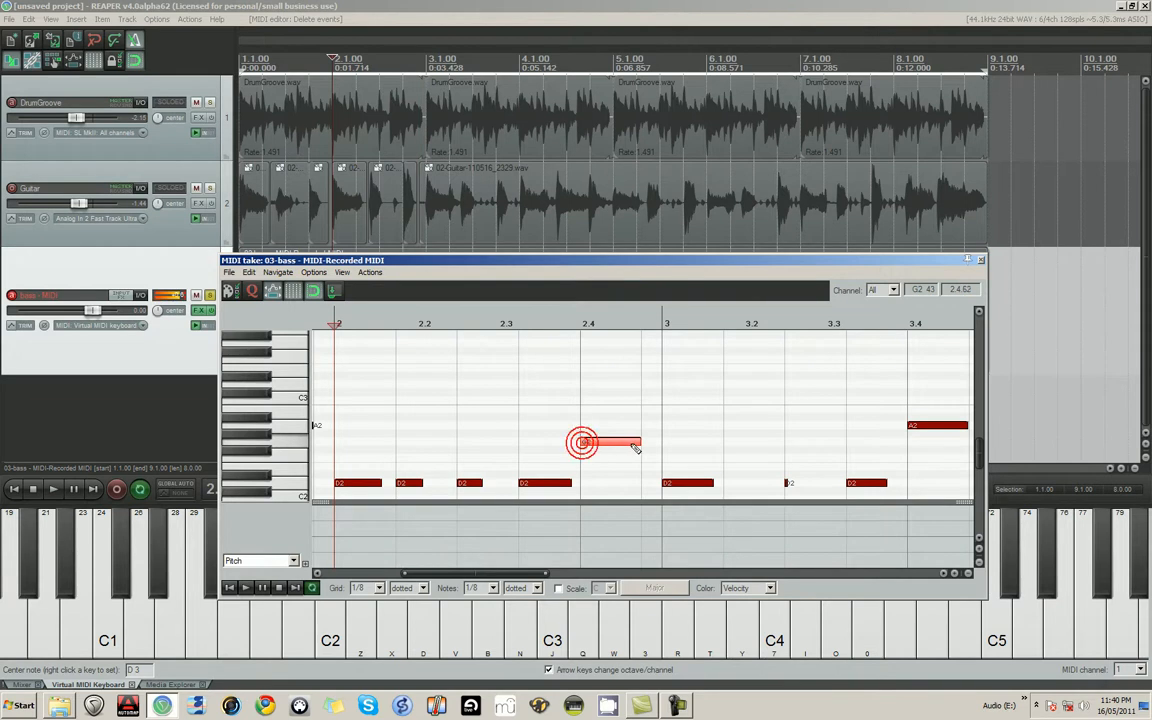
key("space")
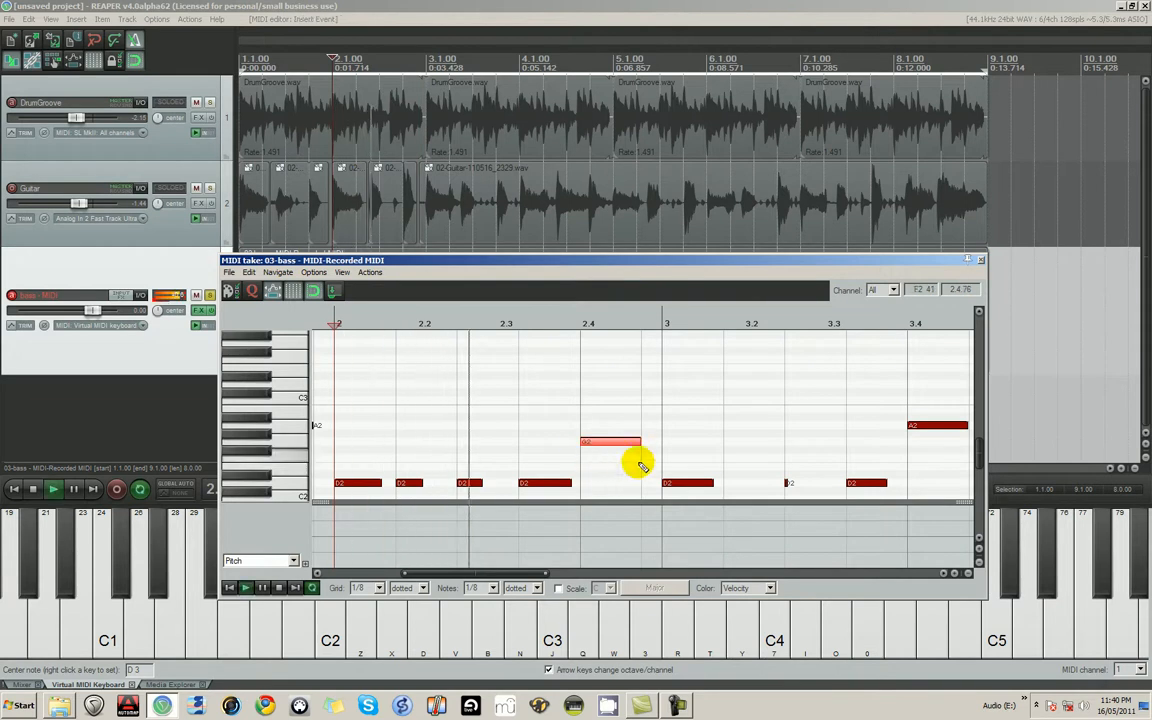
- Lengthen the very short D2 note at 3.2.50 until it meets the next D2 note
left_click(787, 484)
scroll(787, 484, "up", 4)
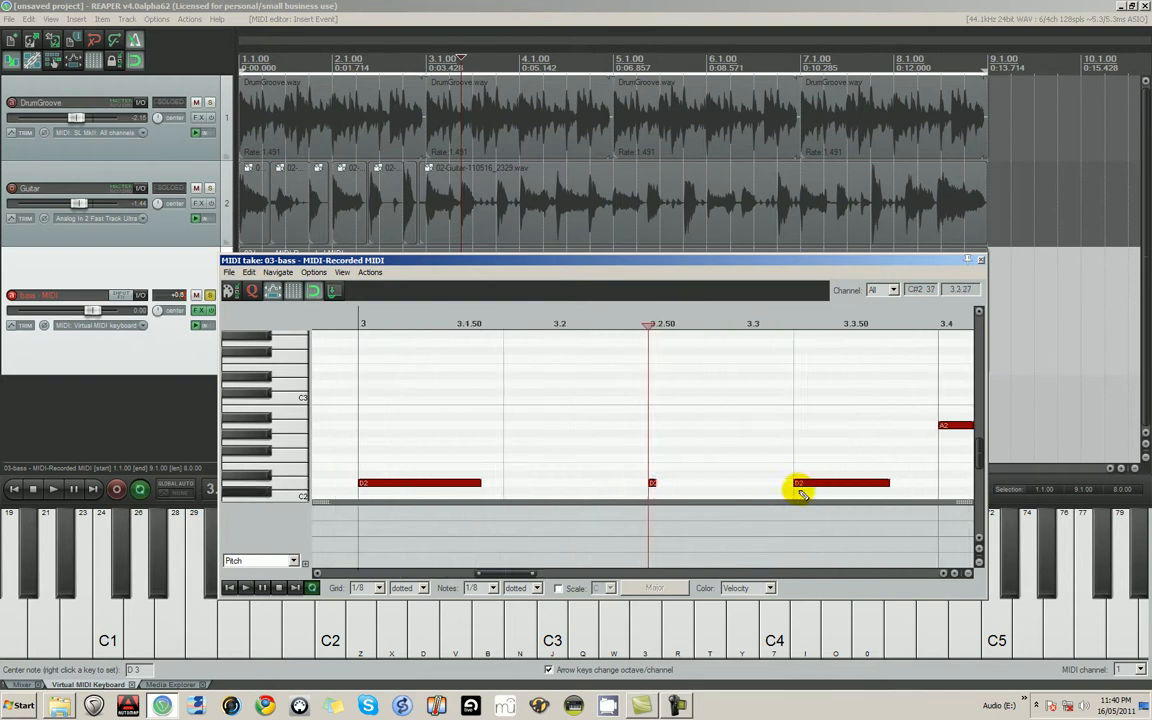
left_click_drag(706, 483, 843, 483)
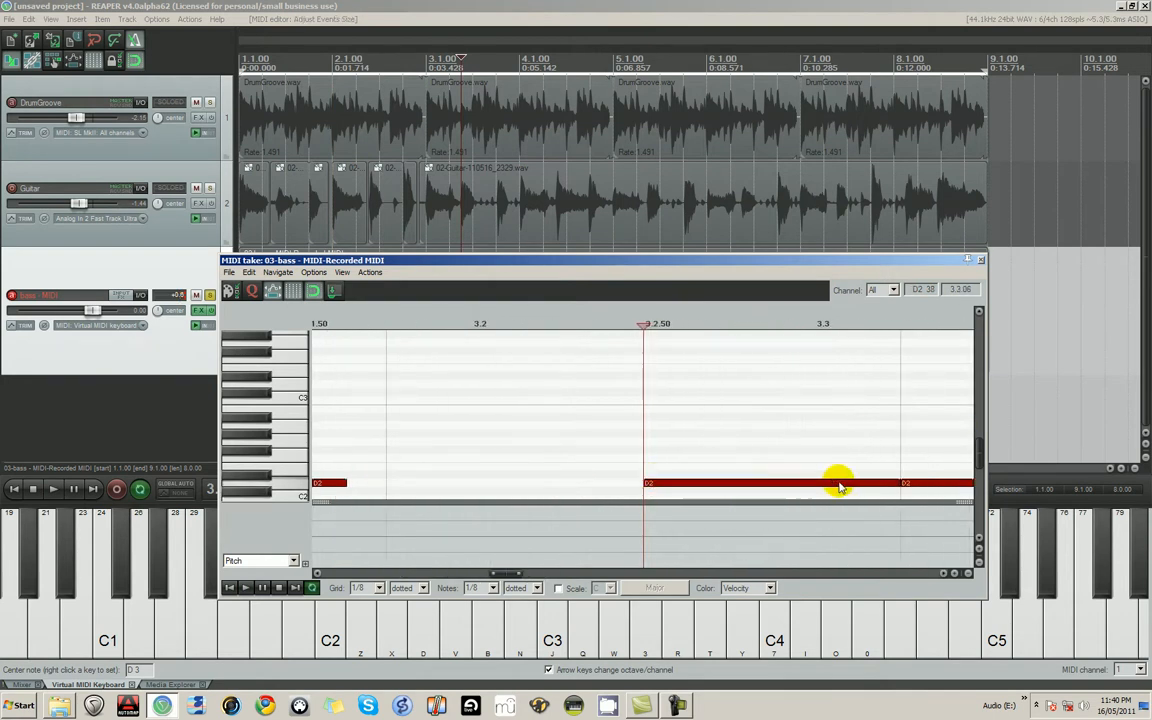
scroll(668, 480, "down", 6)
key("space")
scroll(767, 462, "down", 4)
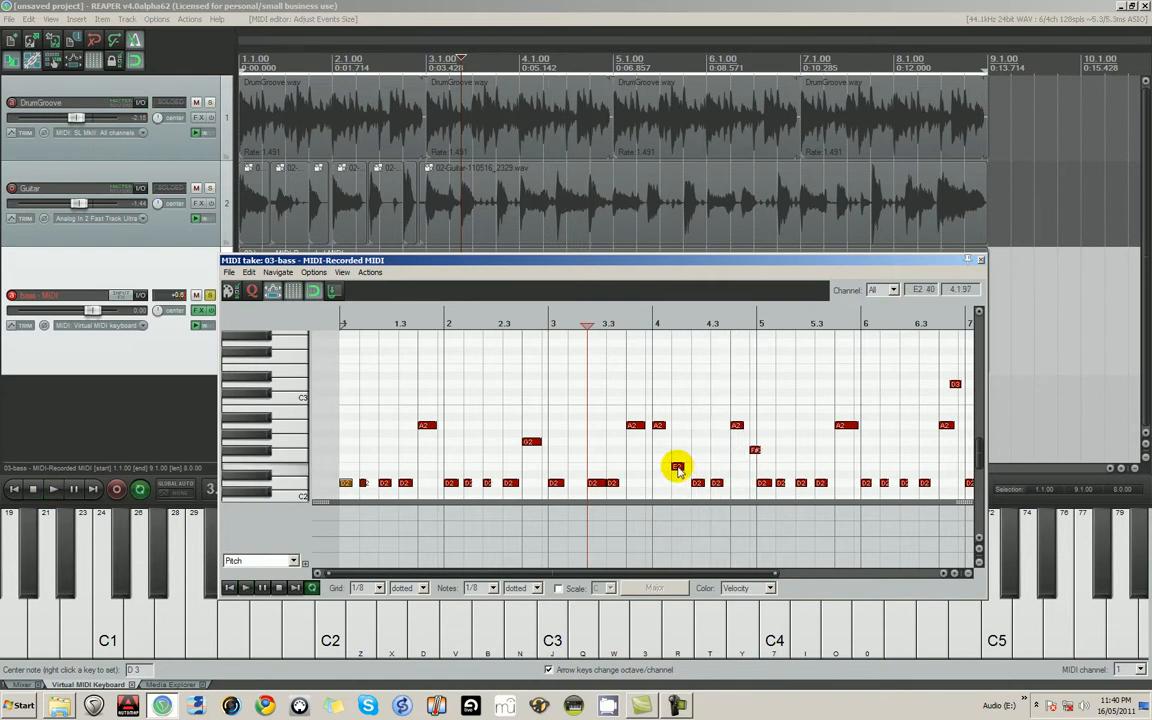
- Repitch the E2 note in measure 4 and the F#2 note just before measure 5 to F2, and close the MIDI editor
left_click(679, 462)
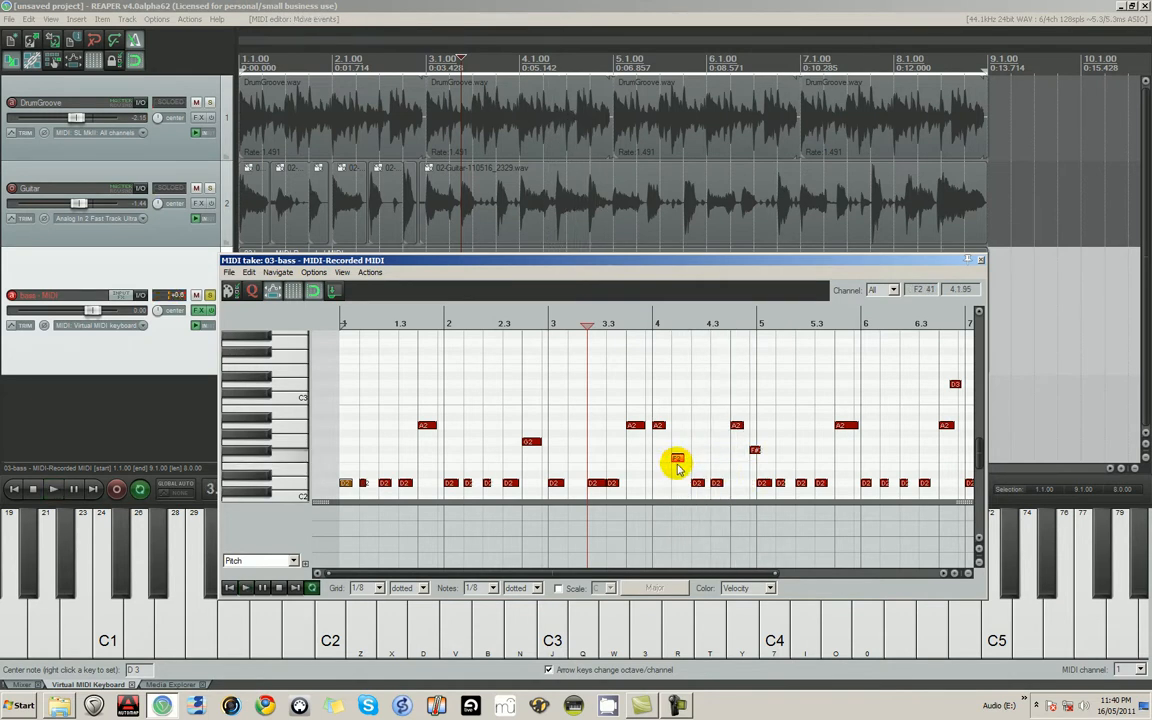
key("space")
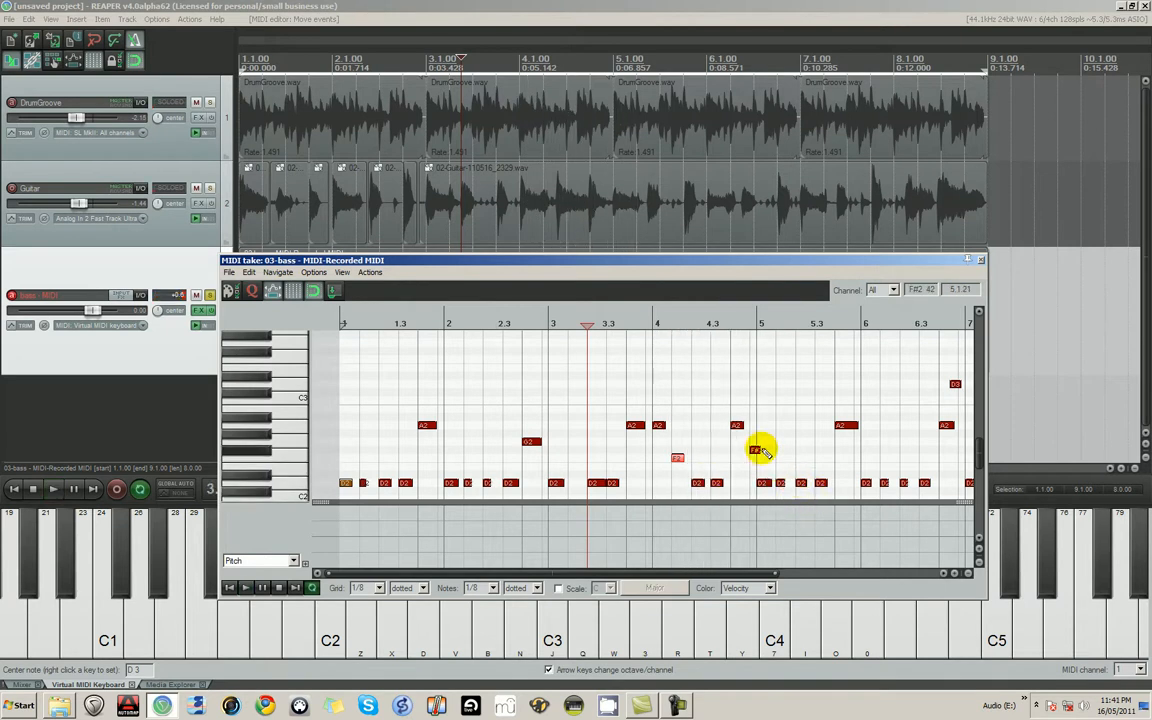
left_click_drag(753, 450, 757, 460)
key("space")
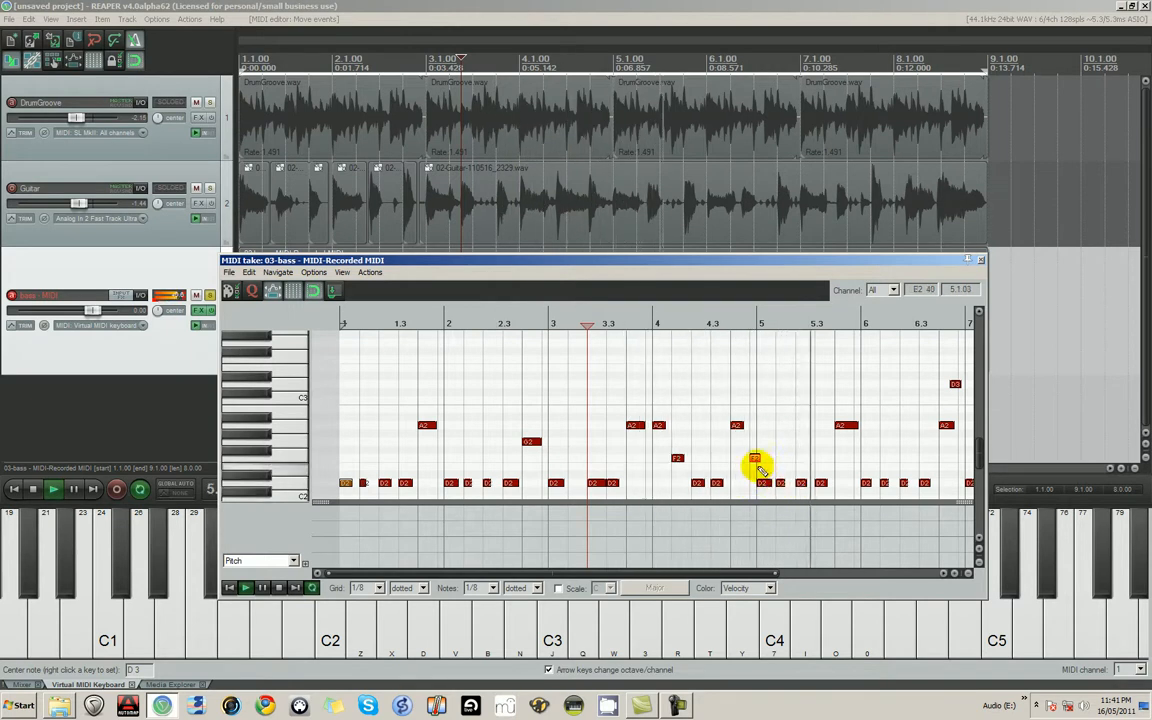
left_click_drag(761, 459, 757, 460)
scroll(878, 487, "down", 2)
scroll(870, 482, "down", 2)
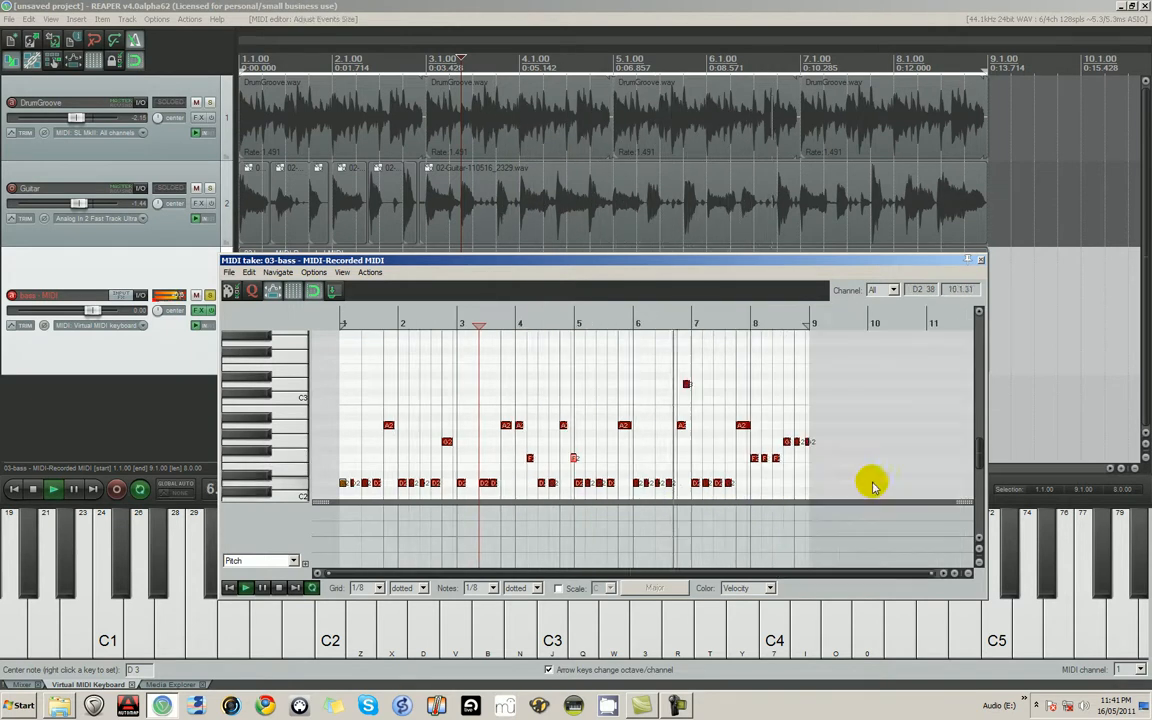
left_click(982, 261)
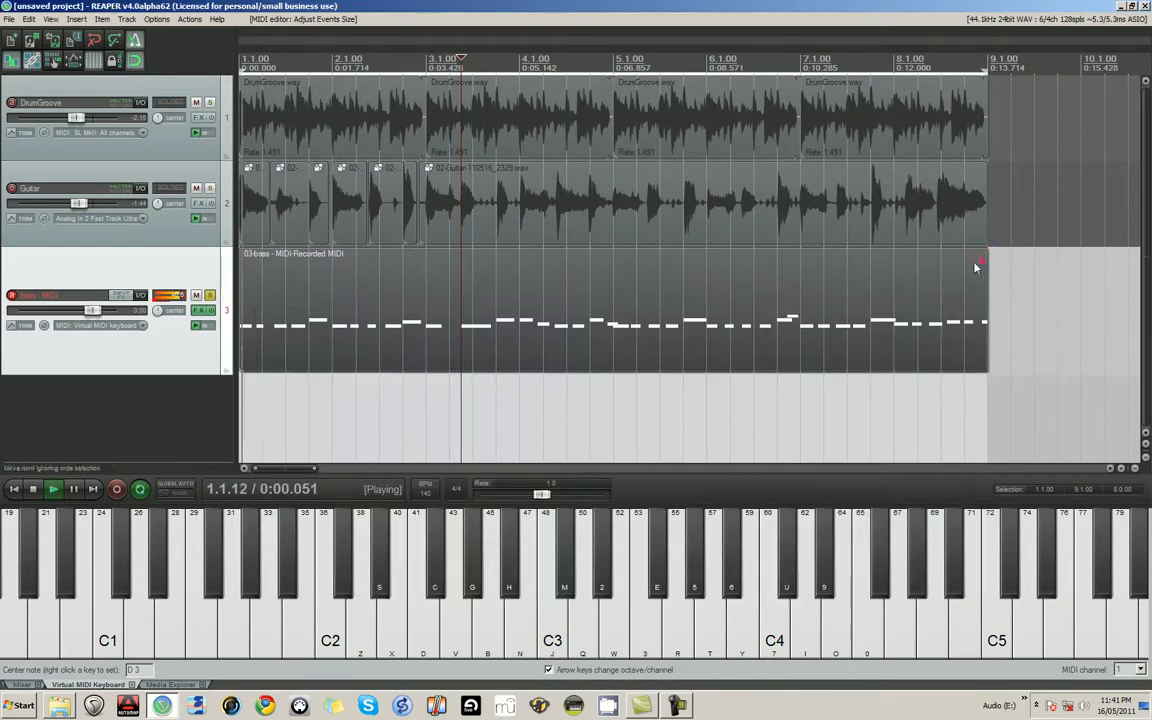
key("space")
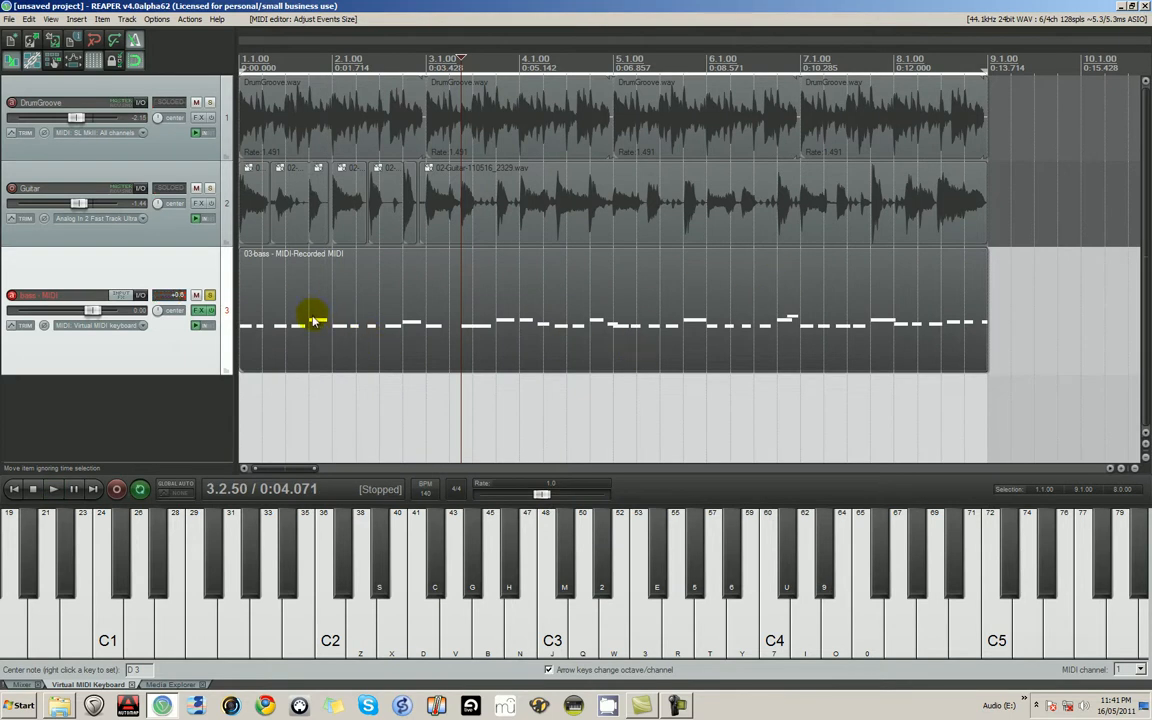
- View the bass item's notes in the inline editor on the track and close it again
left_click(260, 290)
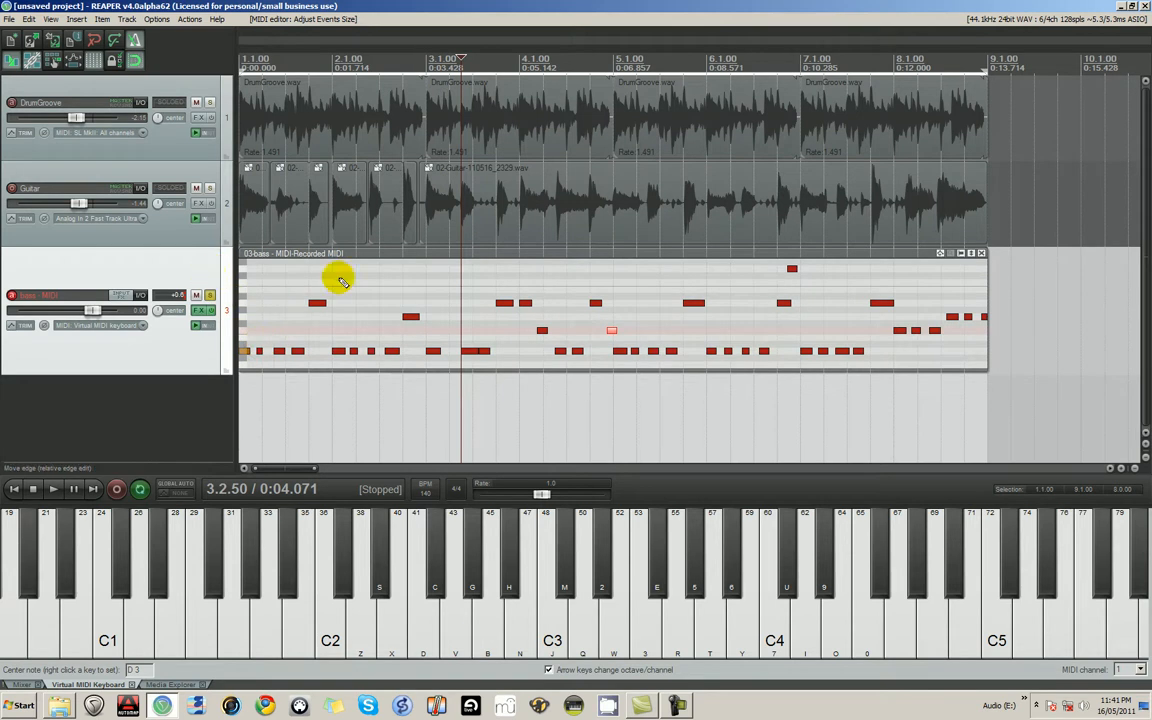
left_click(983, 254)
left_click(447, 263)
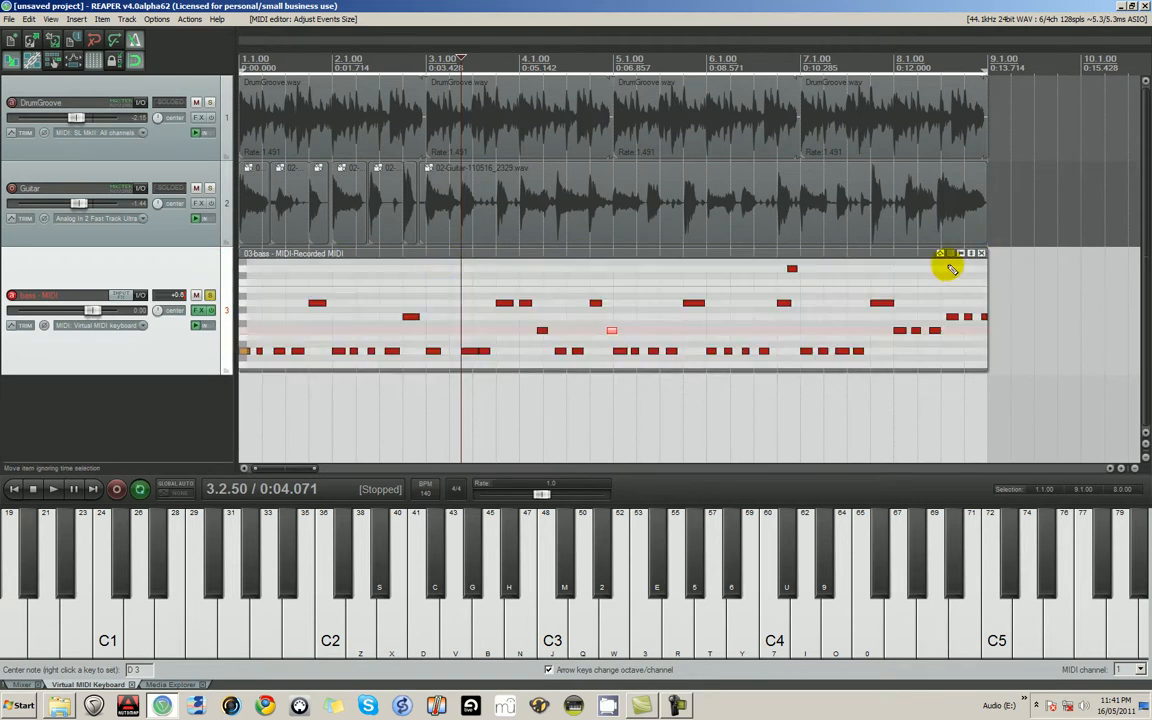
left_click(981, 255)
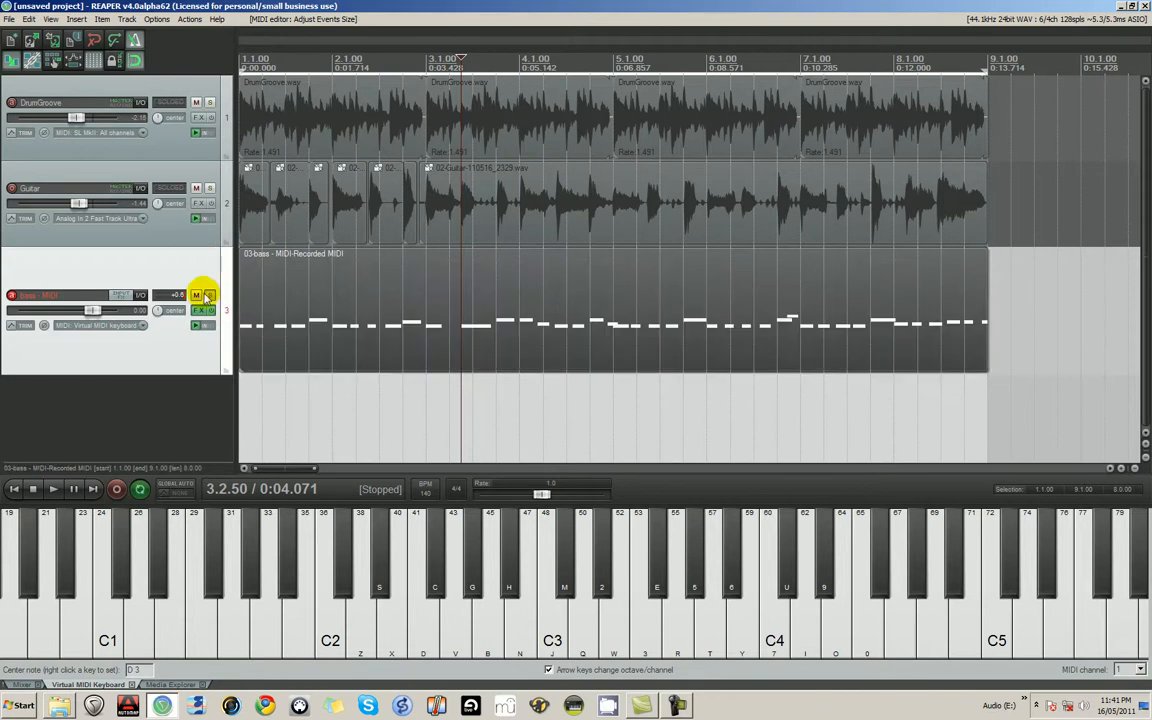
- Turn off solo on the bass track and play all three tracks together from the project start
scroll(245, 290, "down", 5)
key("Home")
key("space")
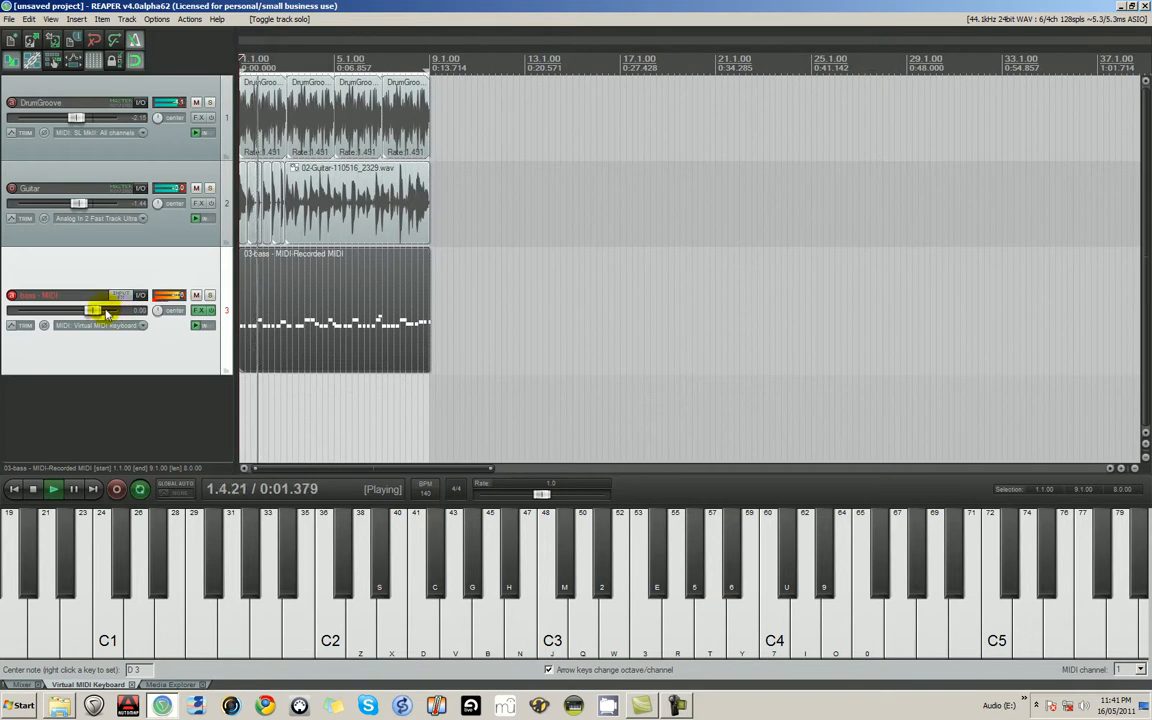
- Lower the DrumGroove track volume to about -4.1 dB and the bass track volume to about -0.17 dB
mouse_move(81, 206)
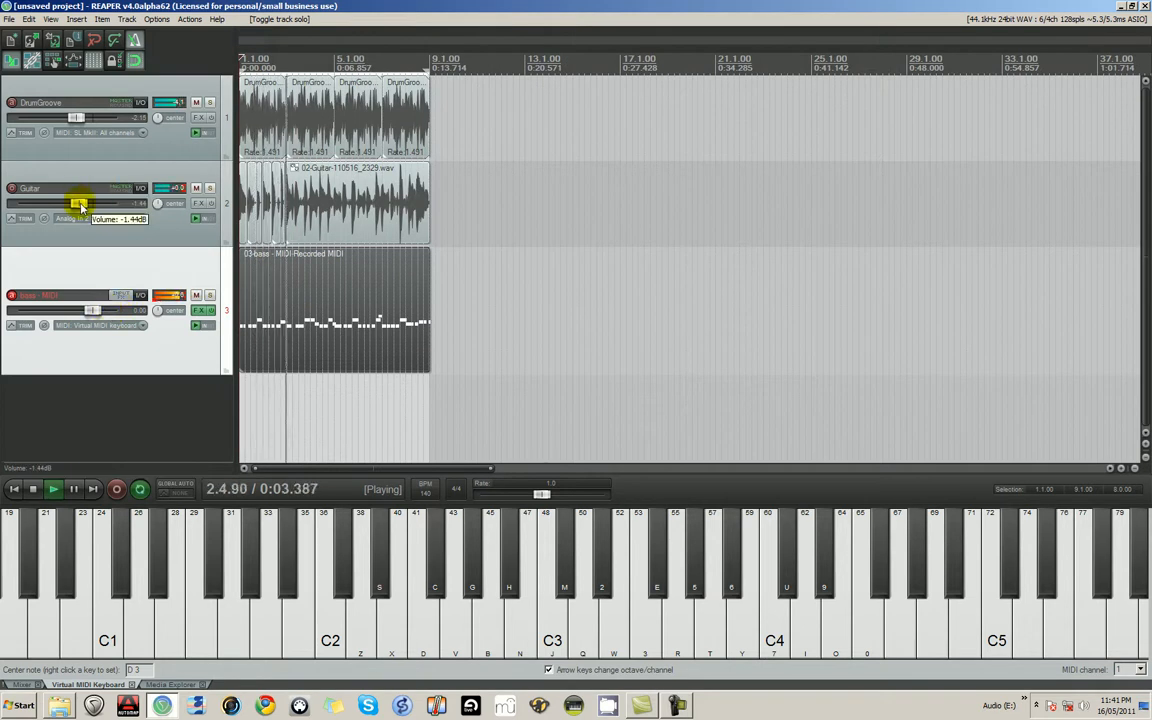
left_click_drag(75, 118, 70, 118)
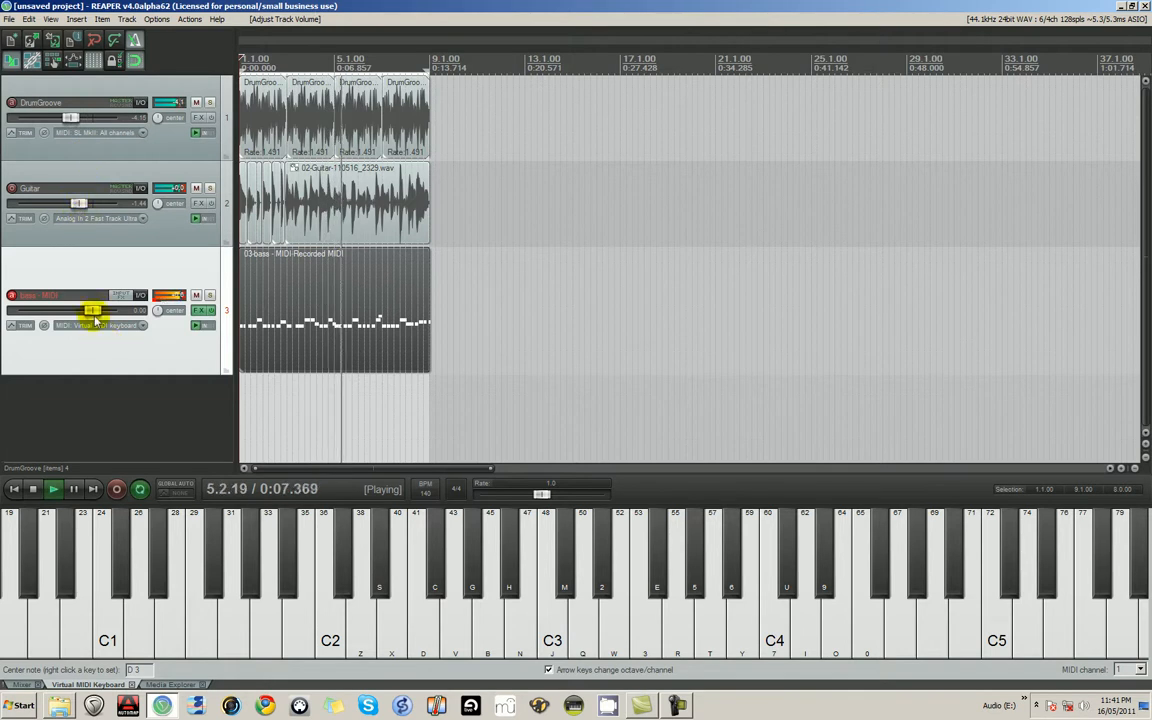
left_click_drag(92, 309, 87, 310)
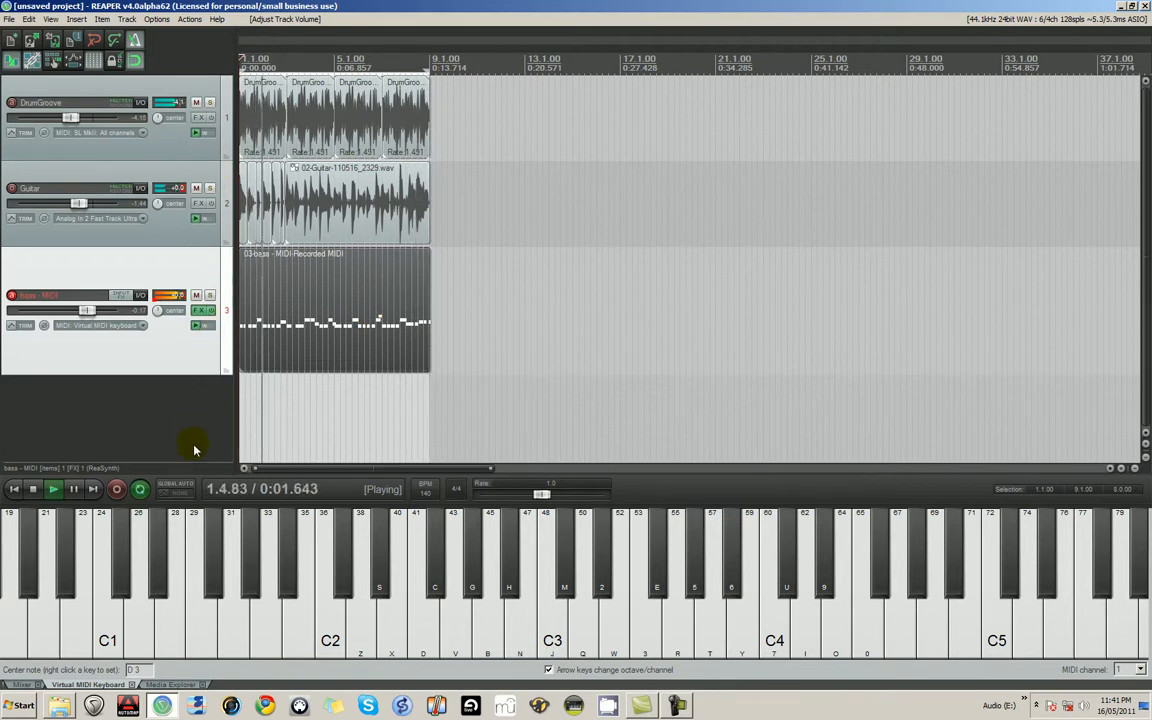
- Add a fourth track below the bass and insert the VST Guitar Rig 4 (x64) effect on it
scroll(162, 414, "down", 2)
double_click(126, 367)
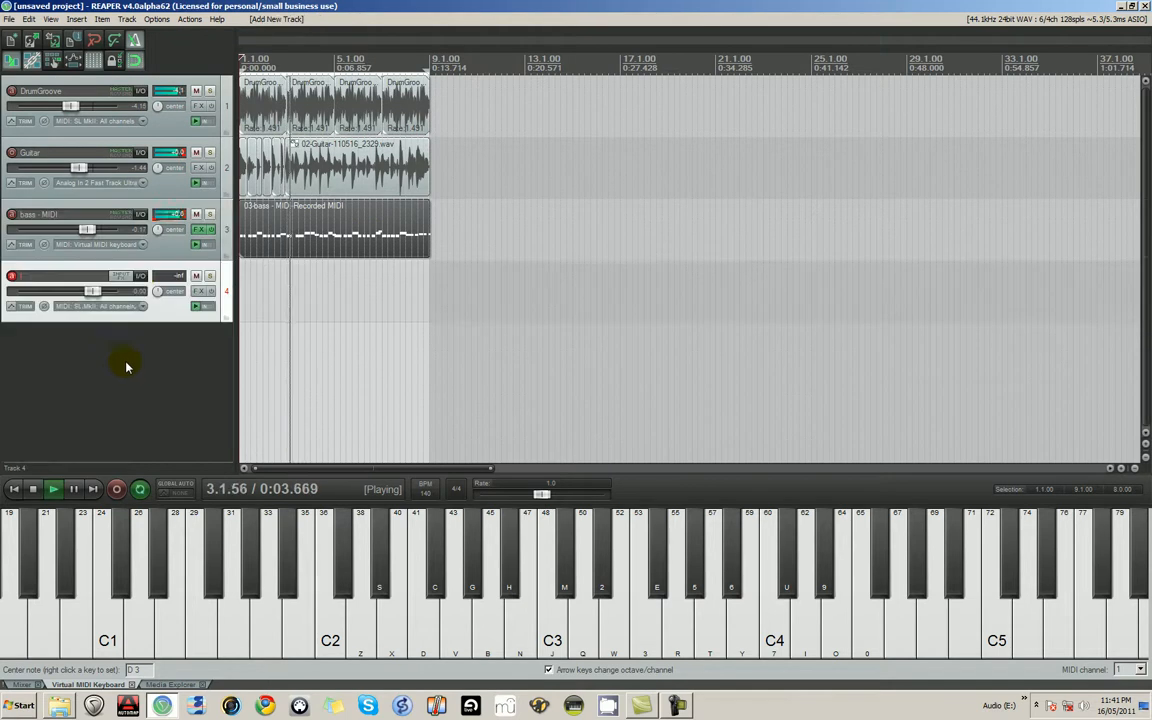
left_click(197, 290)
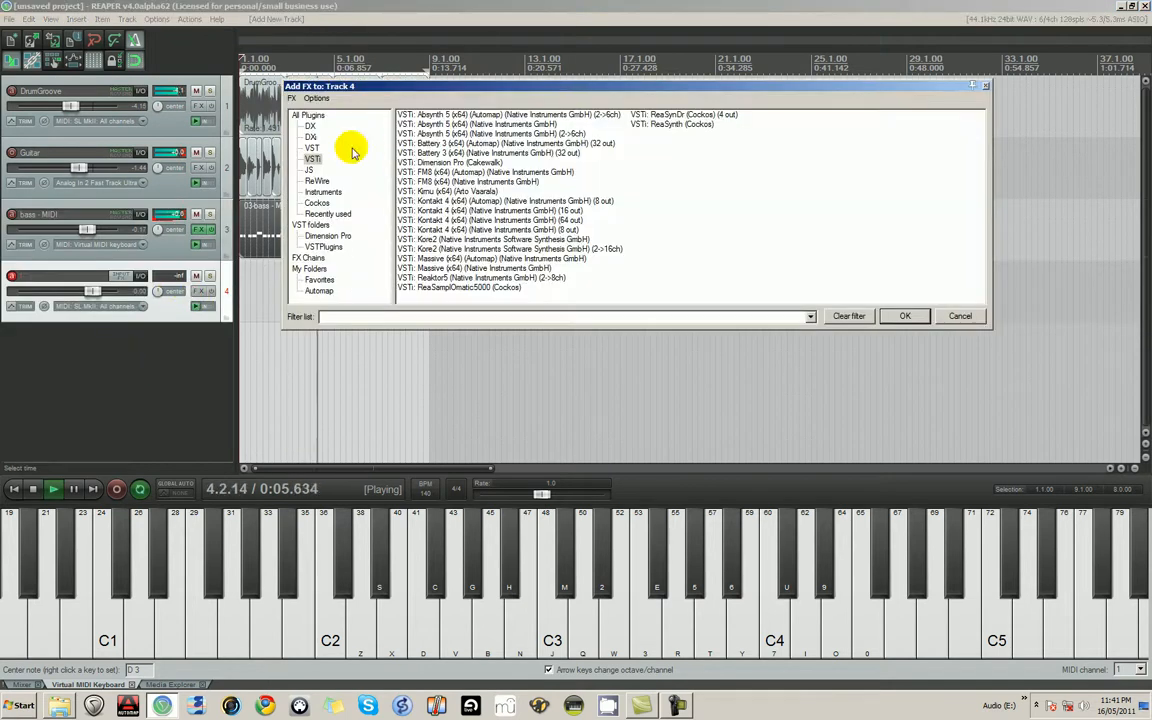
left_click(311, 147)
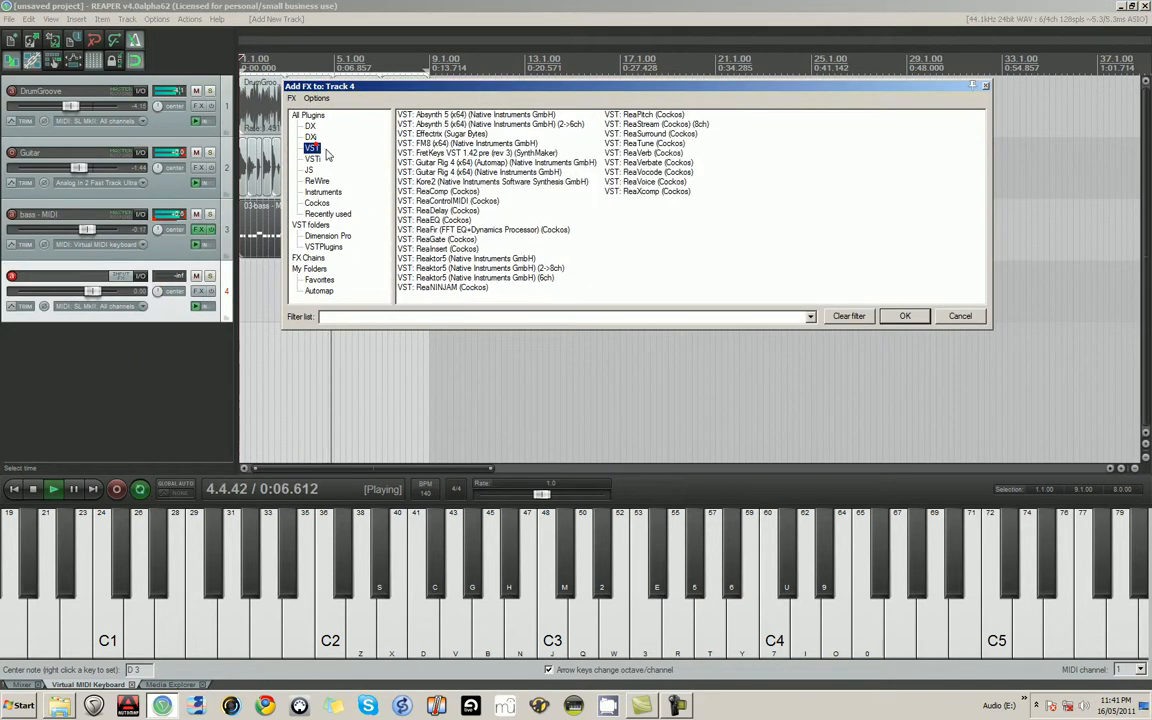
left_click(450, 172)
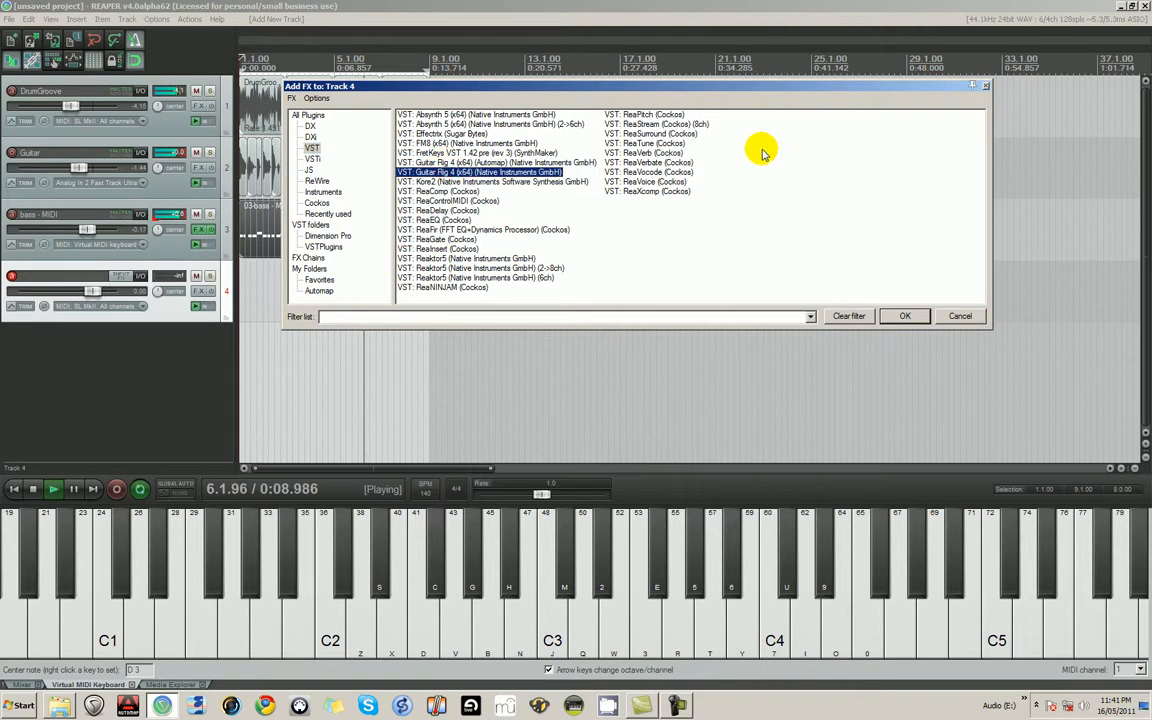
key("Return")
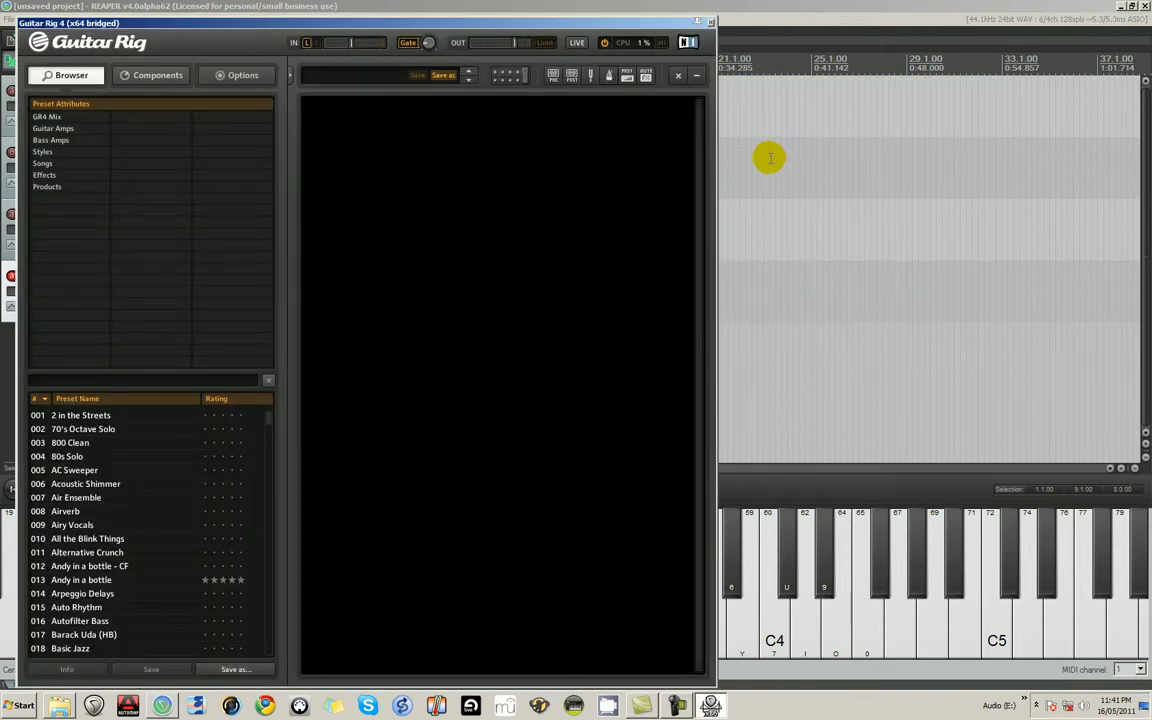
- Load the 80s Solo preset in Guitar Rig and move its window clear of the track controls
left_click(70, 442)
left_click(70, 456)
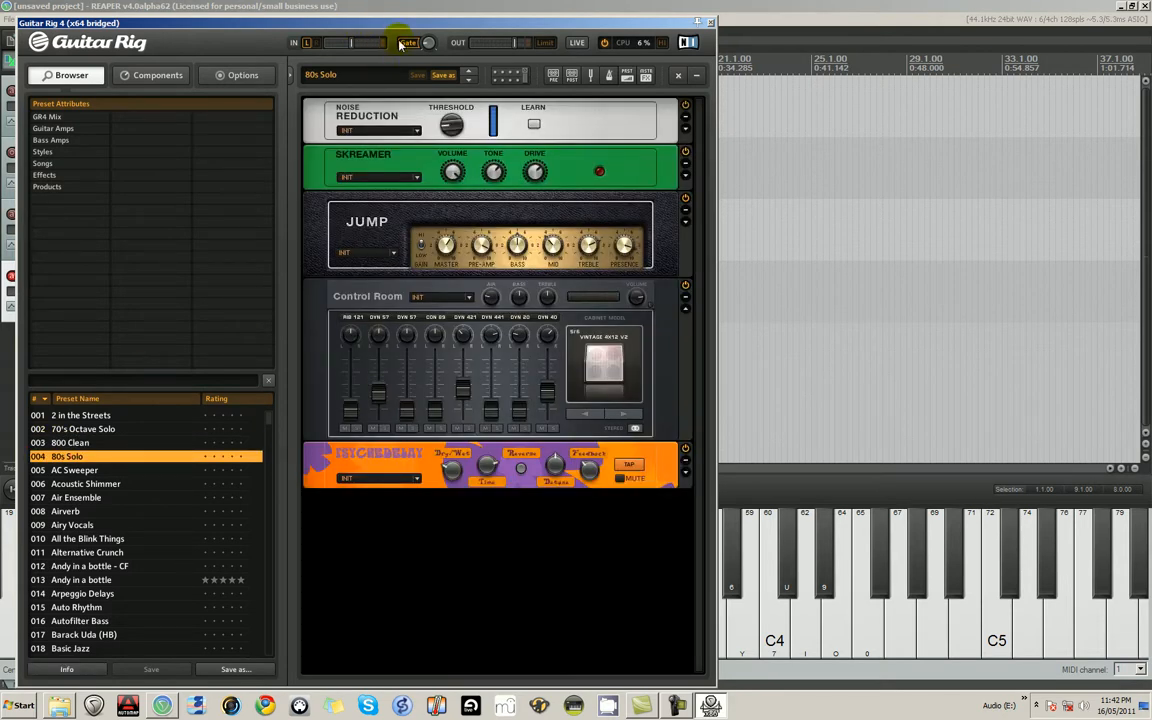
left_click_drag(409, 30, 889, 41)
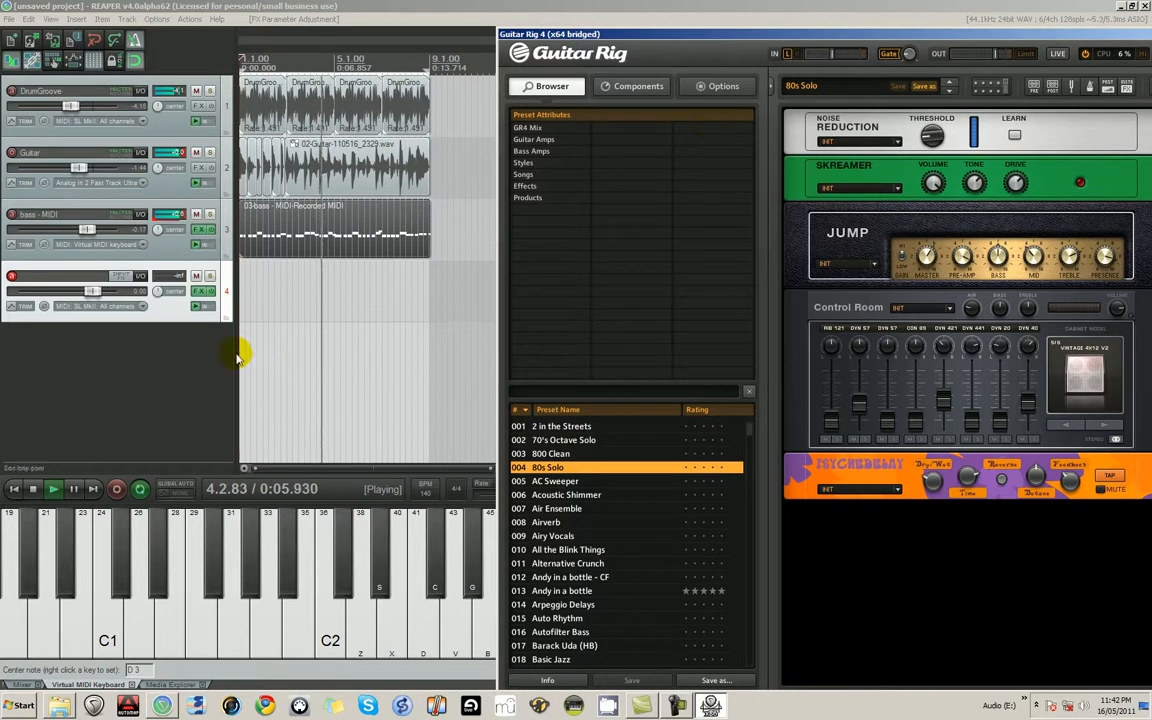
- Set track 4's recording input to the mono input Analog In 2 Fast Track Ultra
left_click(82, 305)
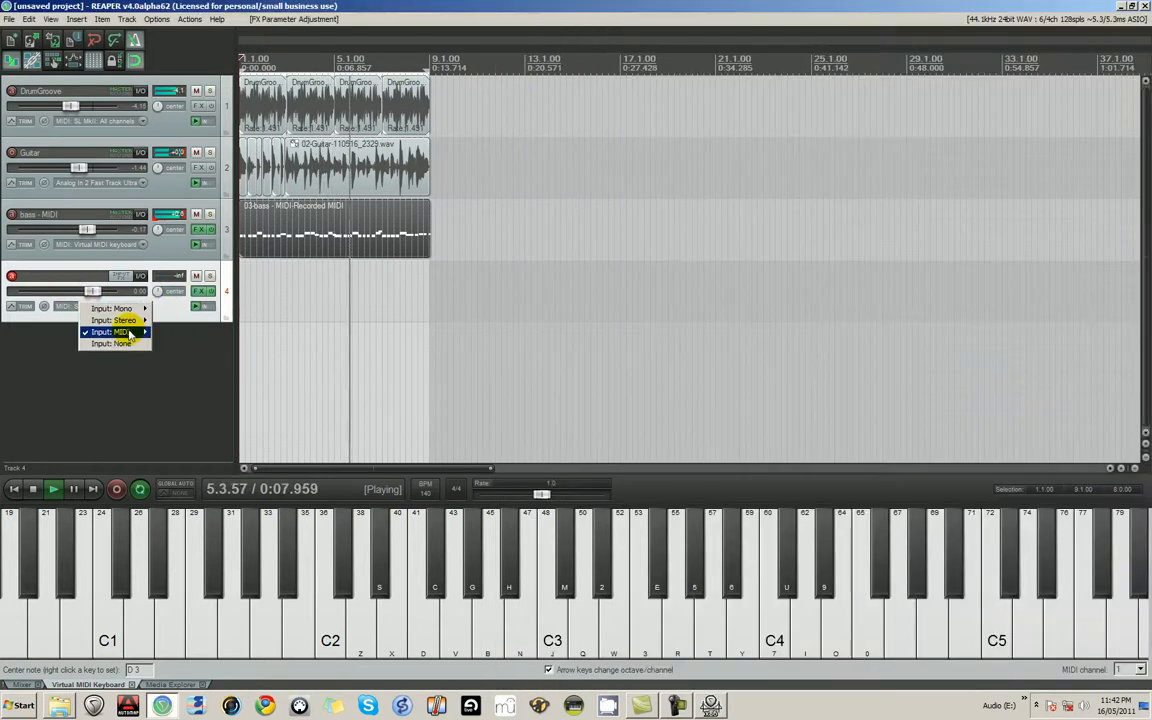
mouse_move(142, 309)
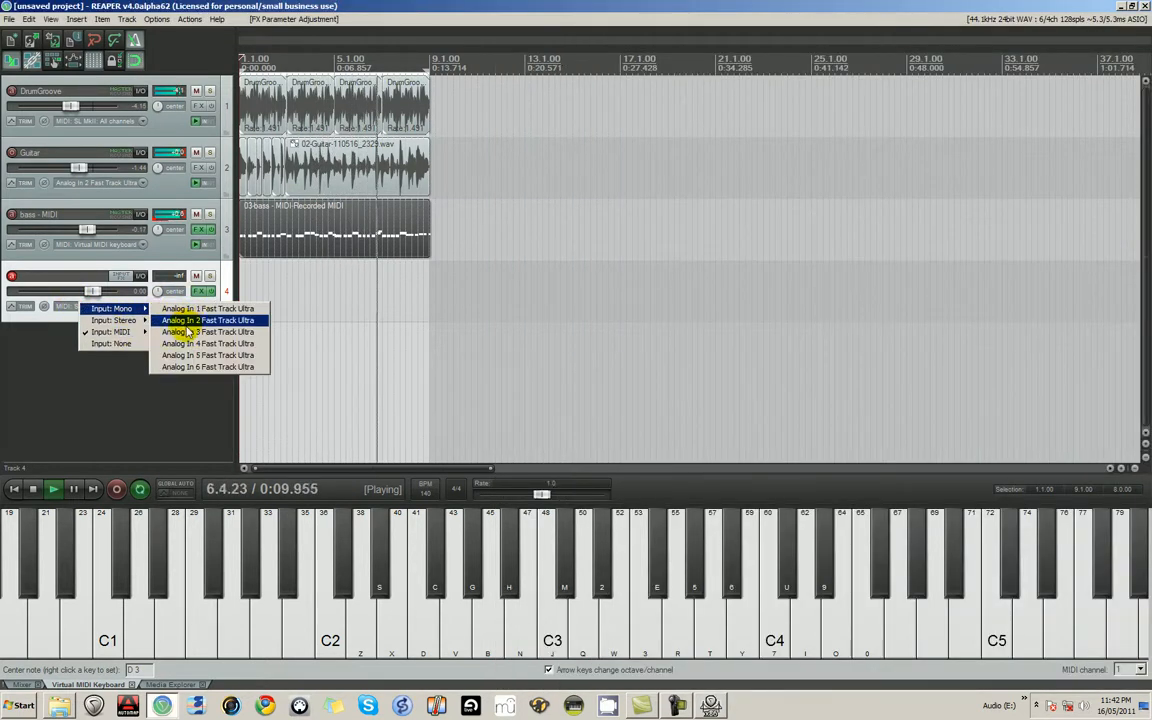
left_click(190, 321)
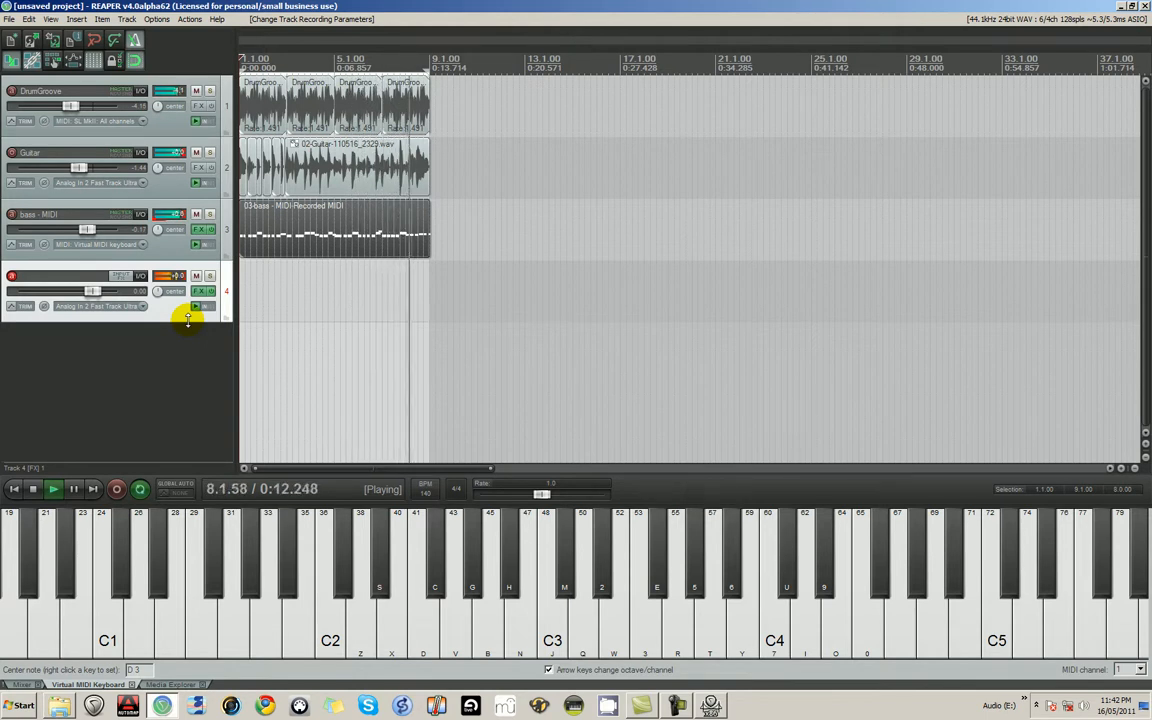
- Record a guitar take on track 4 over the looped section, stop recording and save the recorded file
left_click(116, 489)
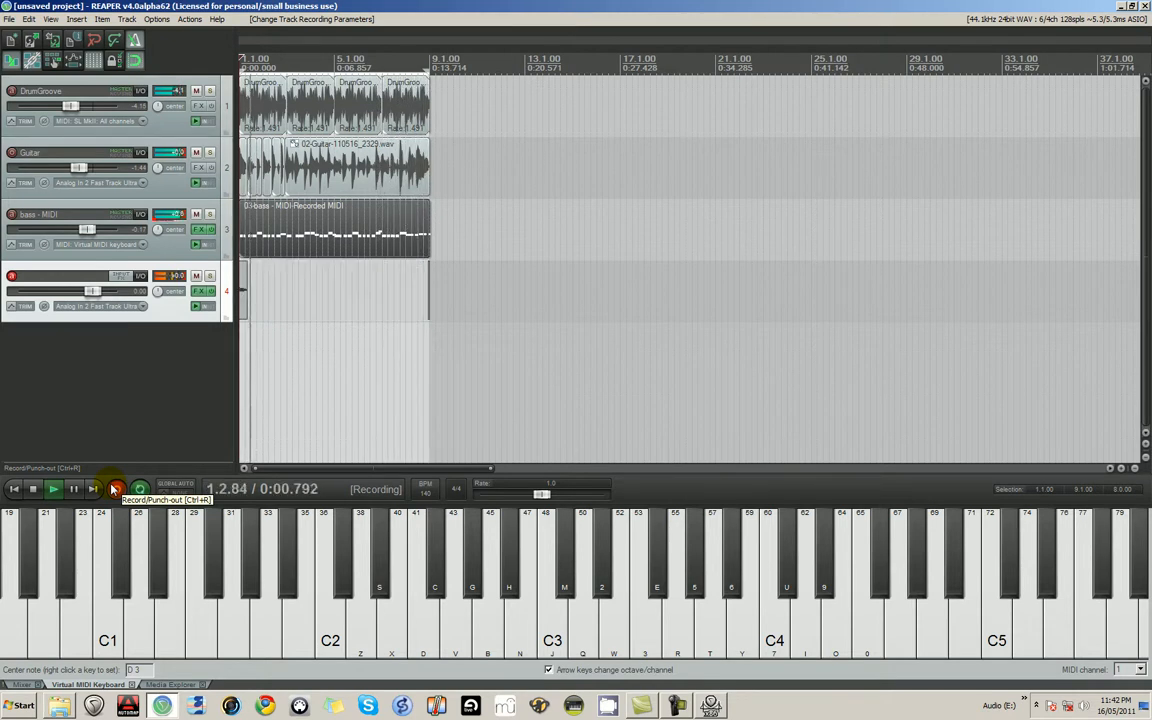
key("space")
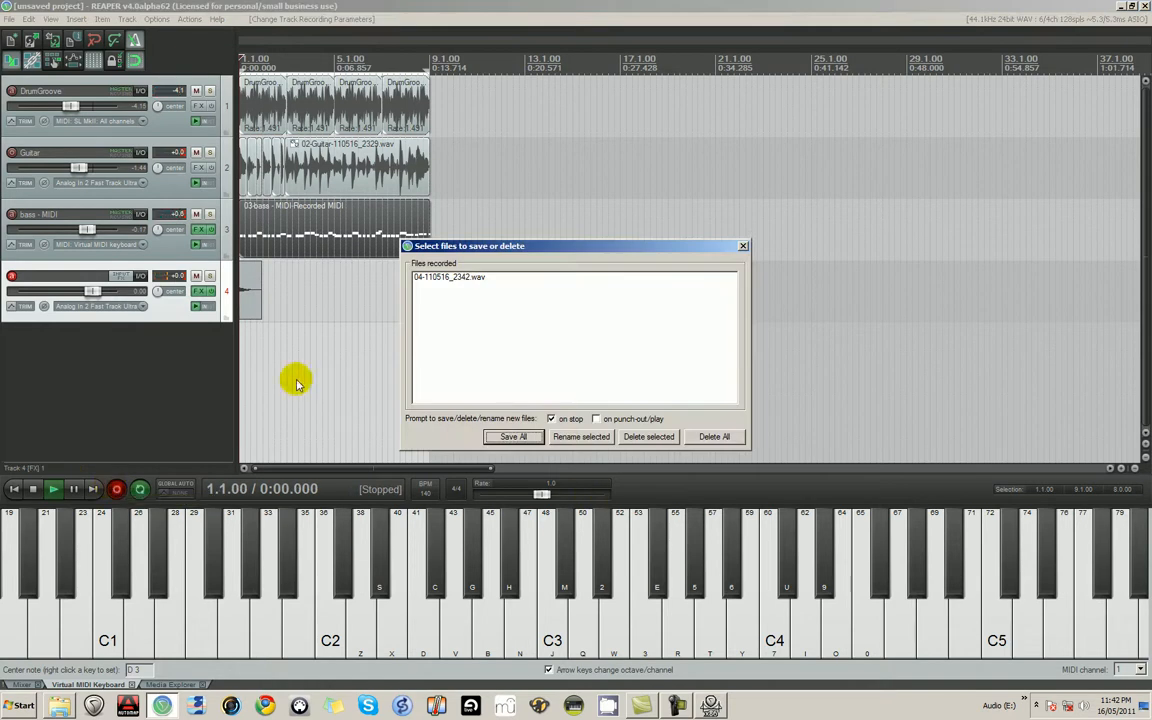
left_click(514, 437)
- Disarm track 4 for recording and close the Guitar Rig window
left_click(11, 275)
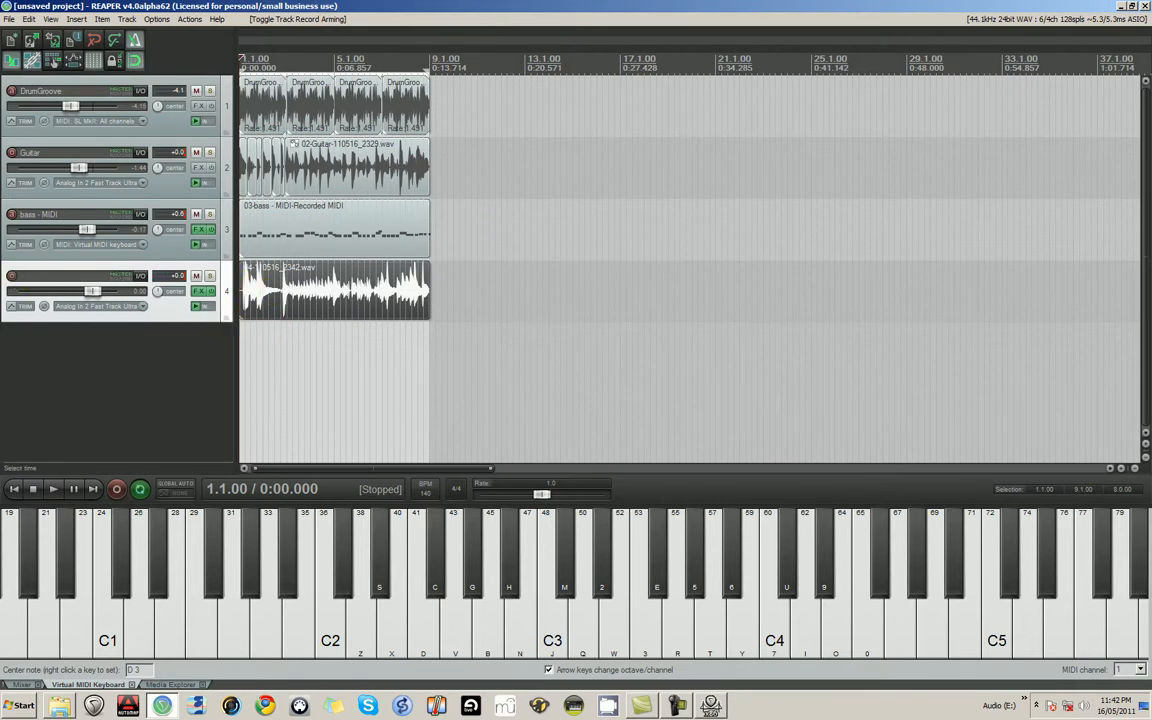
key("alt+Tab")
key("alt+F4")
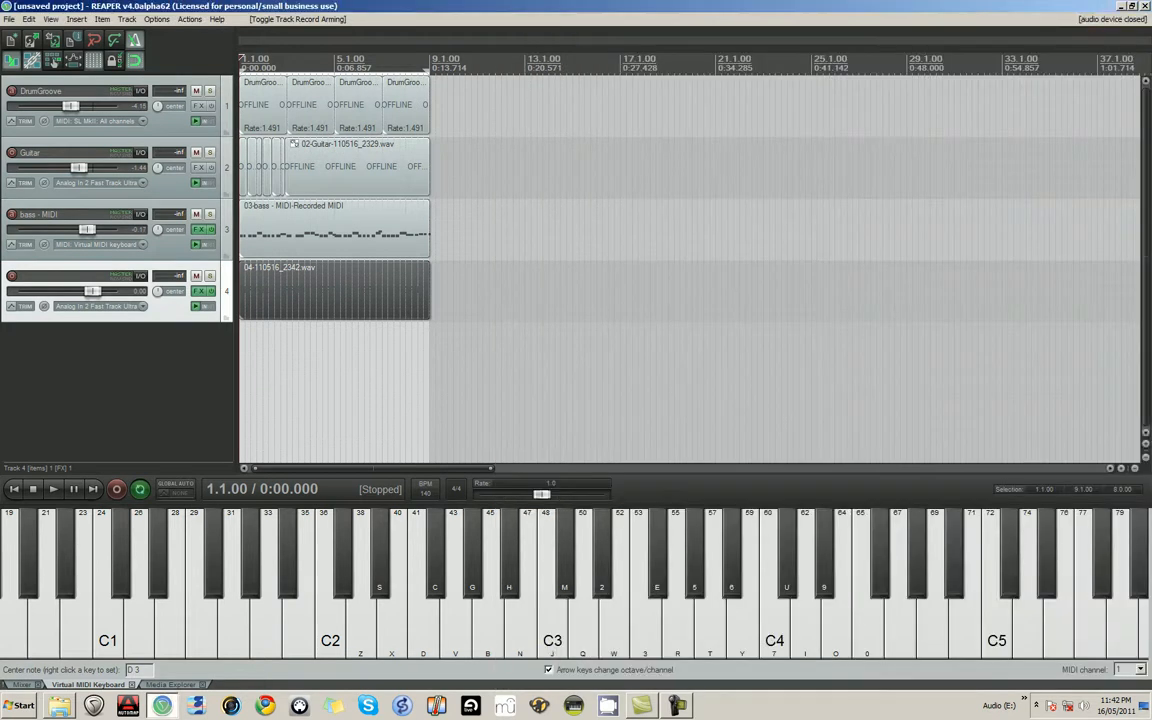